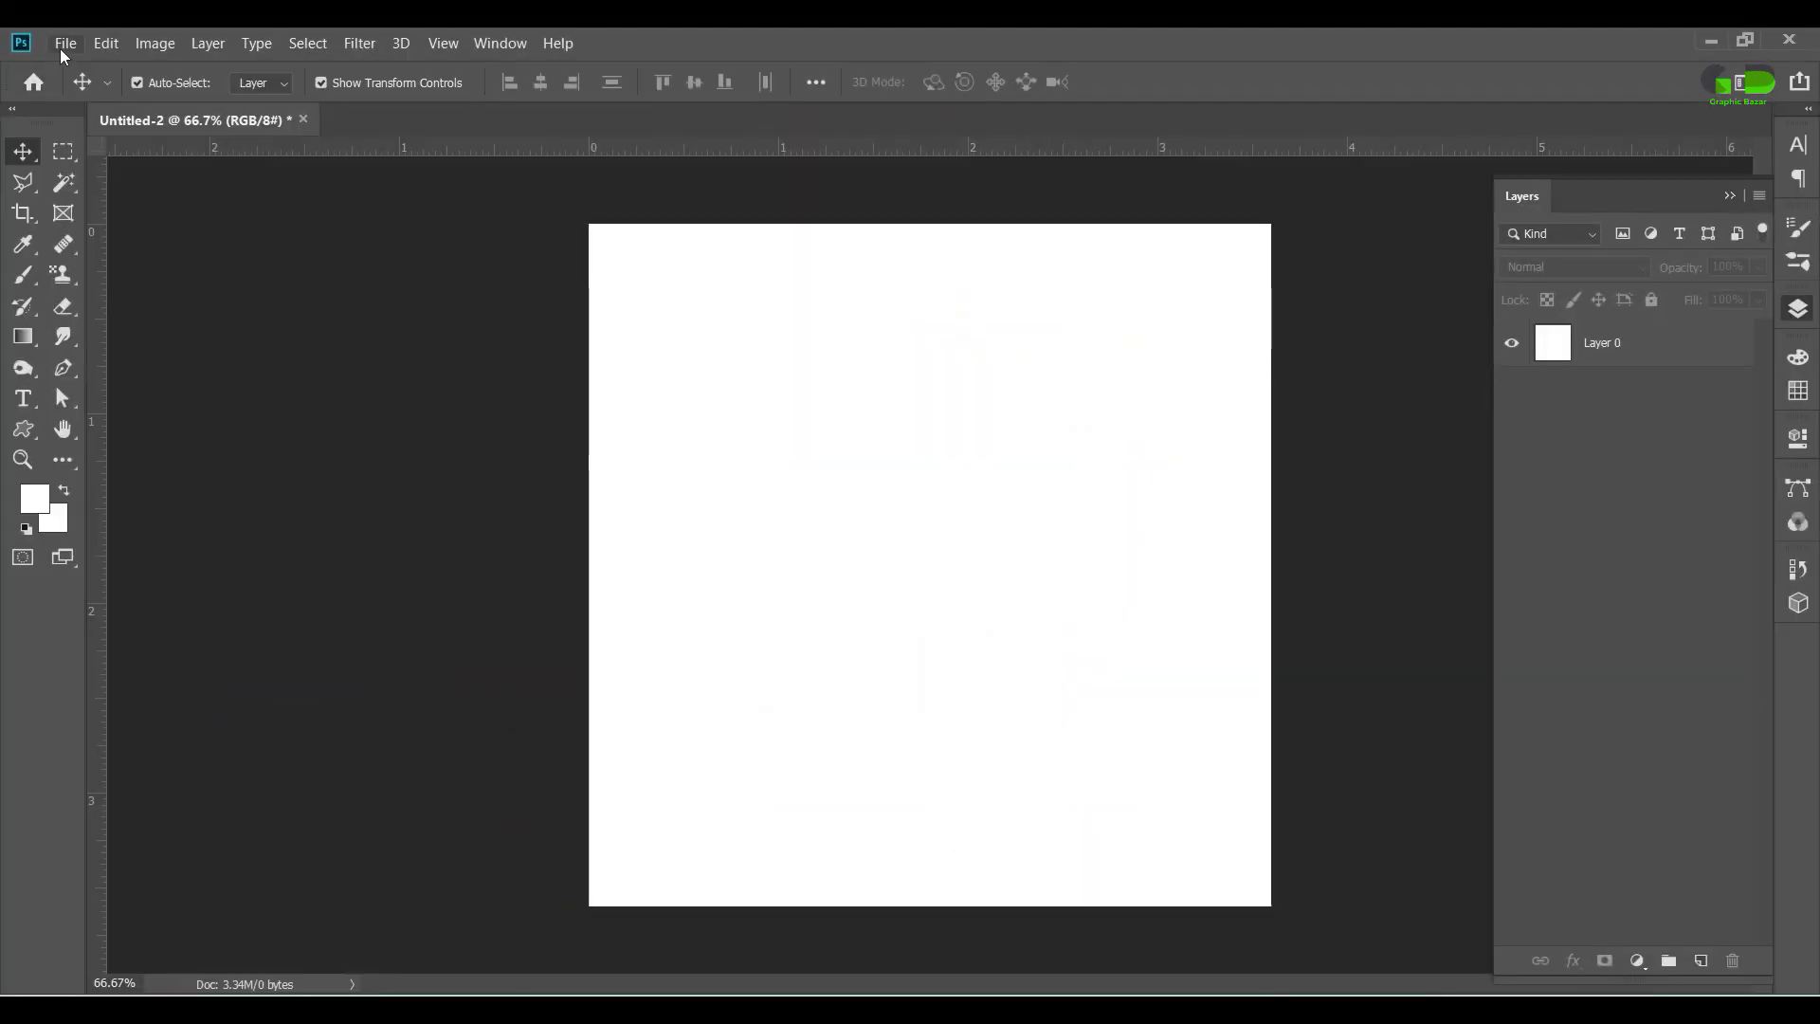
Step: Place the ginger PNG as an embedded layer, shrink it to about a quarter size and centre it low
left_click(66, 44)
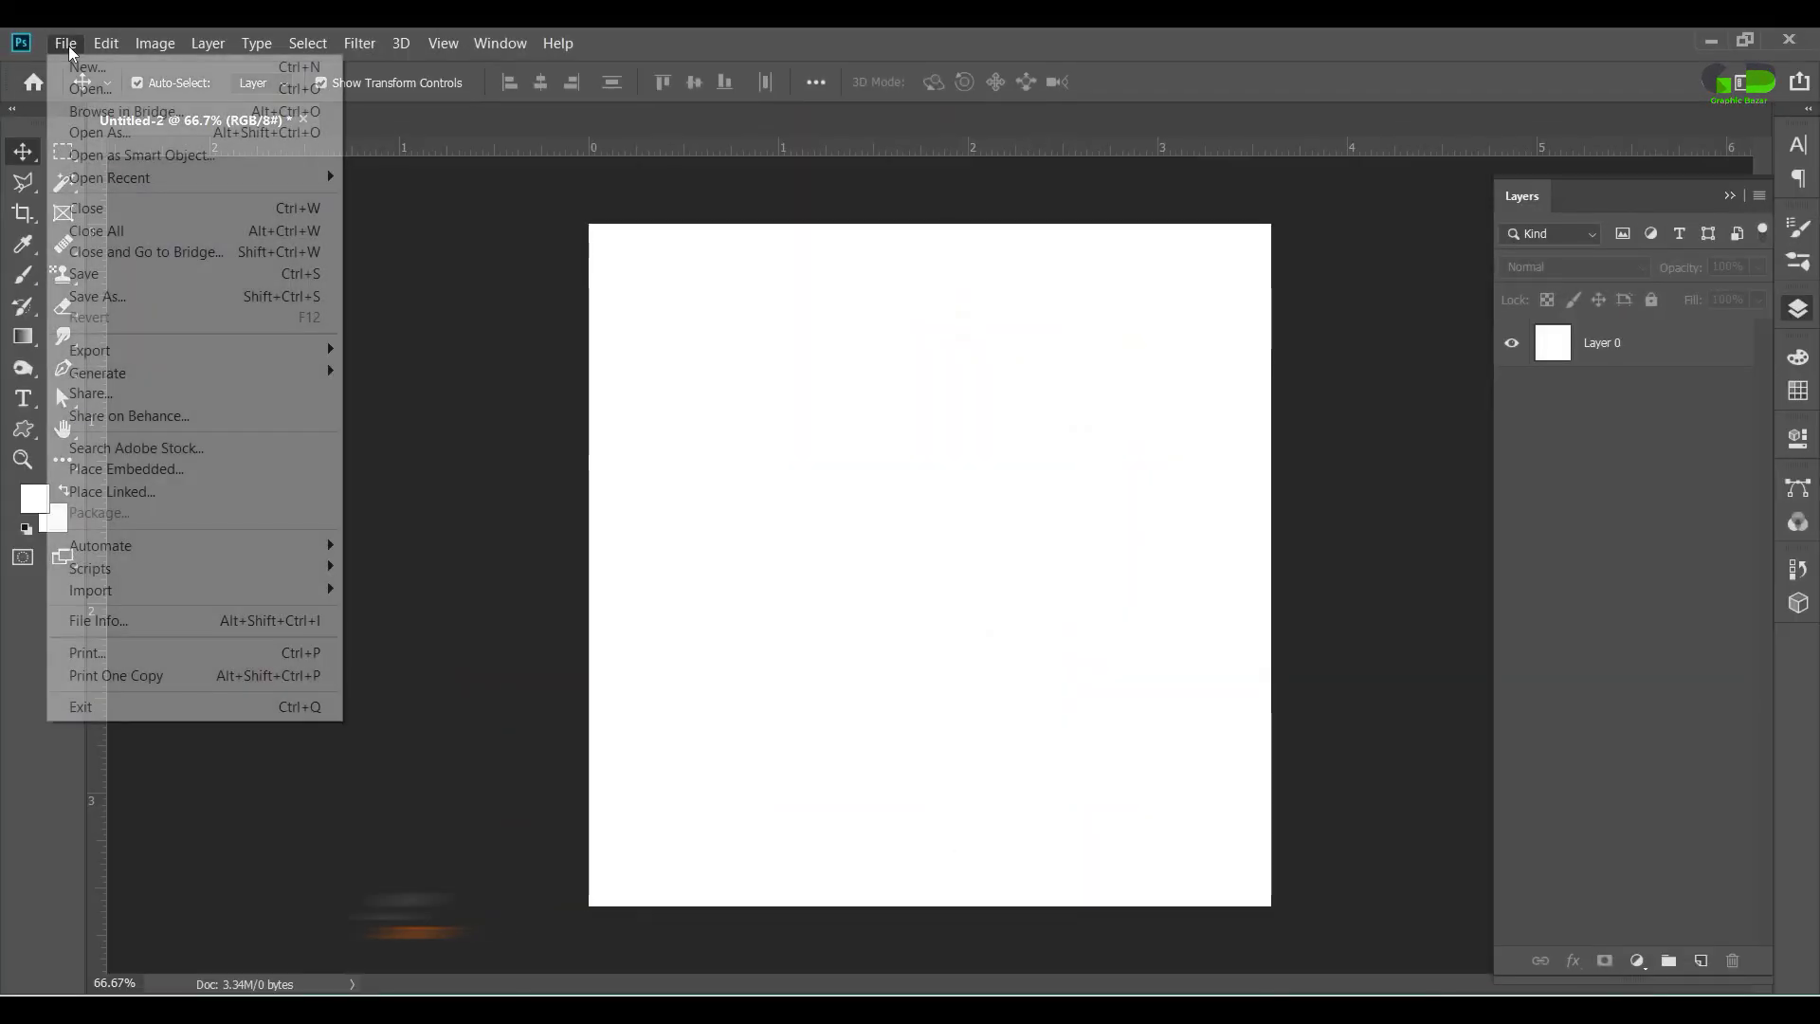
left_click(113, 468)
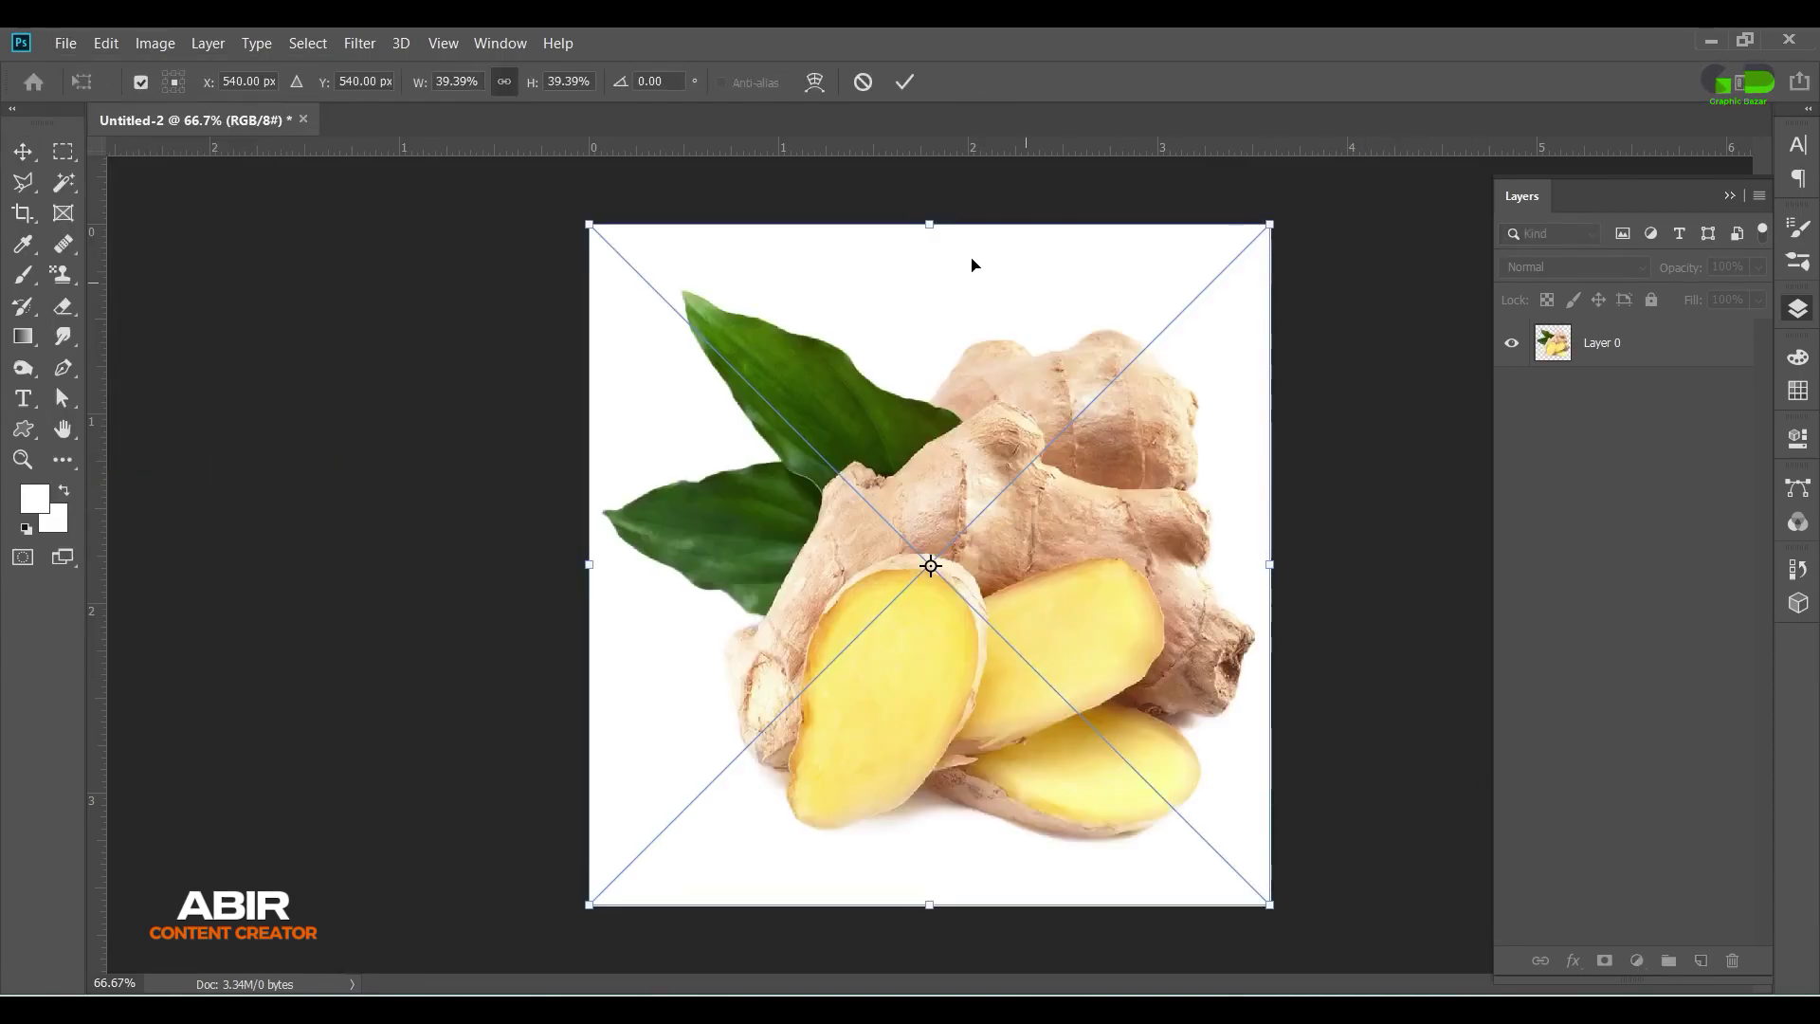
left_click_drag(923, 224, 935, 446)
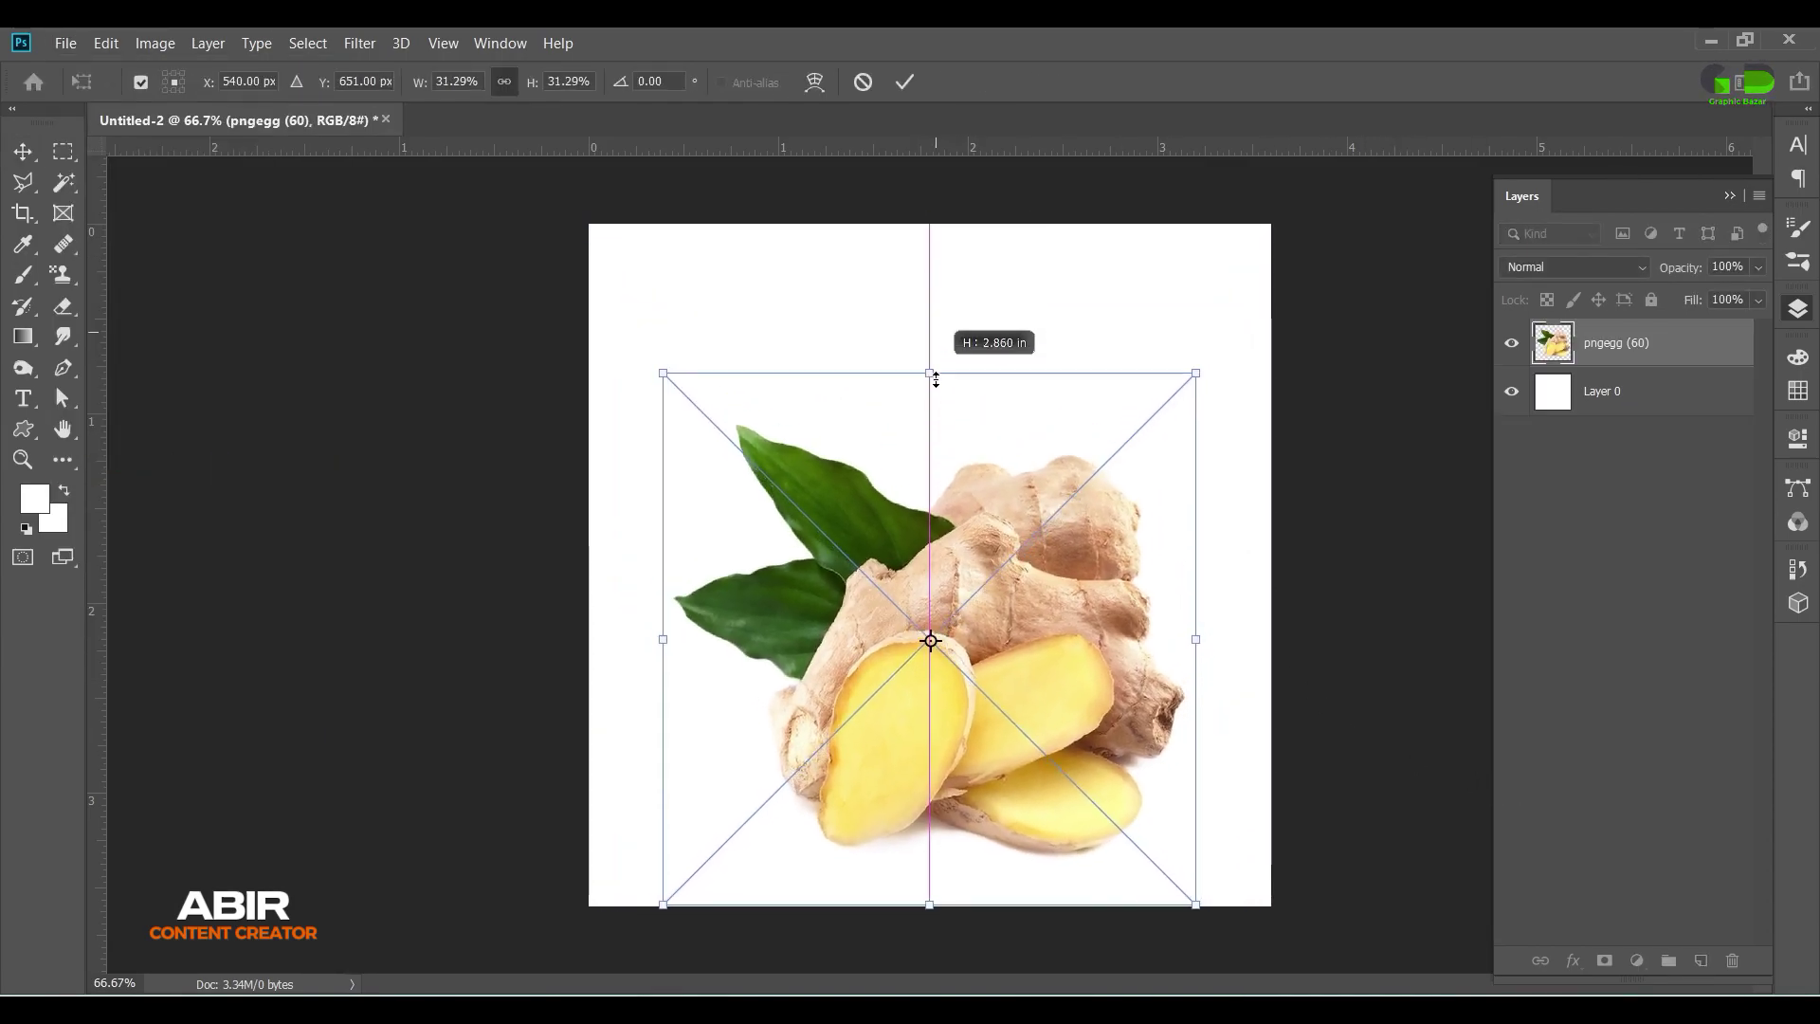
left_click_drag(998, 571, 988, 534)
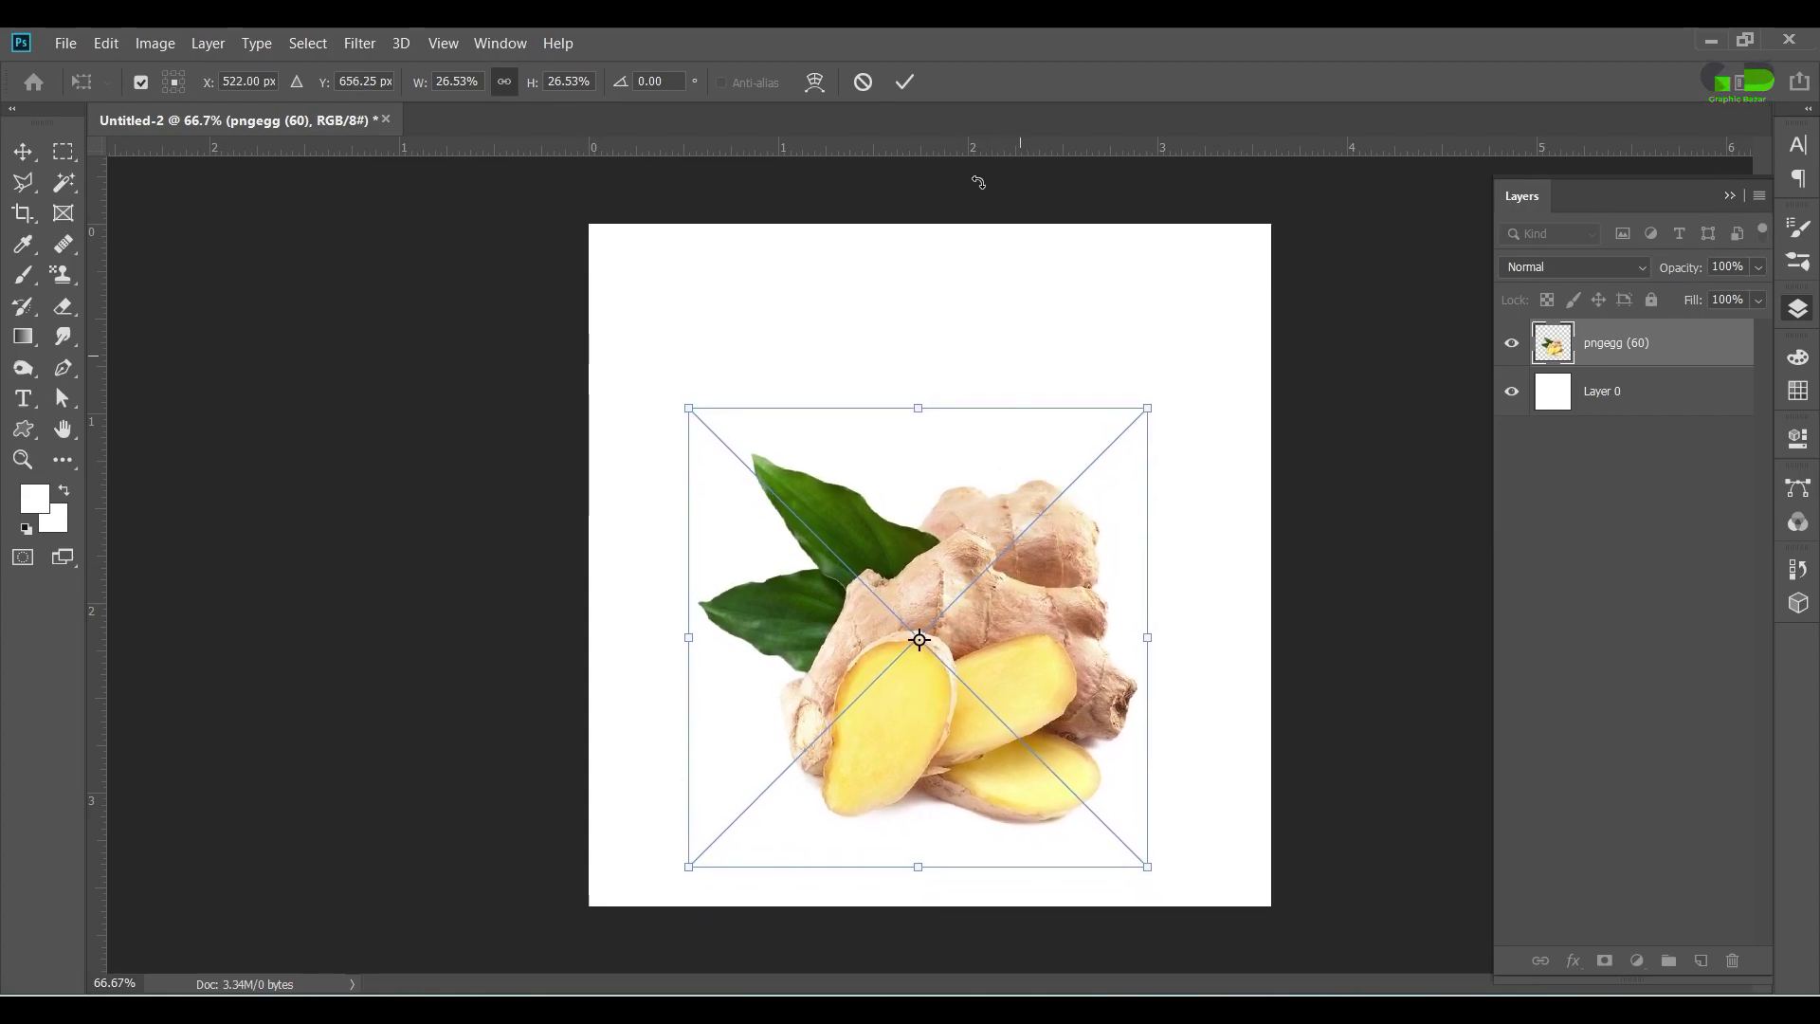
left_click(903, 82)
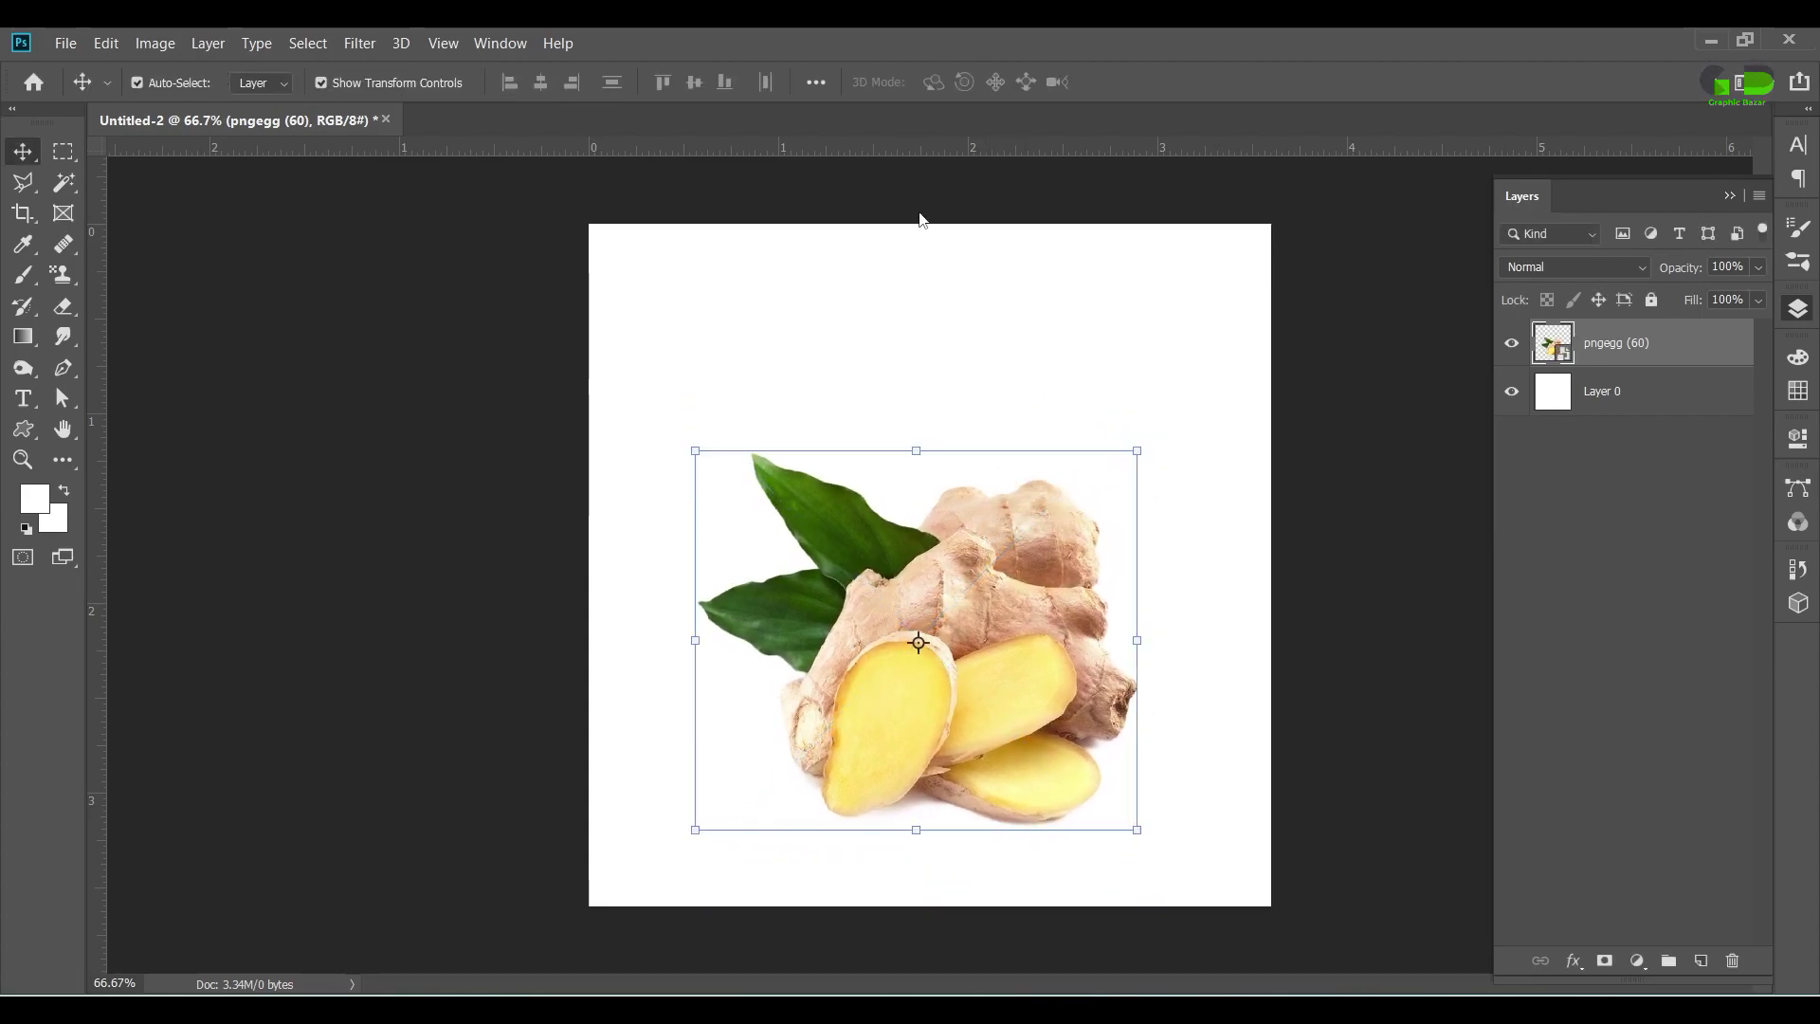
left_click(1588, 682)
left_click(62, 43)
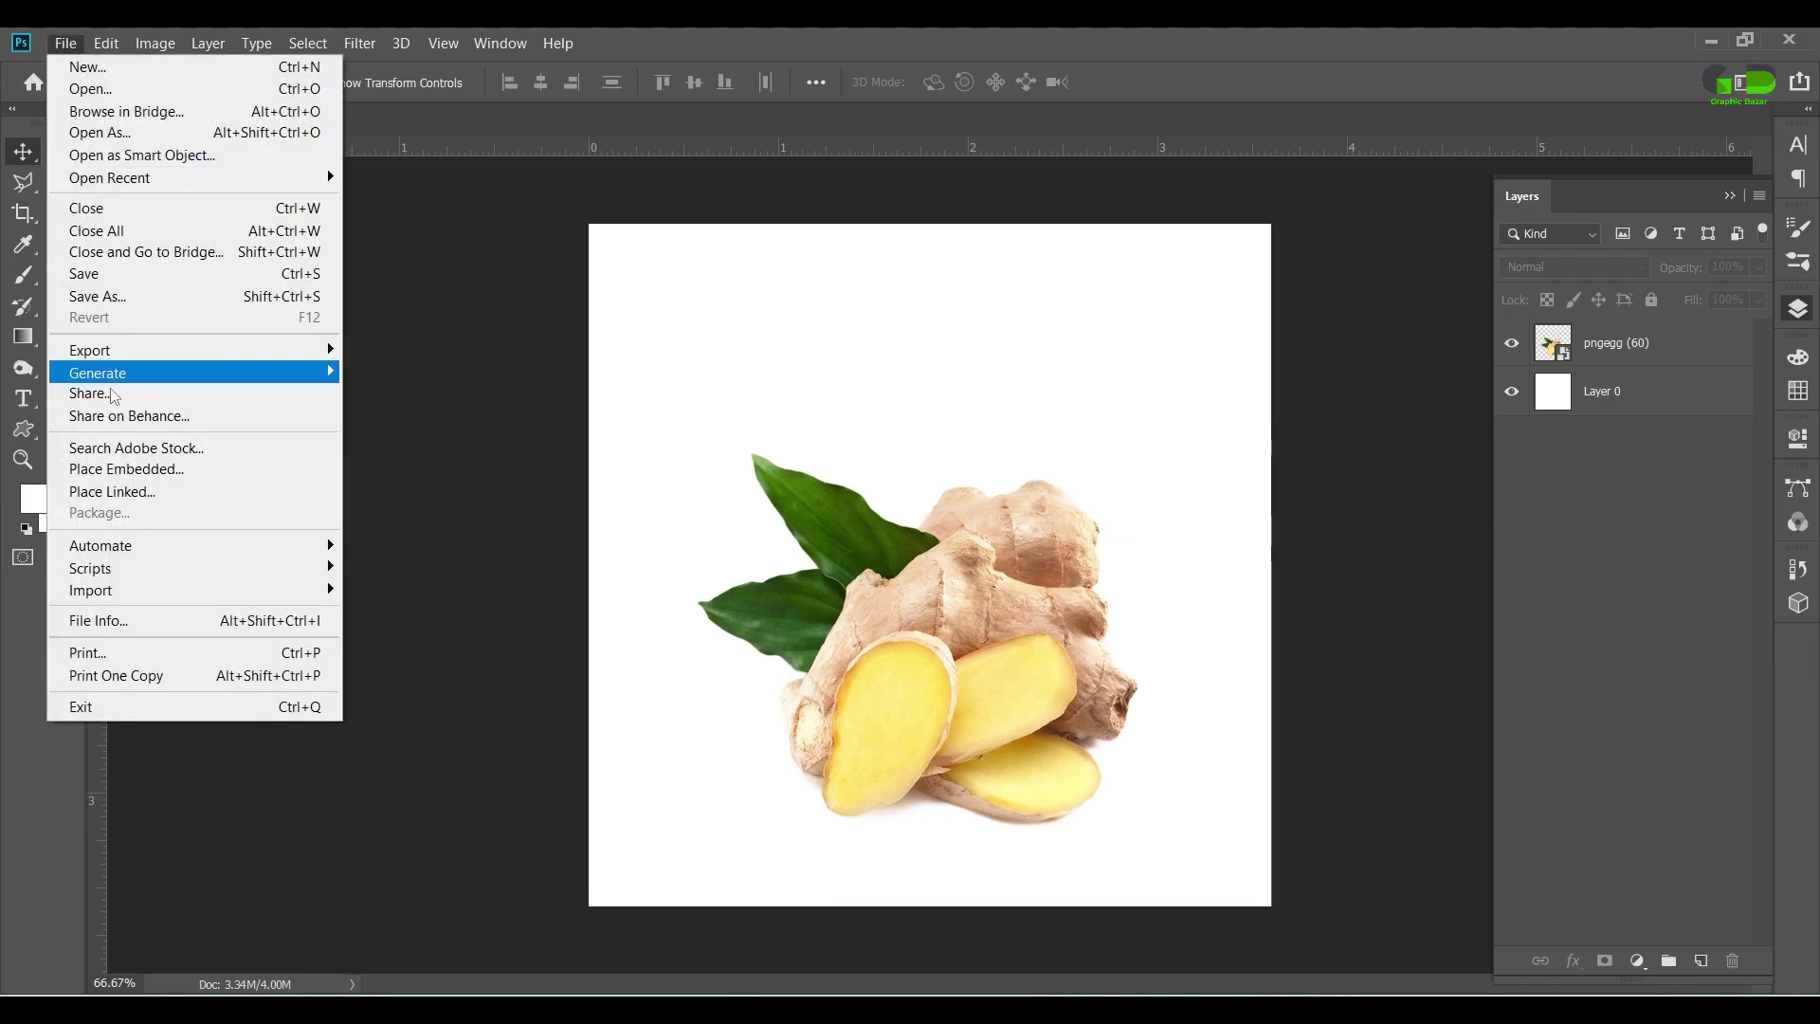
Step: Place the wood table PNG below the ginger layer and name the layers 'bord' and 'image'
left_click(126, 469)
key("Return")
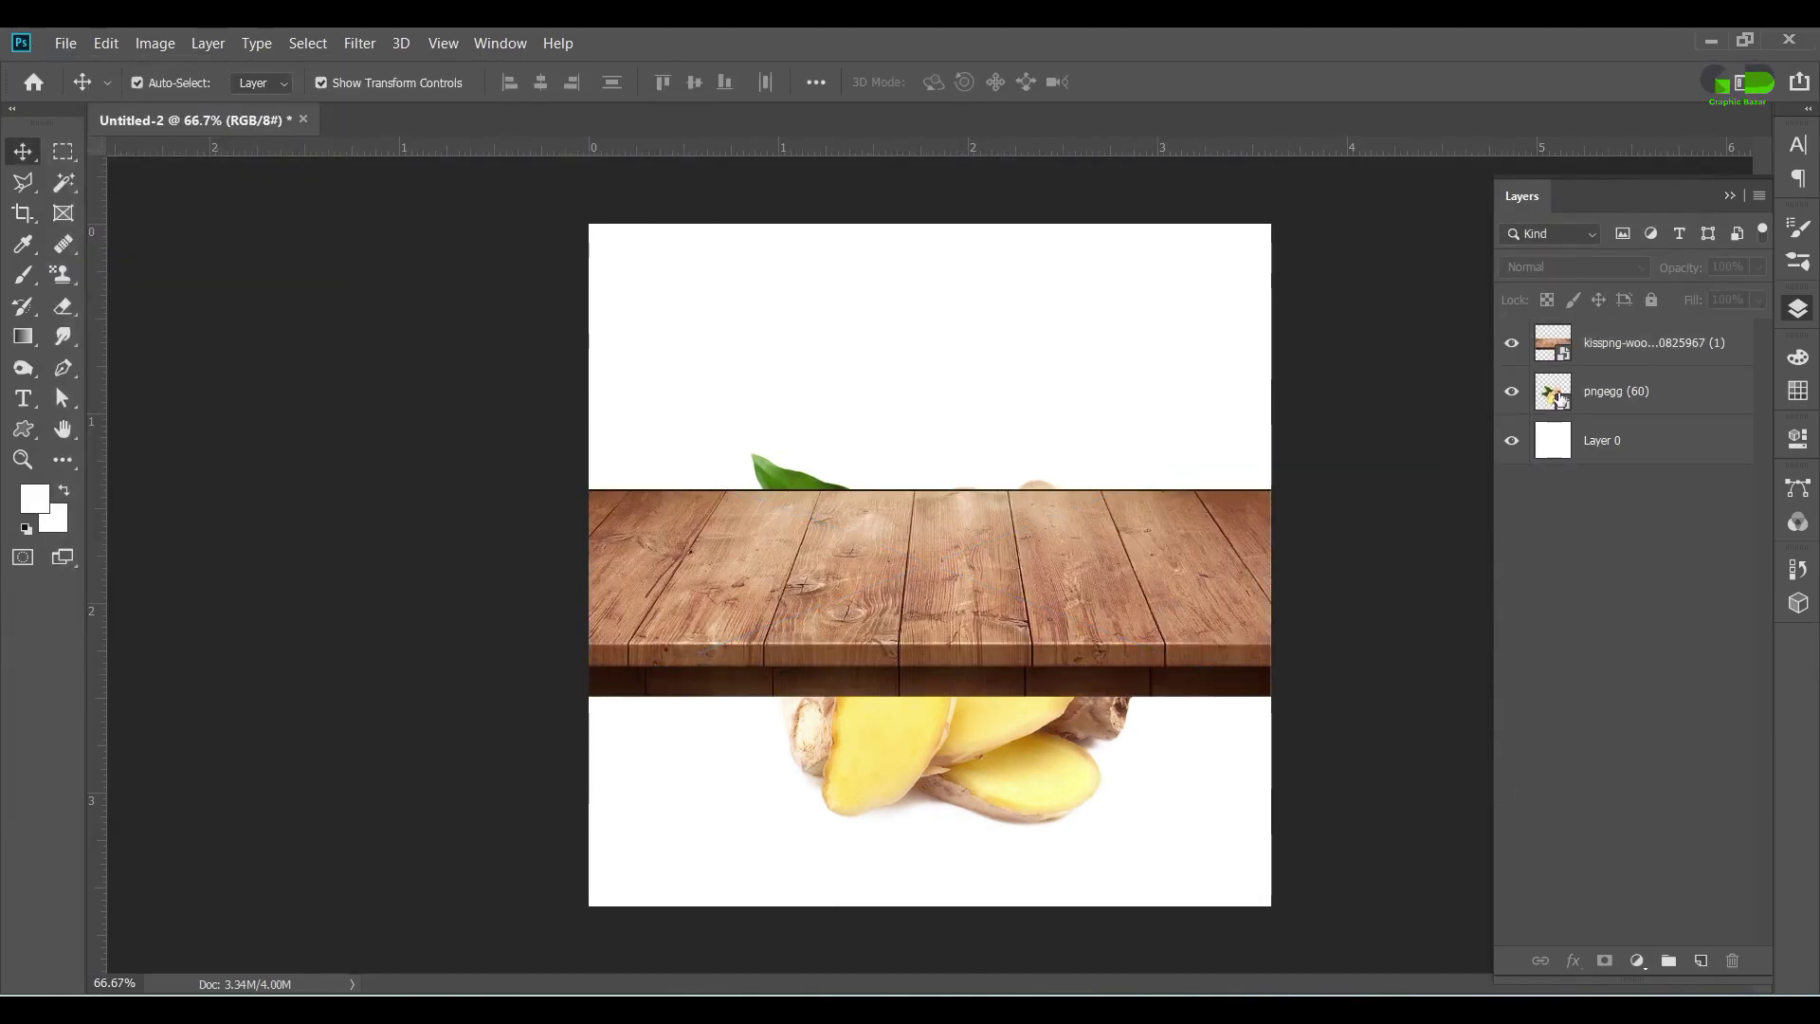
left_click_drag(1559, 398, 1611, 332)
double_click(1603, 391)
type("bord")
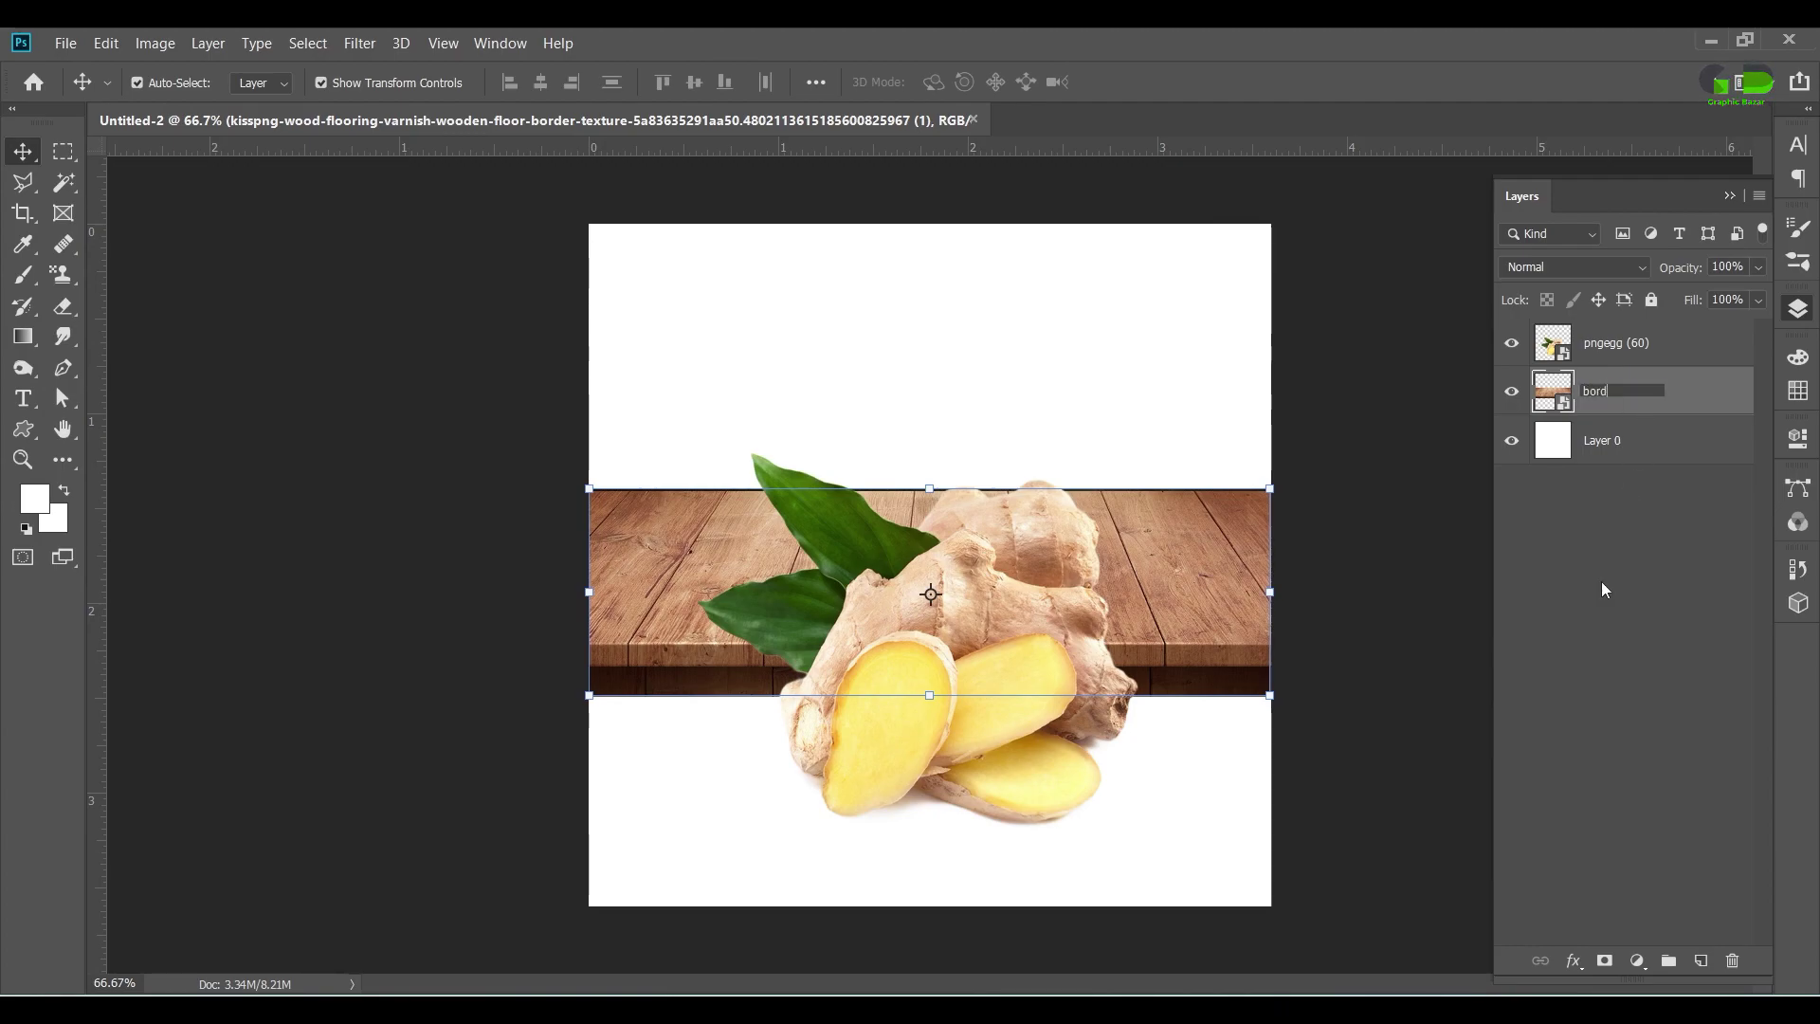
key("Return")
double_click(1614, 343)
type("image")
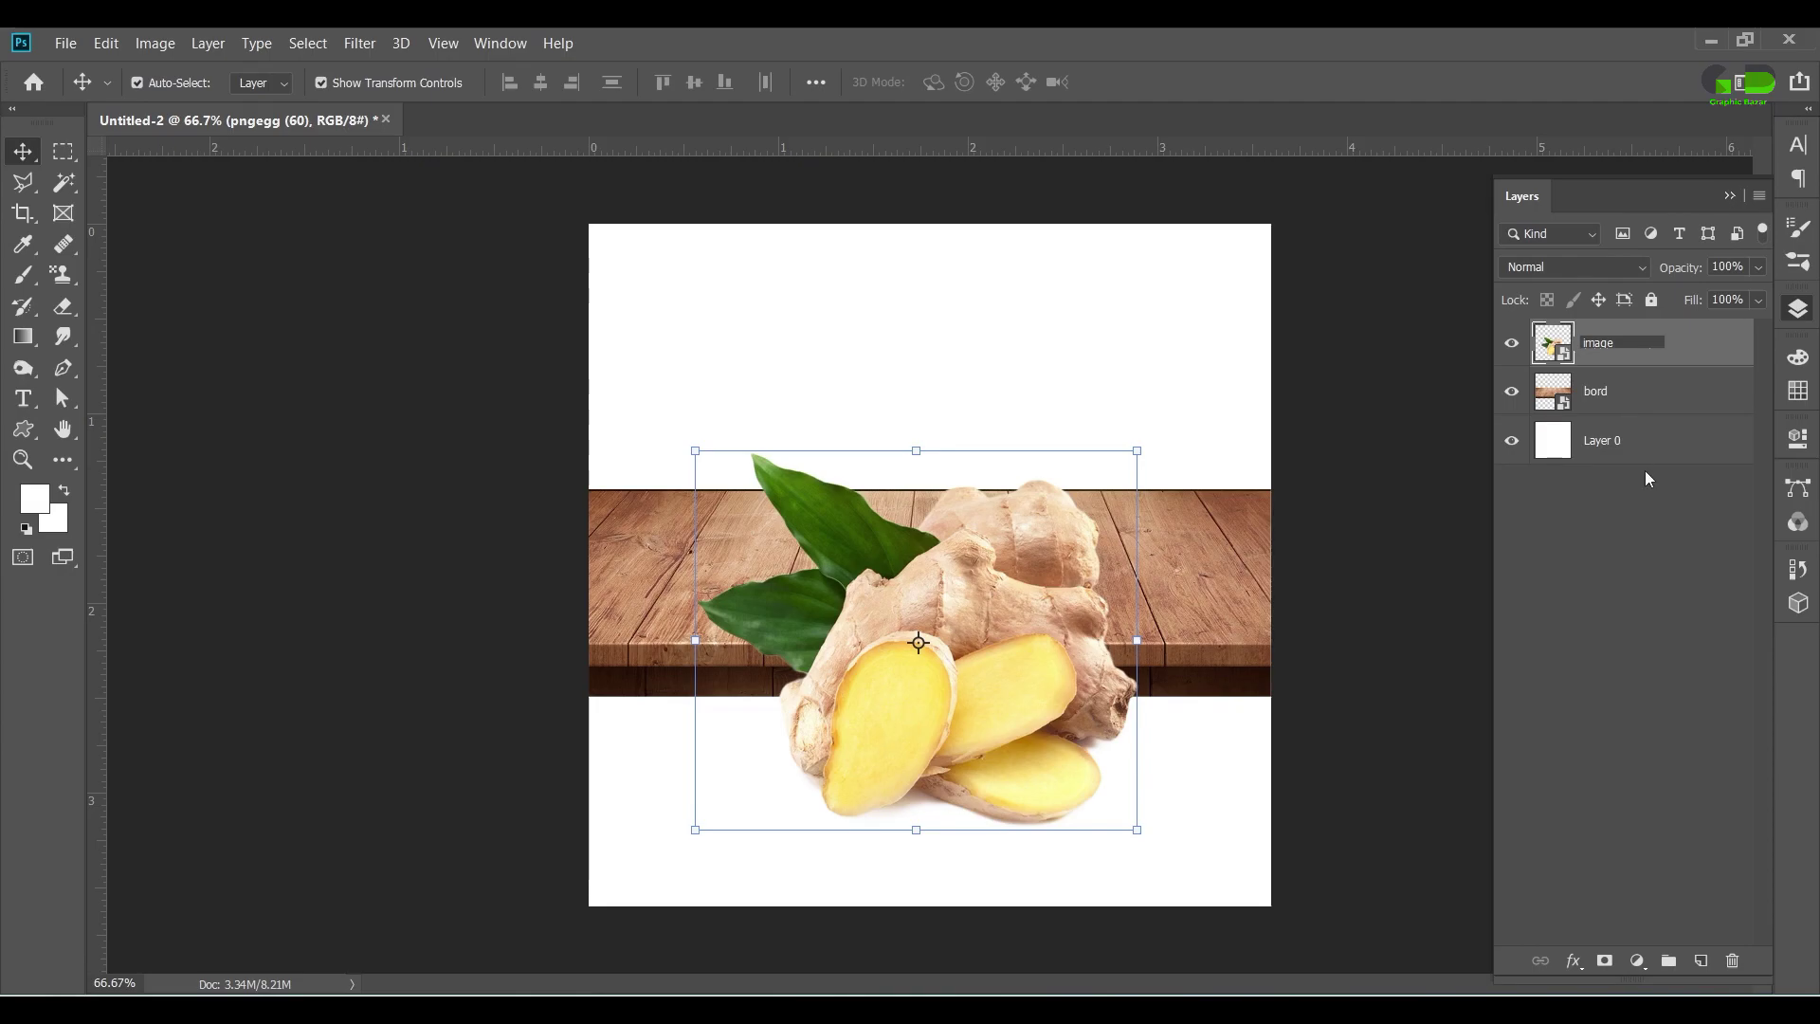
key("Return")
Step: Move and resize the bord table layer so it spans the bottom of the canvas
left_click(1660, 397)
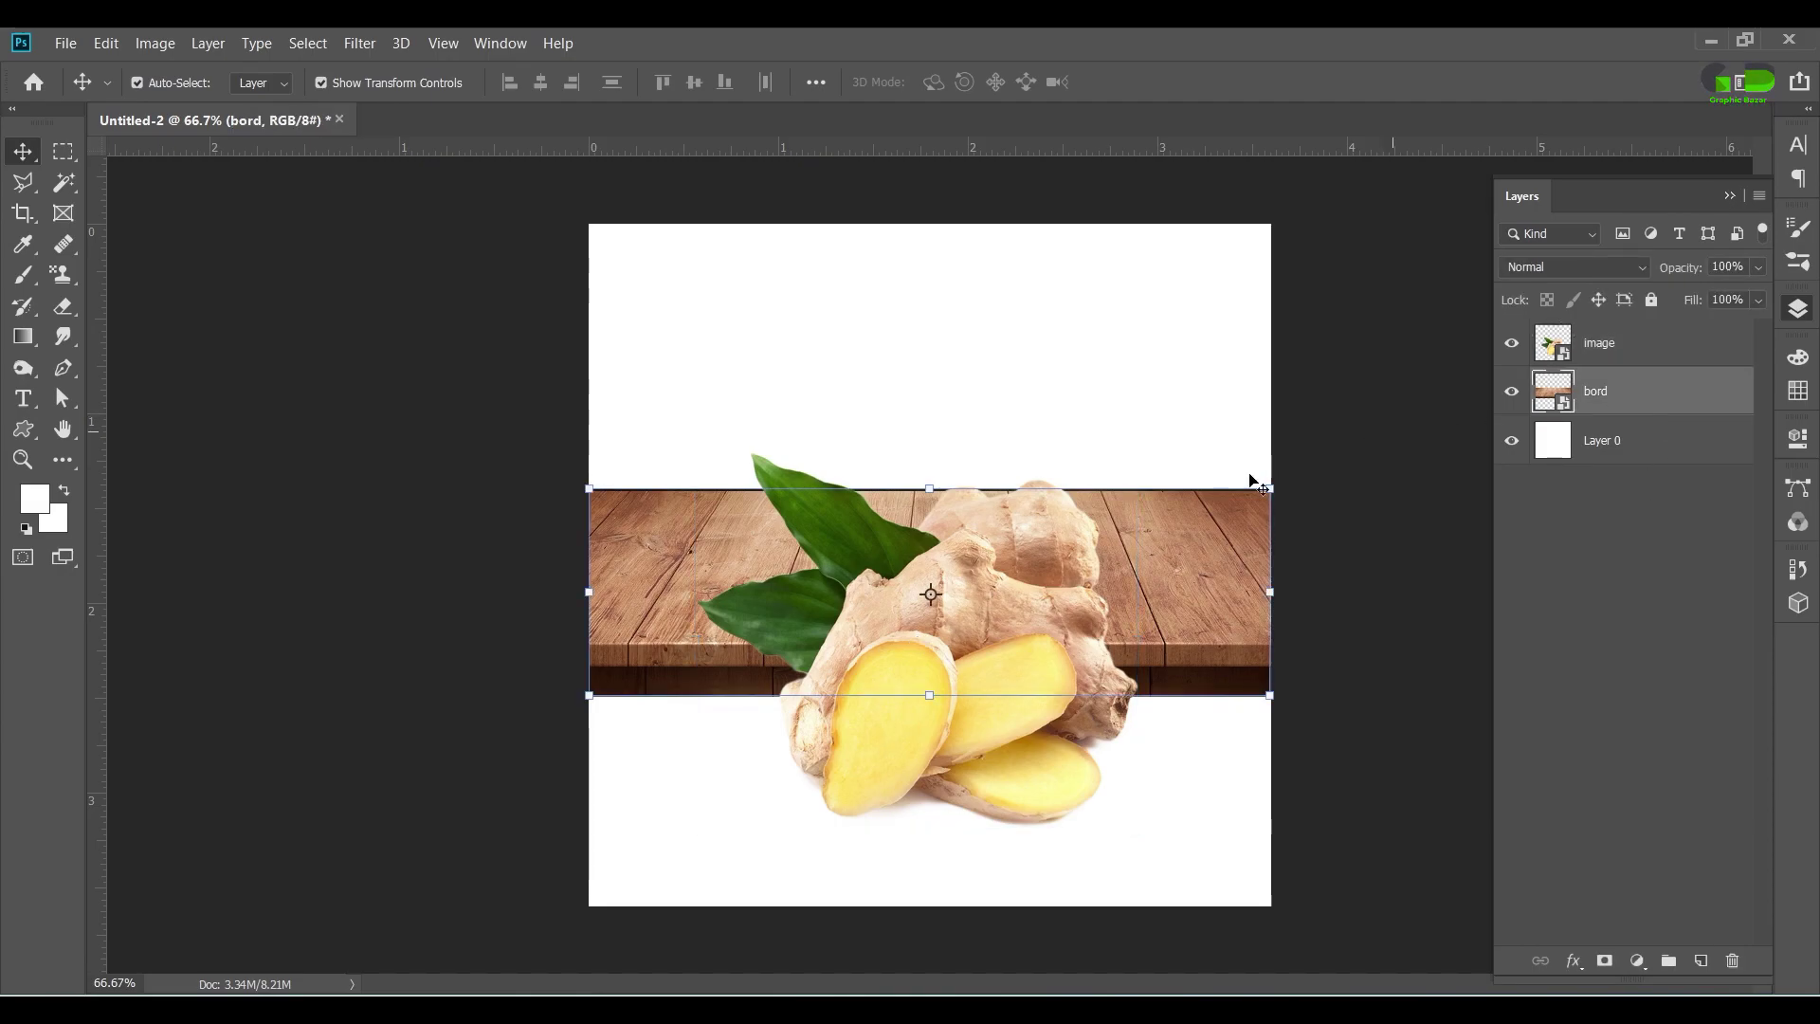
mouse_move(1198, 571)
left_mouse_down()
mouse_move(1188, 752)
mouse_move(1154, 764)
left_mouse_up()
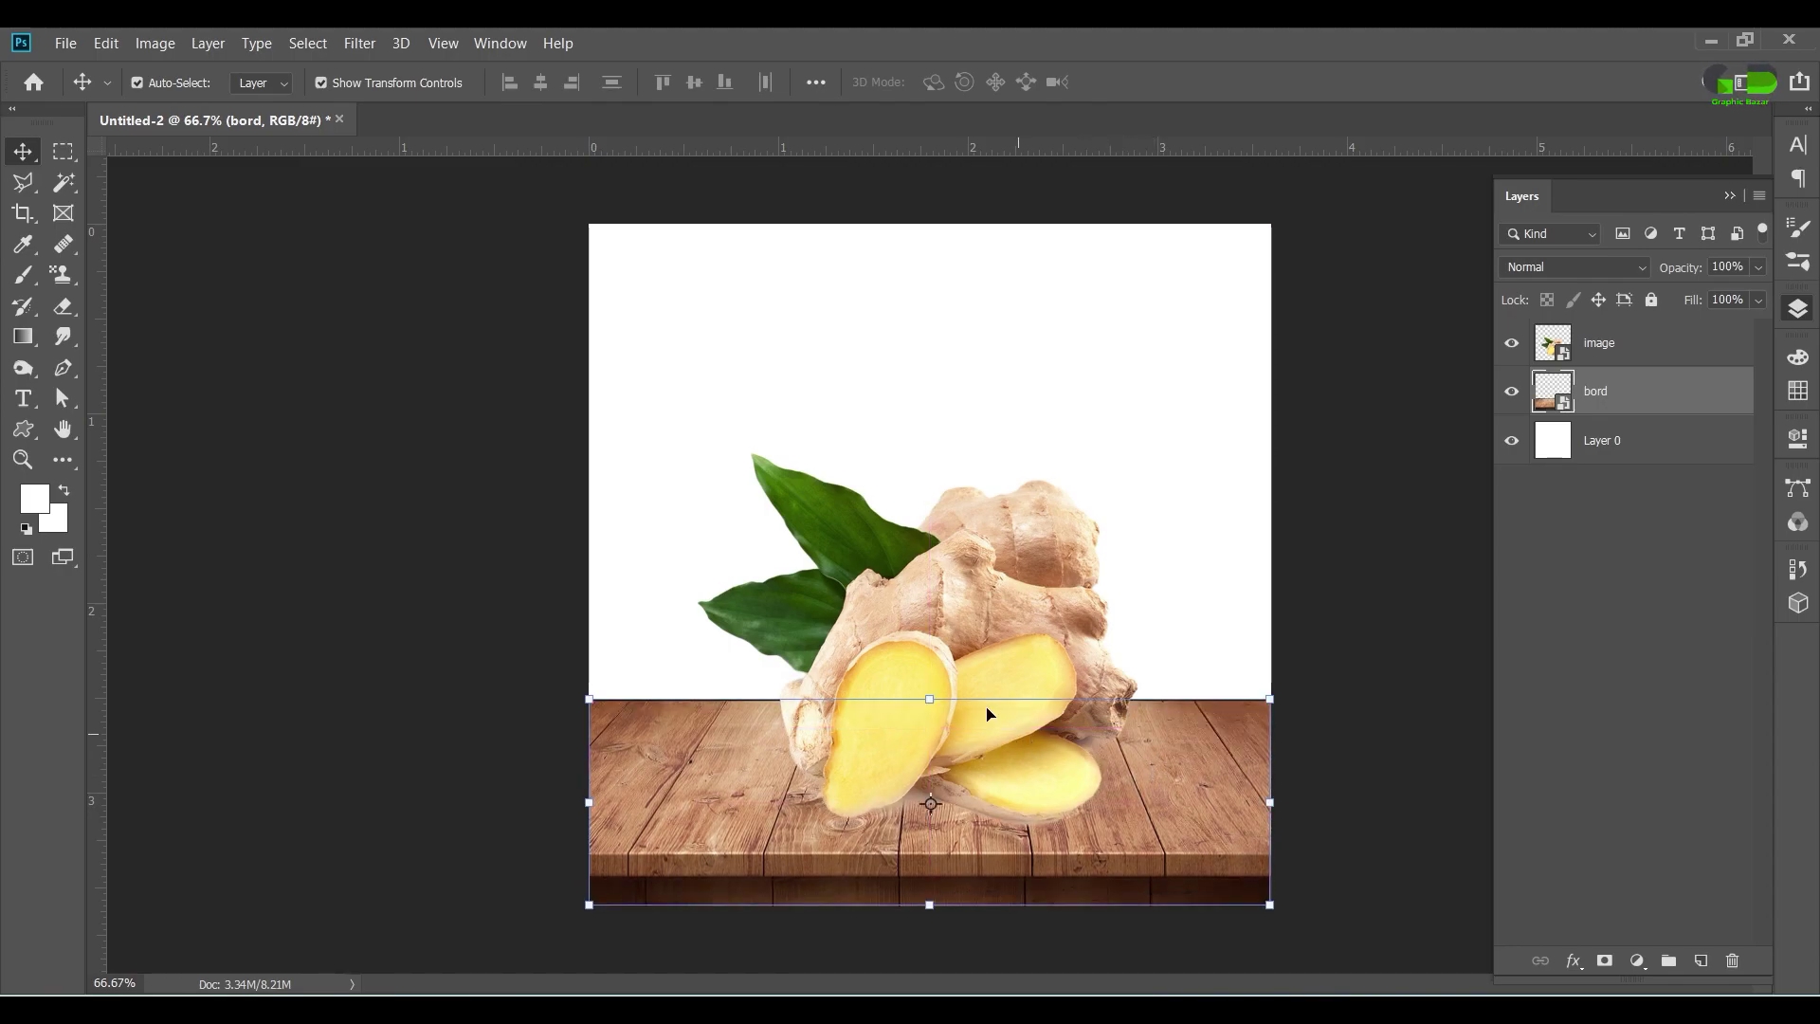
left_click_drag(932, 692, 916, 589)
left_click_drag(1166, 700, 1173, 751)
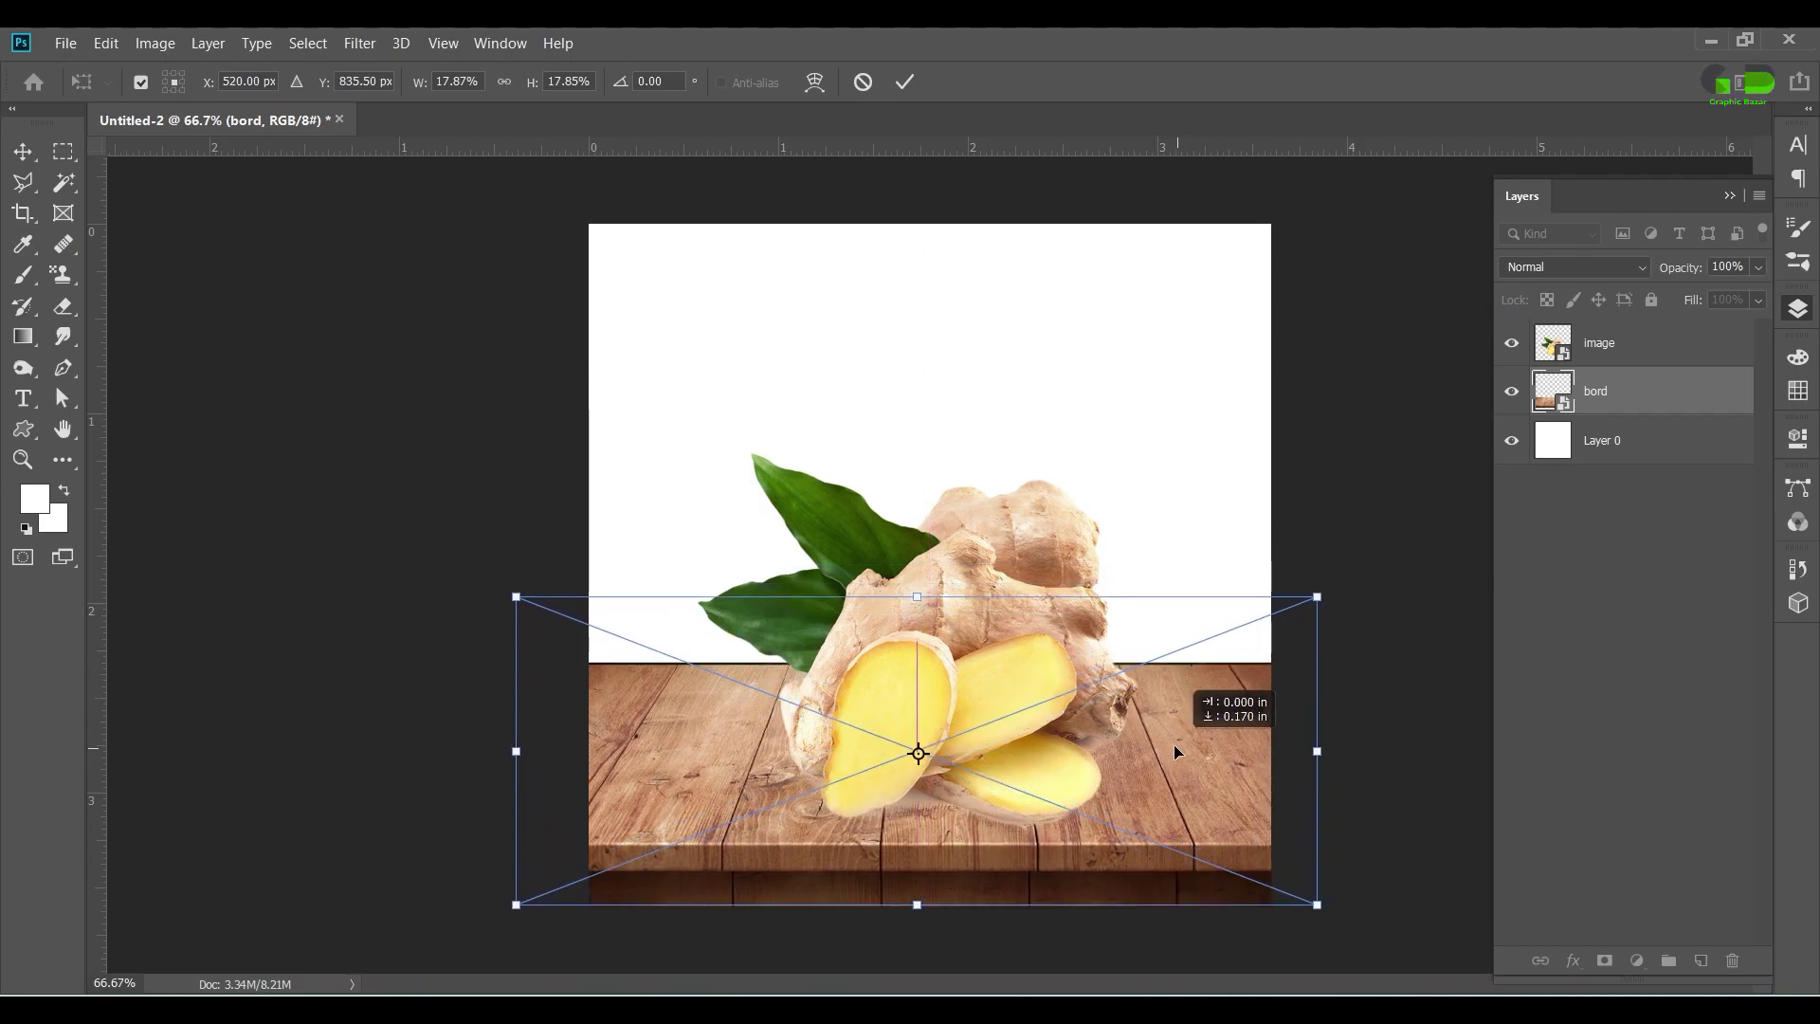
key("Return")
Step: Enlarge the image layer's ginger slightly, raise it onto the tabletop, and zoom in to check it
left_click(1643, 362)
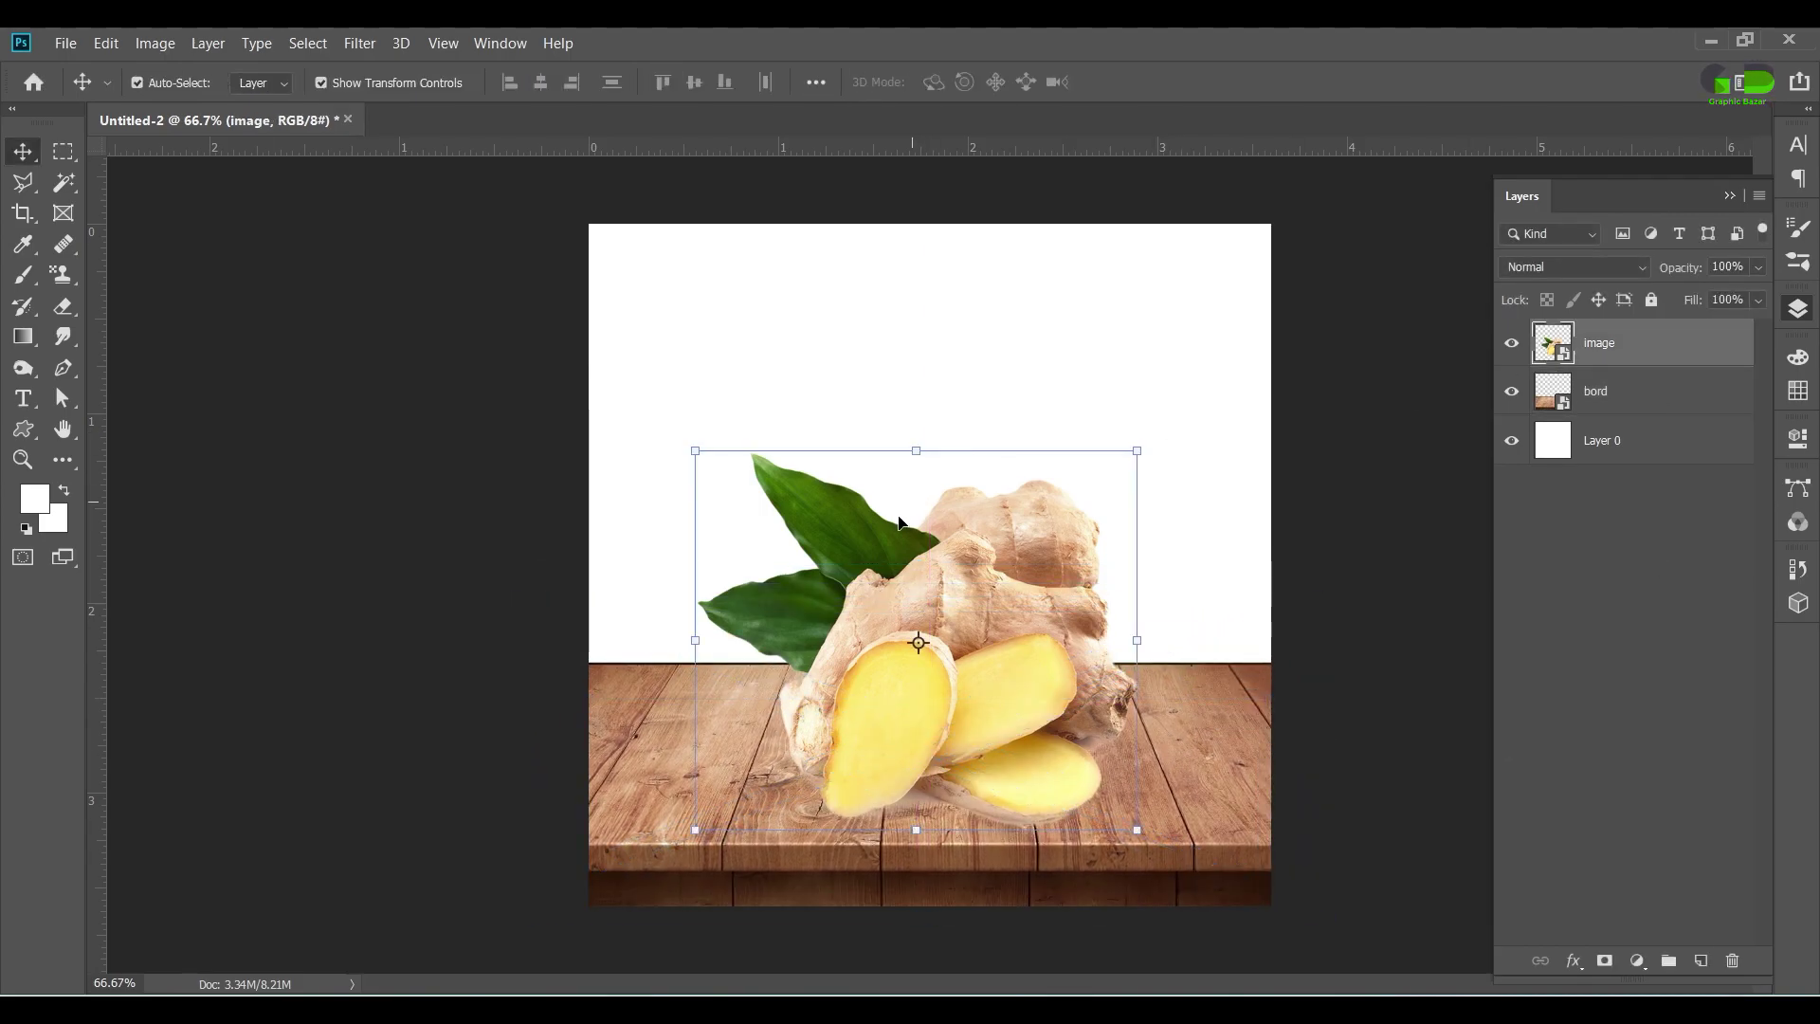
left_click_drag(915, 452, 915, 365)
left_click_drag(990, 543, 989, 543)
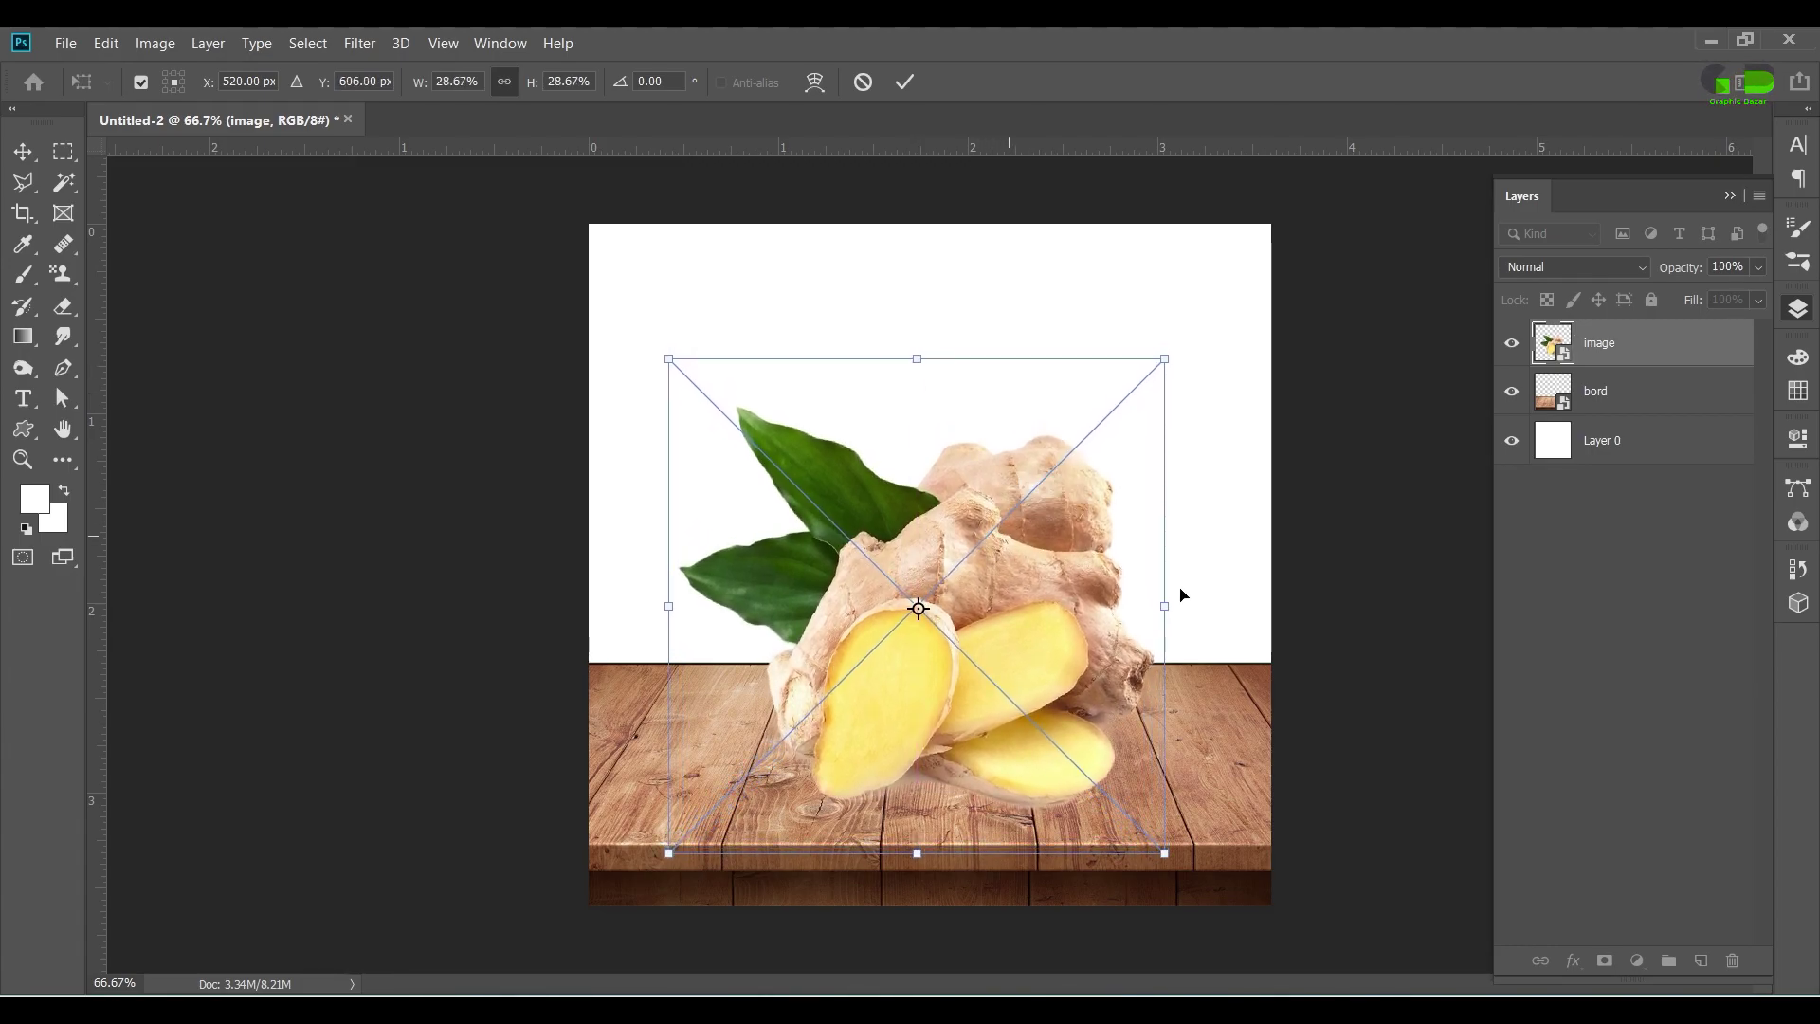
key("Return")
left_click(990, 769)
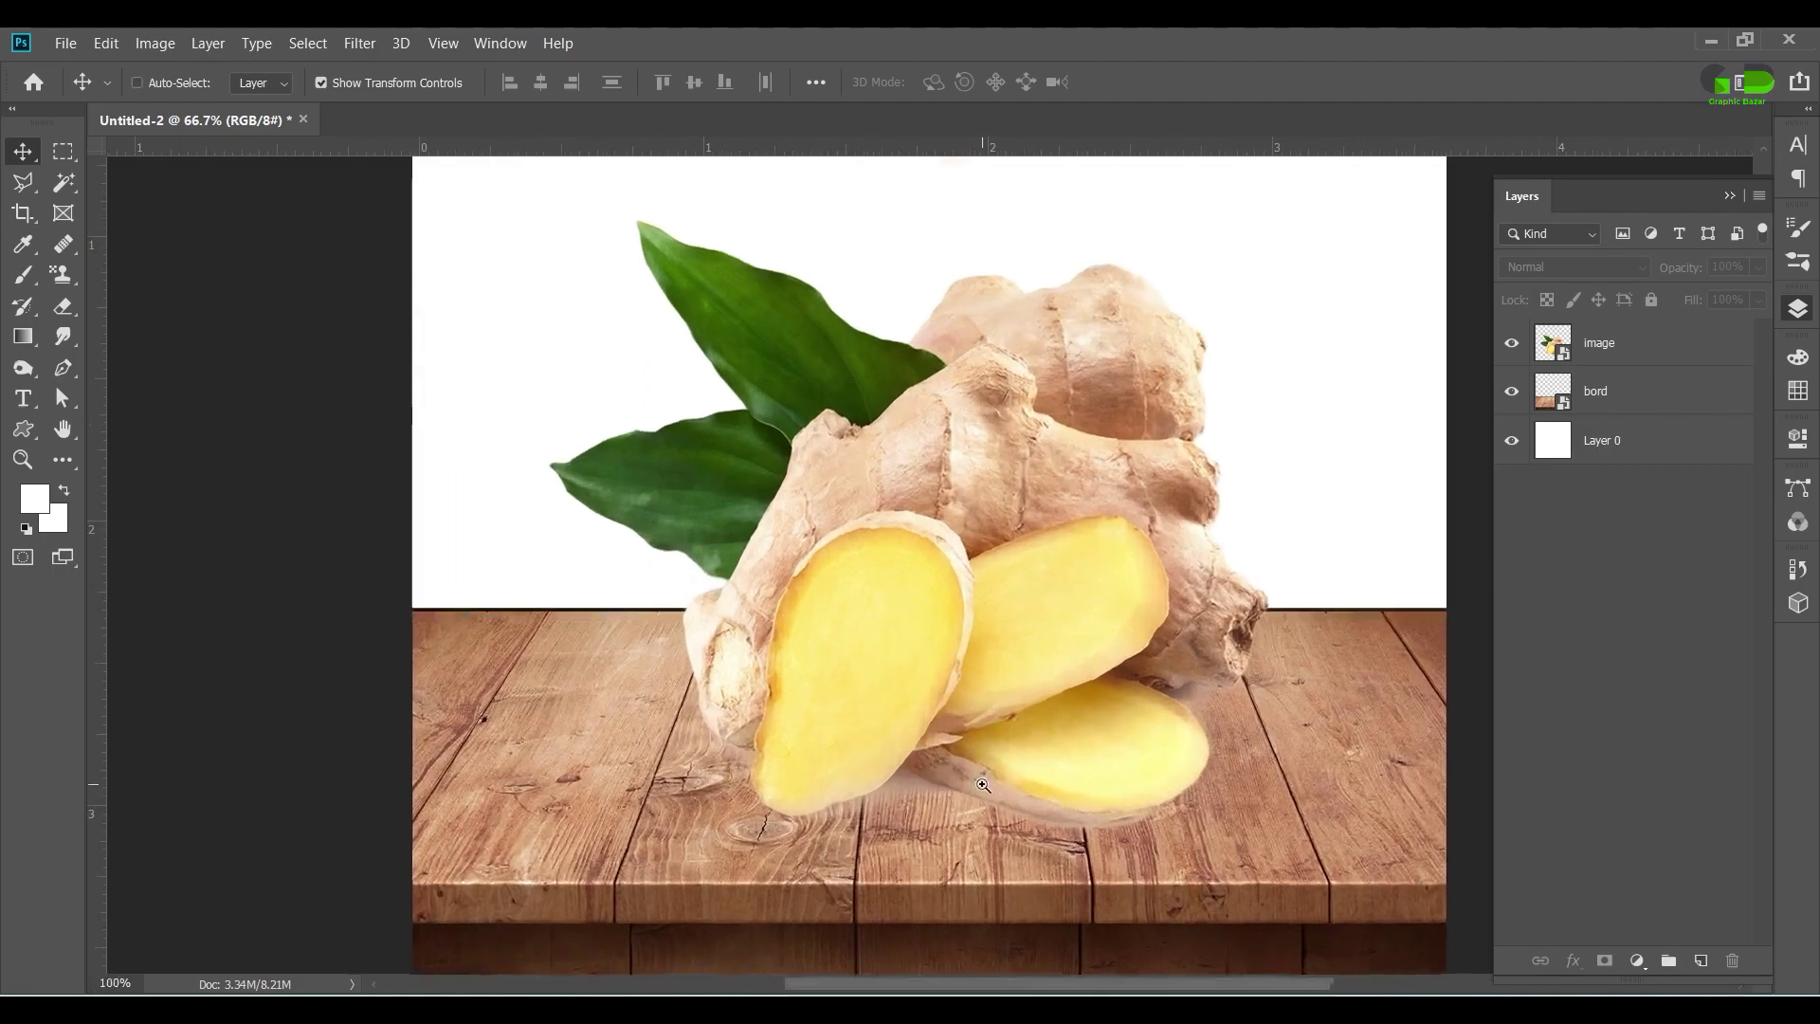
key("ctrl+0")
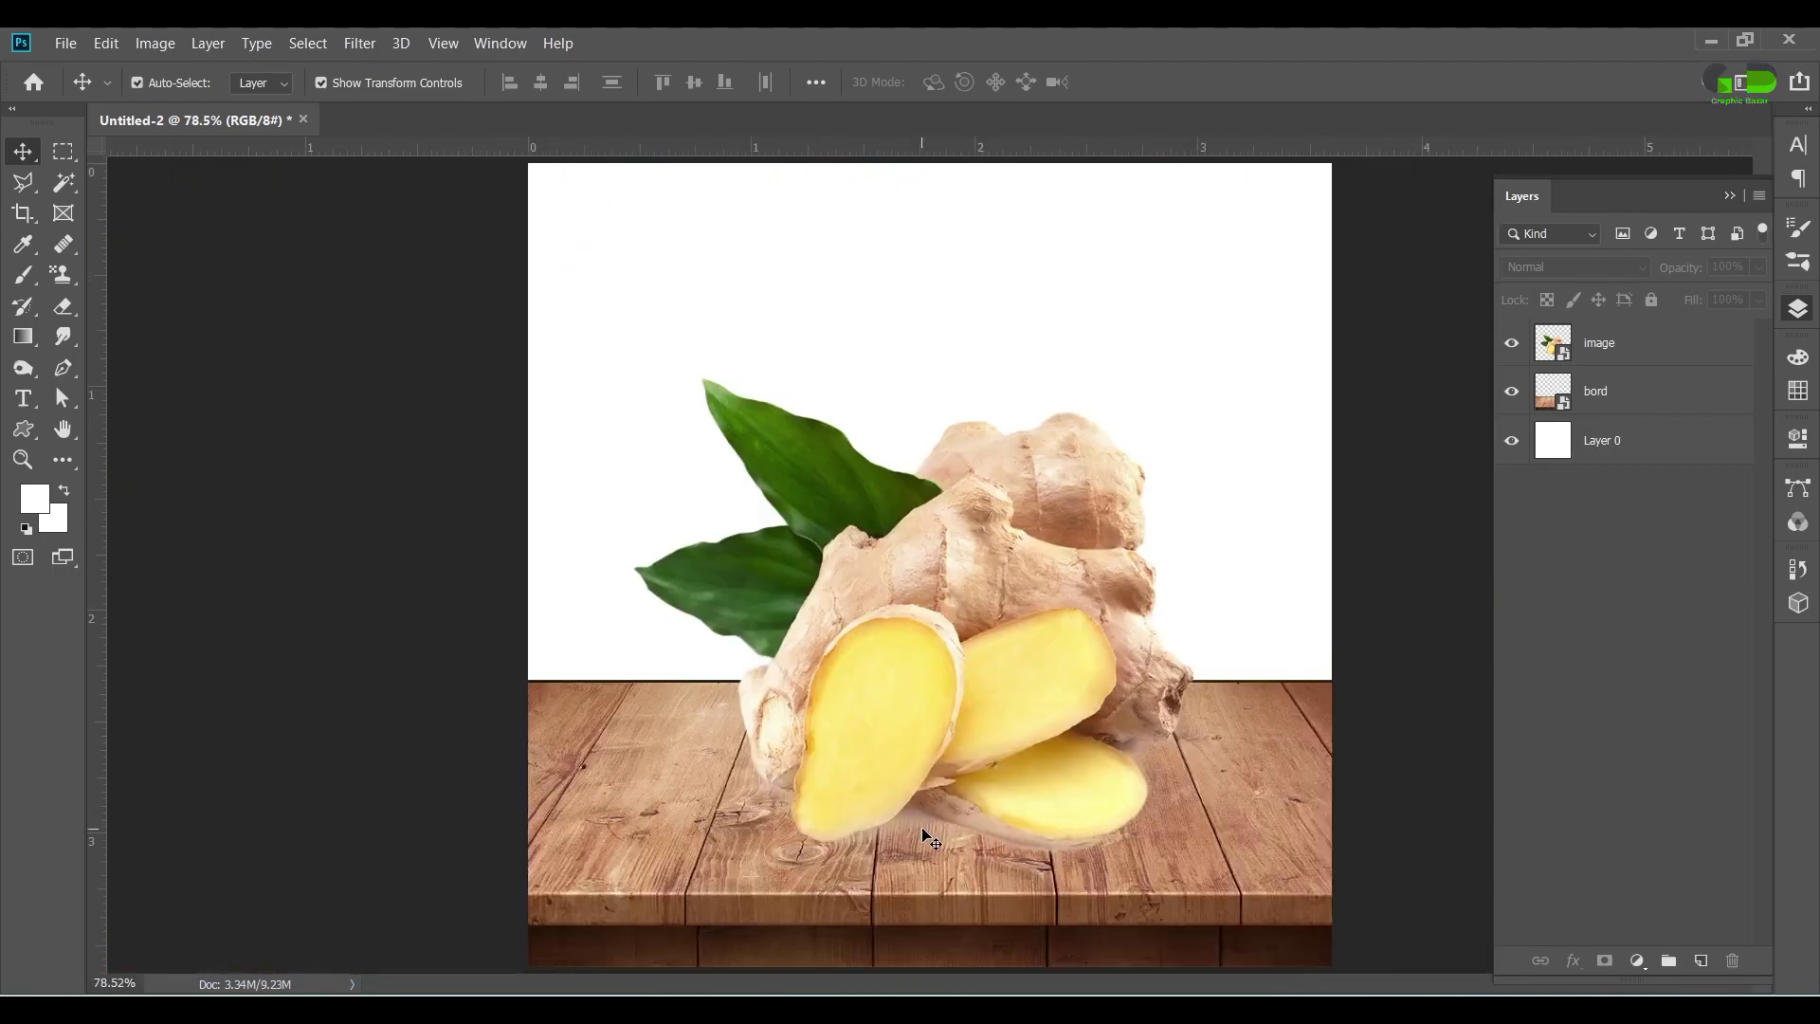
Step: Rasterize the ginger layer and use Select > Subject to select the ginger
right_click(1598, 341)
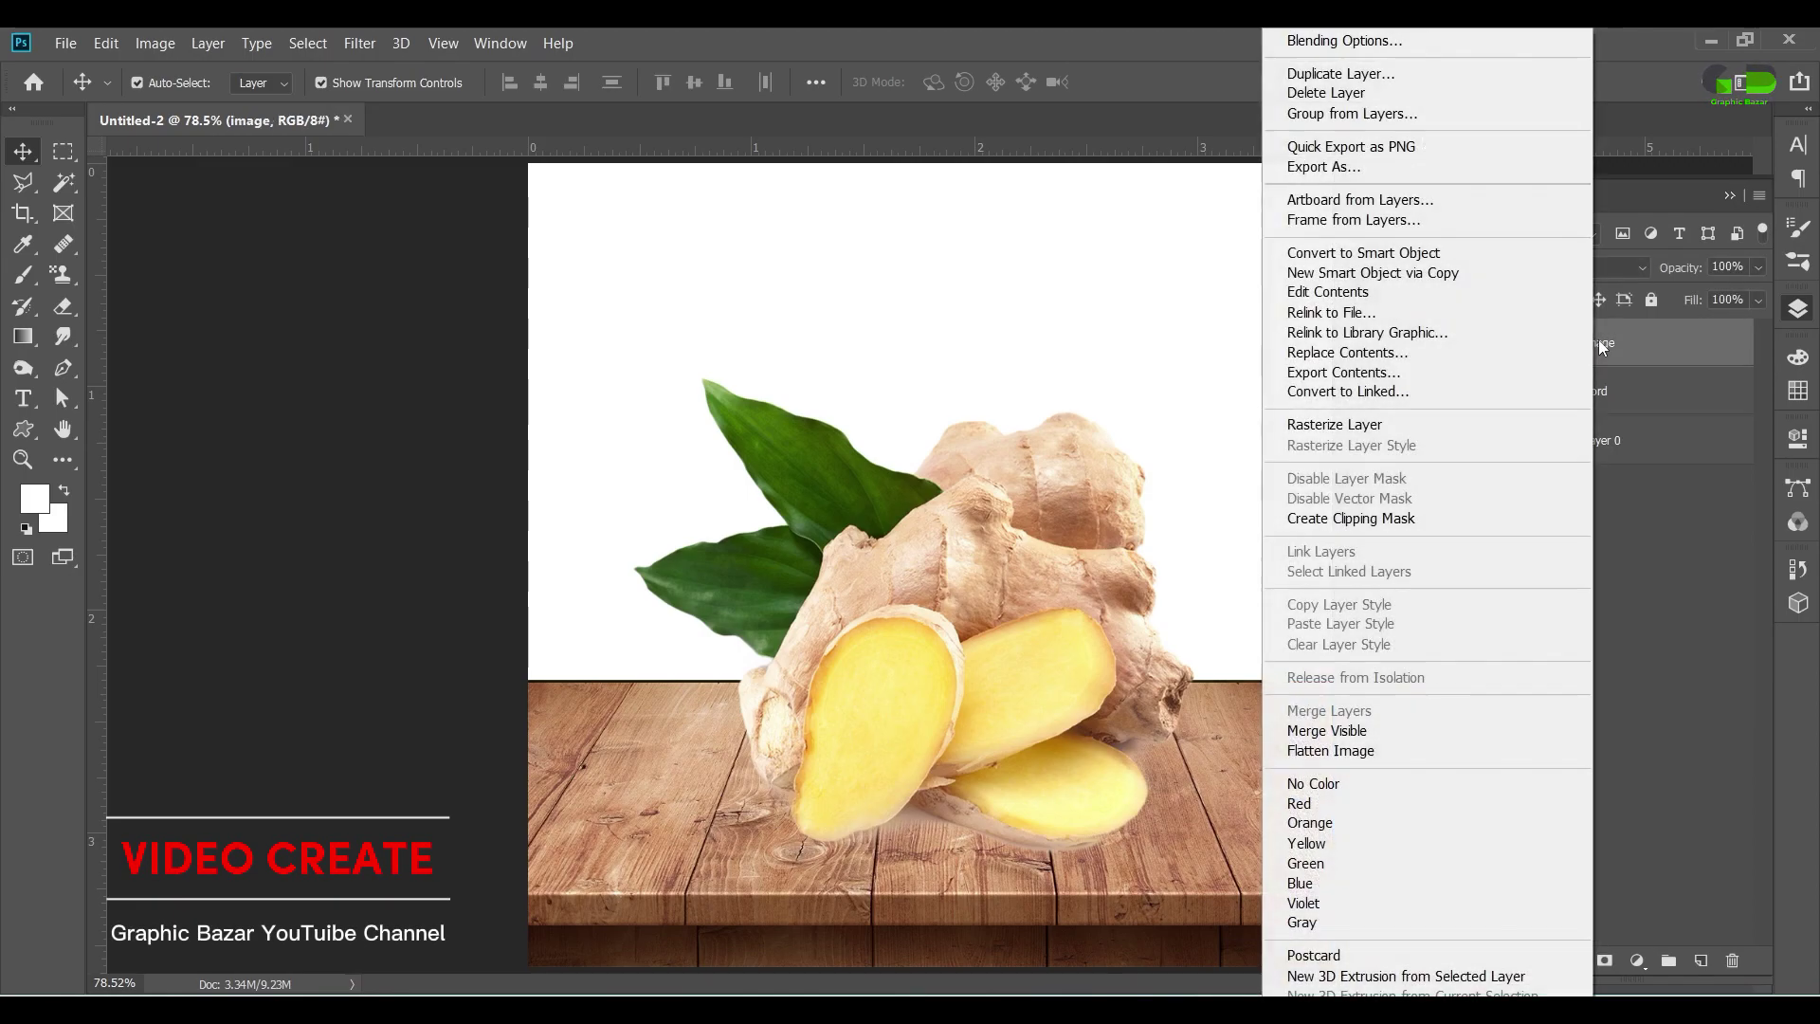
left_click(1379, 390)
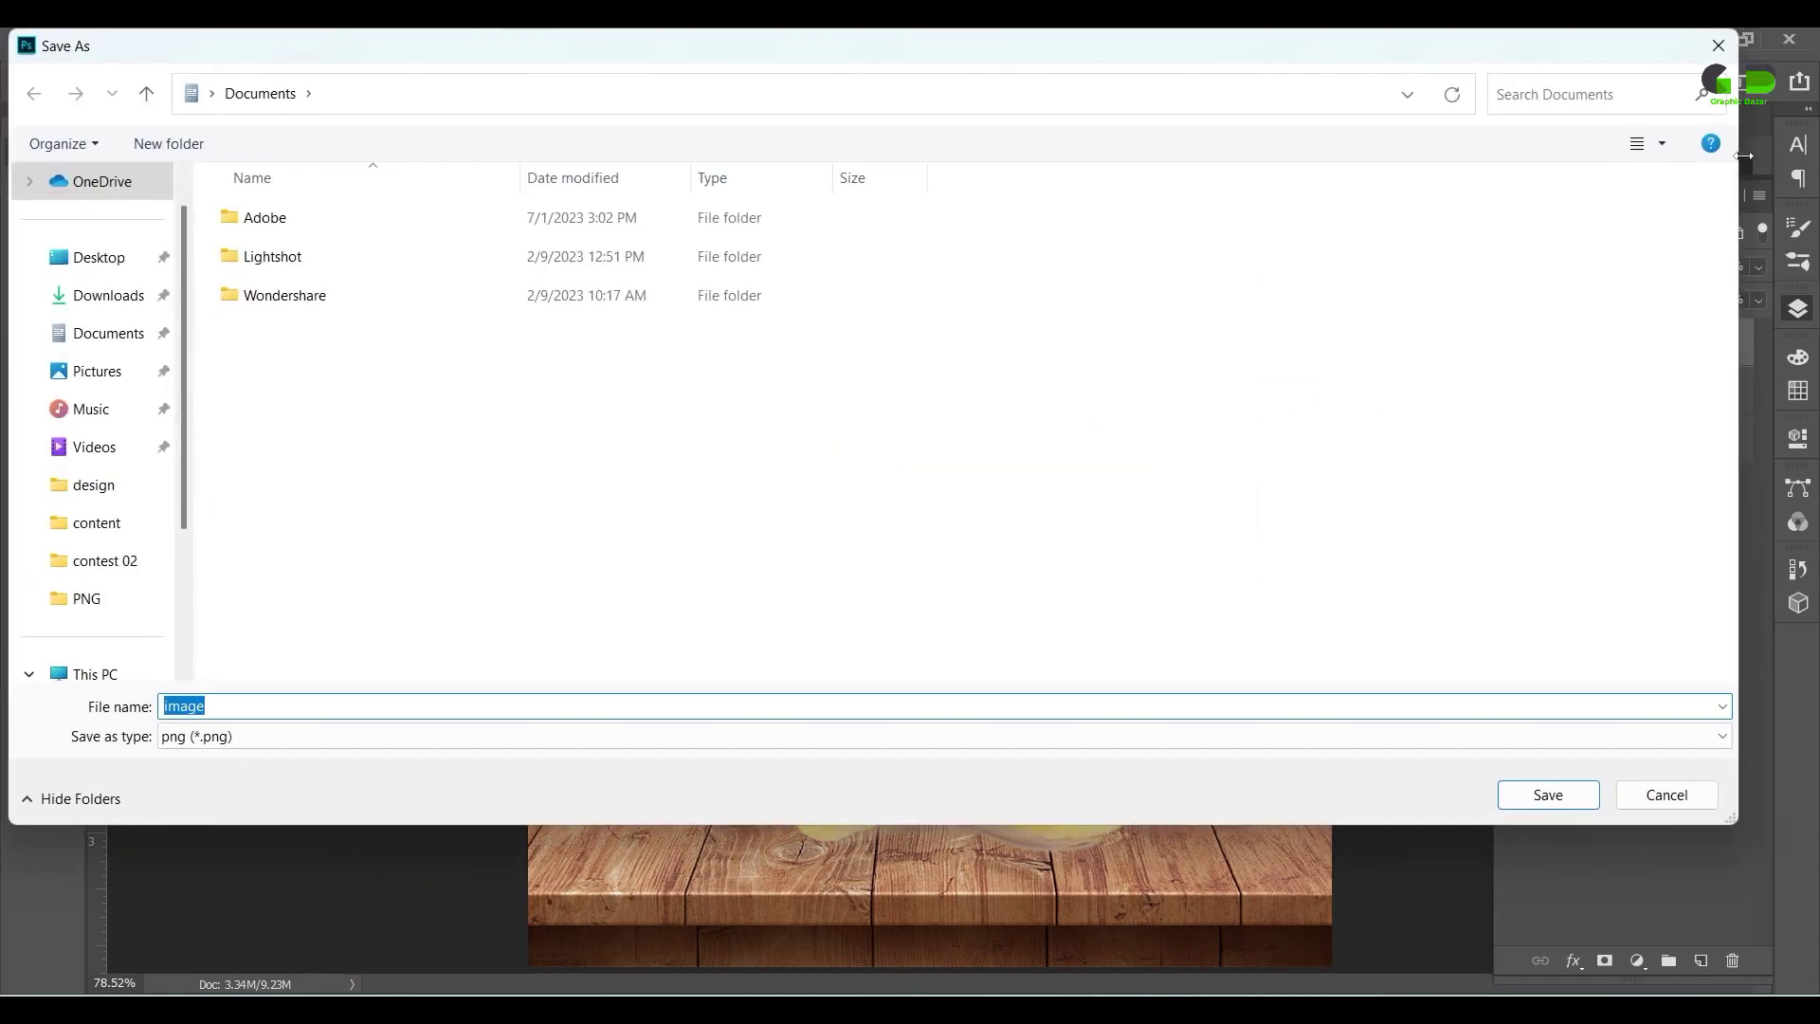
key("Escape")
right_click(1635, 338)
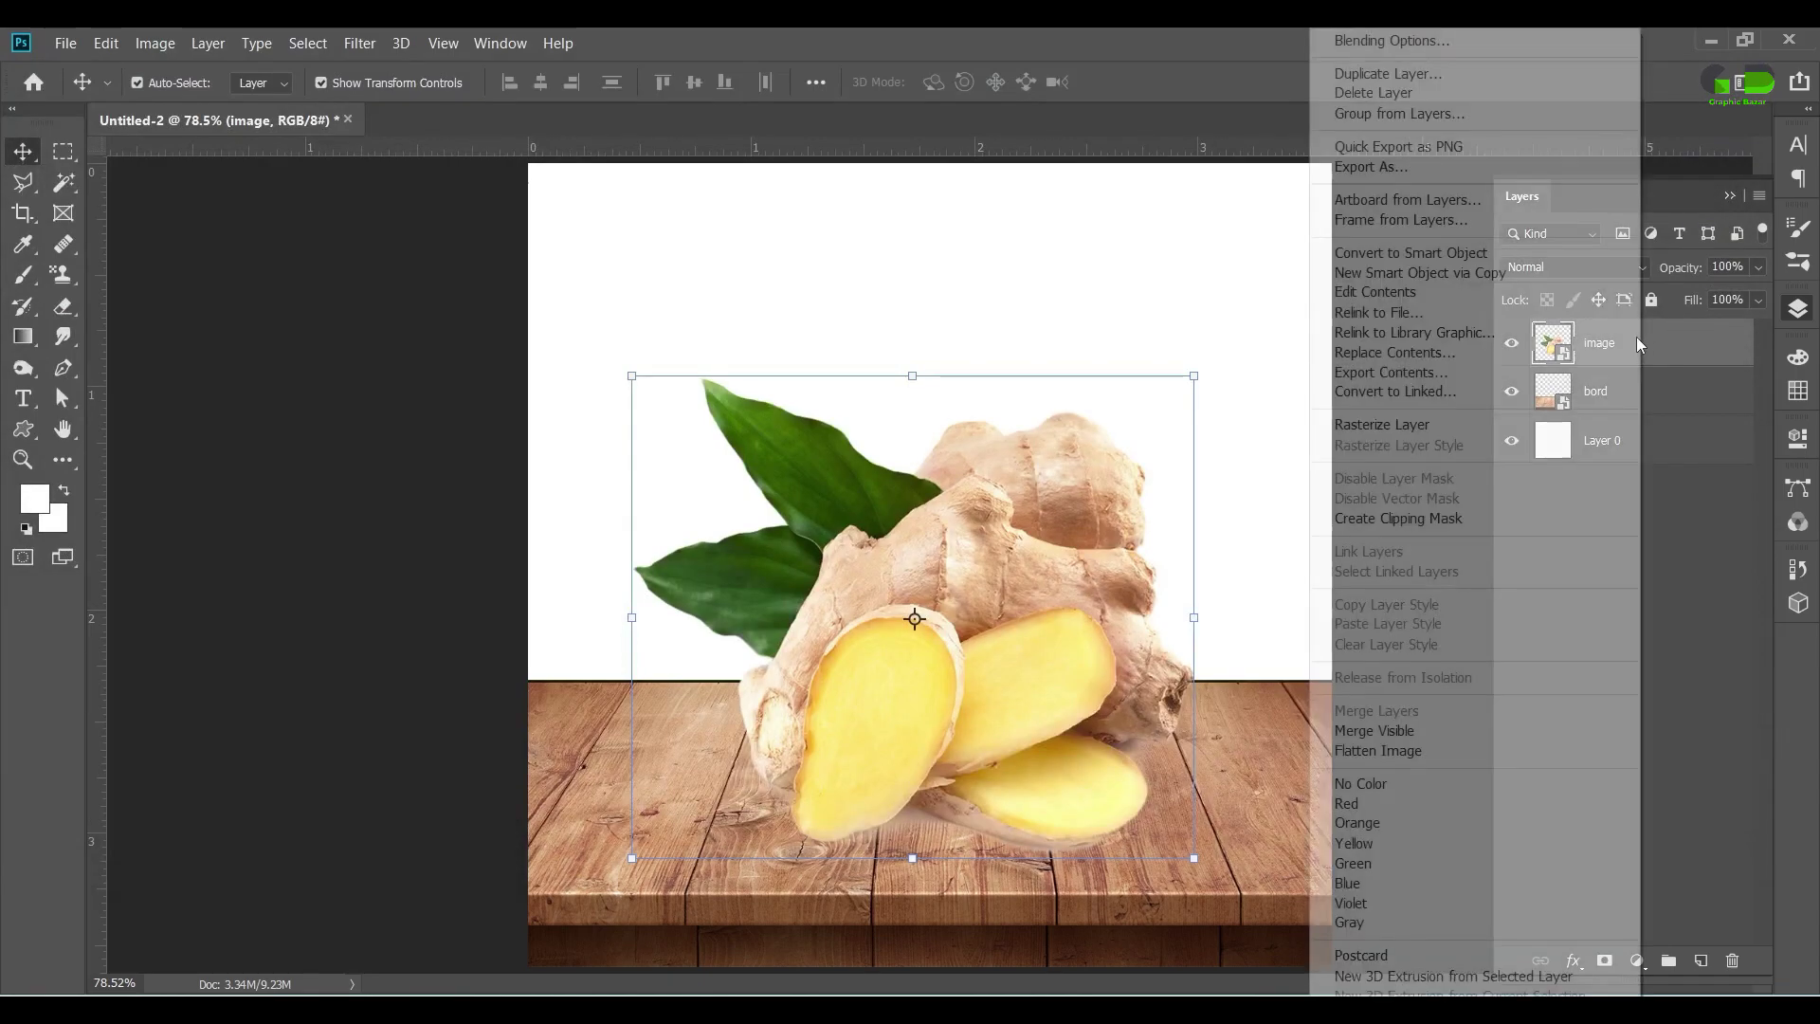
left_click(1413, 426)
left_click(308, 43)
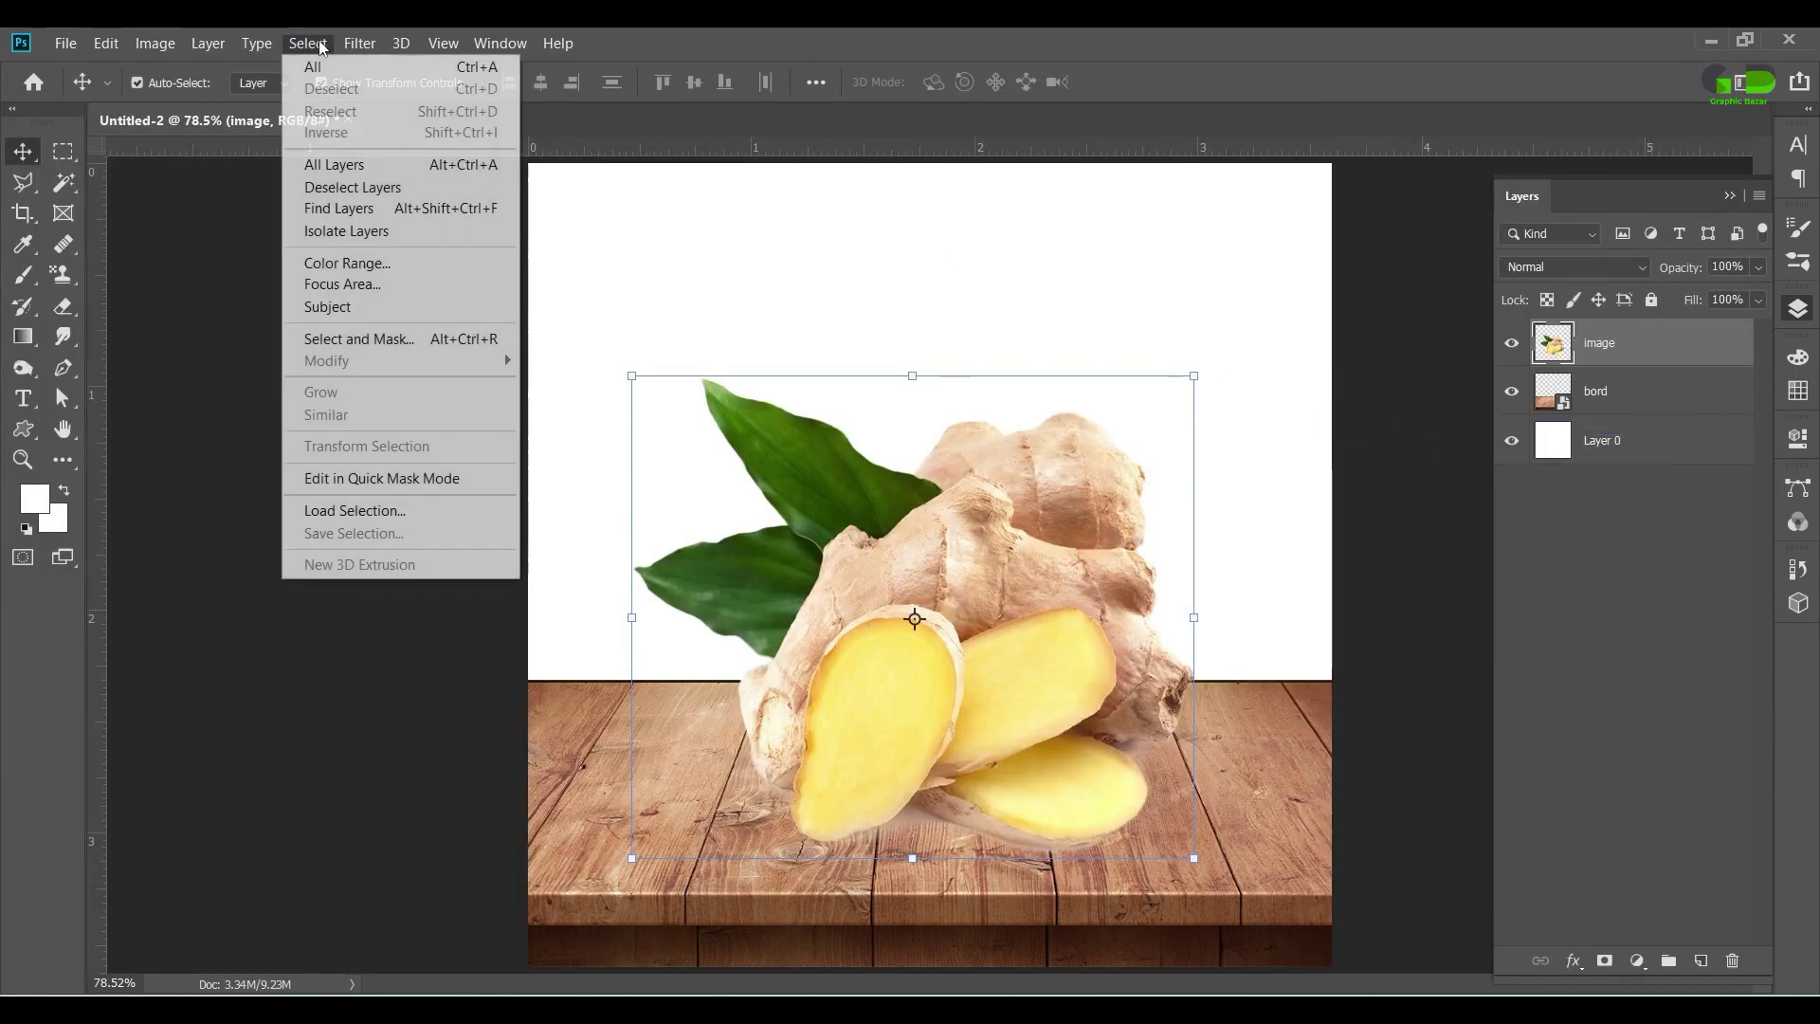
left_click(327, 306)
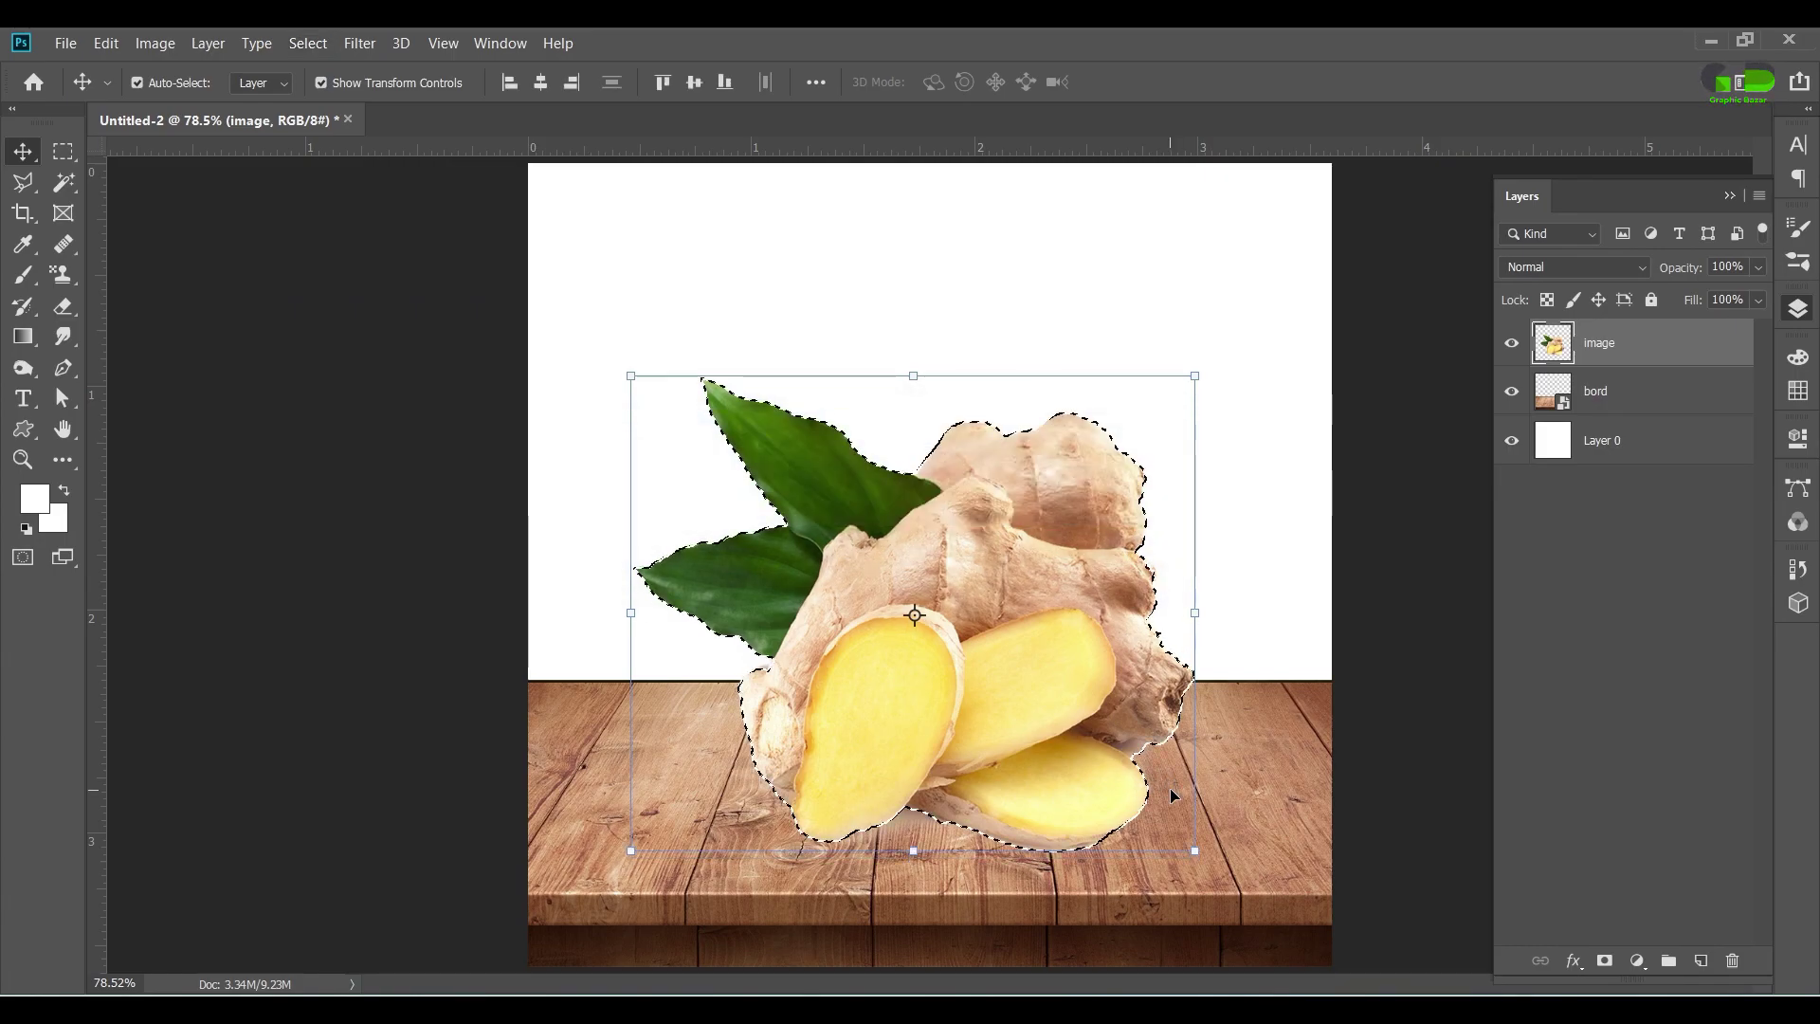
key("Delete")
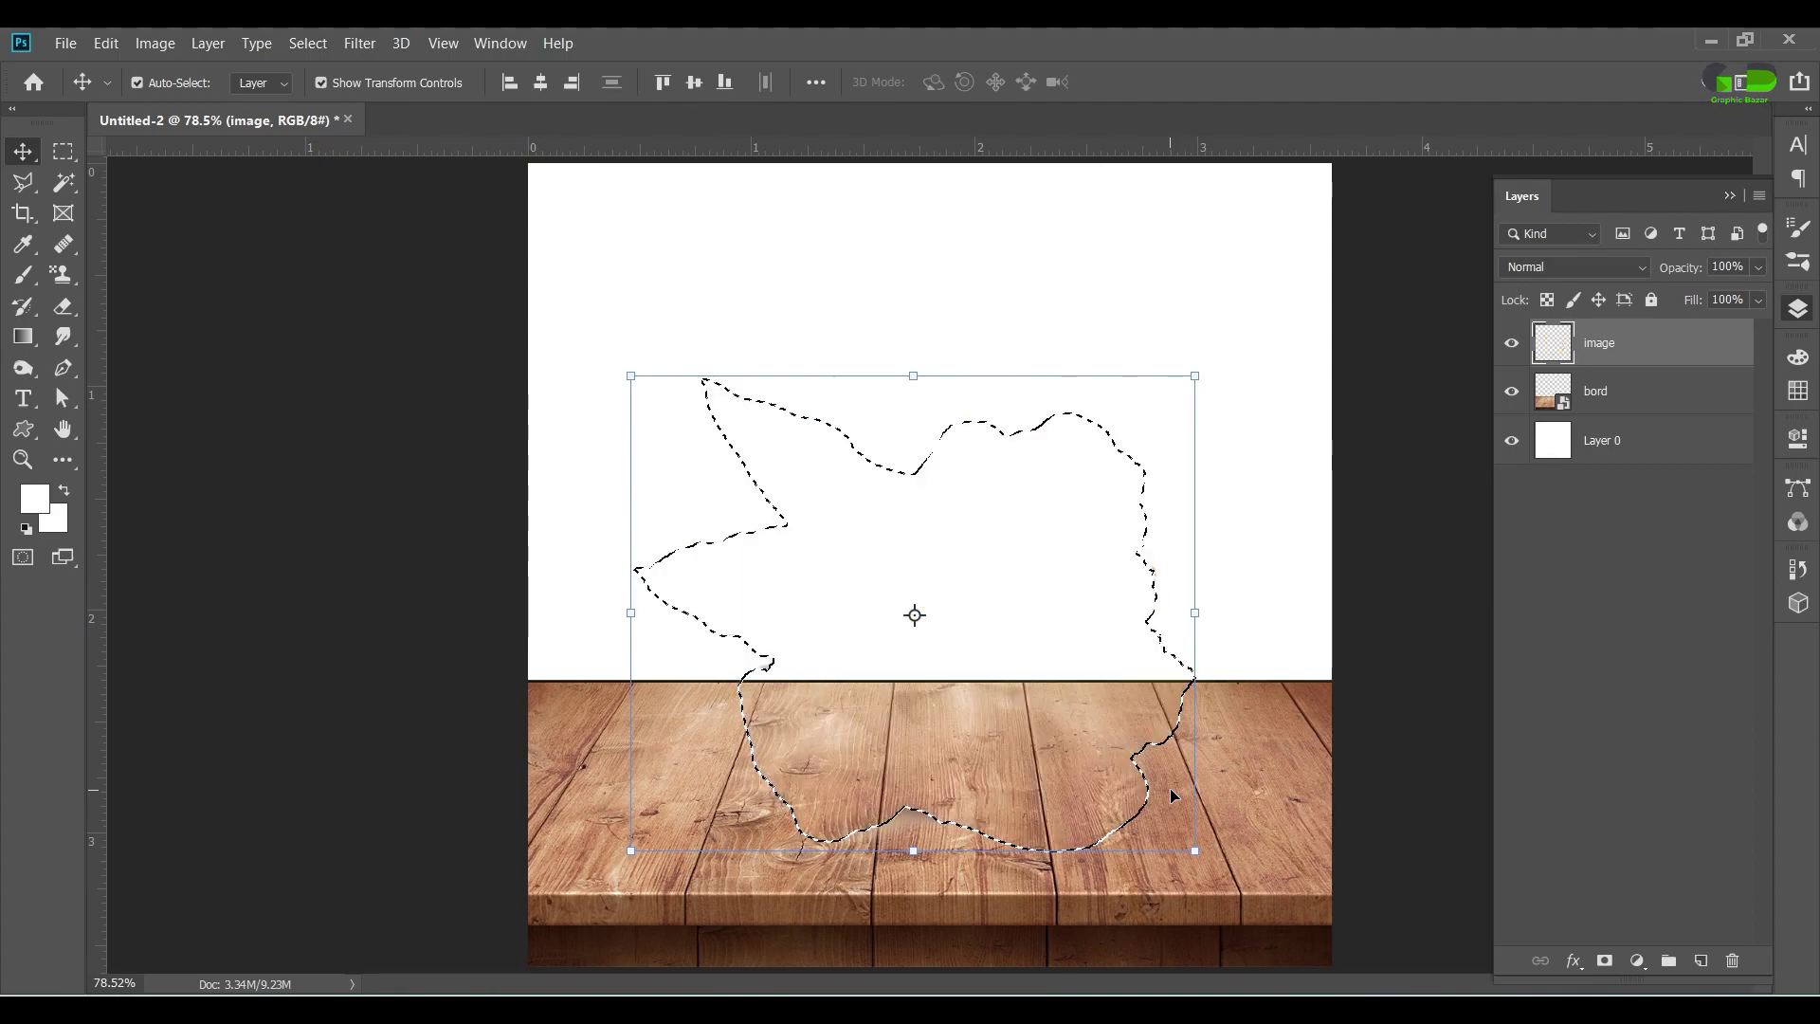
key("ctrl+z")
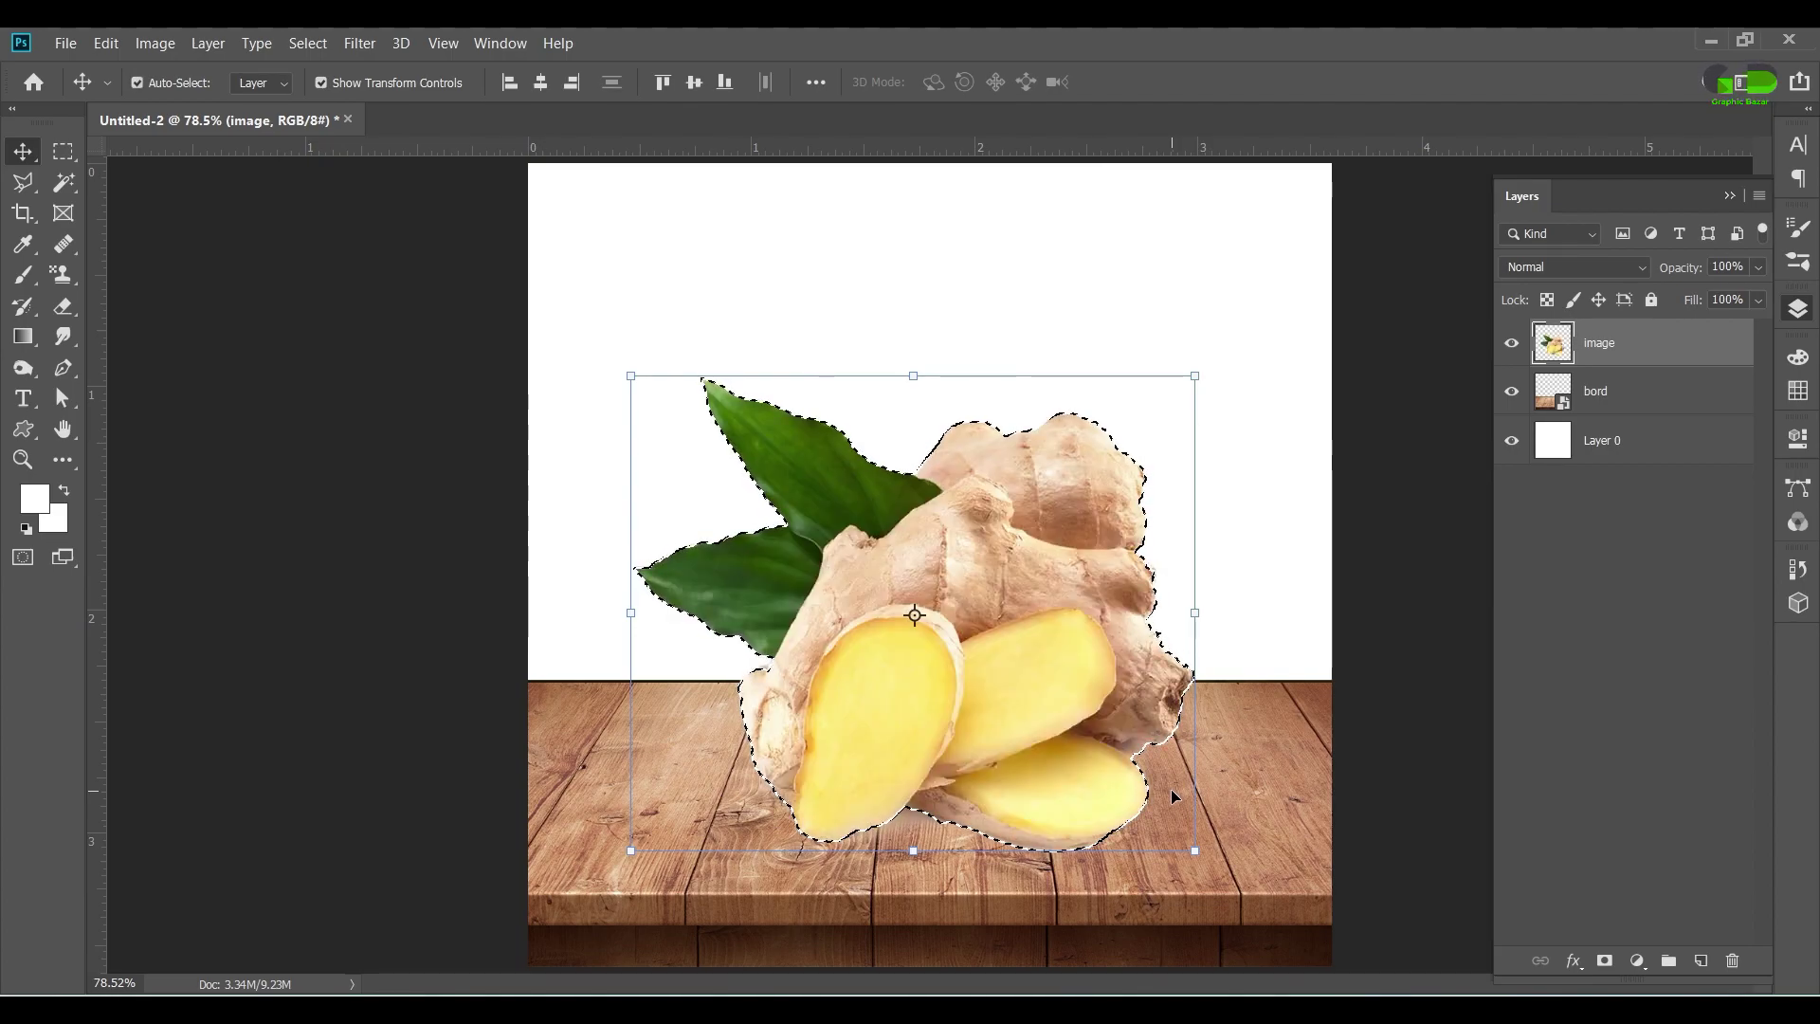
Step: Copy the selected ginger to a new layer, delete the original, and name the copy 'image'
key("ctrl+j")
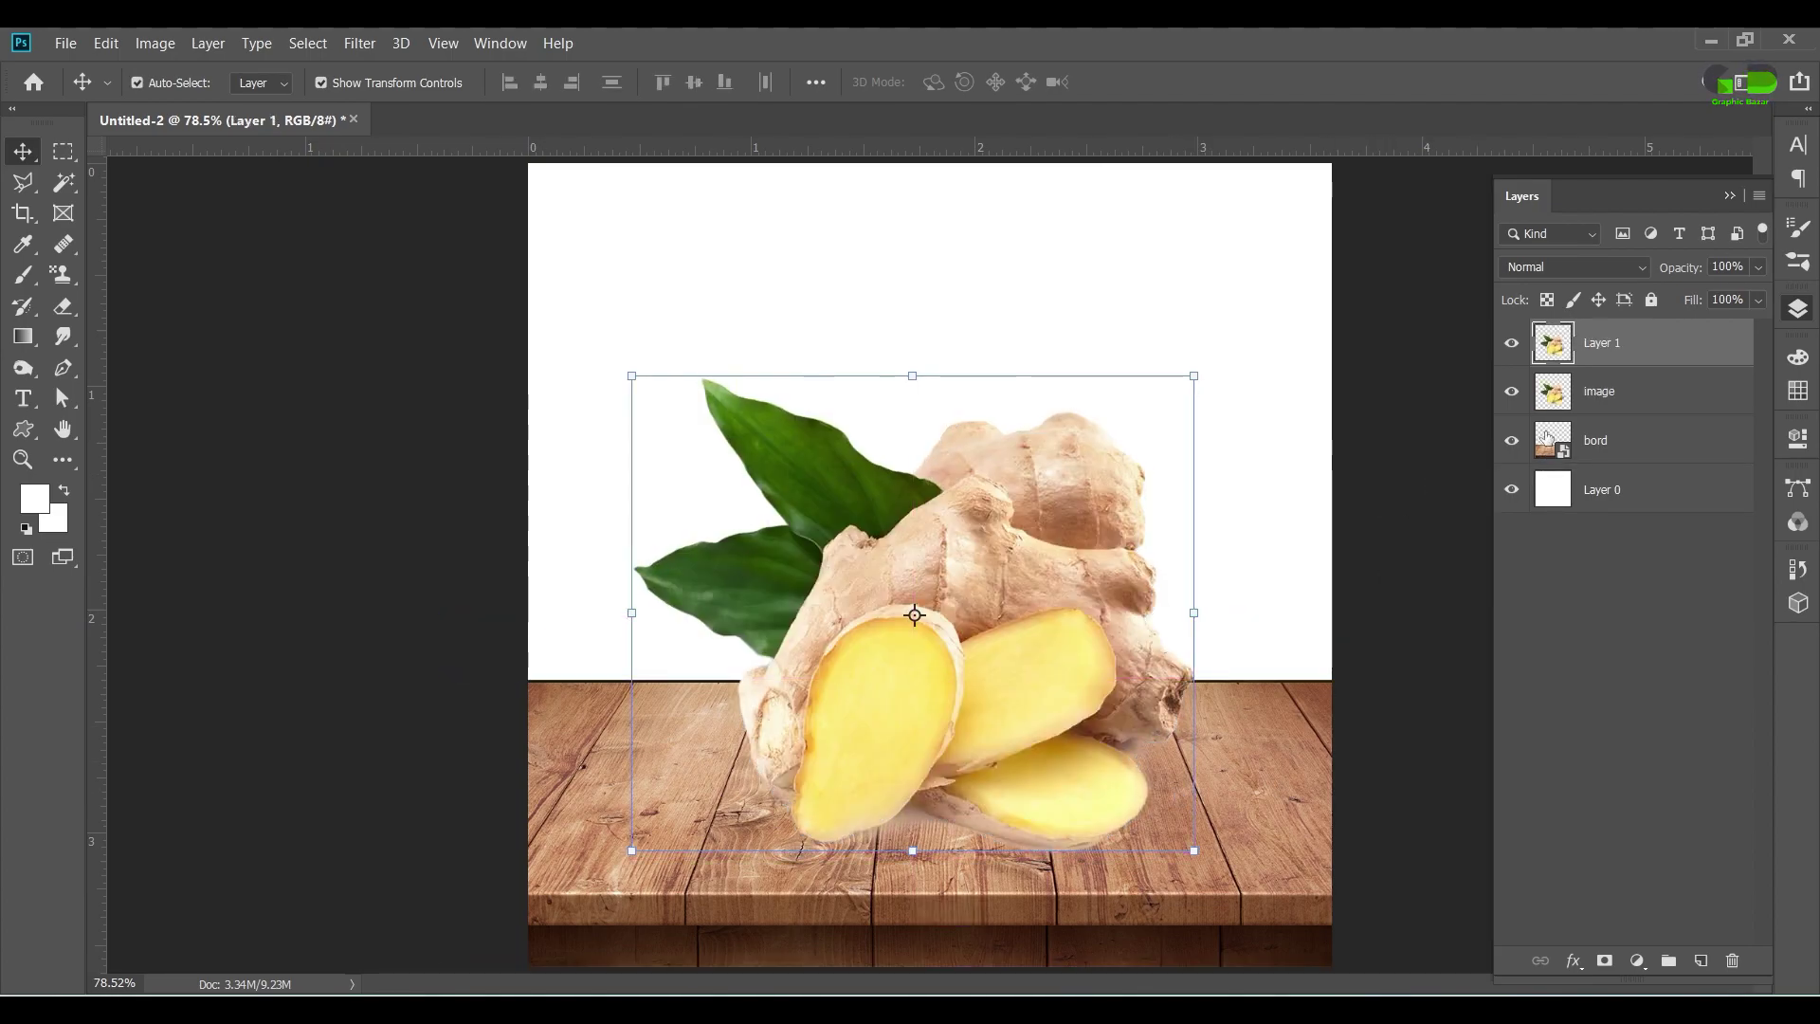
left_click(1513, 394)
left_click(1620, 407)
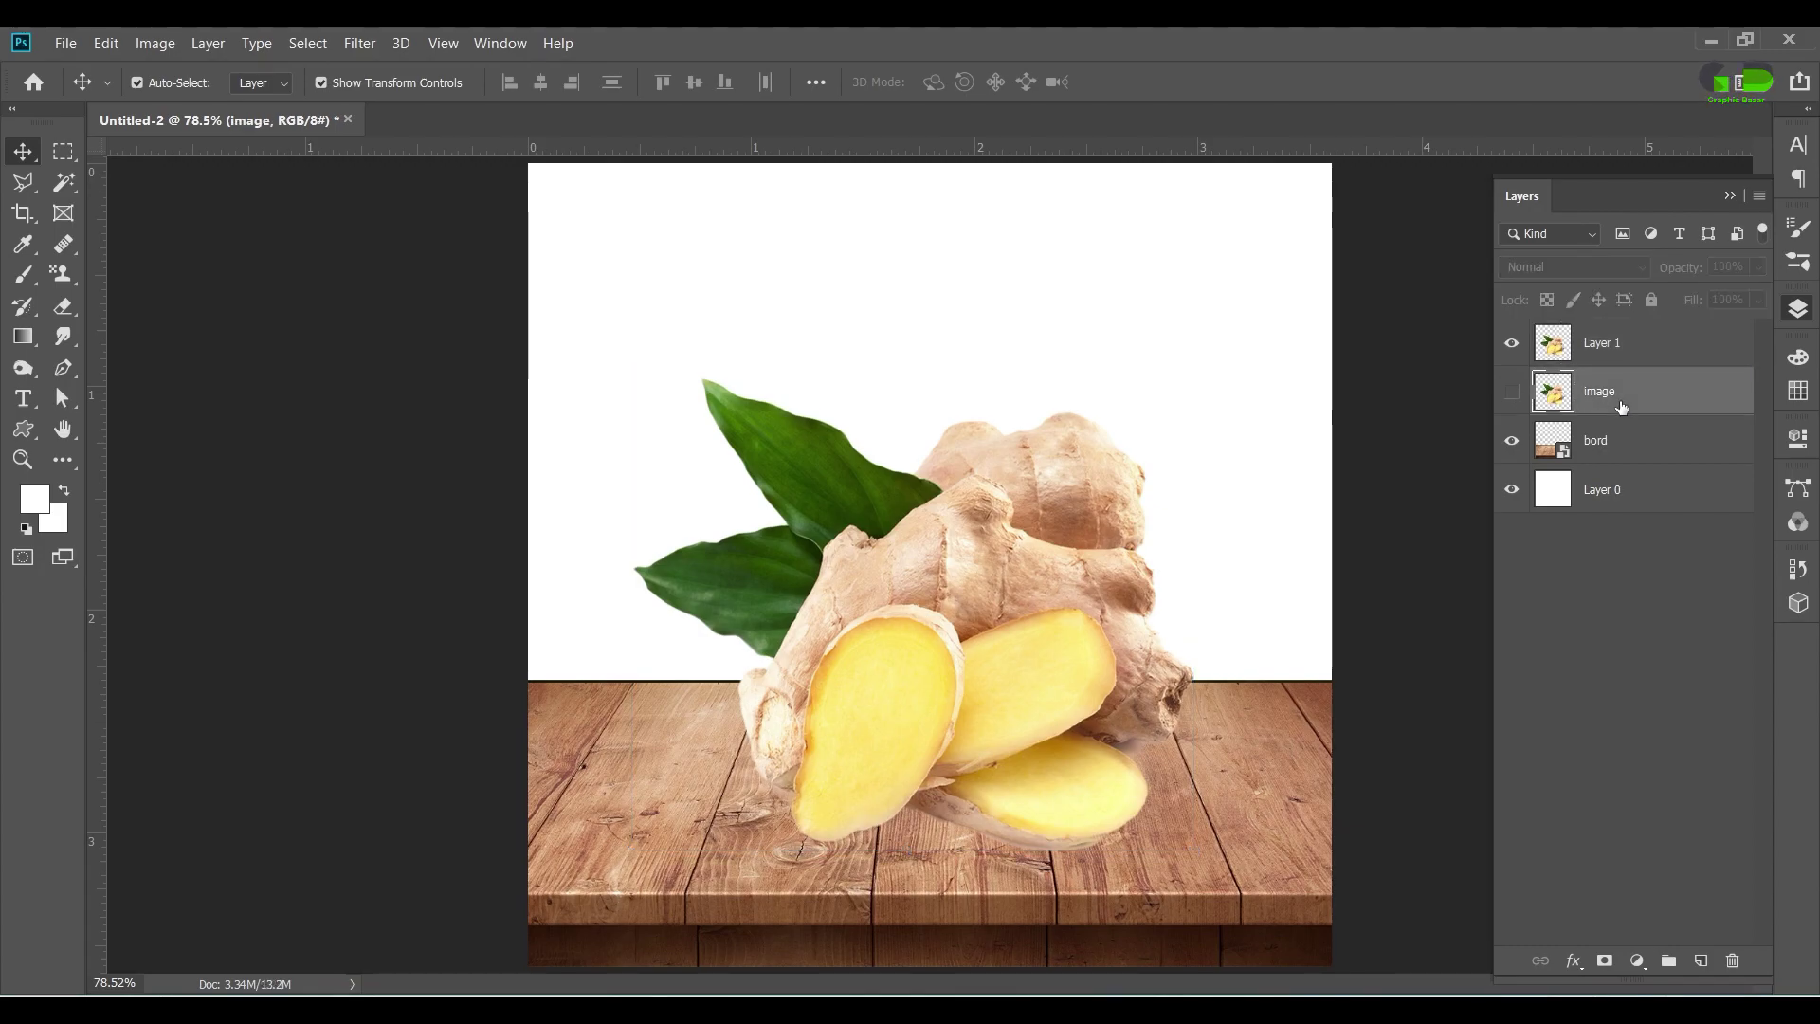
key("Delete")
double_click(1601, 343)
type("image")
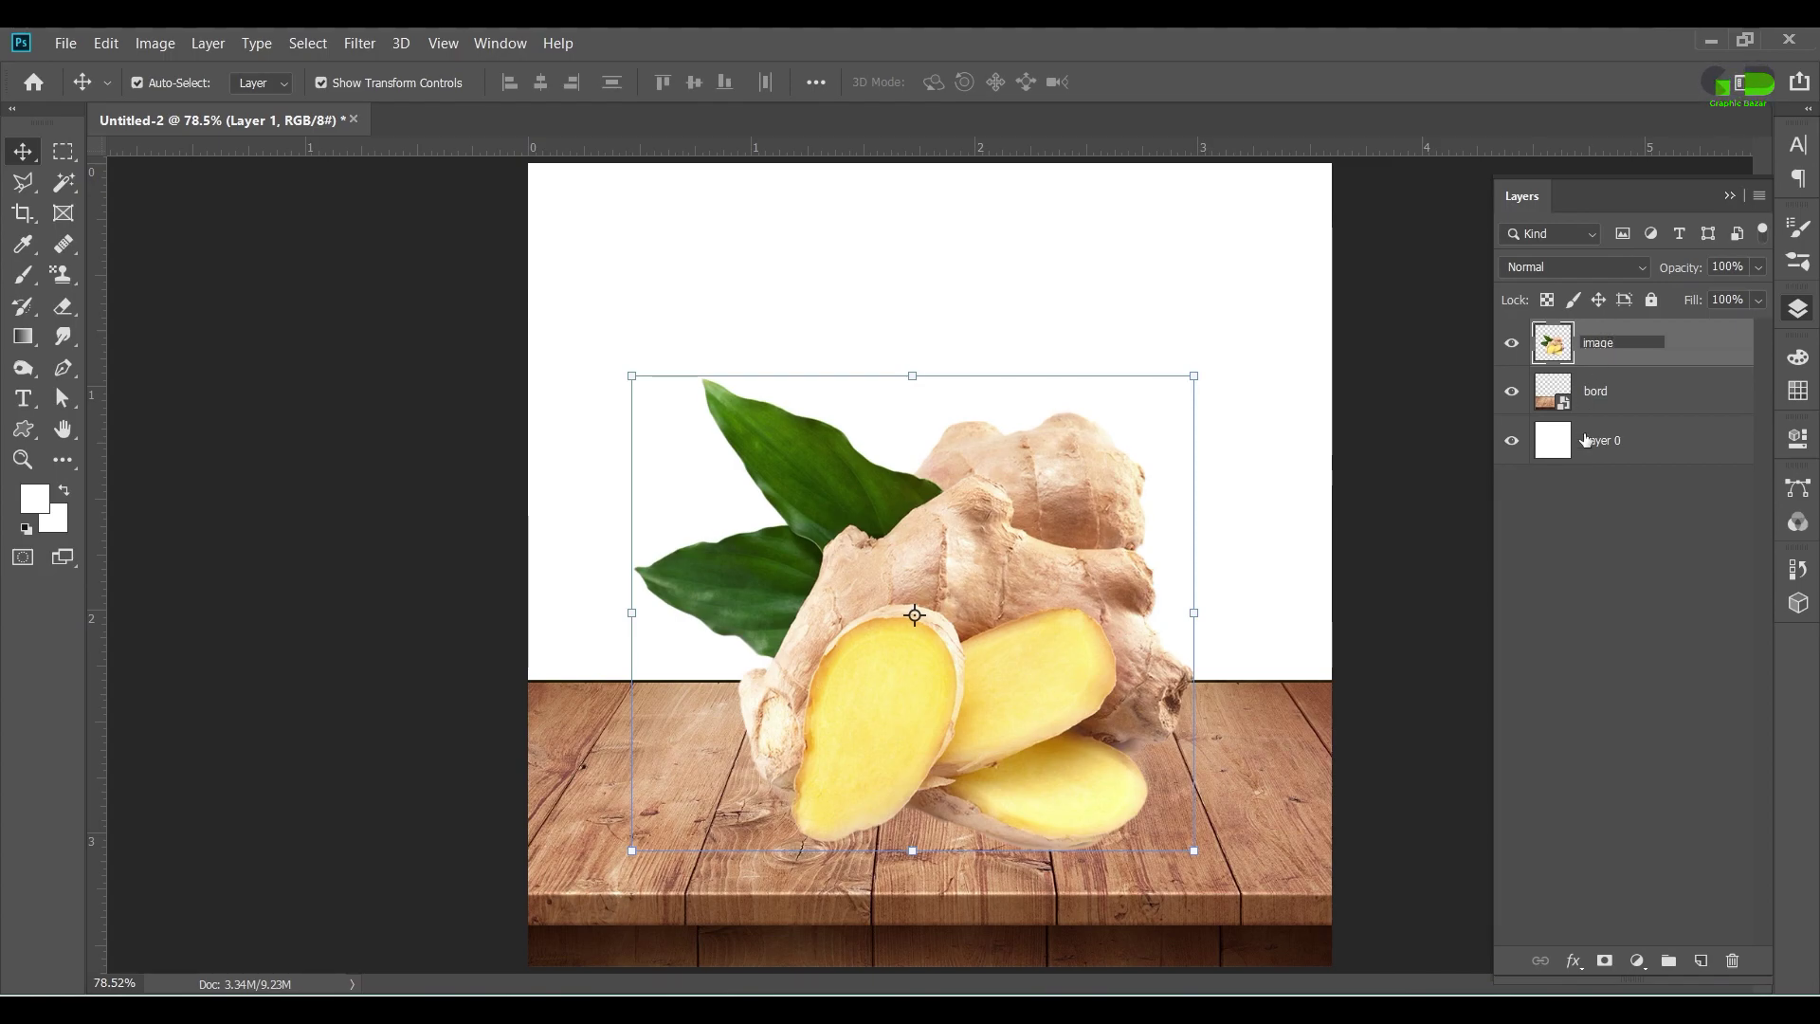
left_click(1631, 618)
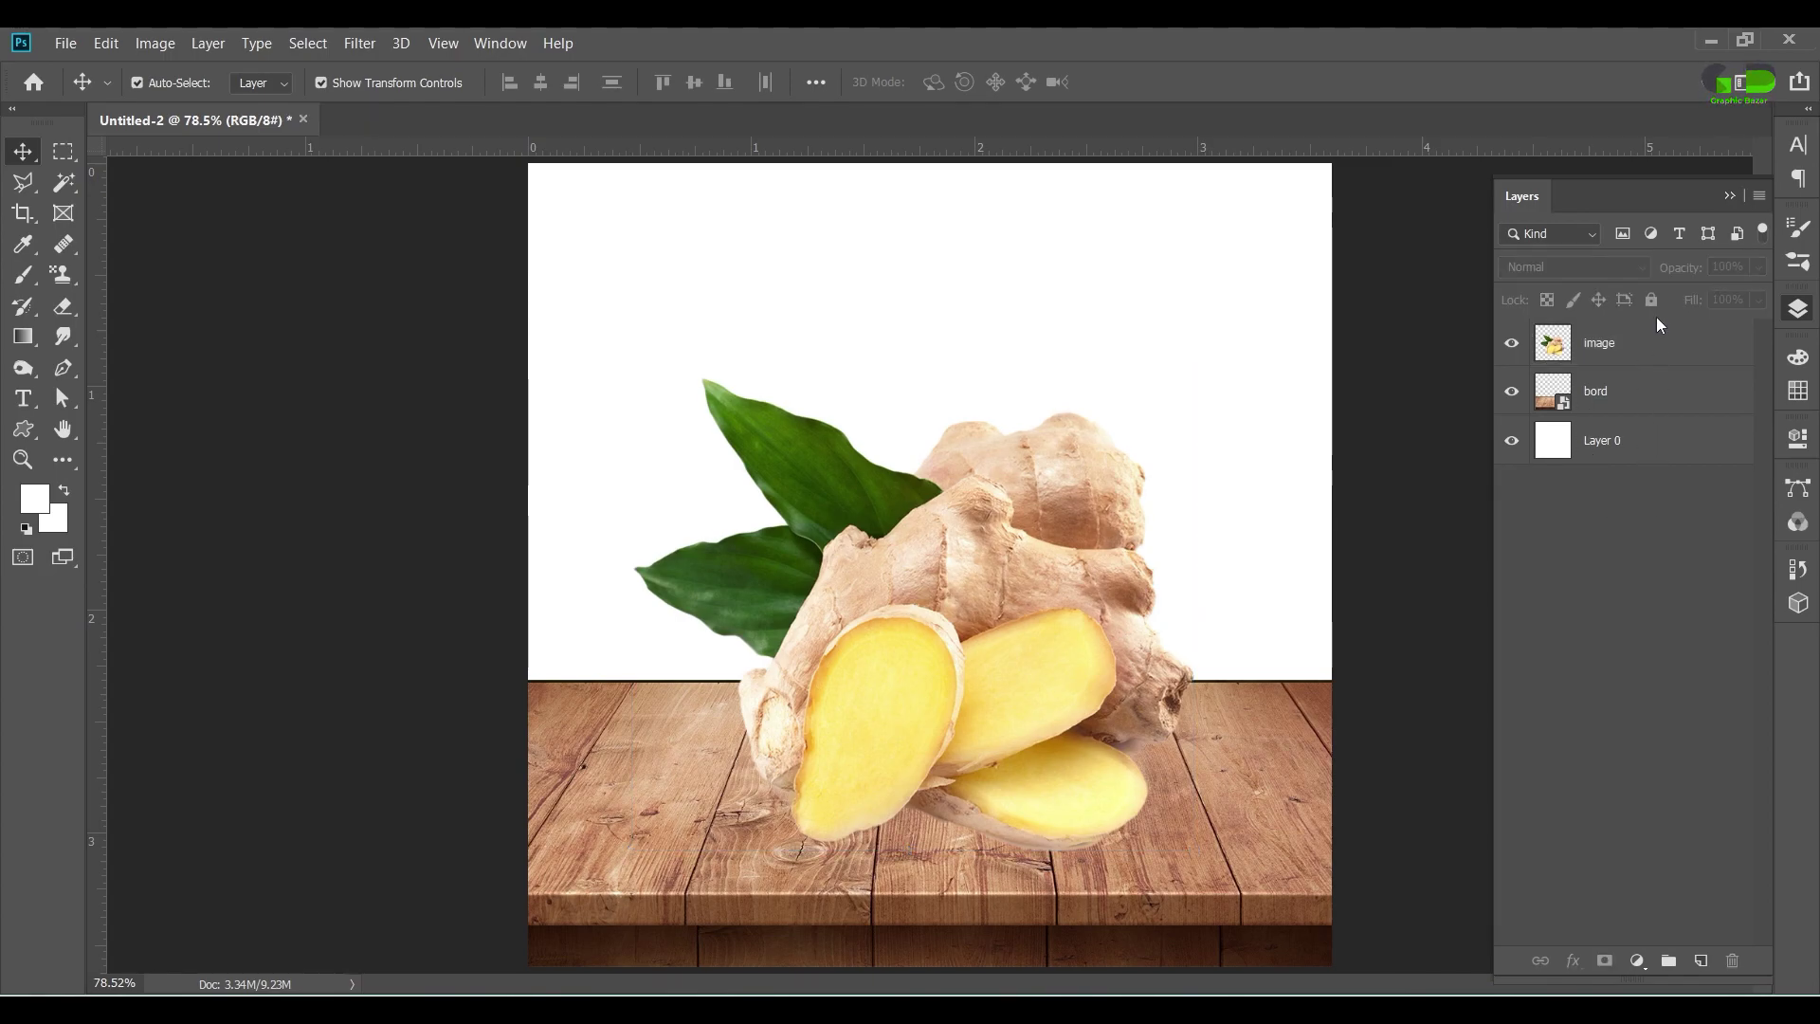
left_click(1631, 356)
left_click(1691, 710)
Step: Add a new layer below the ginger and set up a flattened elliptical Brush for shadows
left_click(1703, 959)
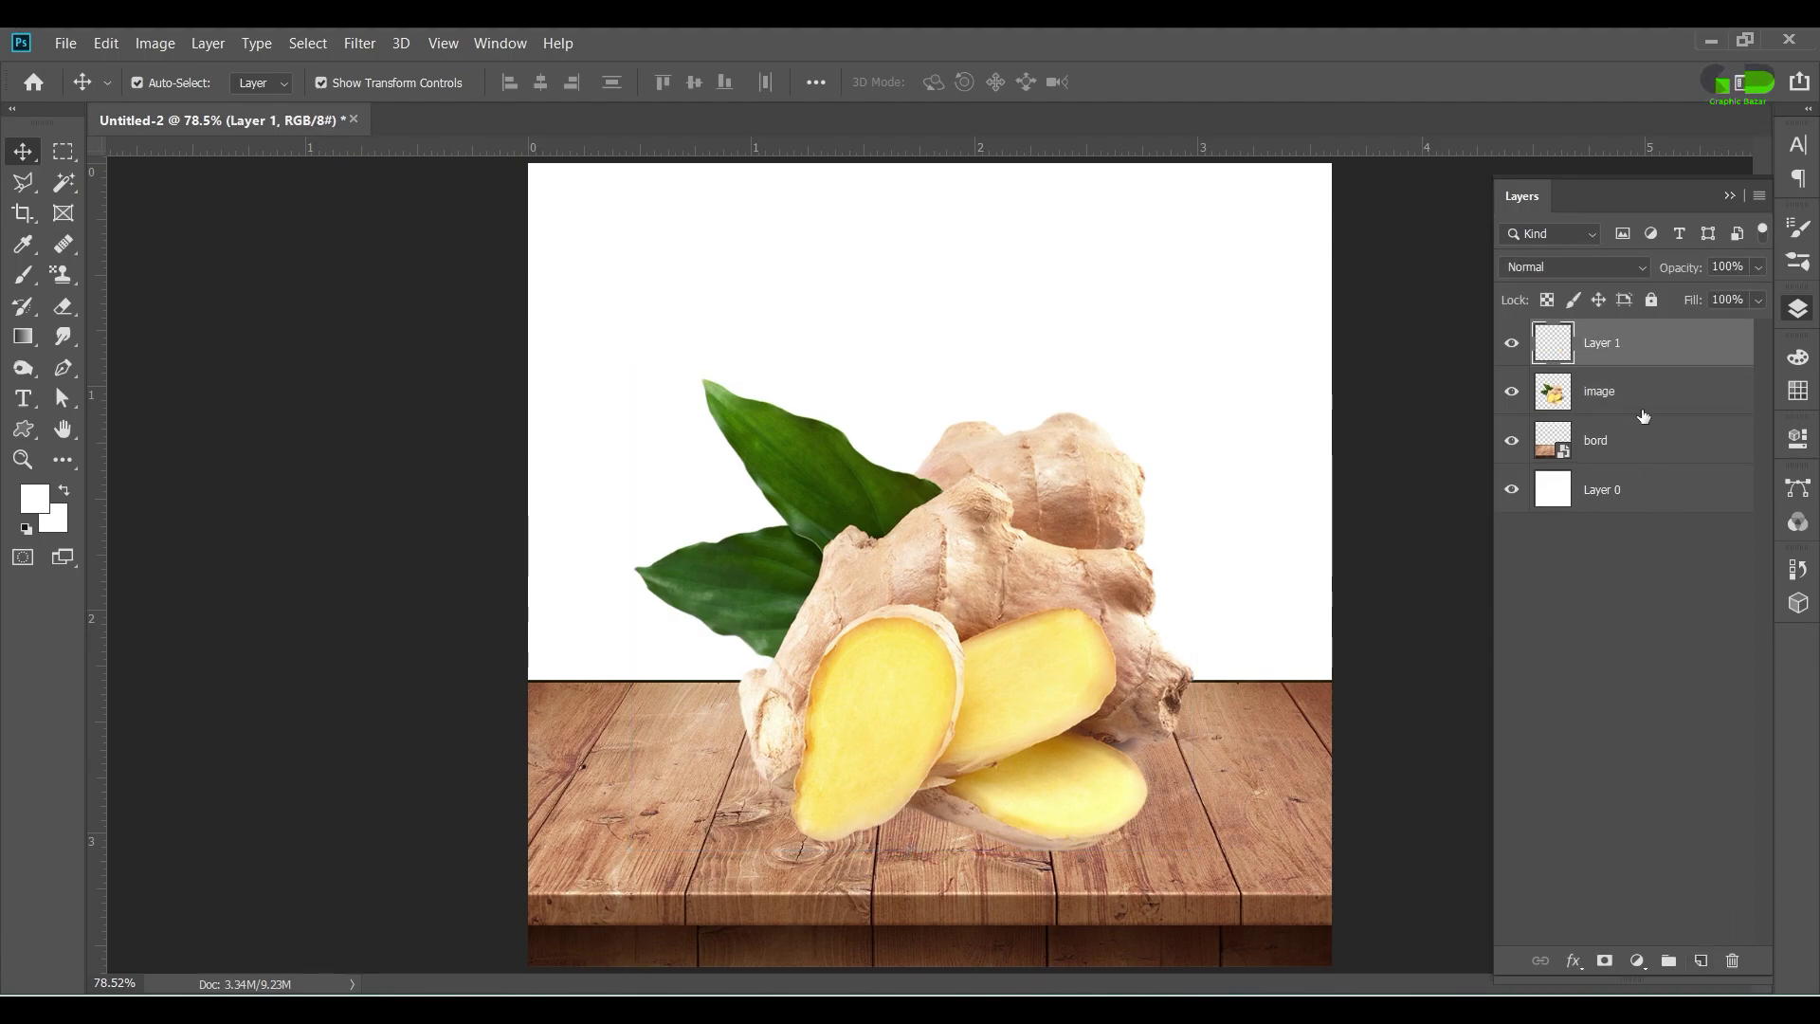
left_click_drag(1653, 353, 1649, 417)
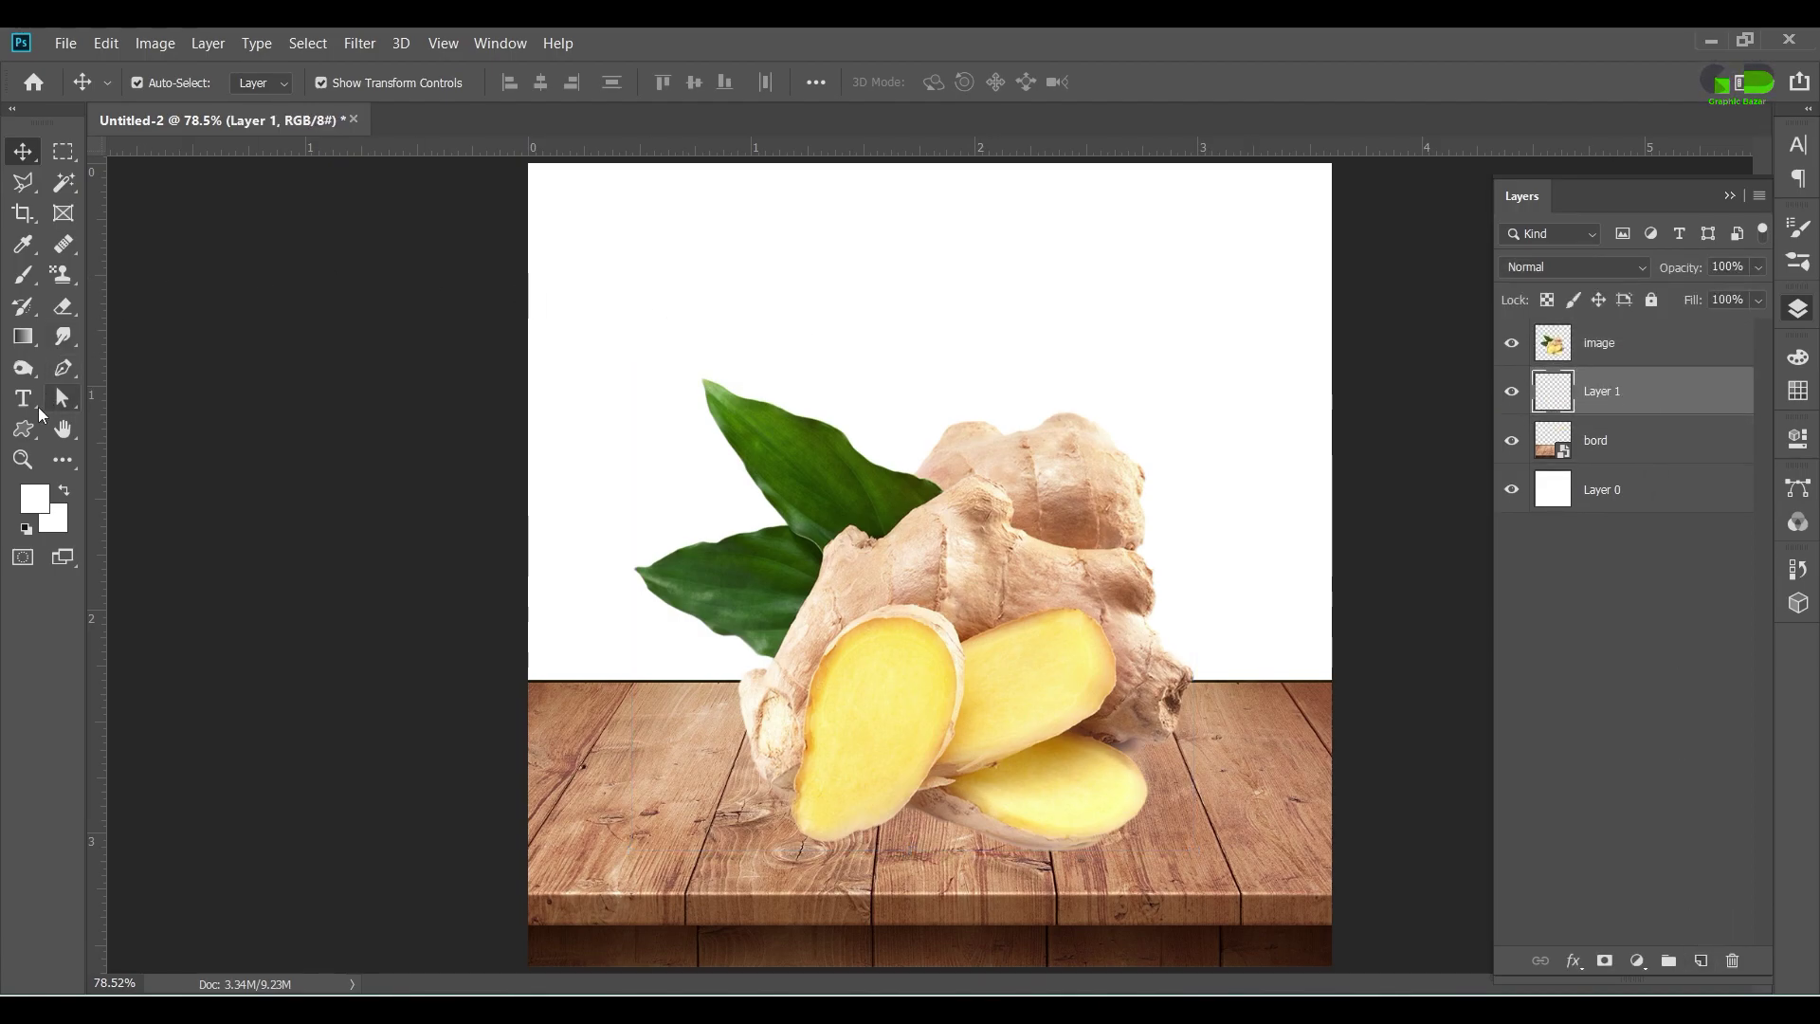
left_click(26, 277)
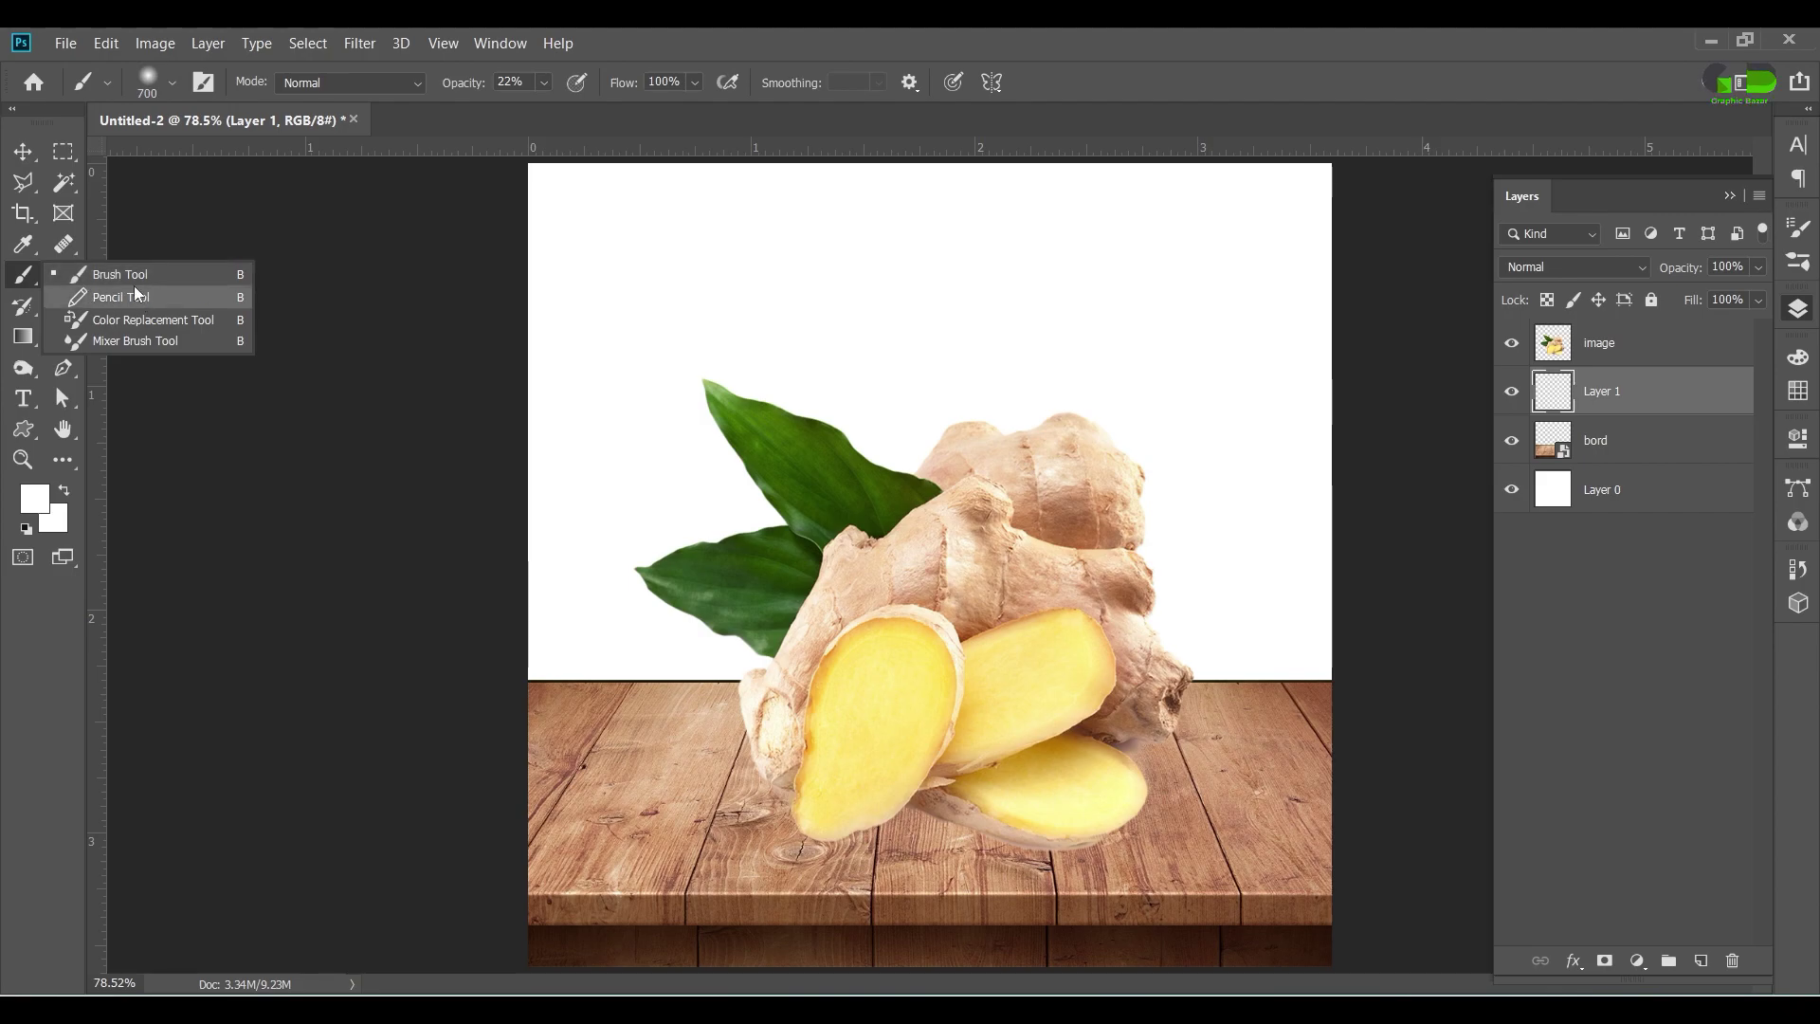
left_click(104, 274)
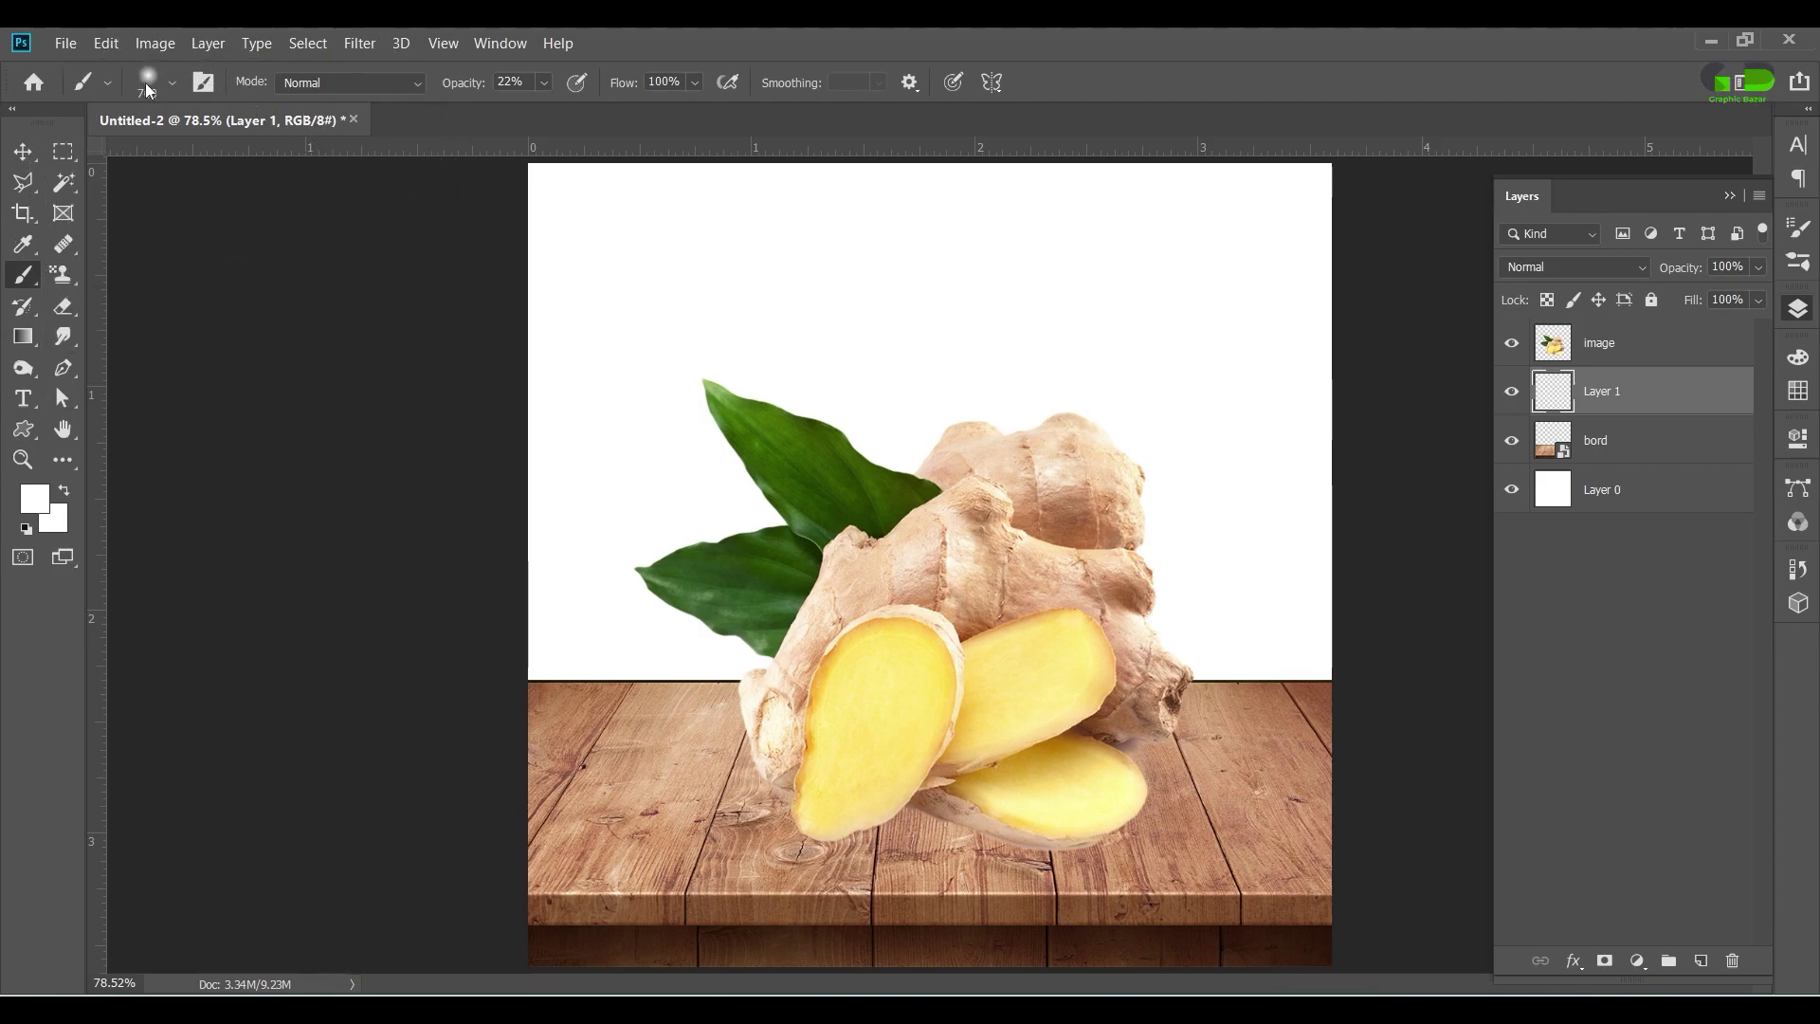
left_click(147, 83)
left_click_drag(75, 189, 73, 170)
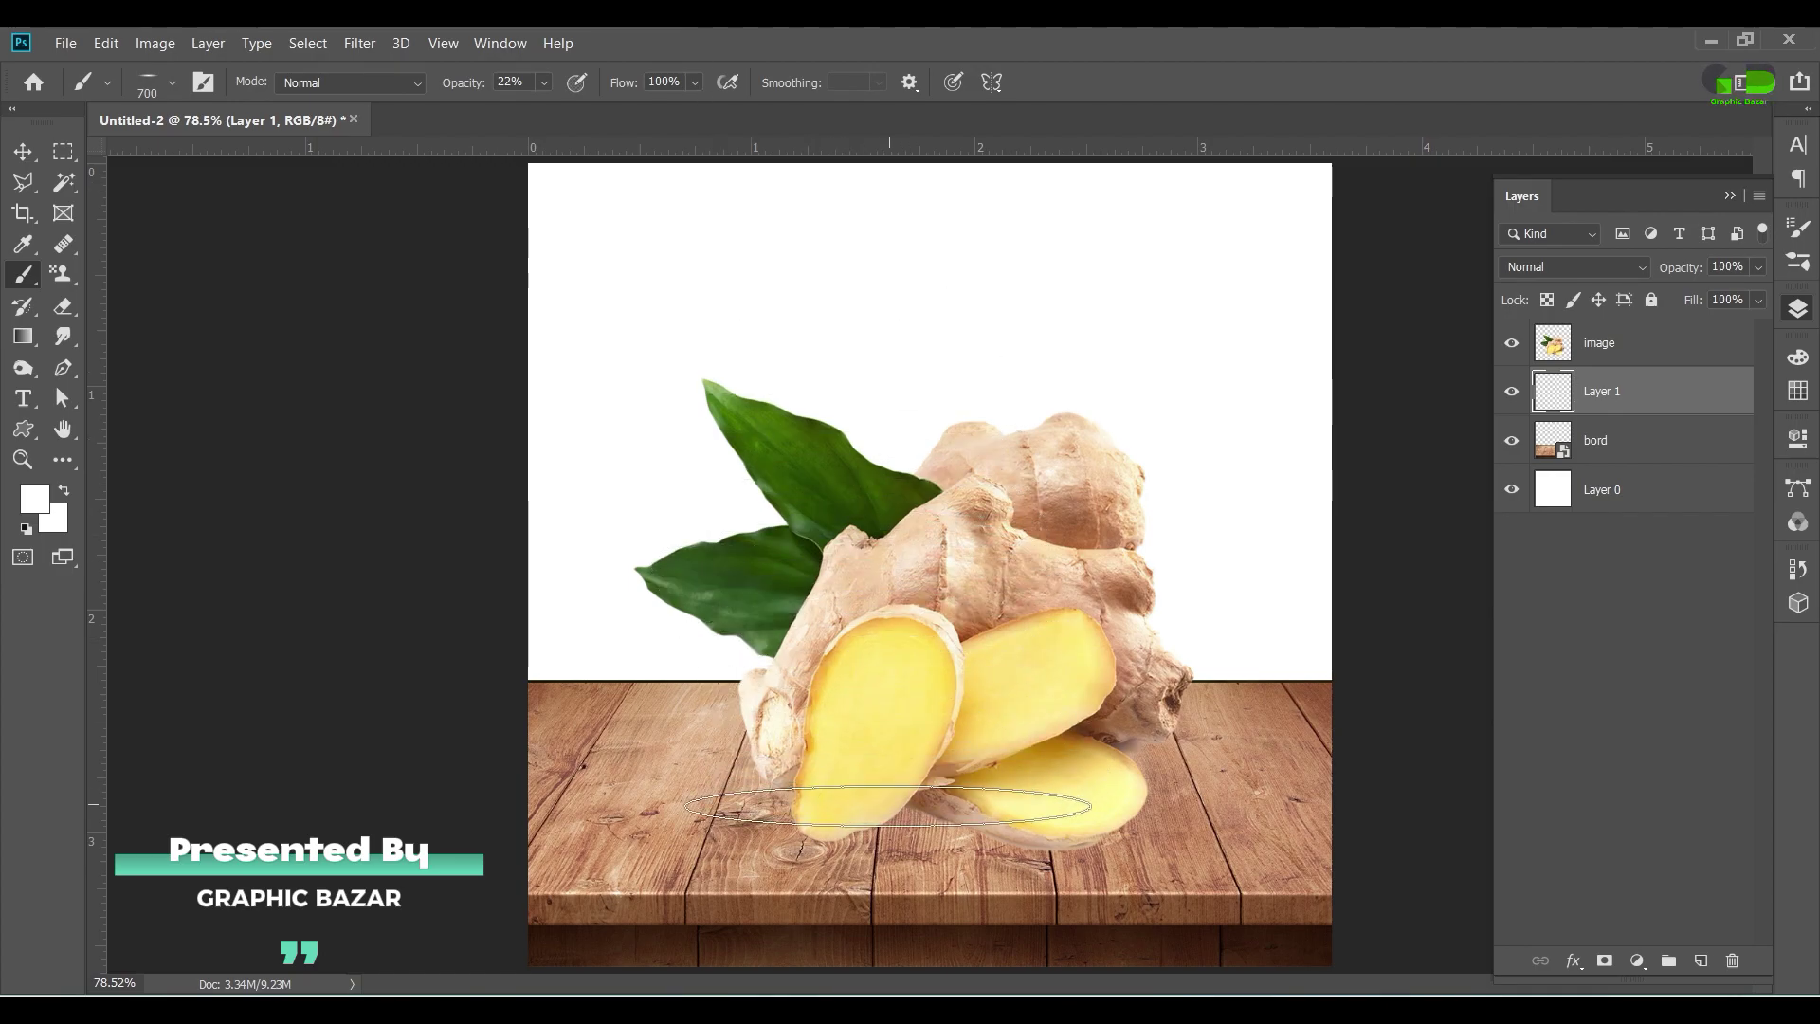
key("bracketleft")
key("bracketleft")
key("bracketleft")
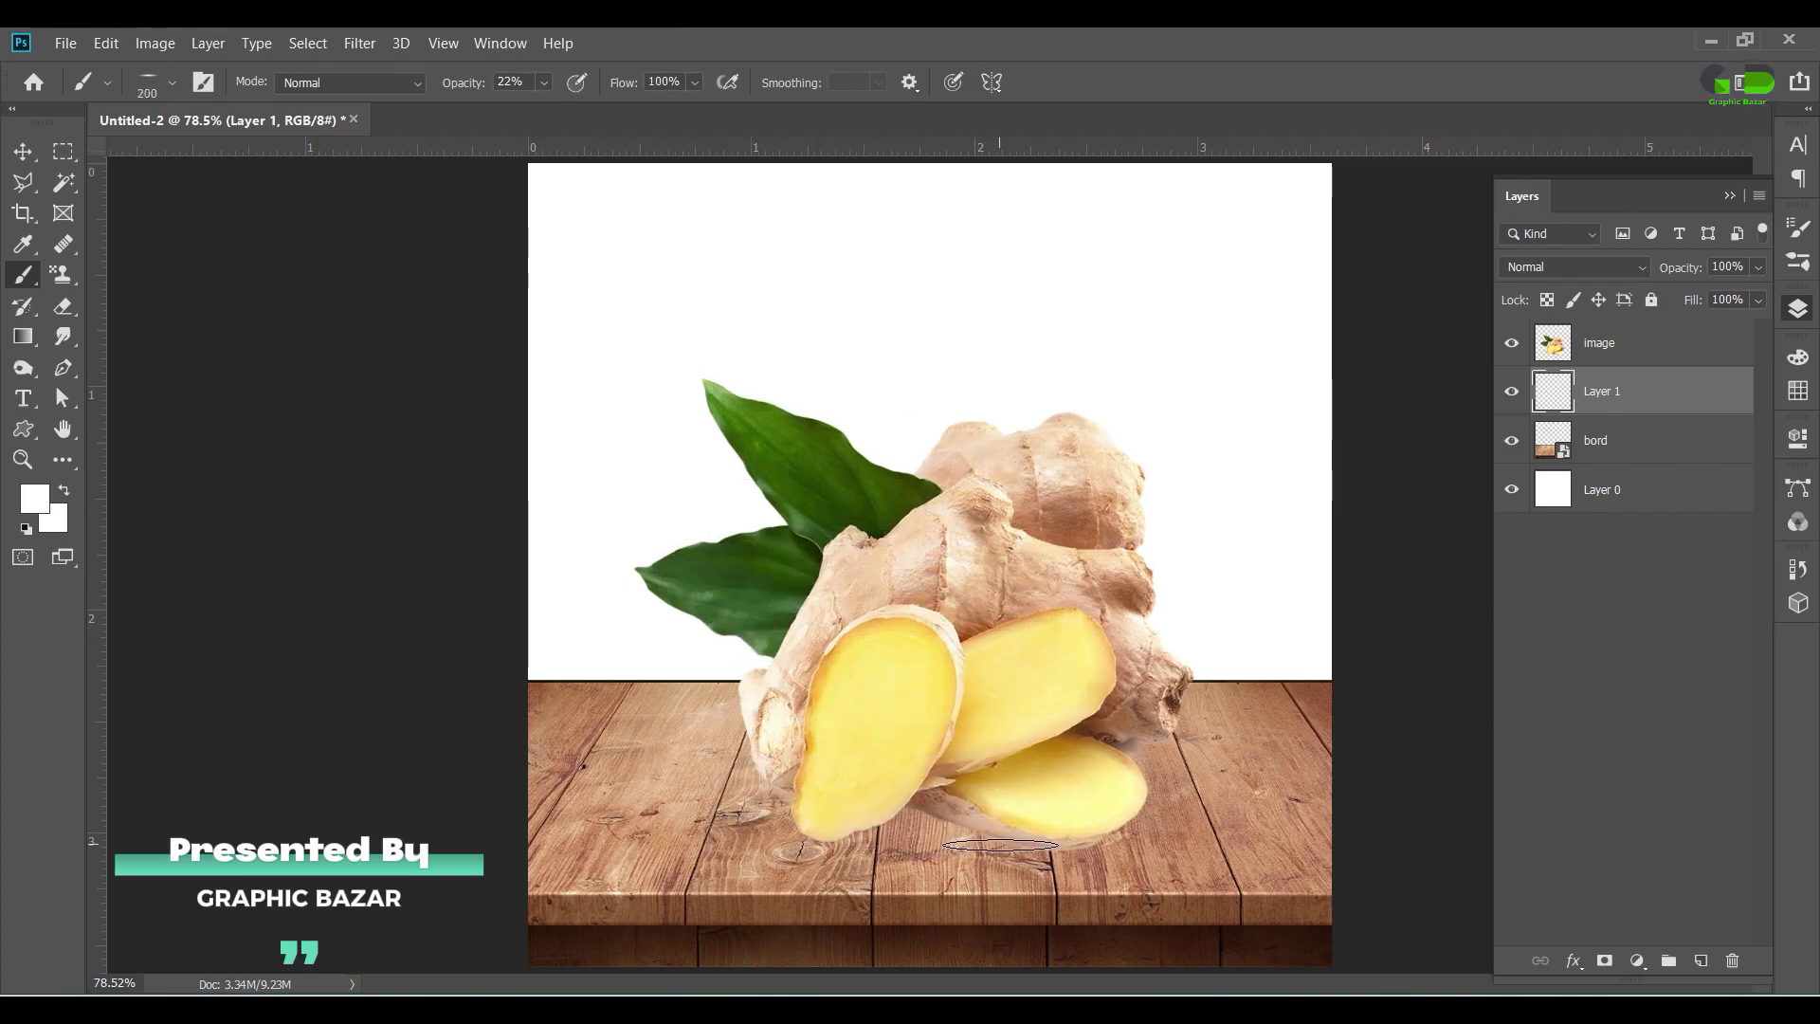
key("bracketright")
key("bracketright")
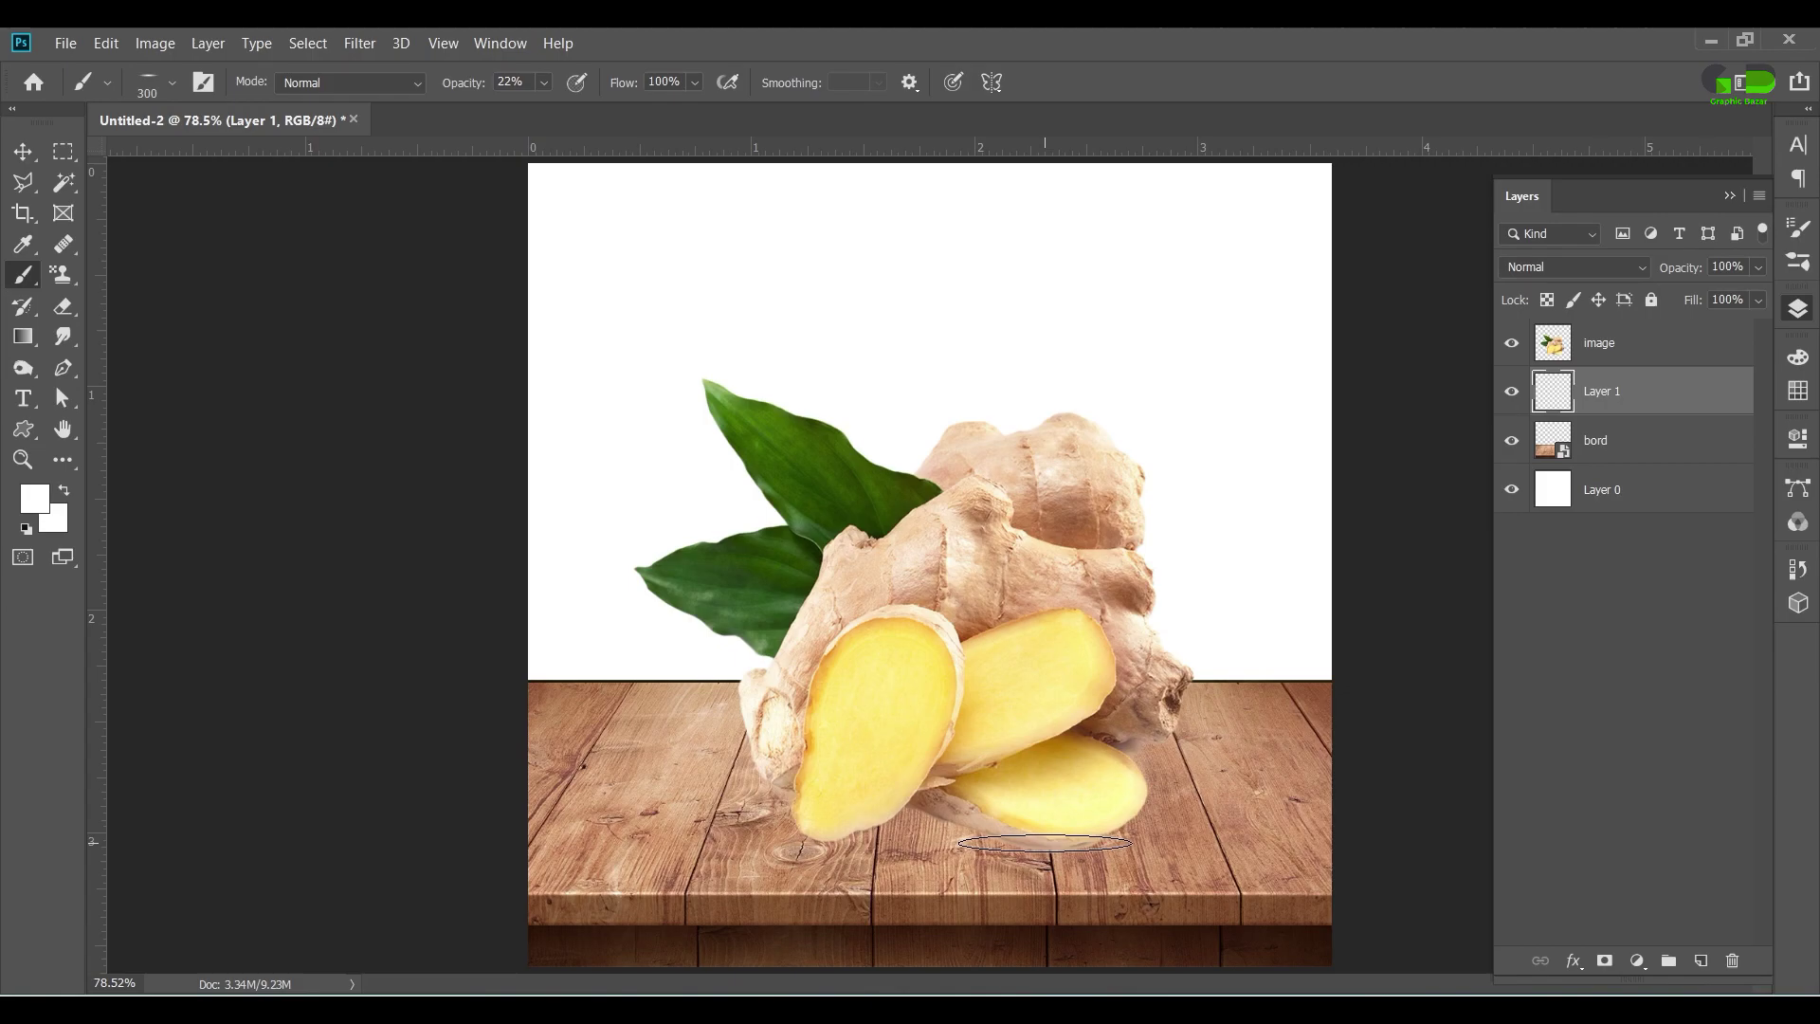
left_click_drag(1044, 843, 1117, 843)
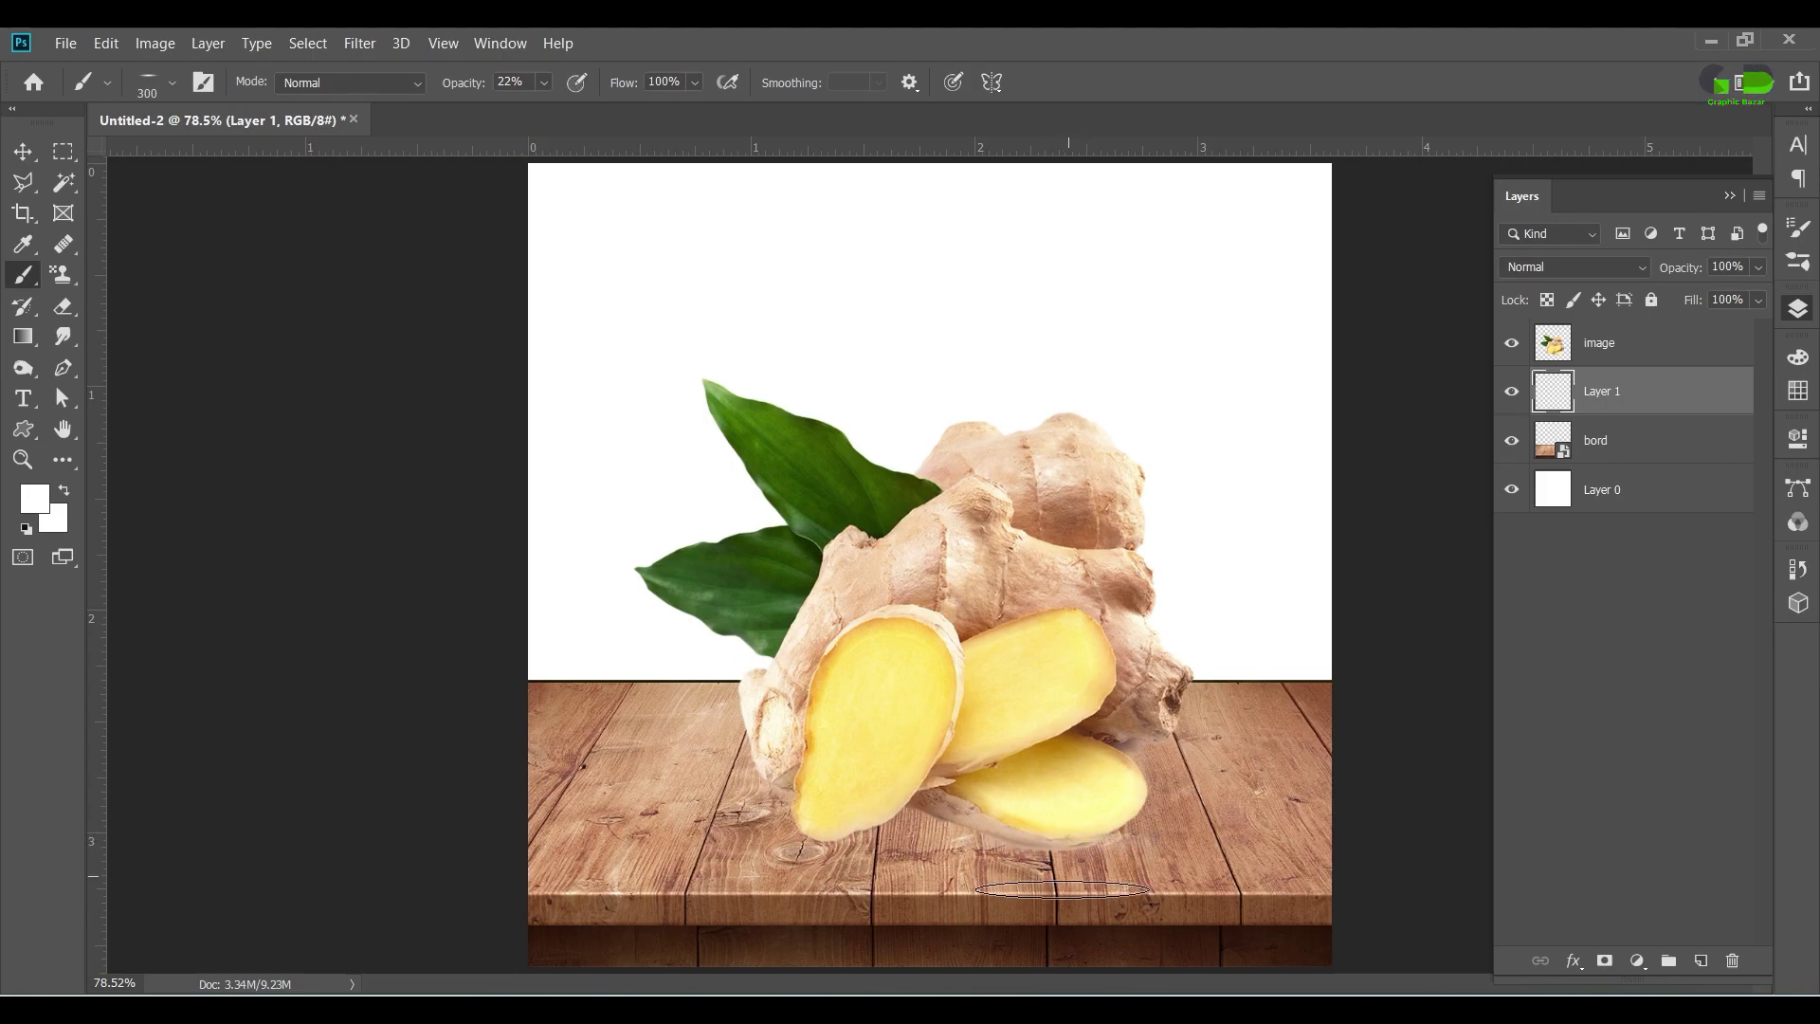
left_click(1072, 887)
Step: Paint black shadows at full opacity beneath and beside the ginger slices, then shrink one lower
left_click(34, 512)
type("000000")
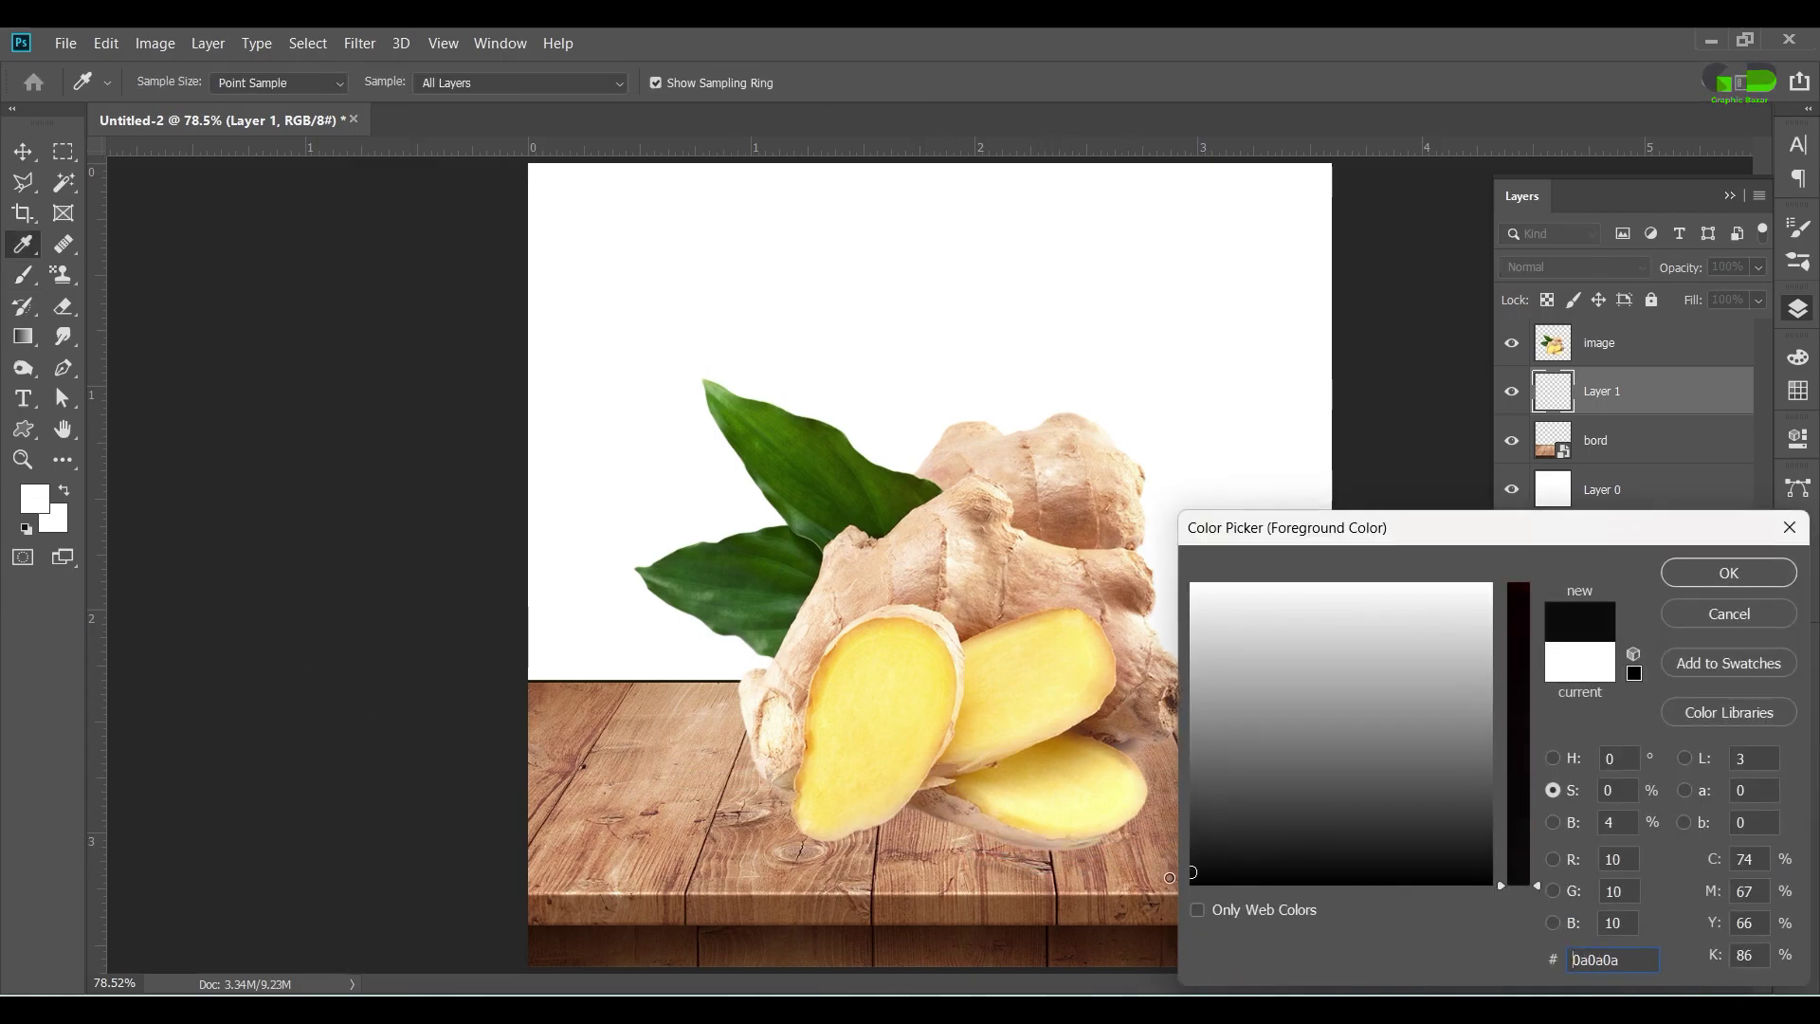
left_click(1714, 577)
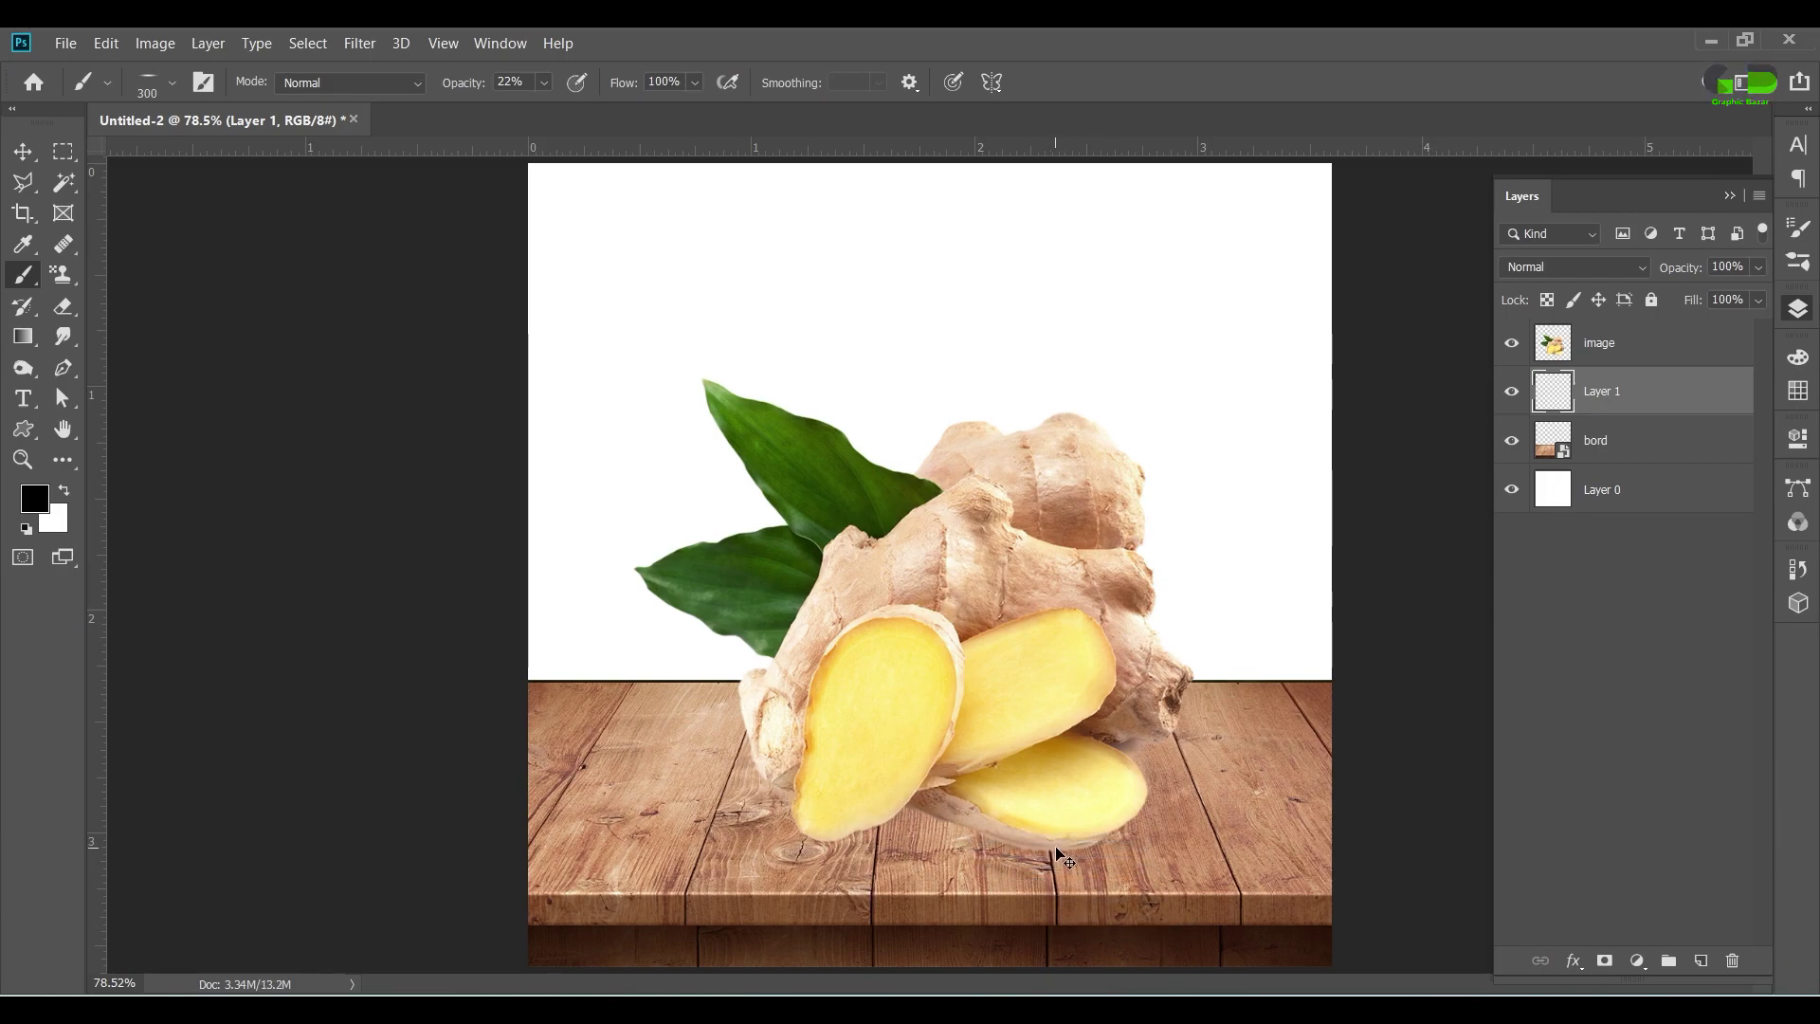
left_click(796, 111)
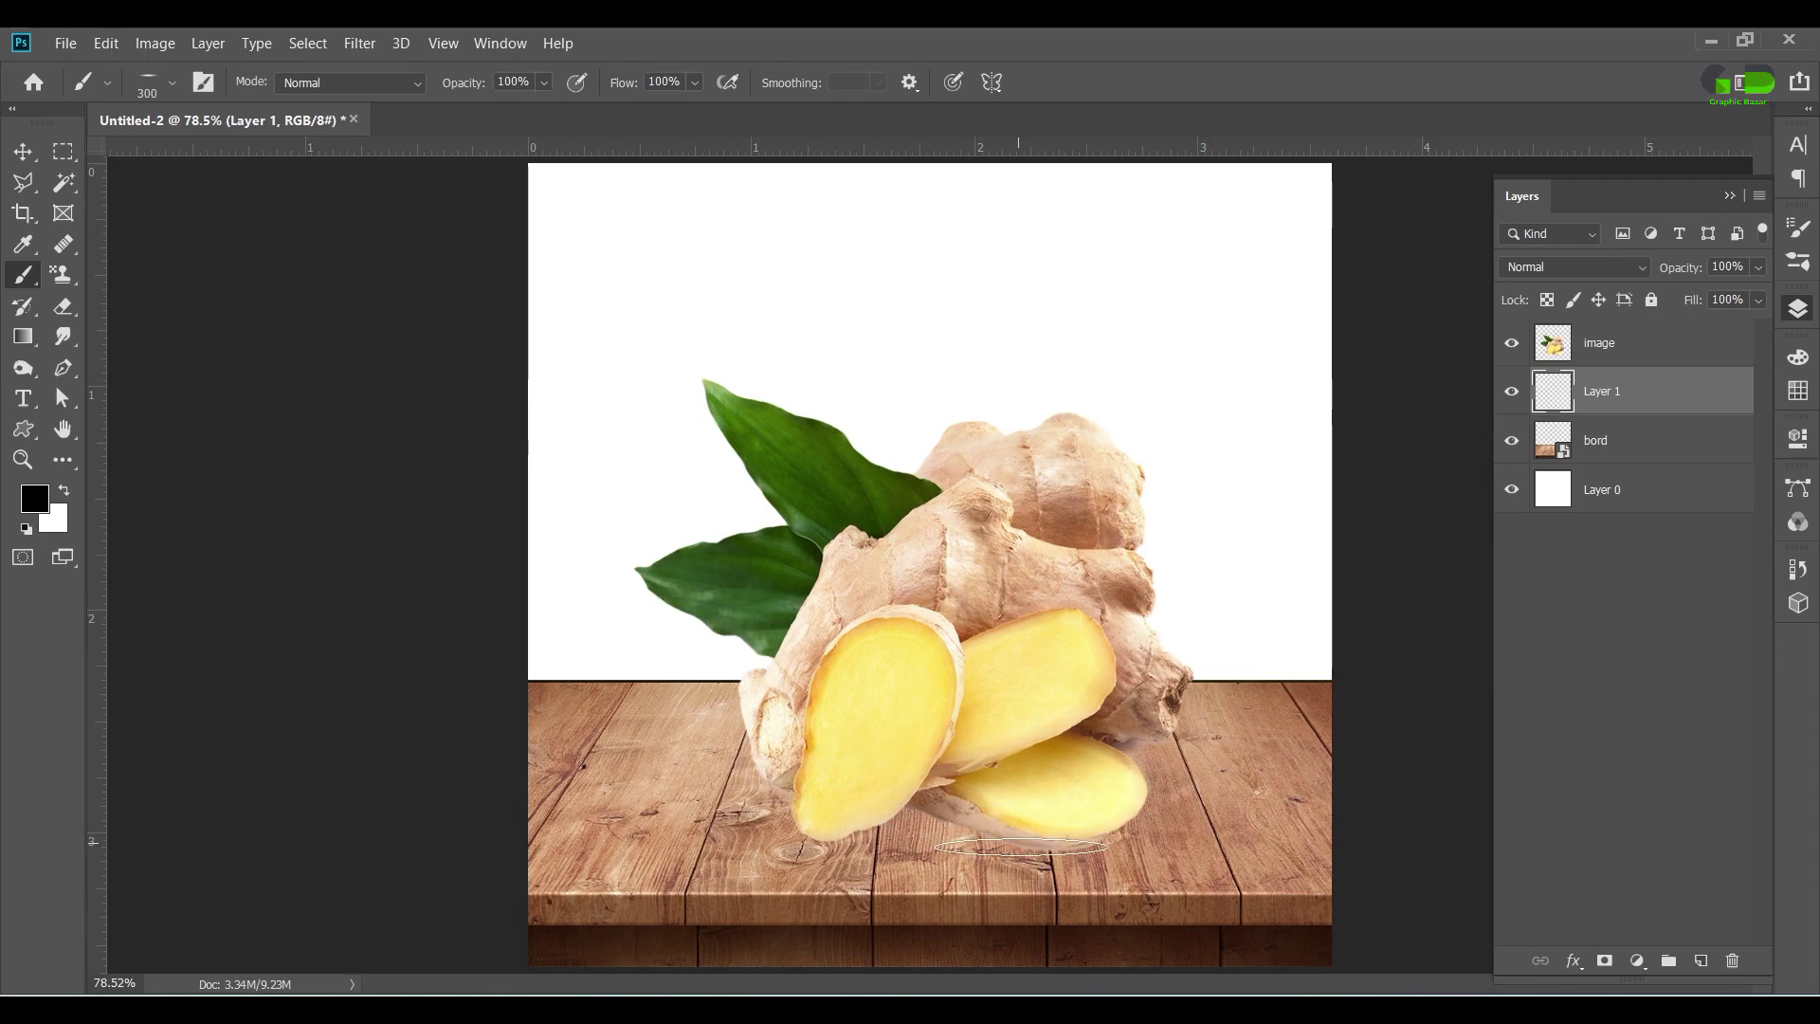
left_click(1048, 846)
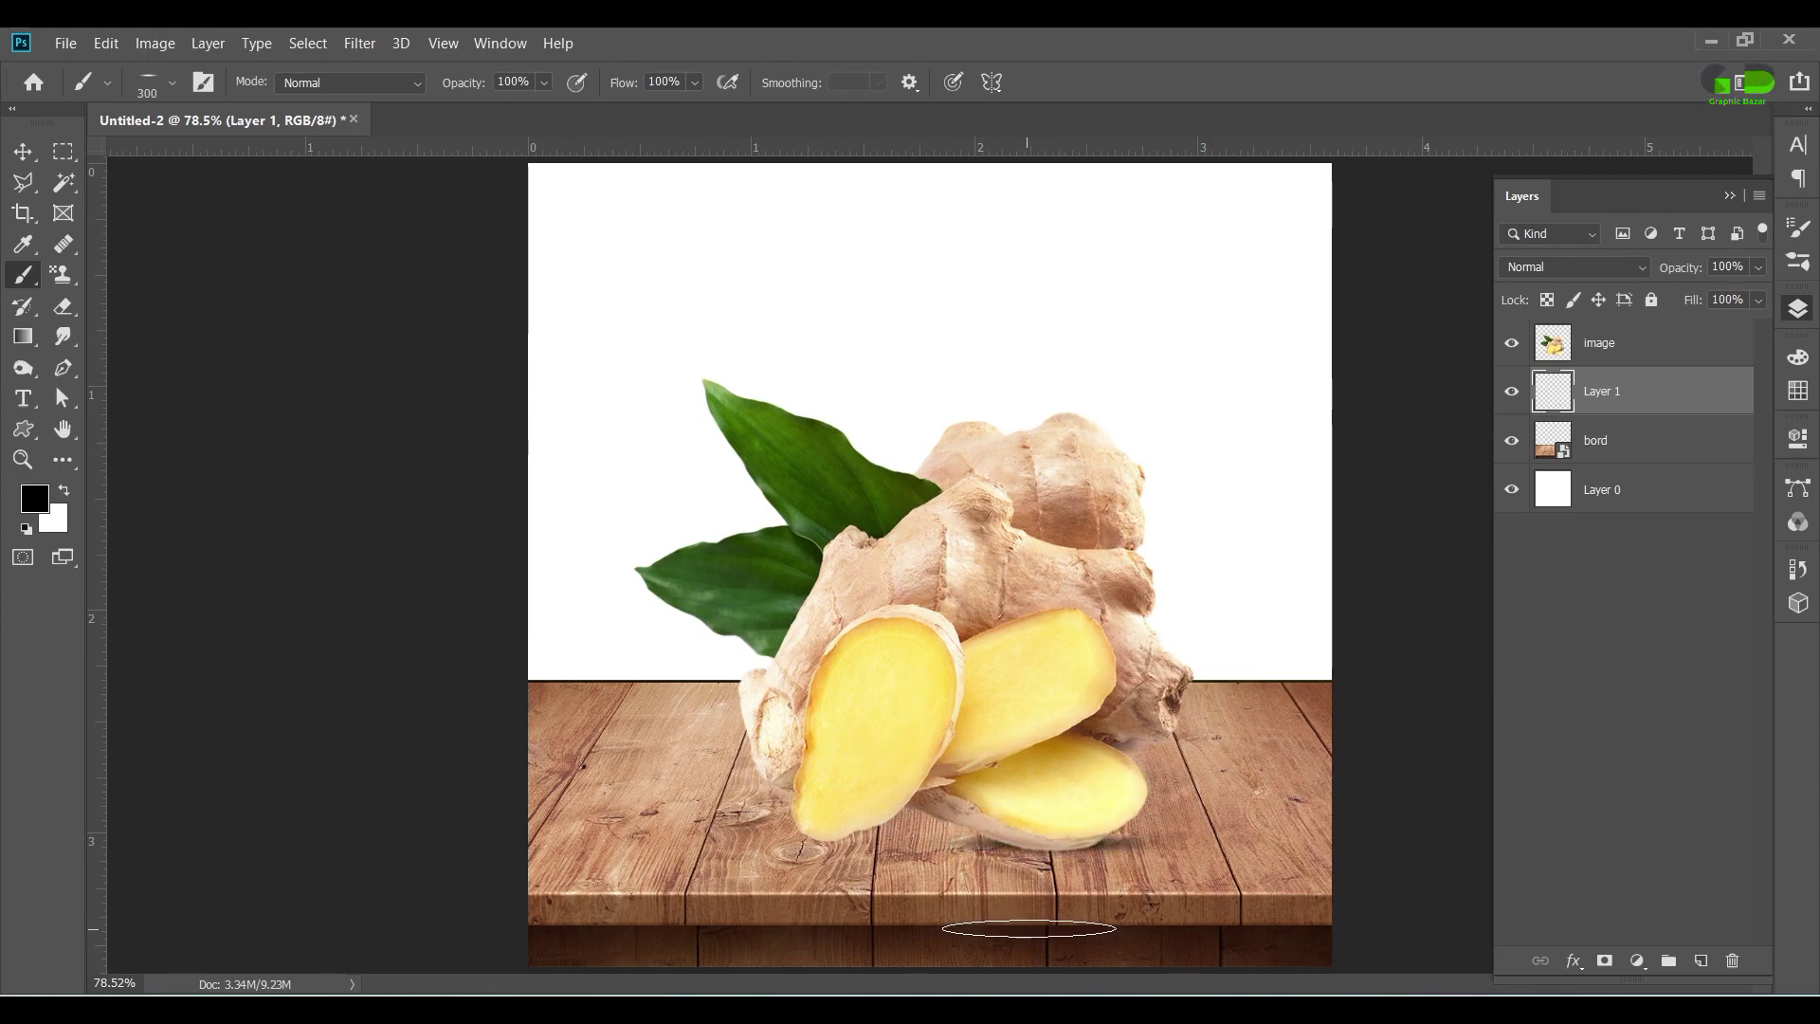
left_click(1049, 843)
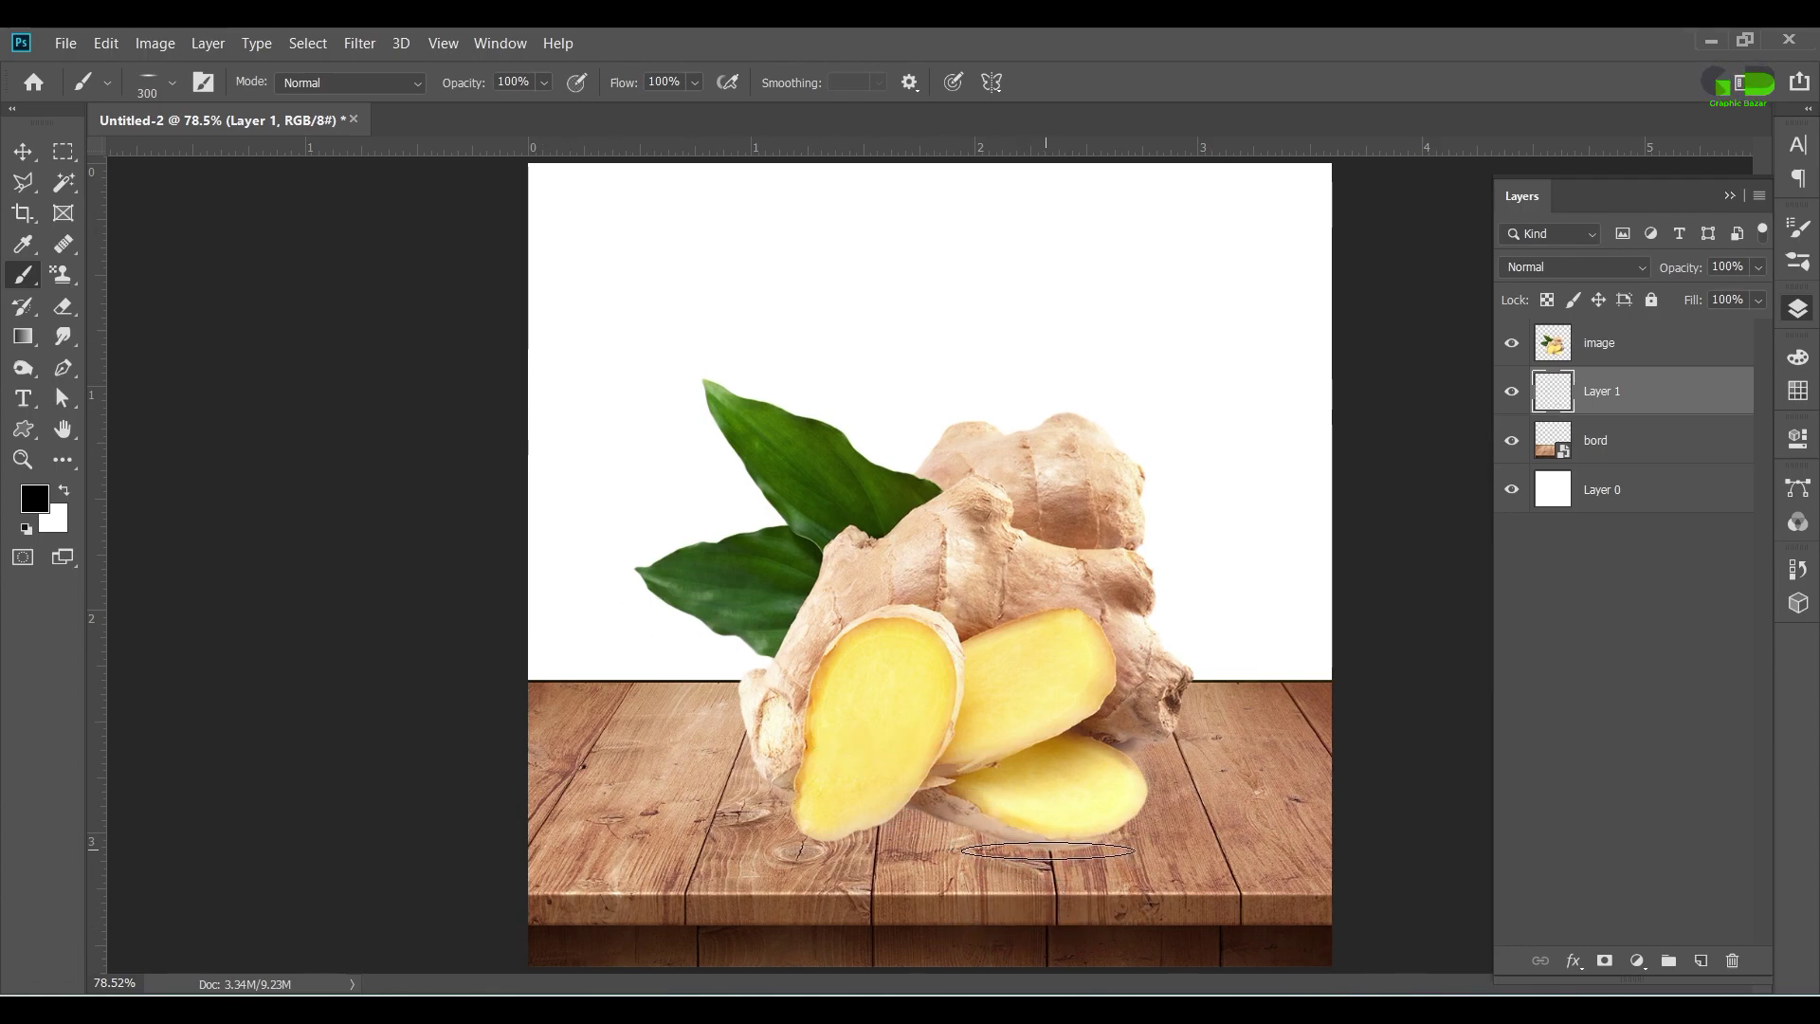
left_click(1049, 843)
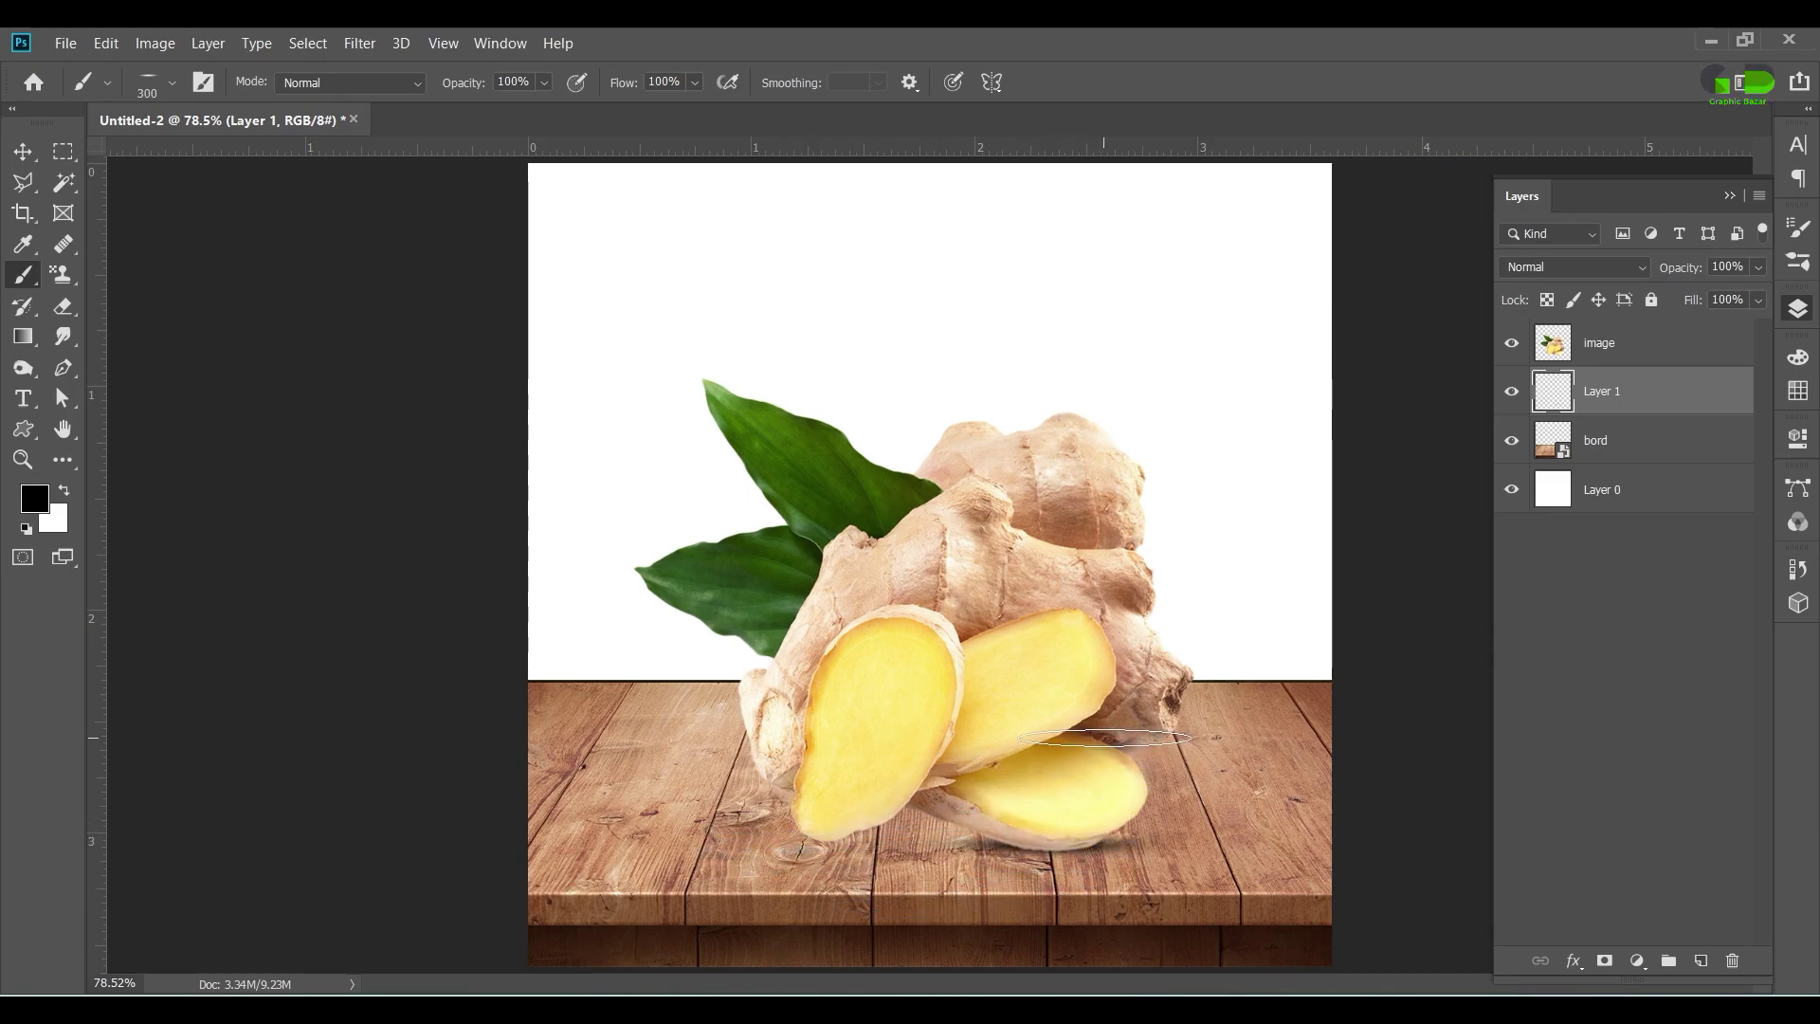
left_click(1114, 739)
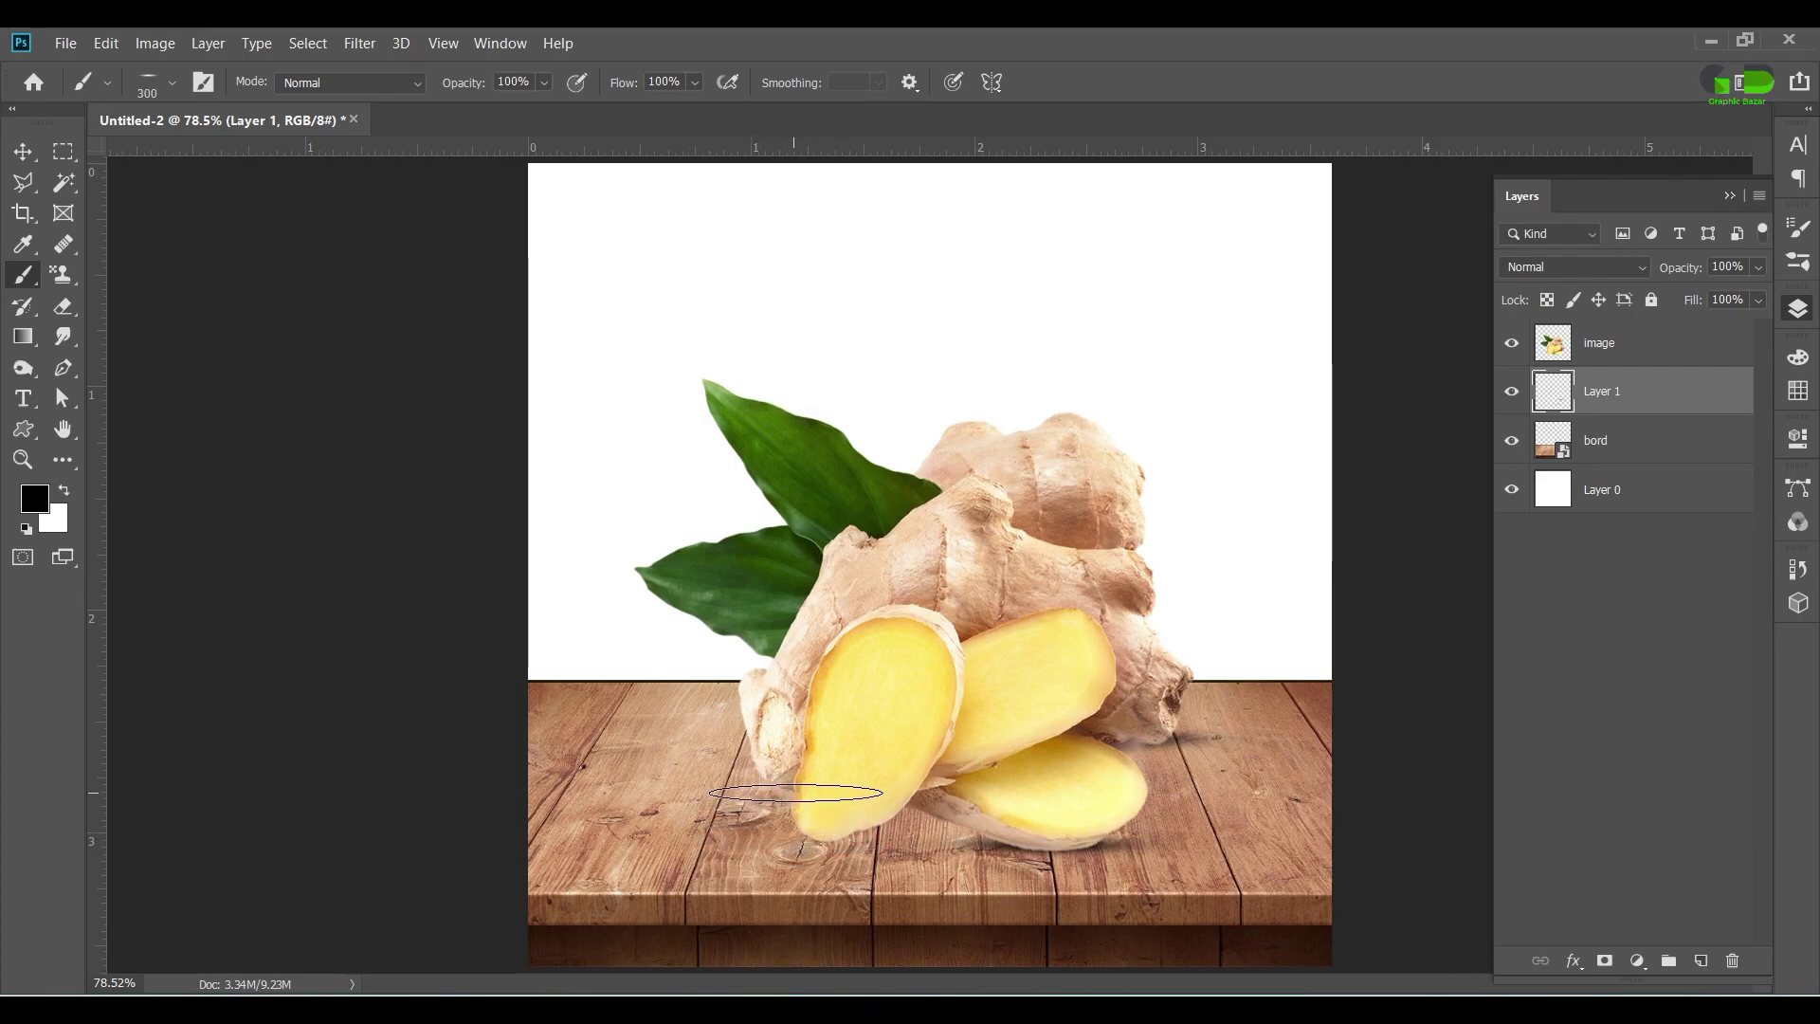
left_click(812, 789)
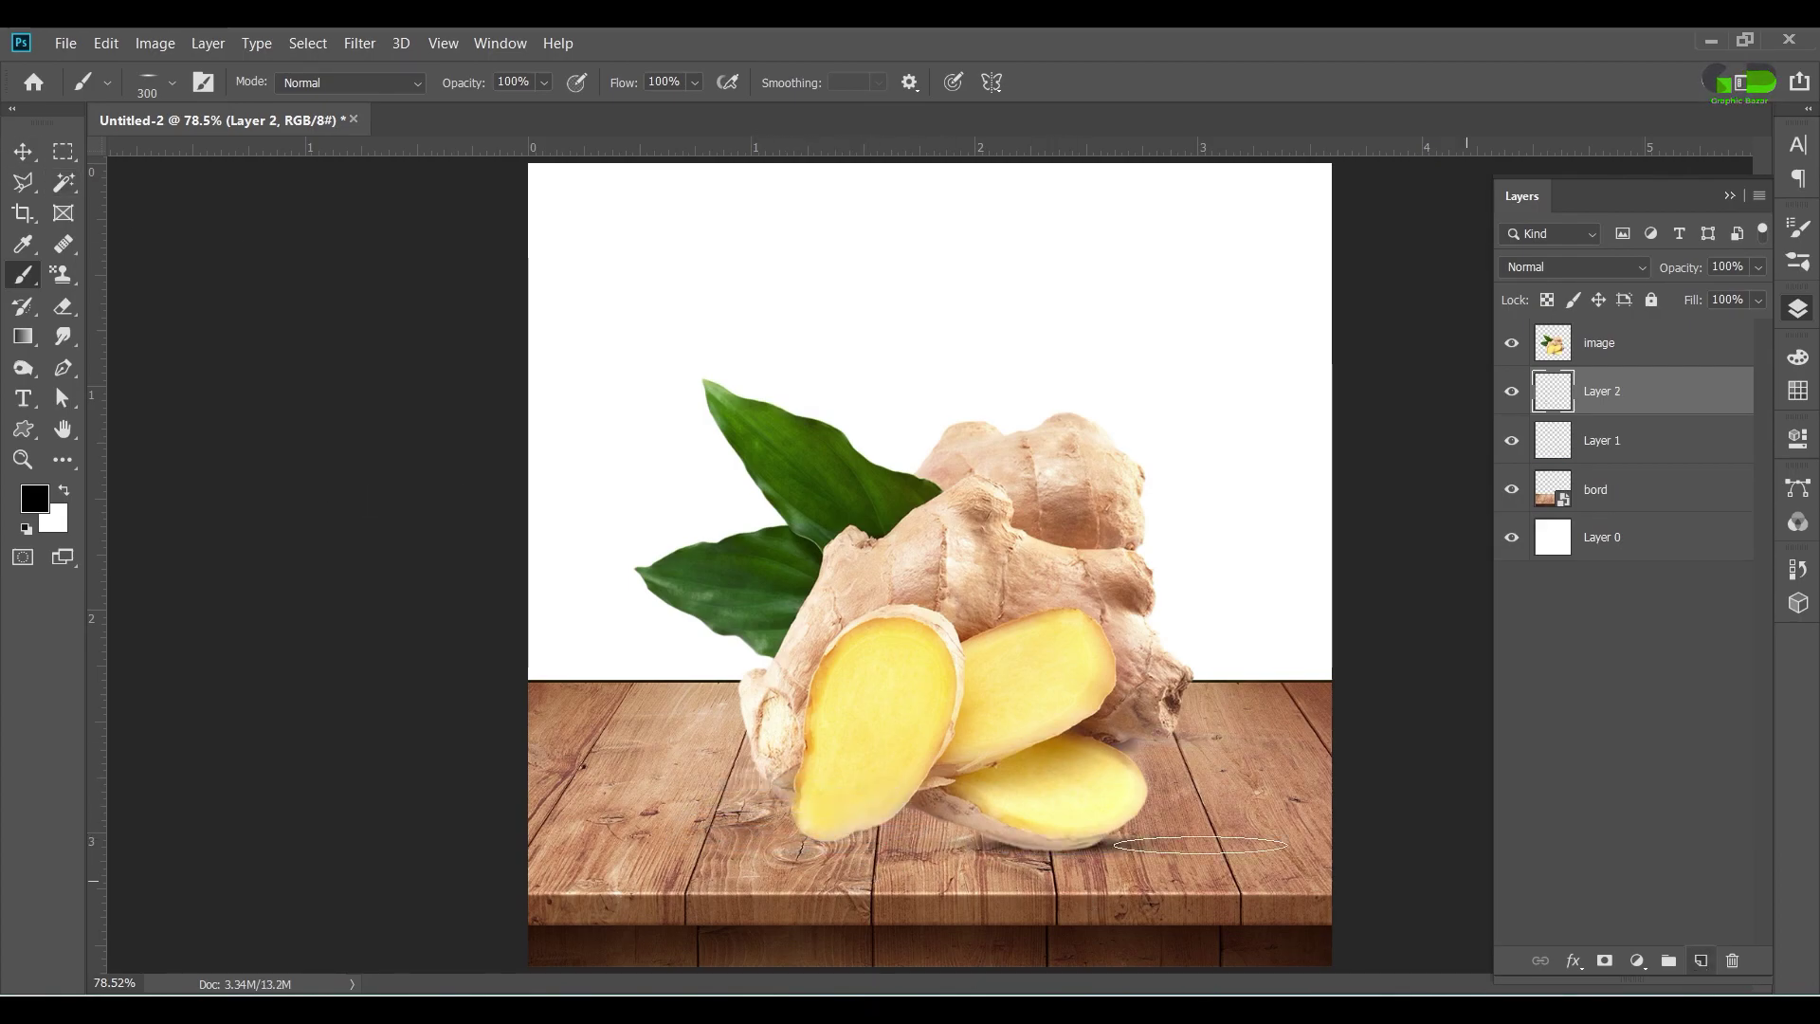
mouse_move(602, 784)
left_mouse_down()
mouse_move(677, 785)
mouse_move(769, 828)
left_mouse_up()
key("Return")
Step: Select the four shadow layers and group them into a group named 'shadow'
left_click(1601, 585)
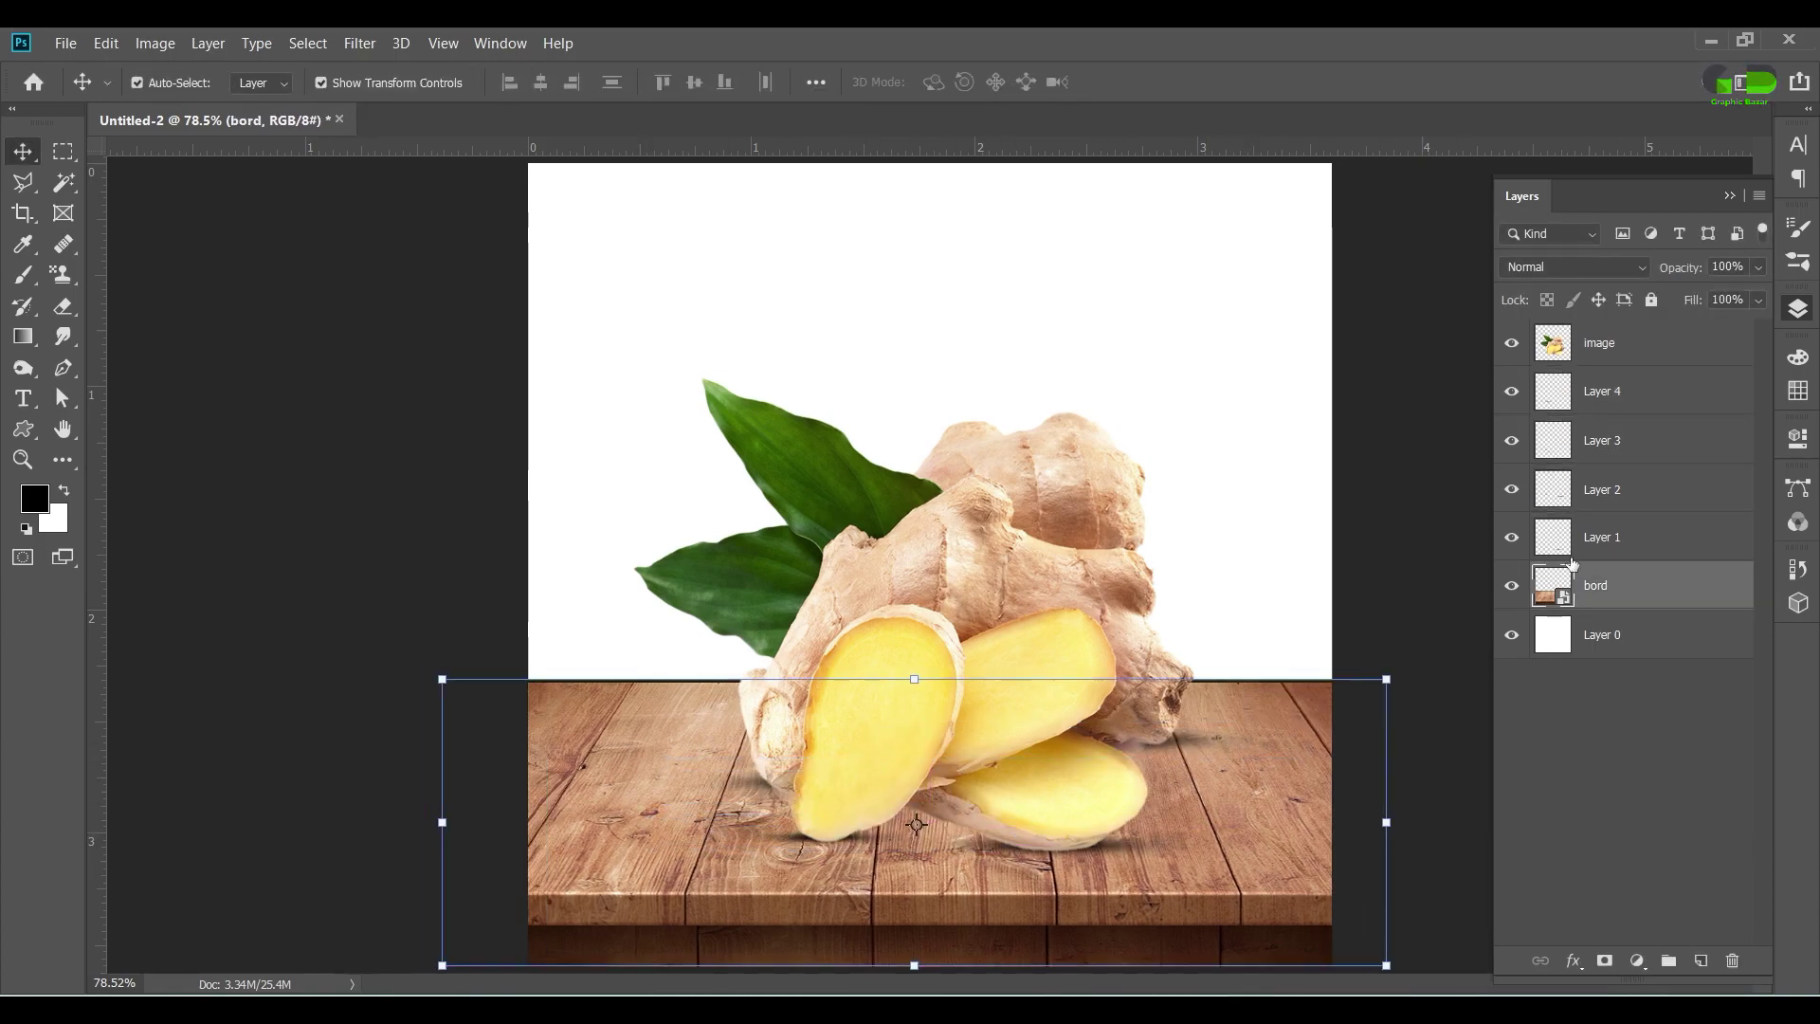
left_click(1602, 536)
key("ctrl+t")
key("Return")
left_click(1601, 390)
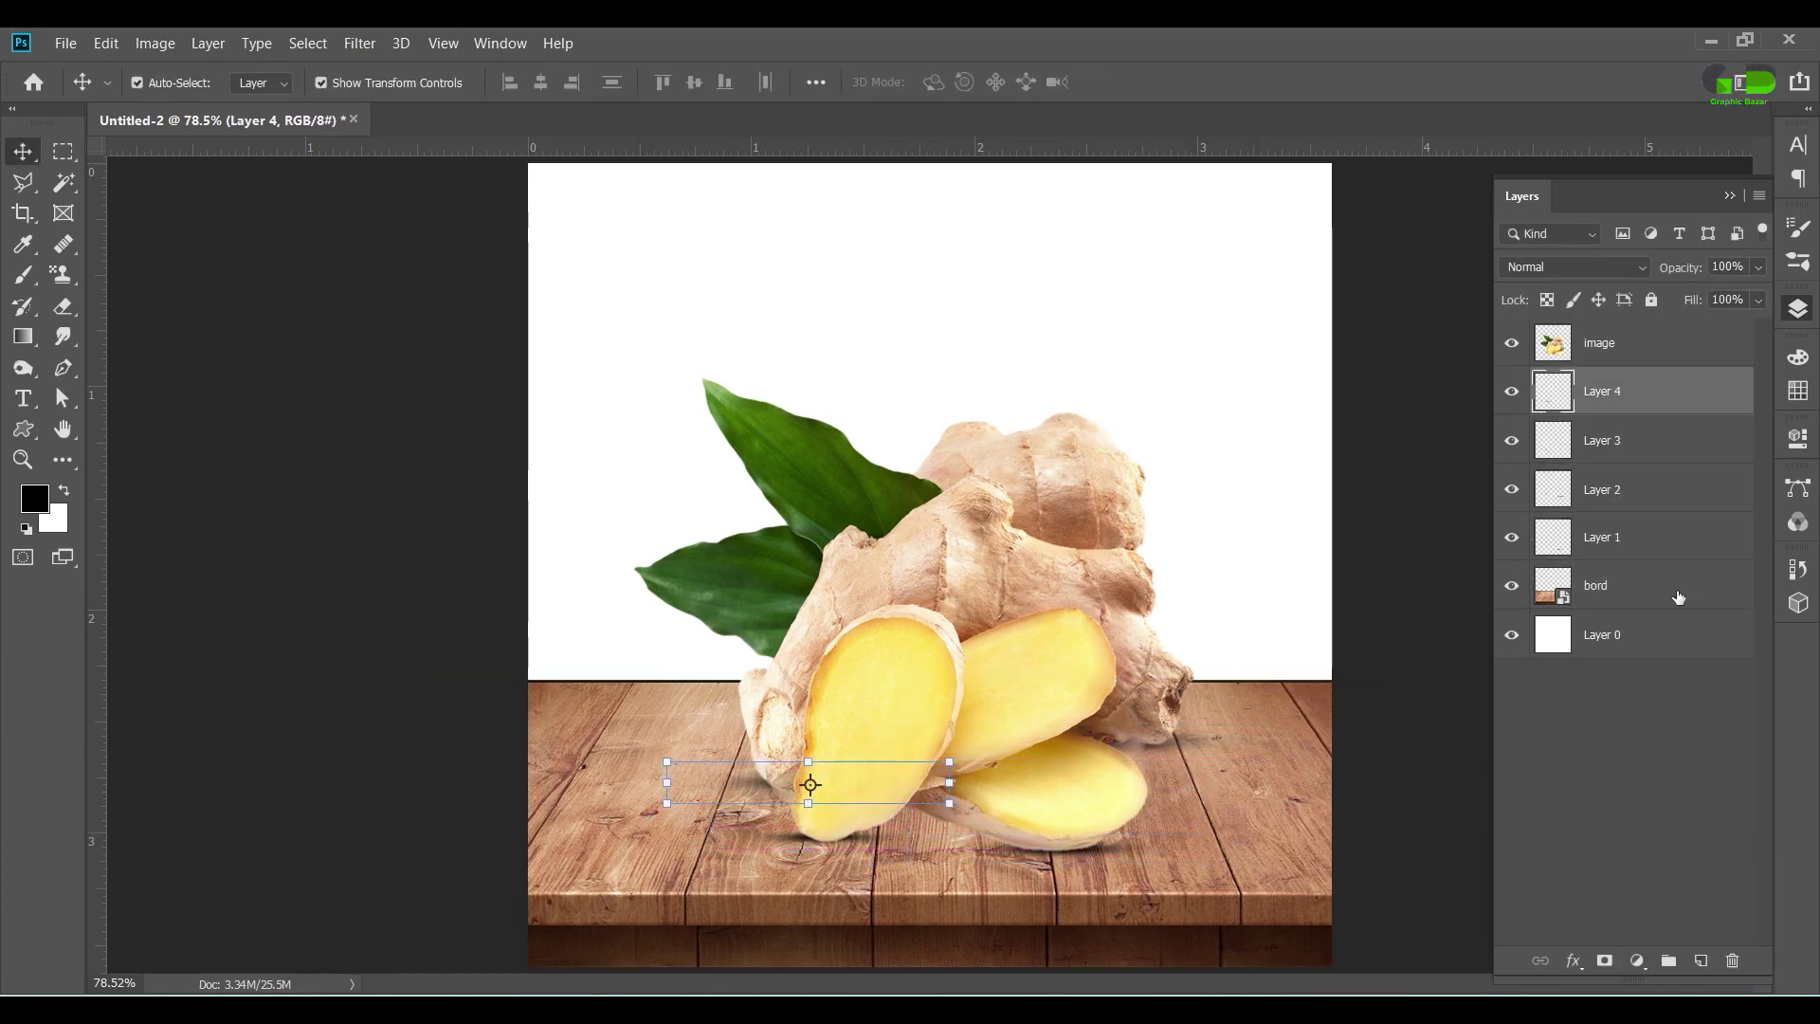
left_click(1676, 595, "shift")
left_click(1669, 724)
left_click(1646, 537)
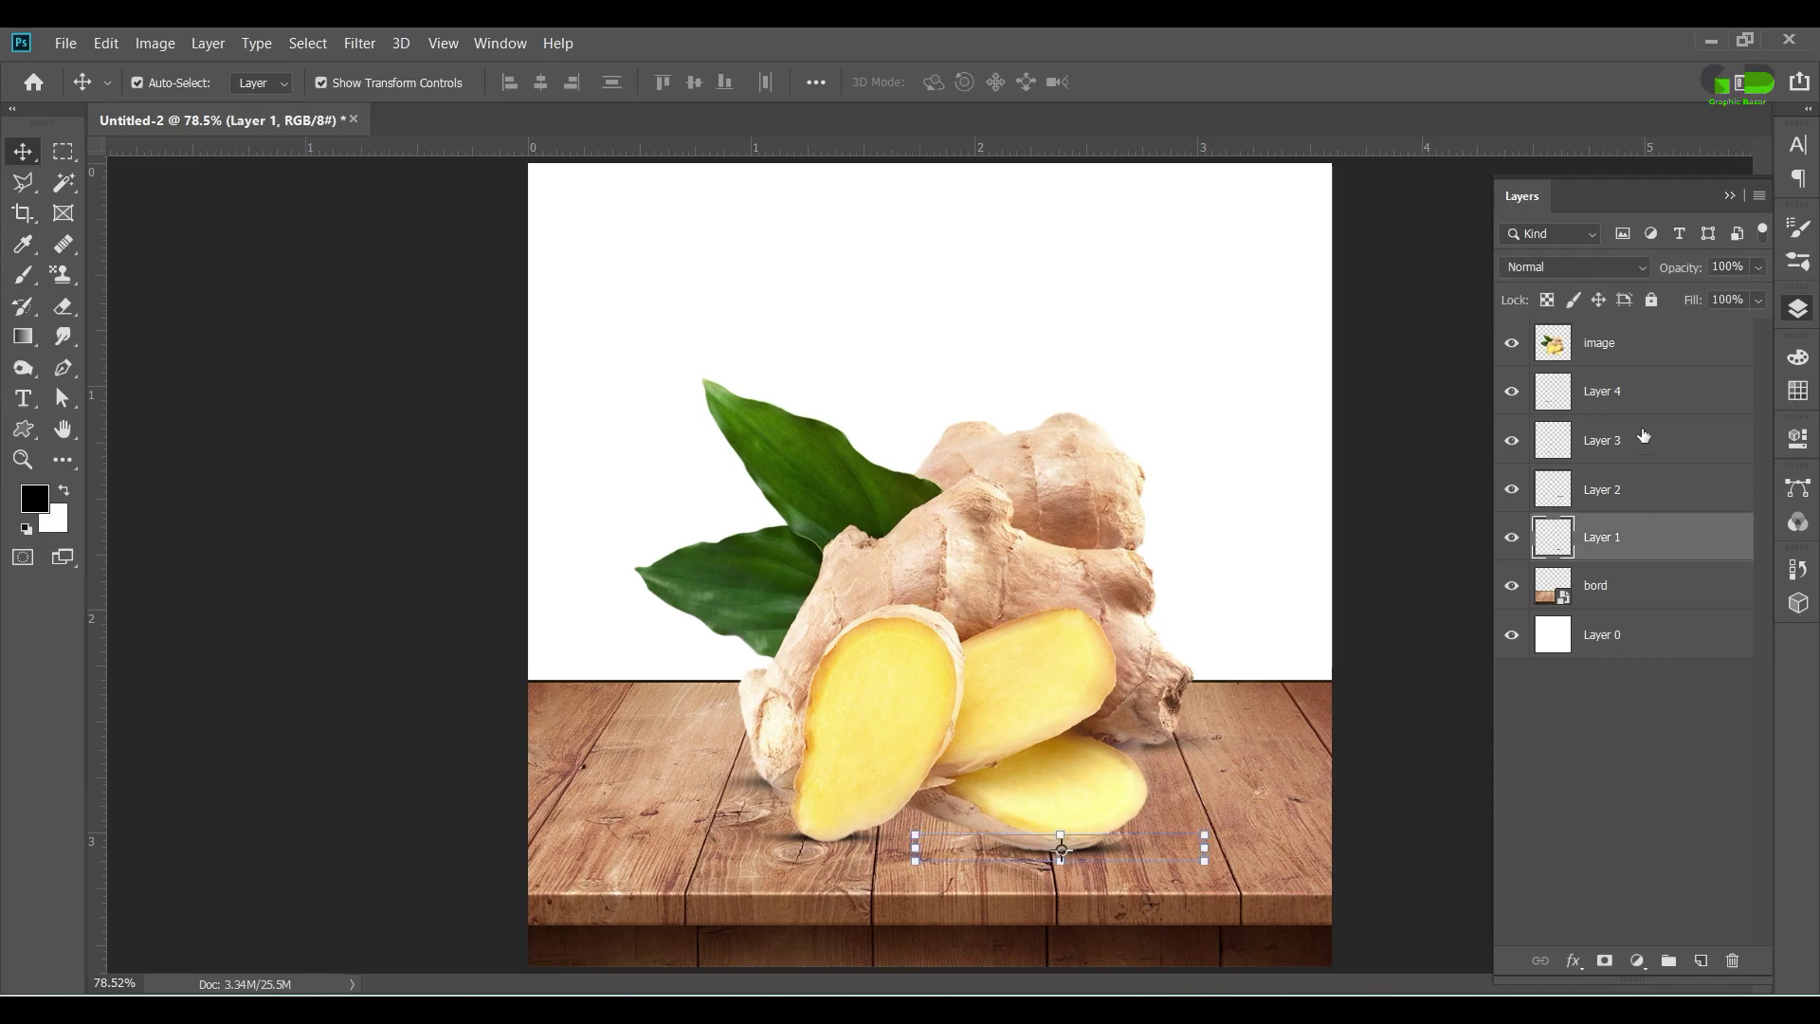
left_click(1647, 411, "shift")
key("ctrl+g")
type("shadow")
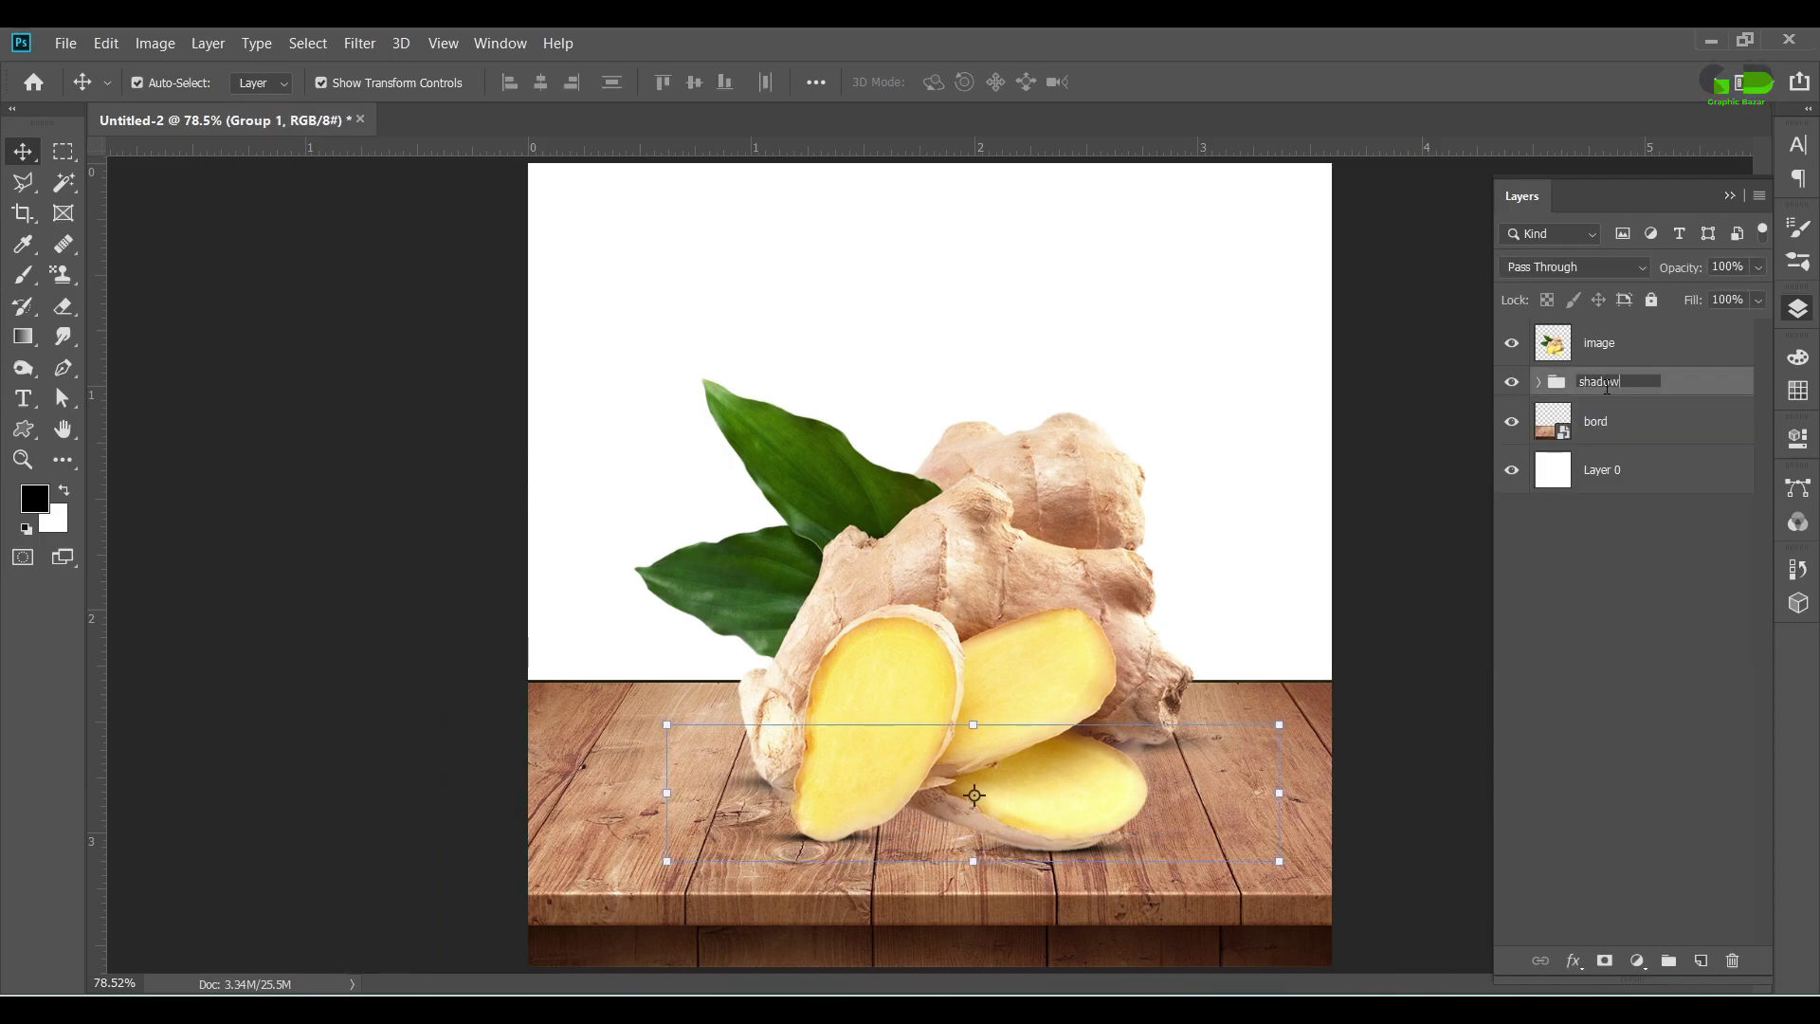
left_click(1591, 671)
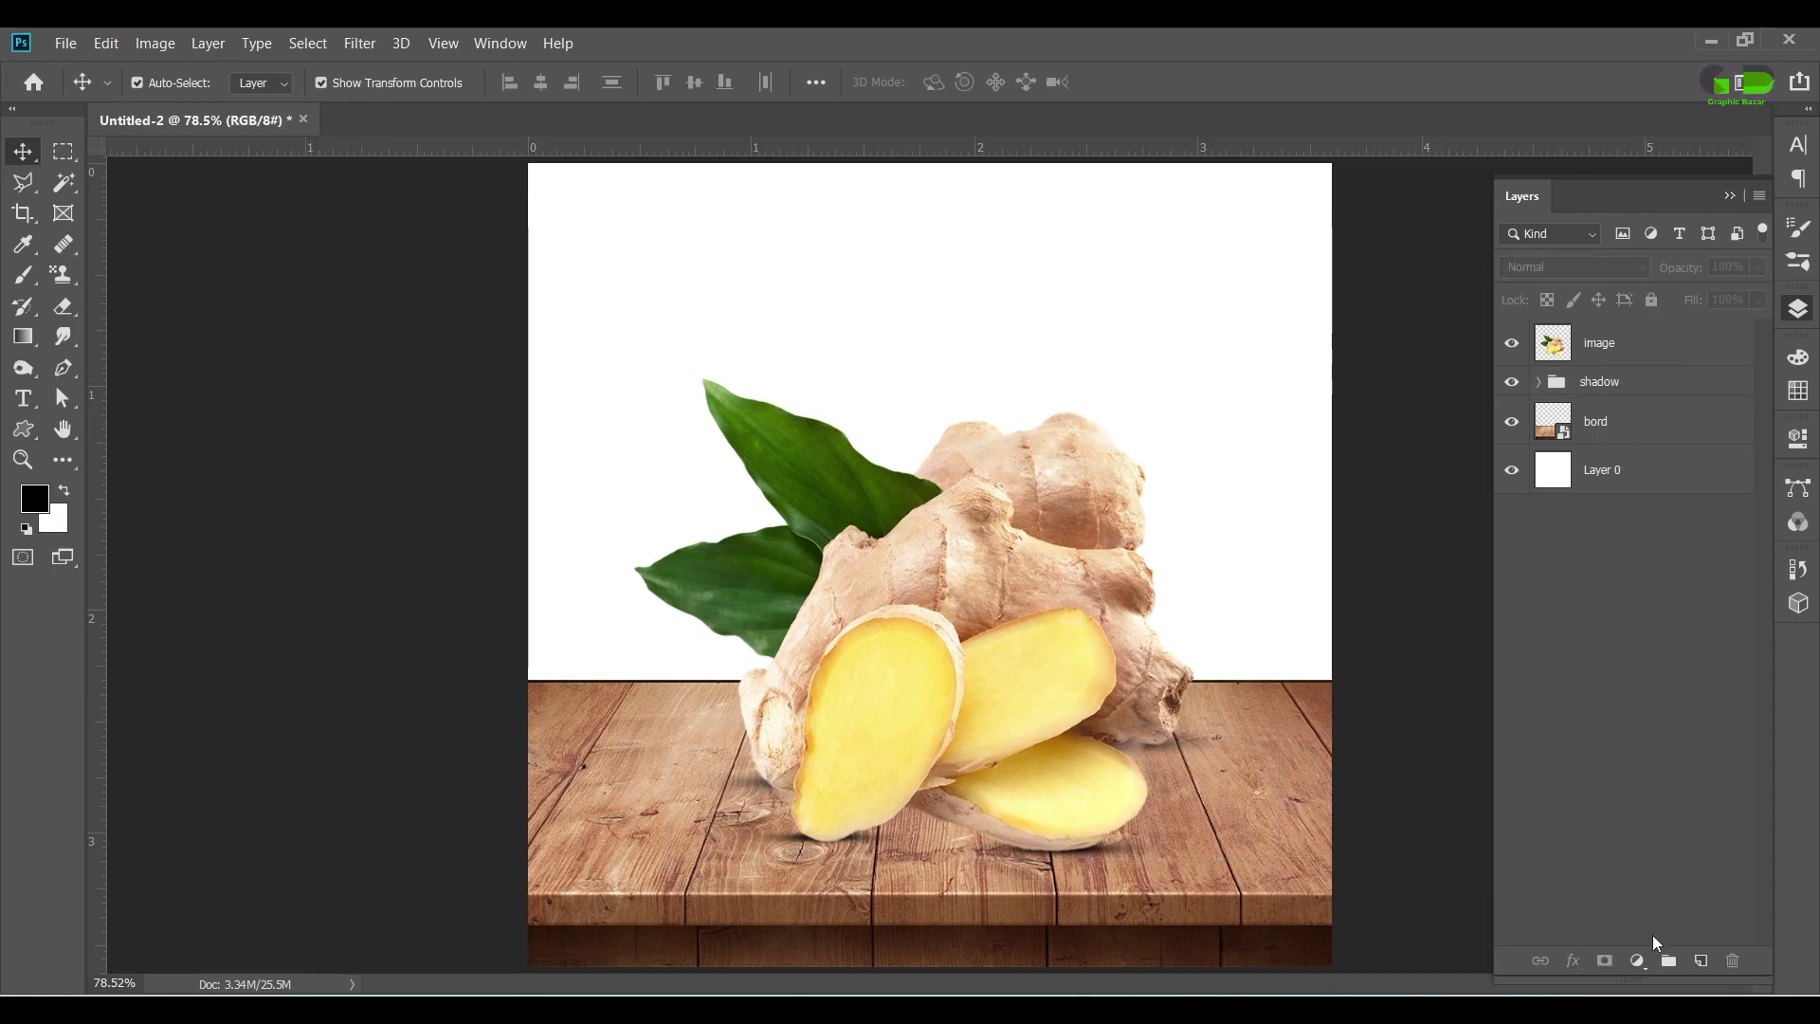
Step: Add a light peach (#f6d2a8) Solid Color fill layer just above Layer 0
left_click(1620, 483)
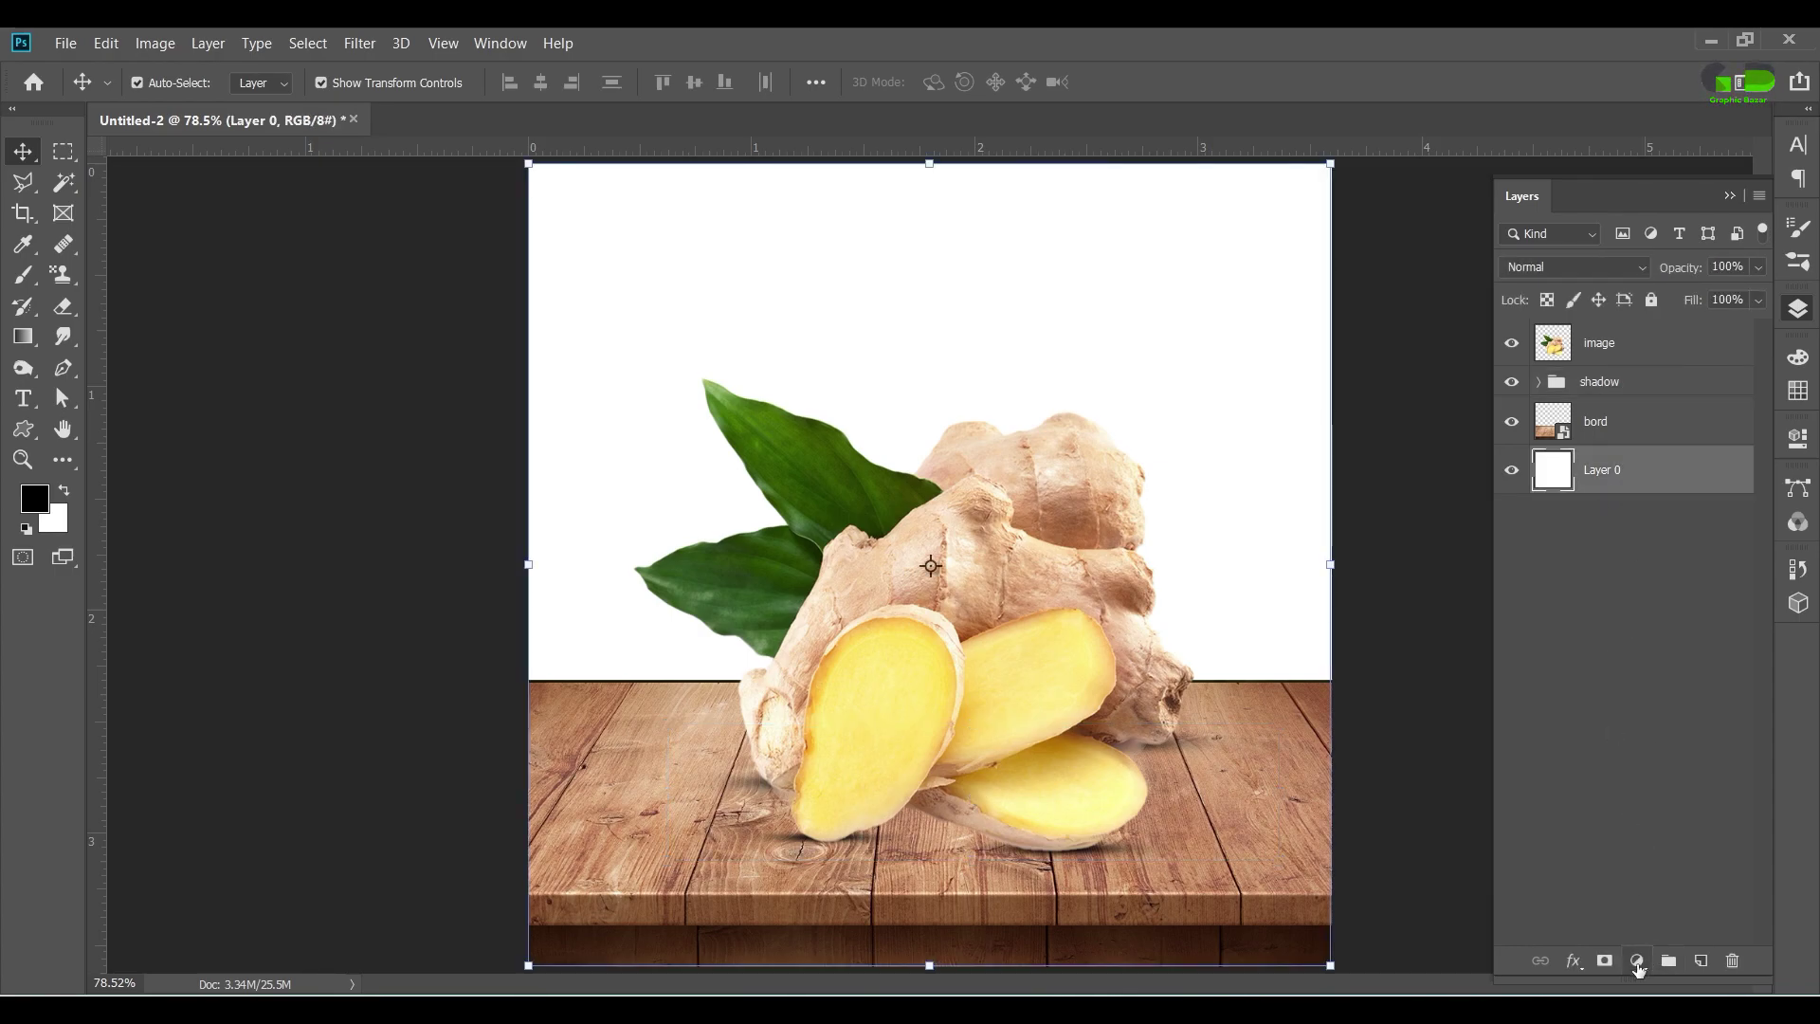
left_click(1636, 960)
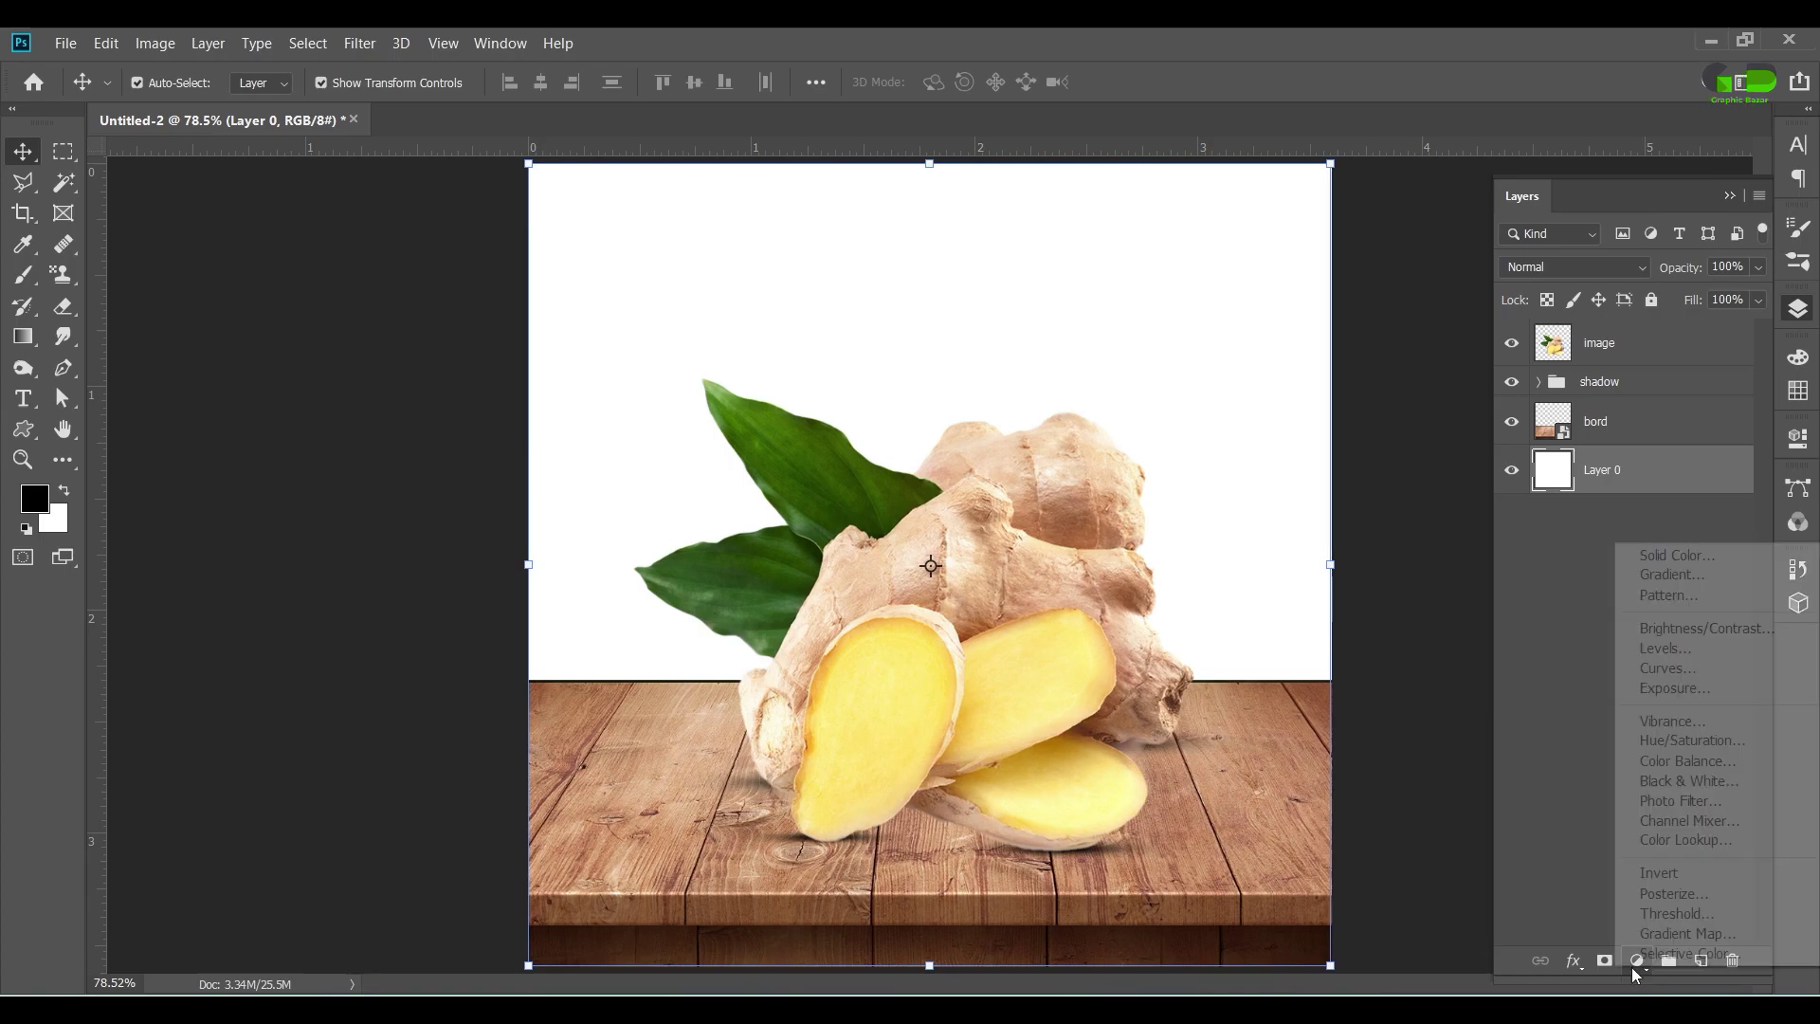
left_click(1653, 554)
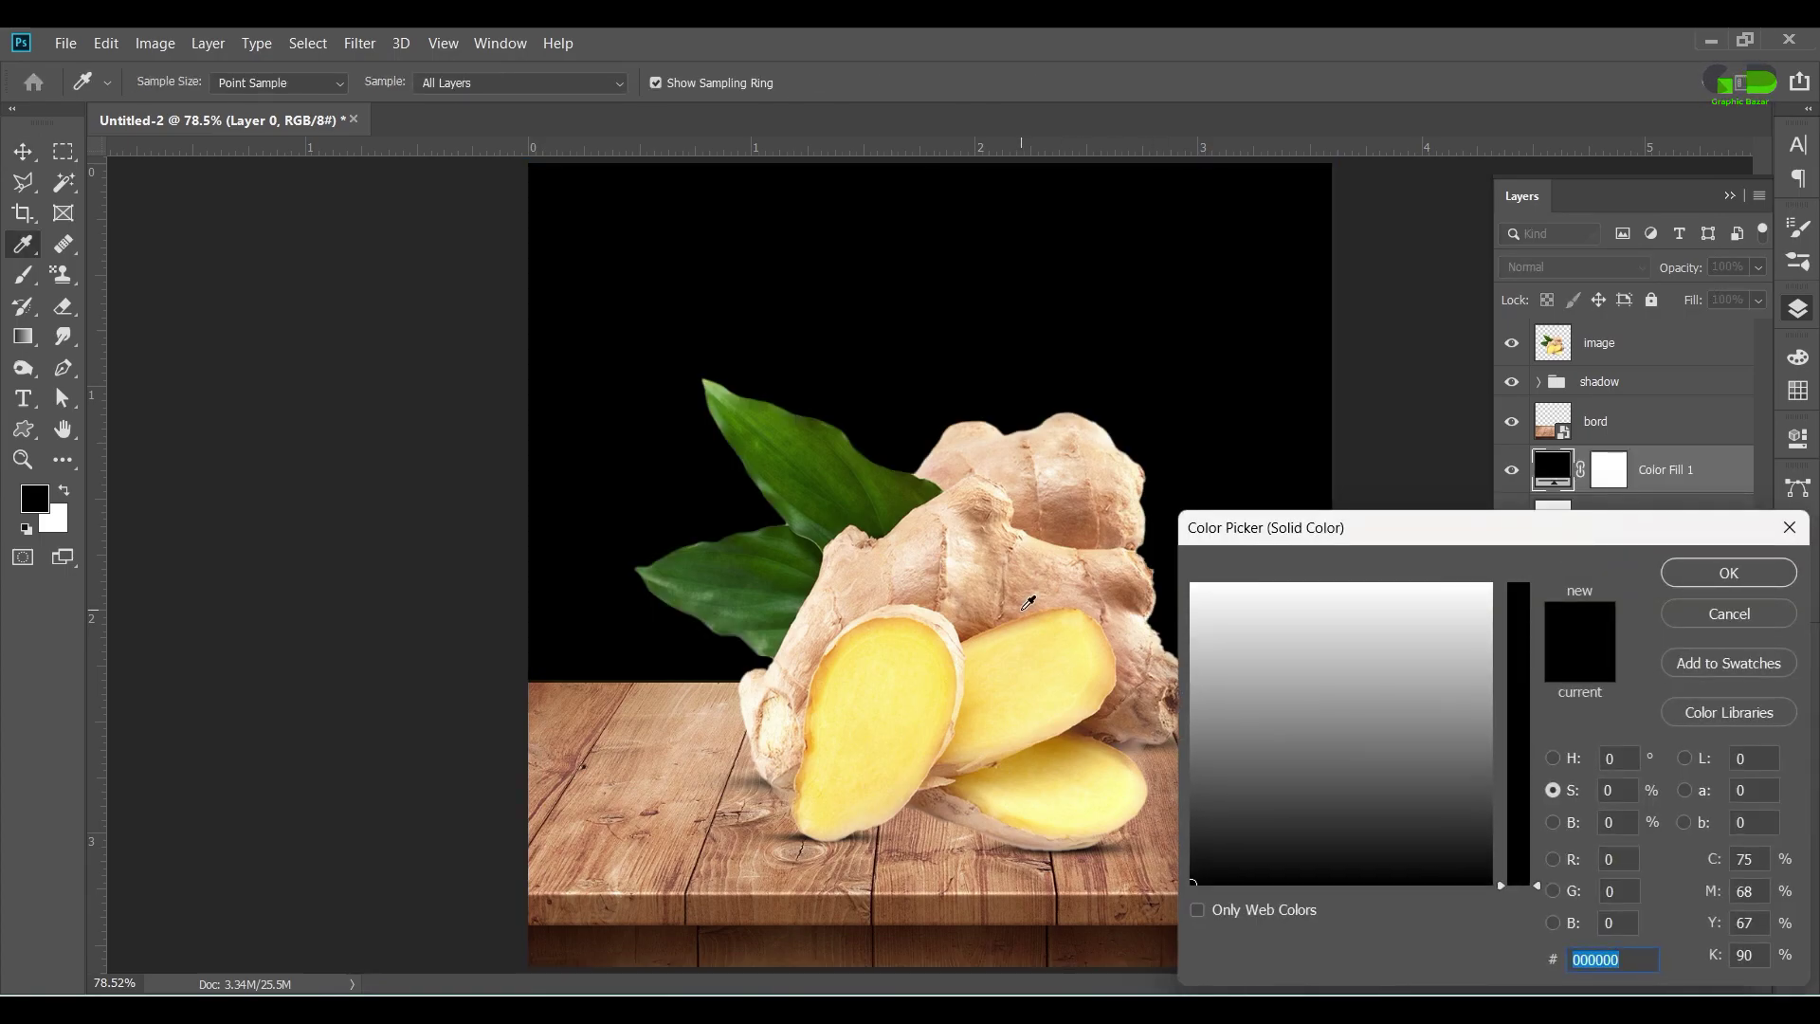
left_click(1023, 608)
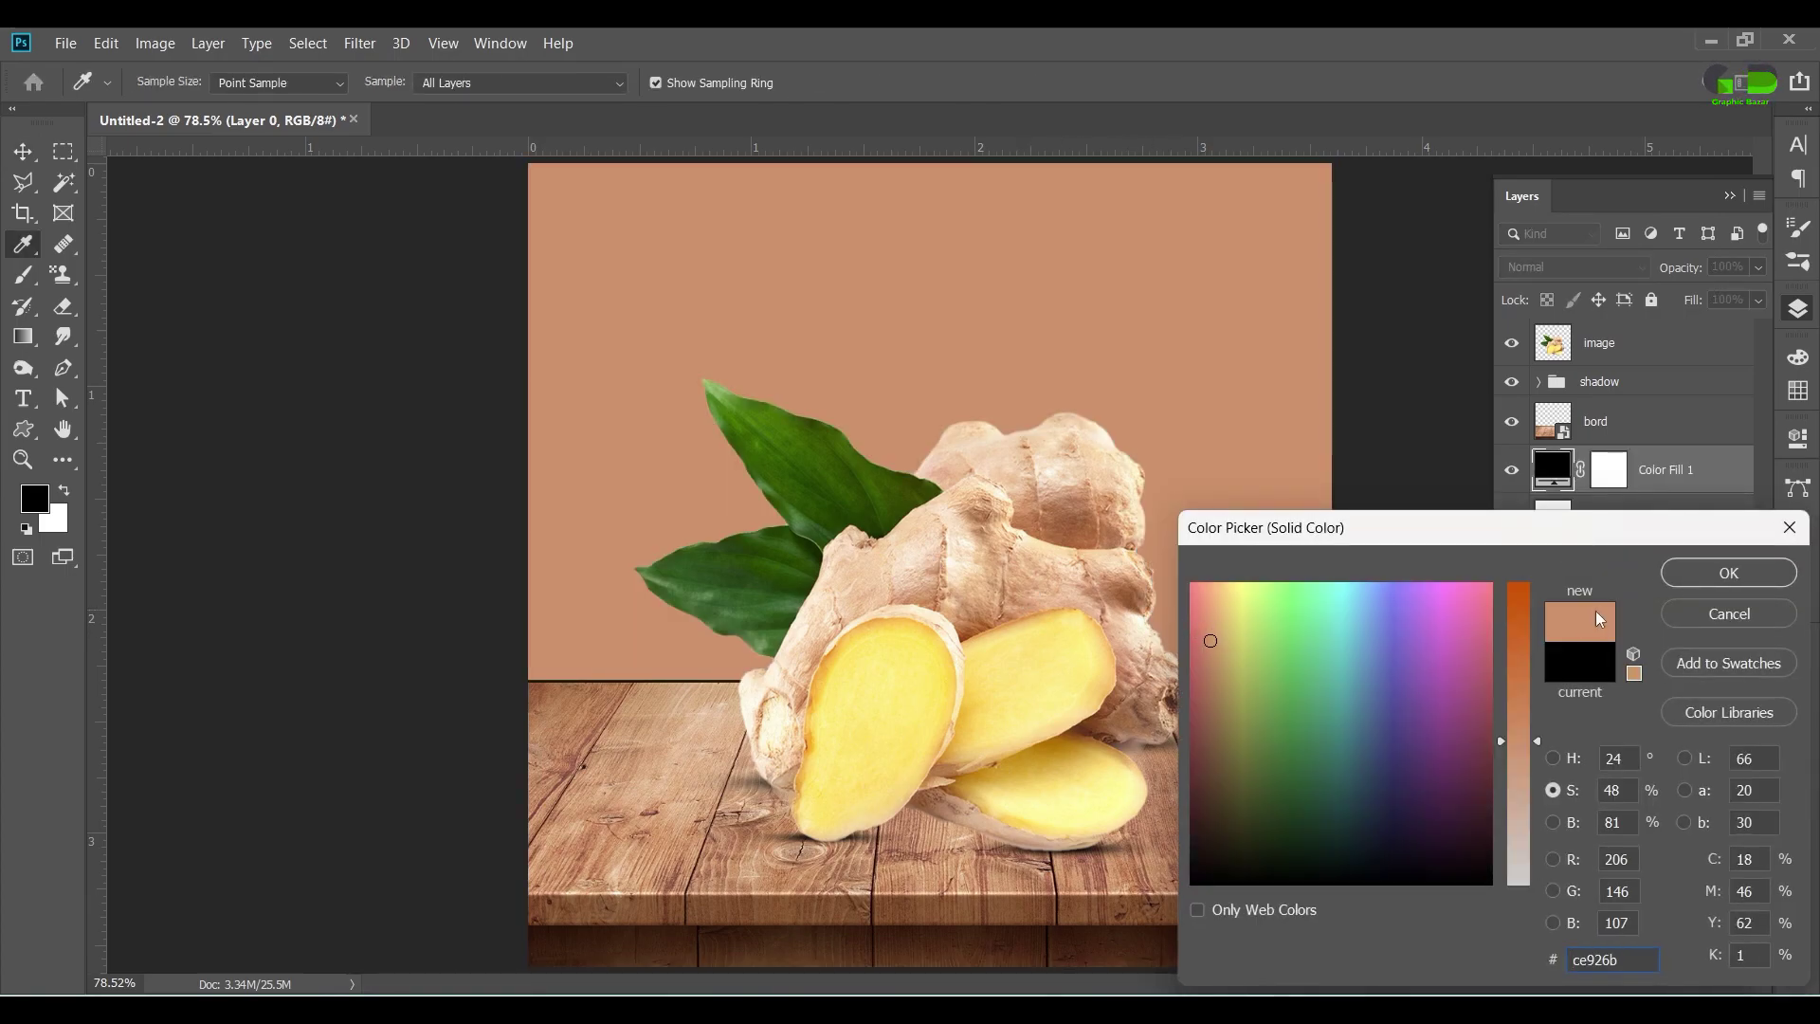
left_click_drag(1012, 667, 987, 559)
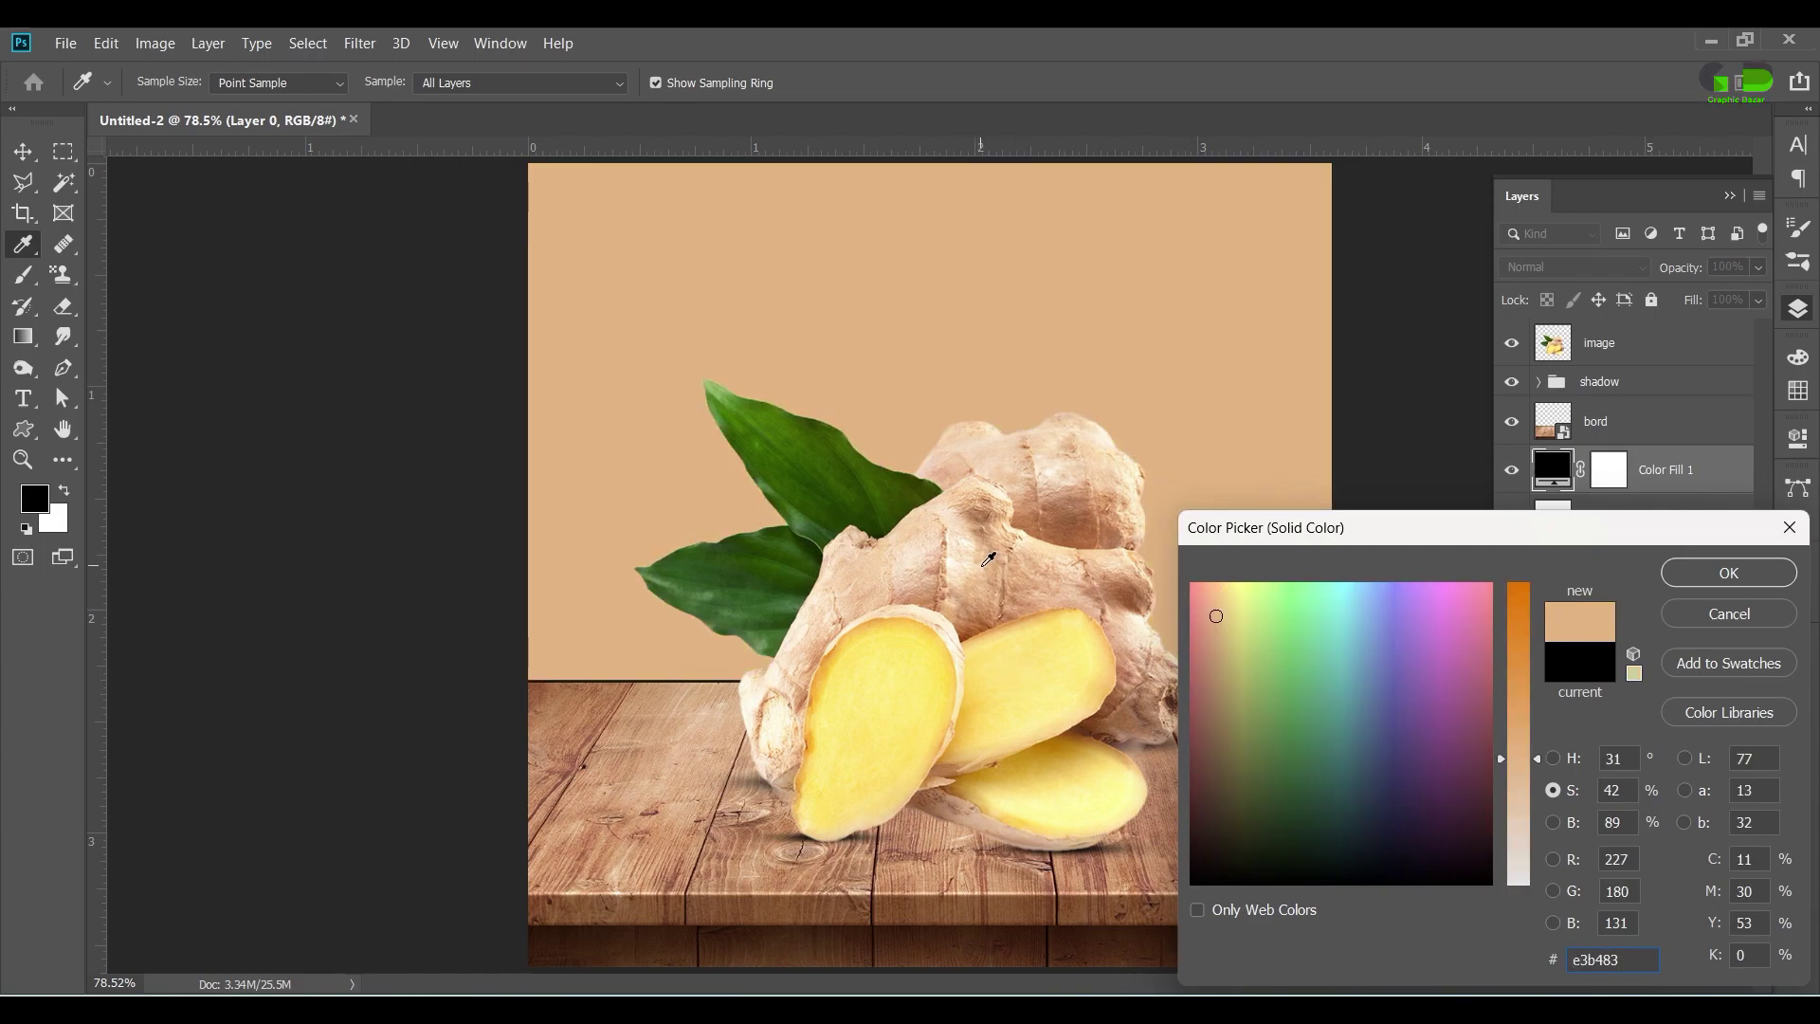
left_click(980, 559)
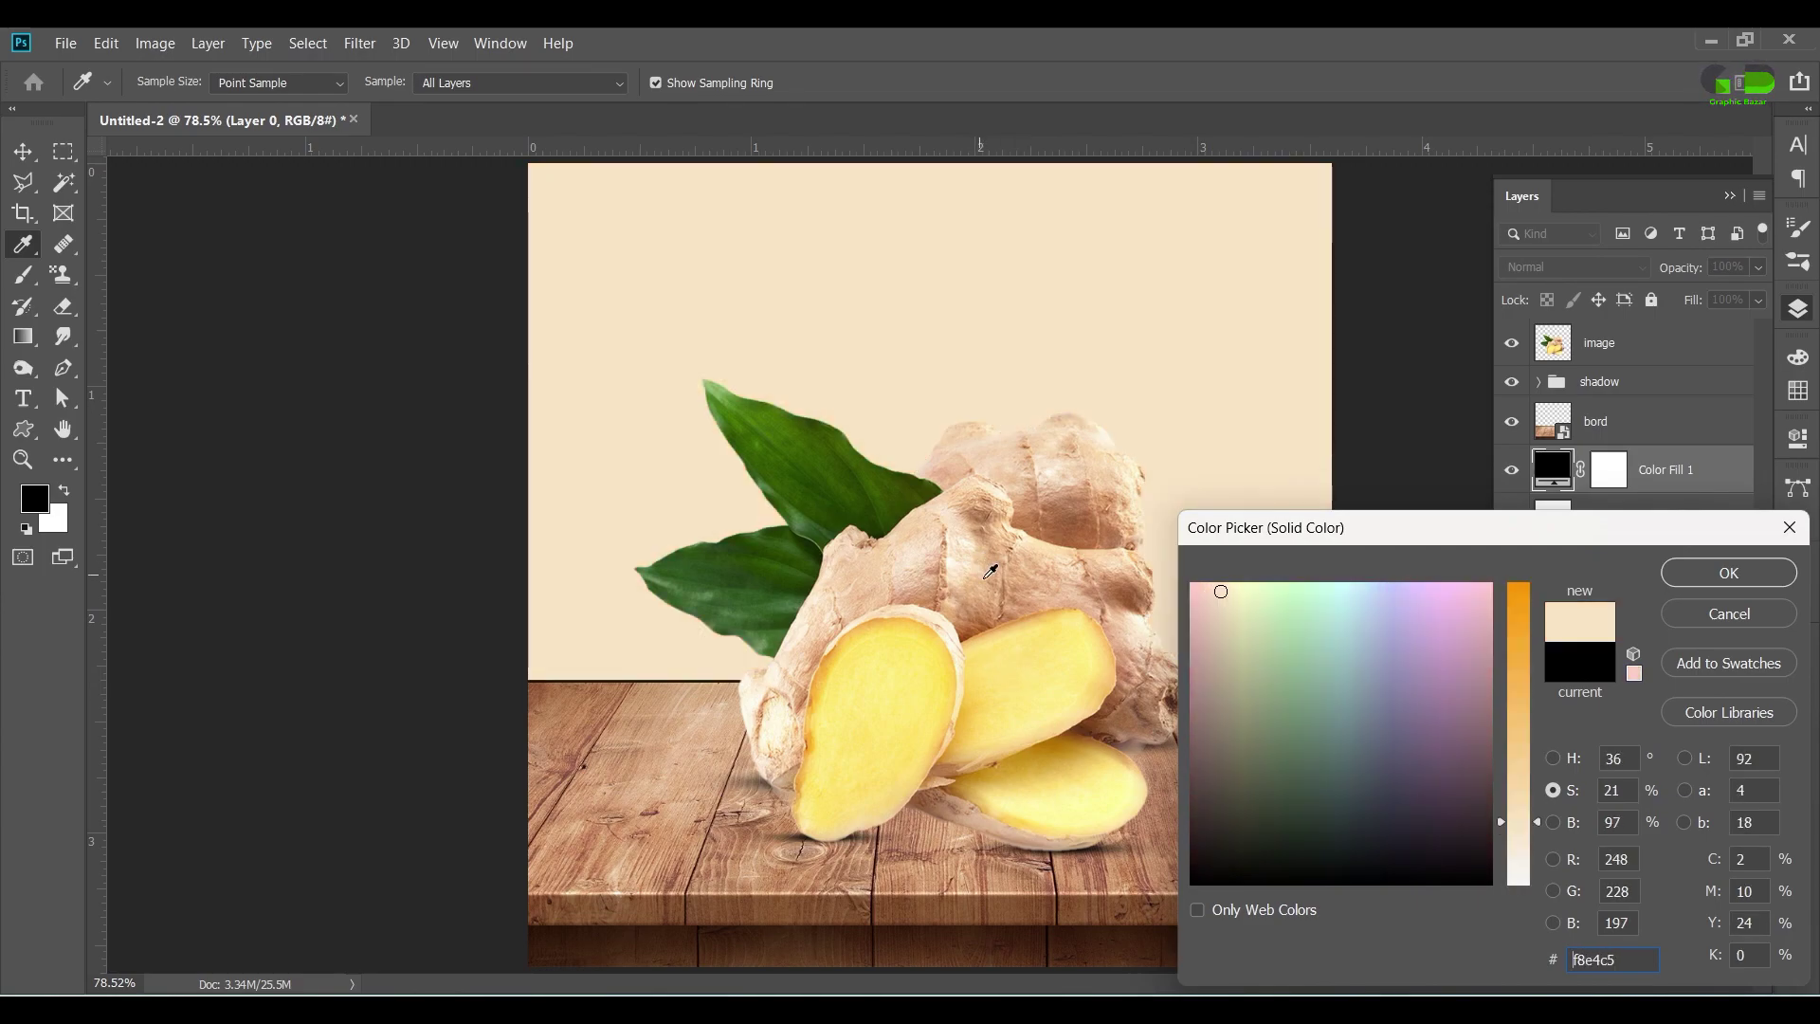
left_click(991, 571)
left_click(1688, 574)
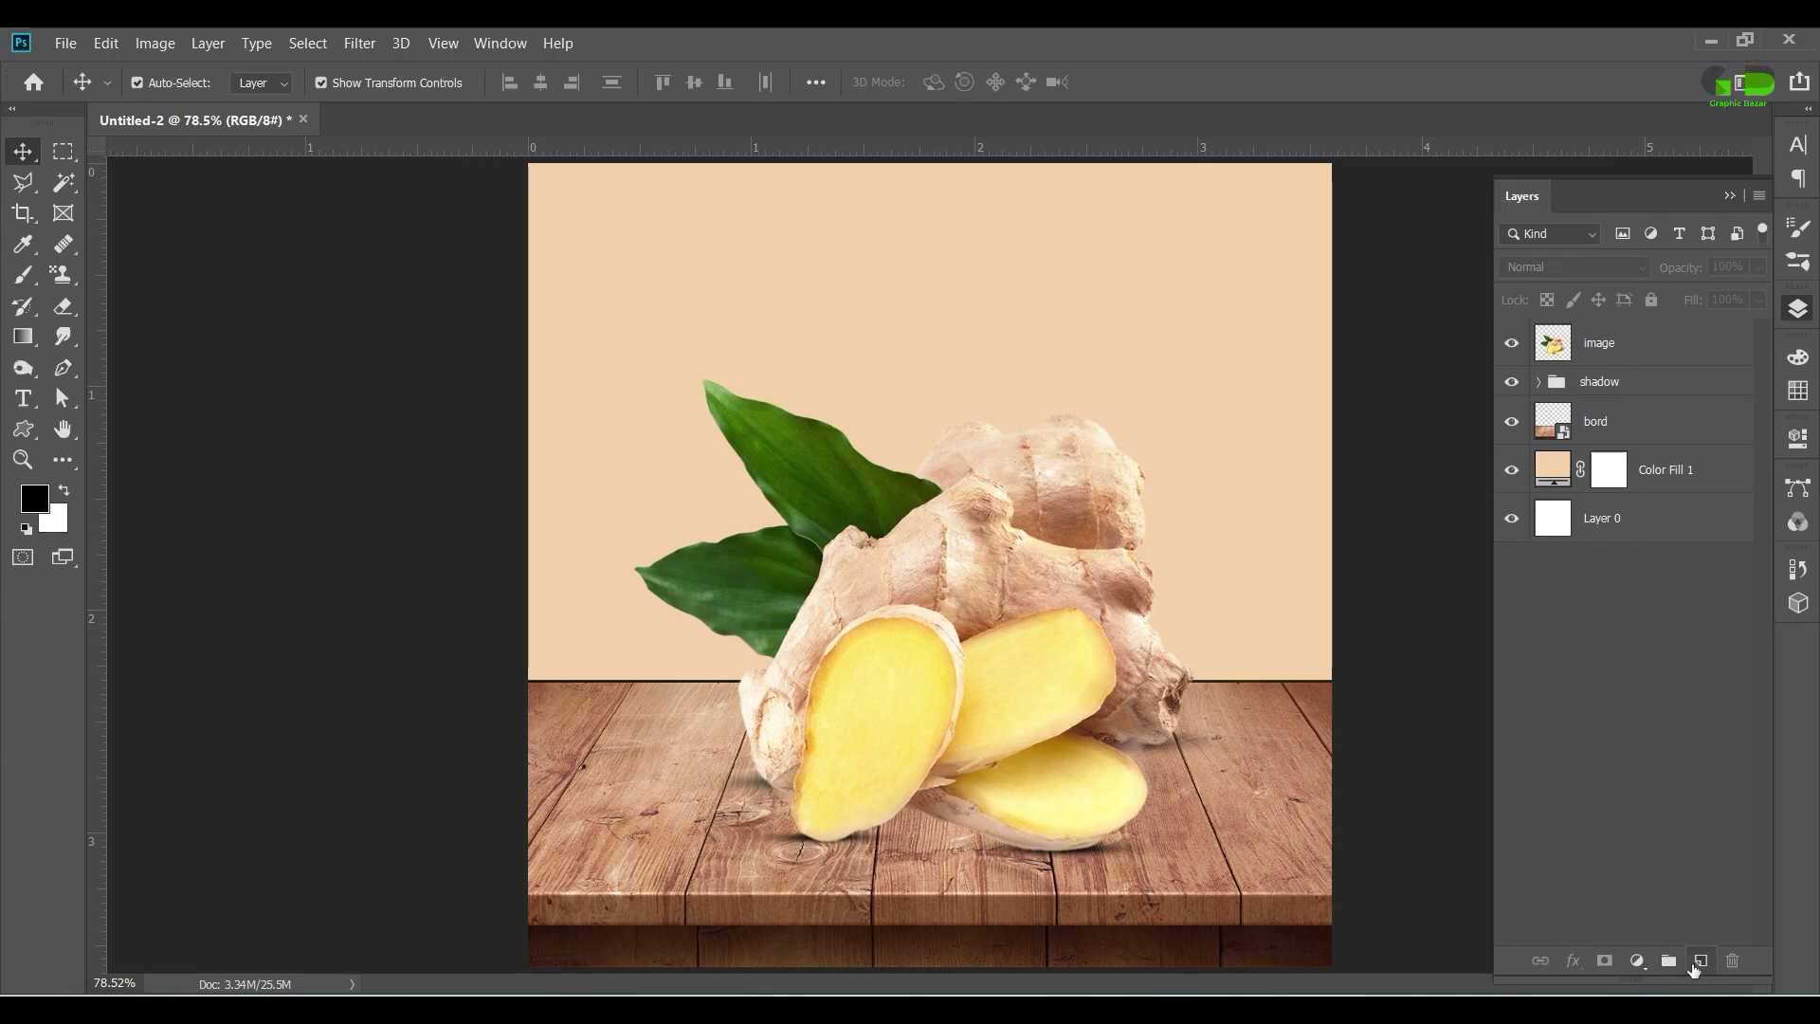
Step: On a new Layer 5 above the peach fill, paint a soft 1100px cream glow around the ginger
left_click(1699, 961)
left_click_drag(1647, 349, 1643, 487)
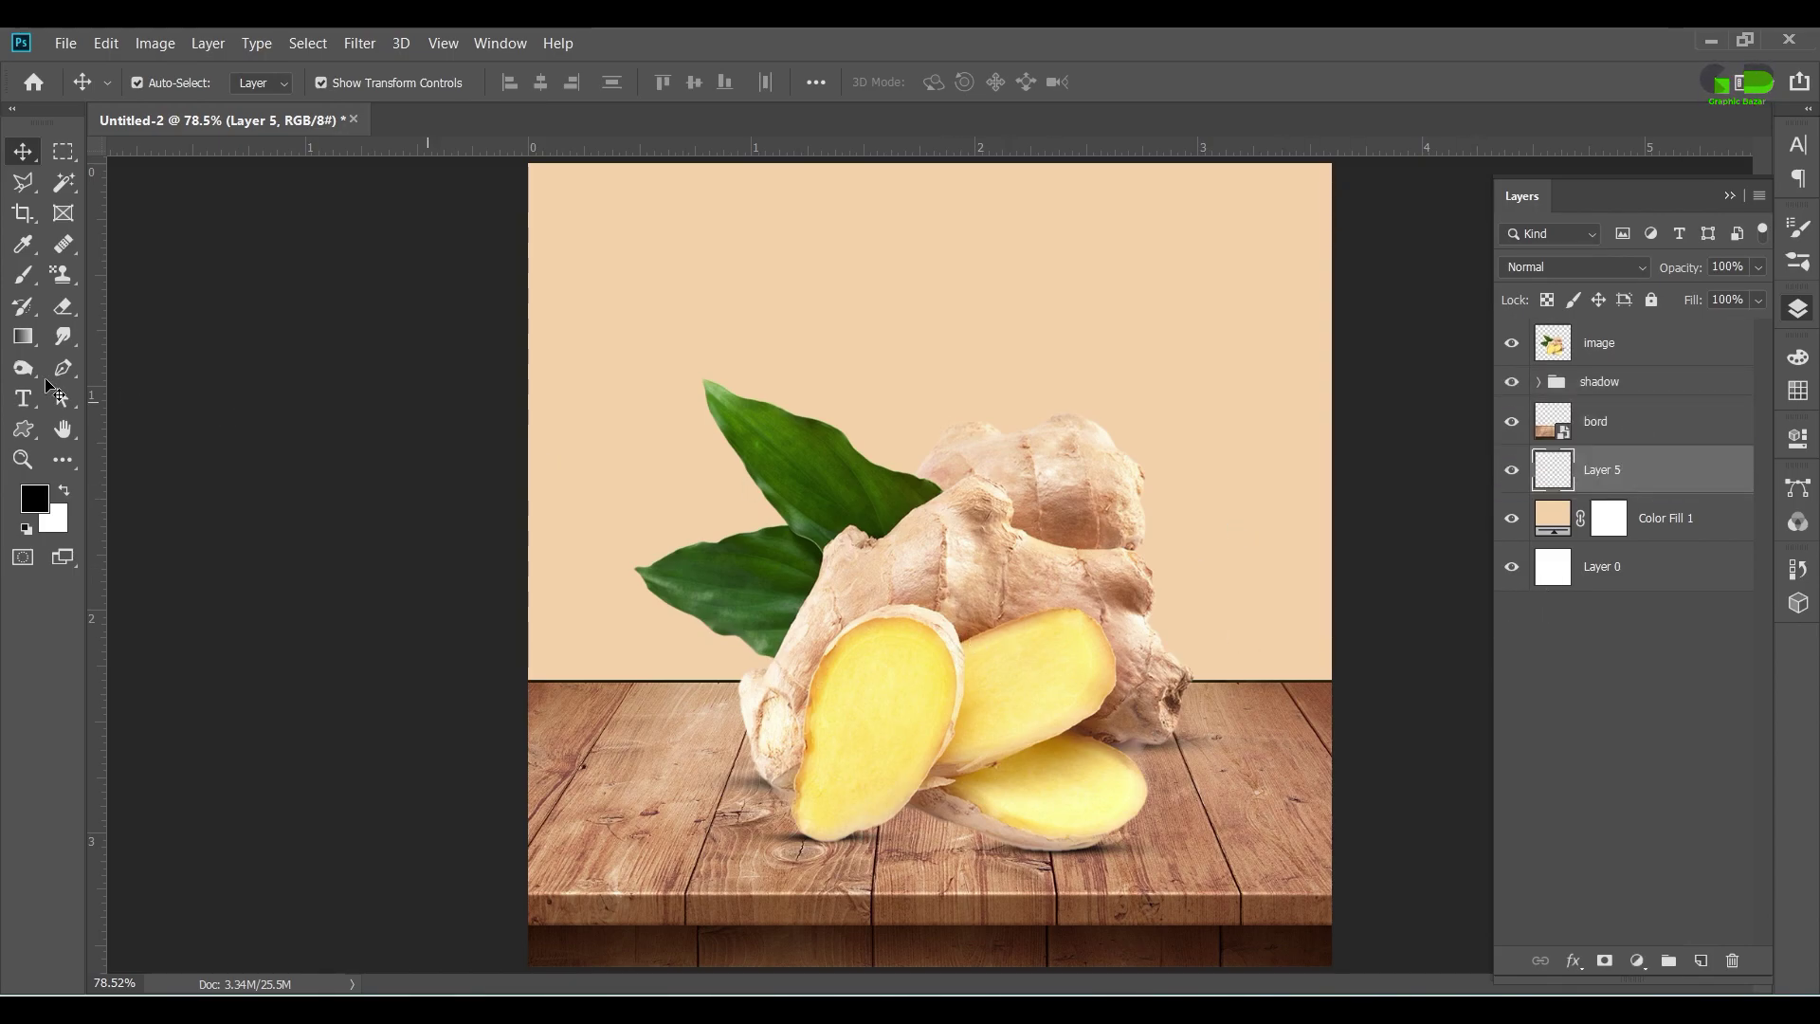
left_click(21, 274)
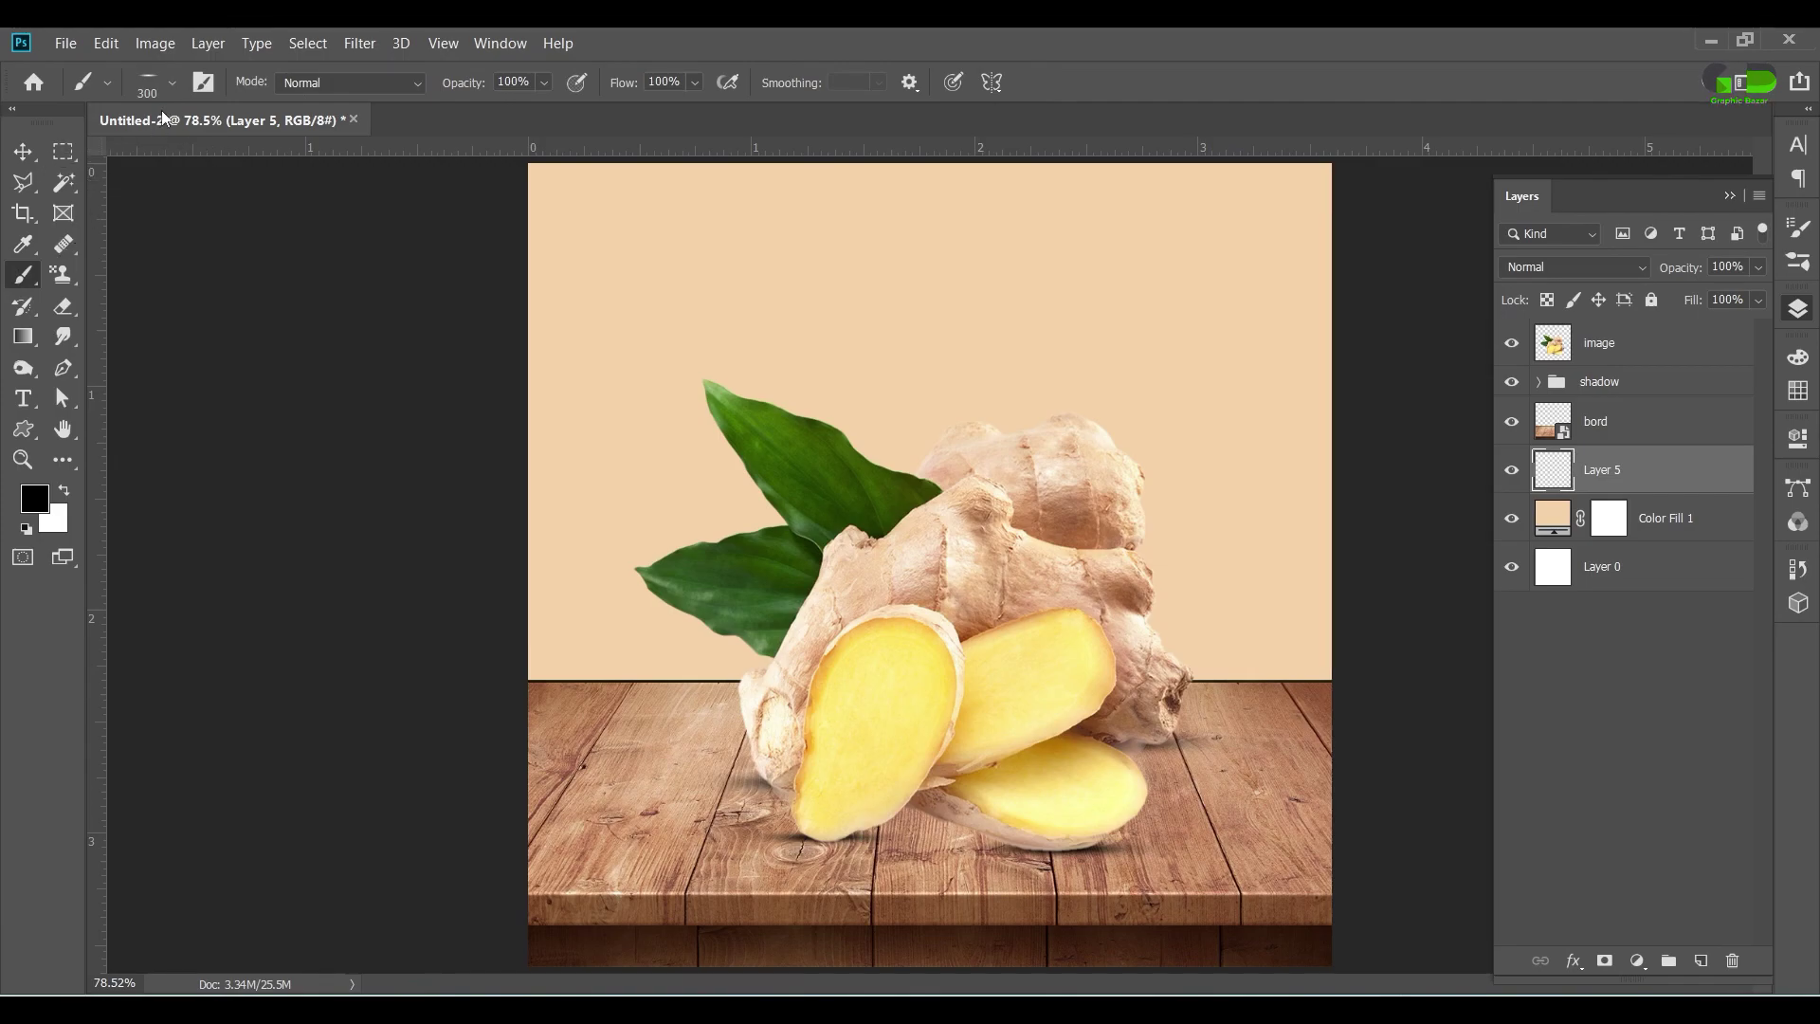
left_click(174, 85)
key("o")
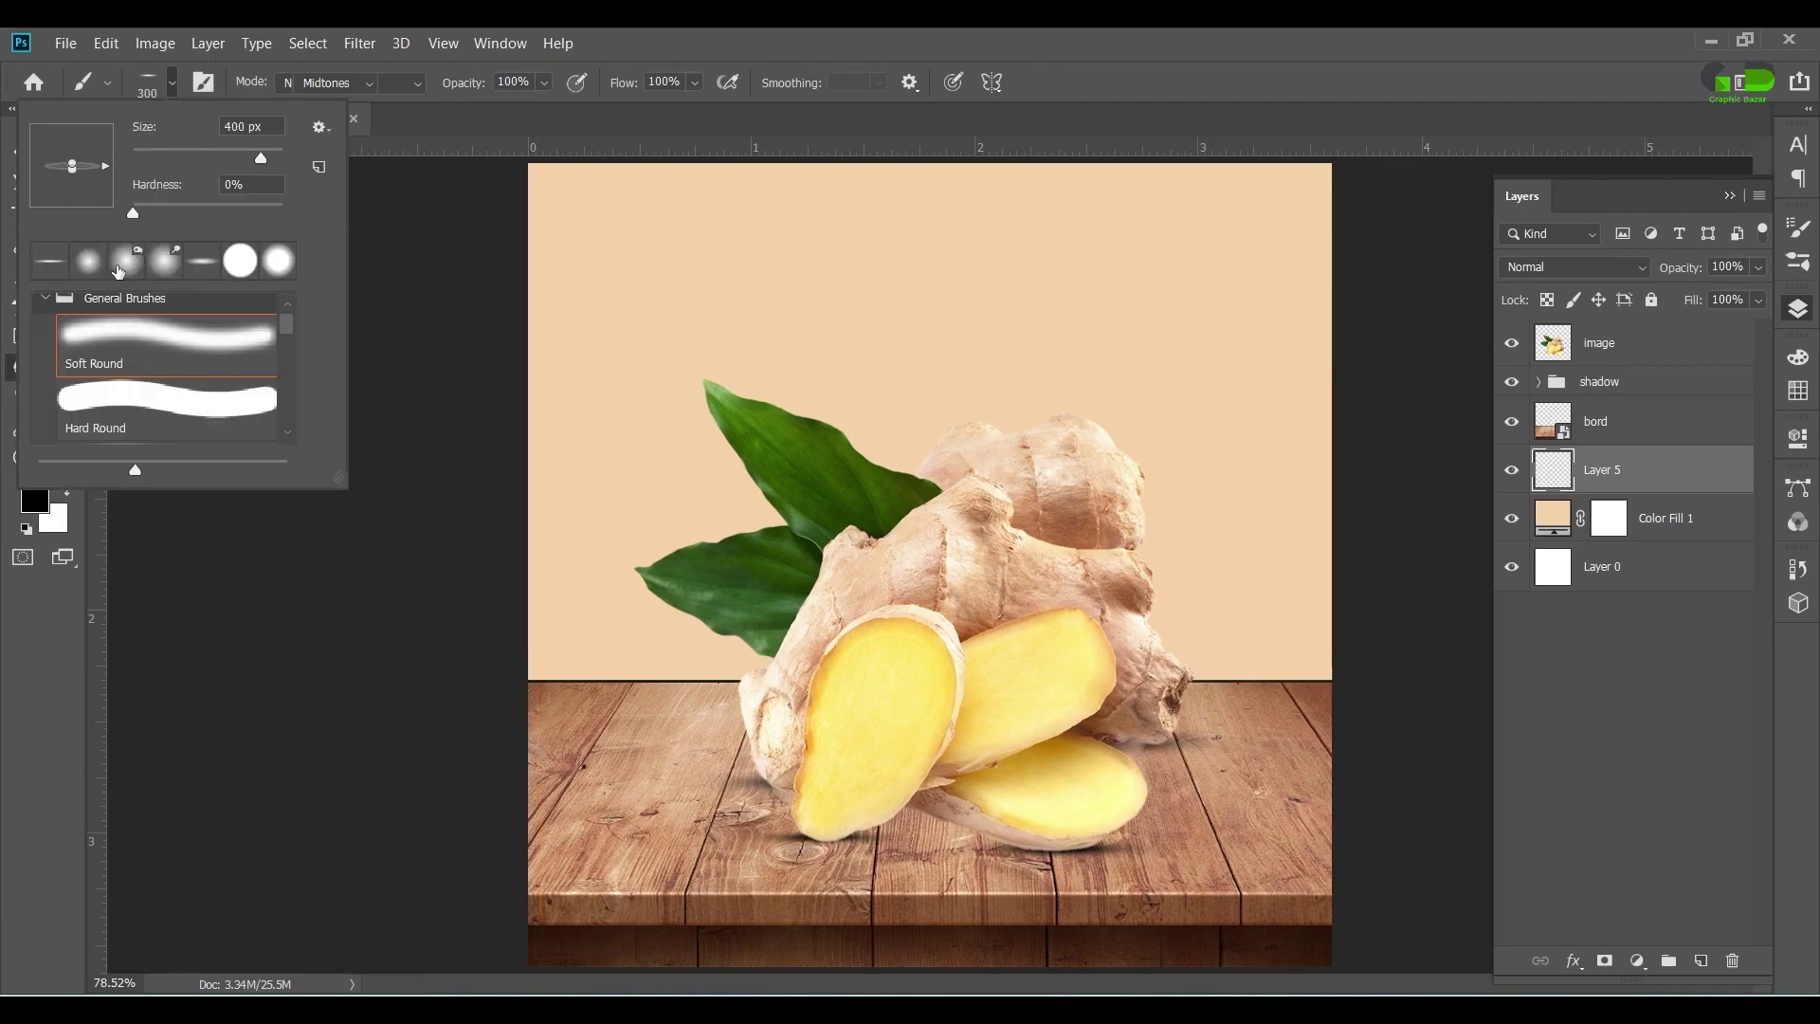
left_click(737, 38)
key("b")
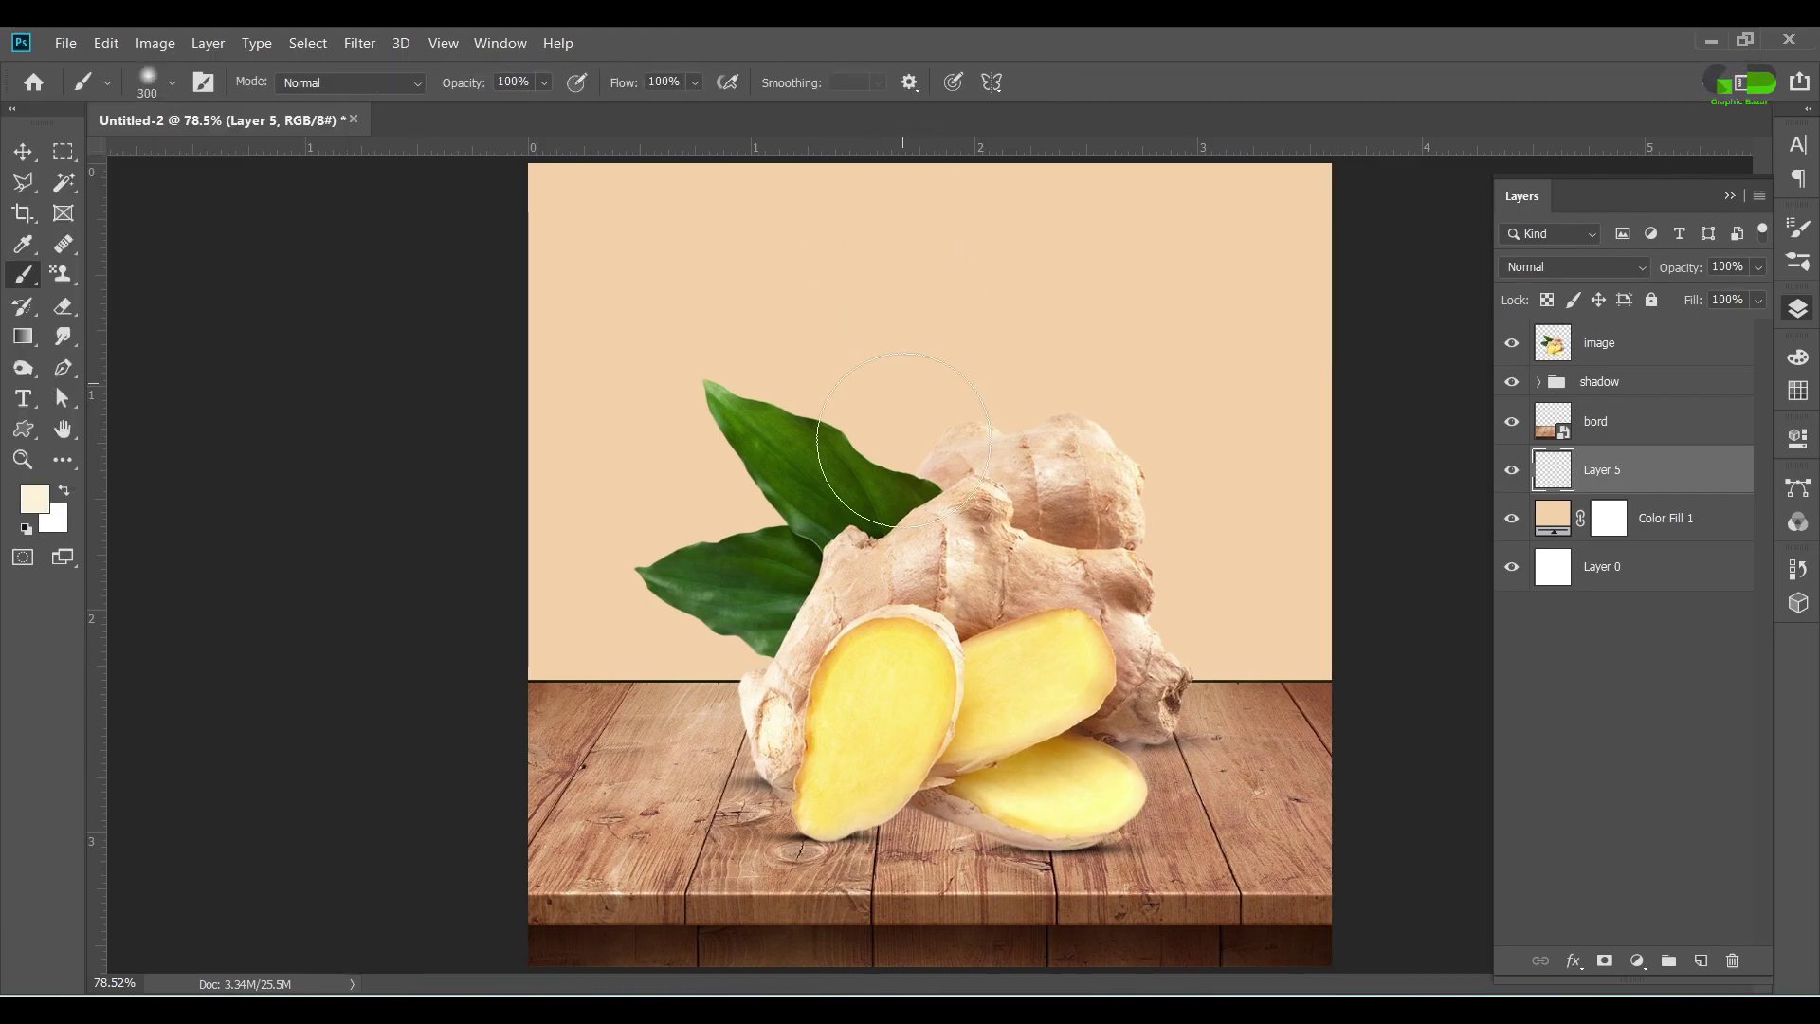
key("bracketright")
key("bracketright")
key("bracketright")
key("bracketright")
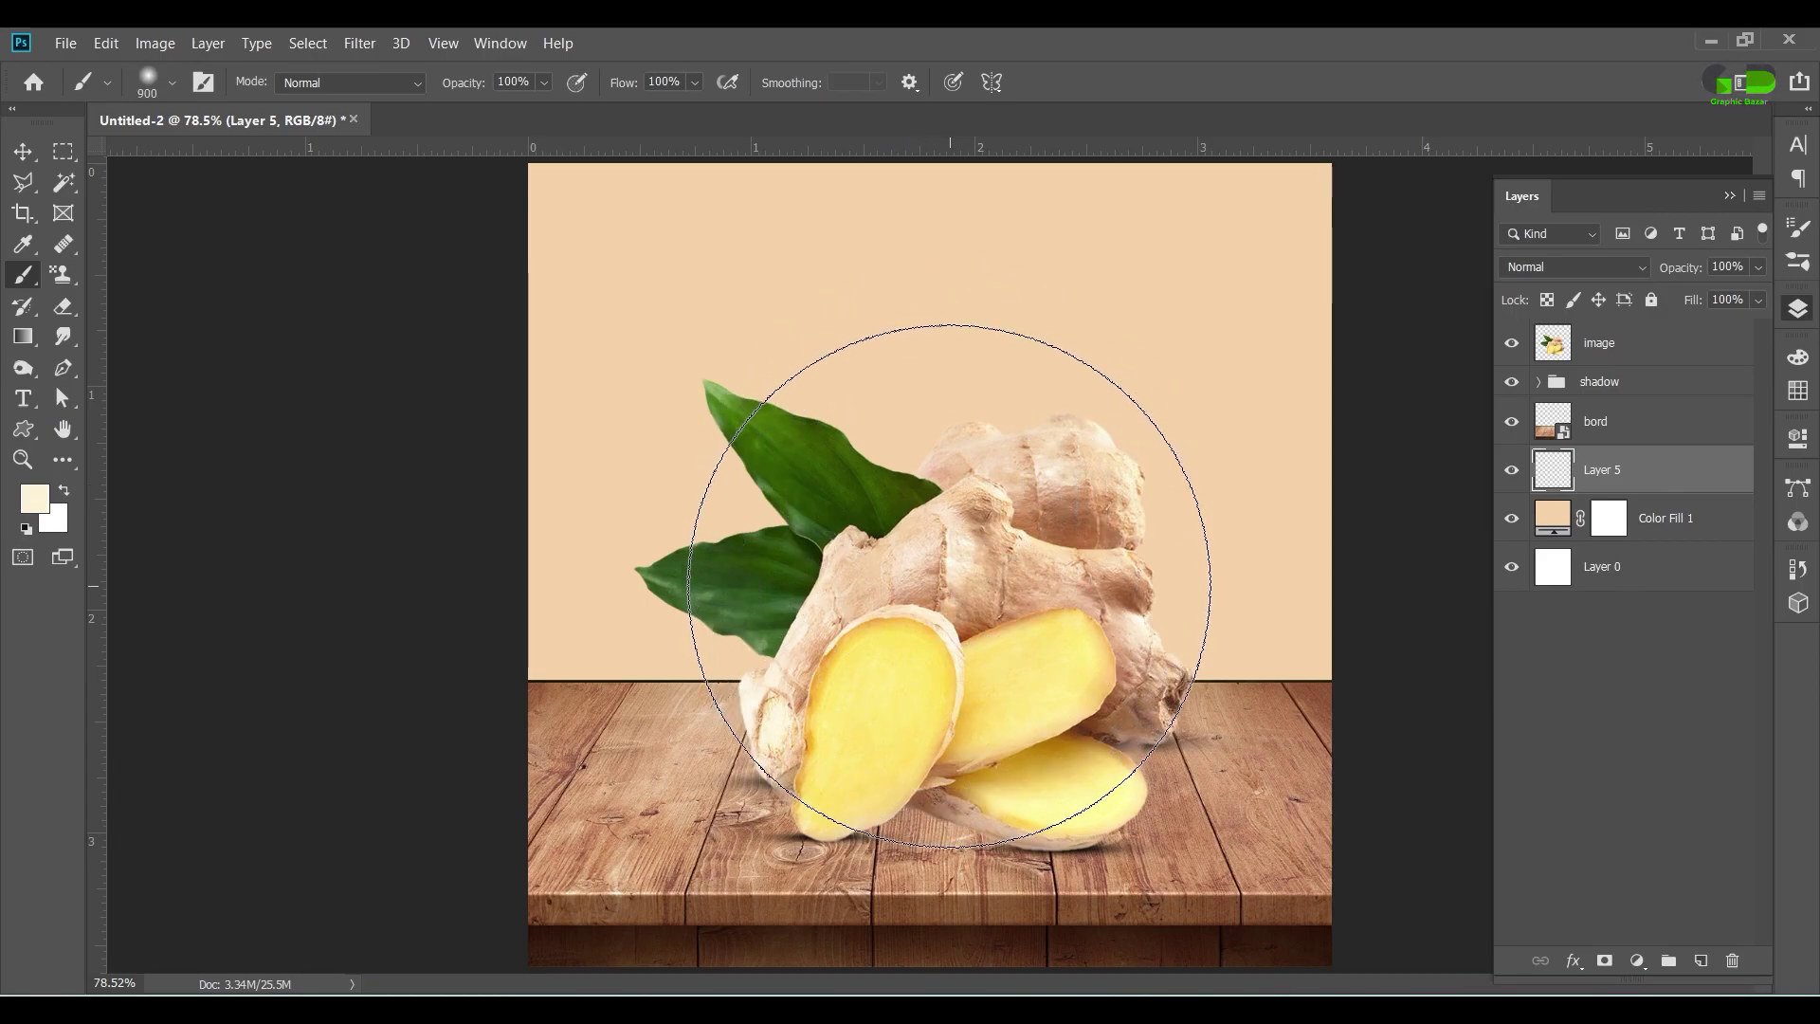
key("bracketright")
key("bracketright")
key("bracketright")
left_click_drag(931, 618, 938, 606)
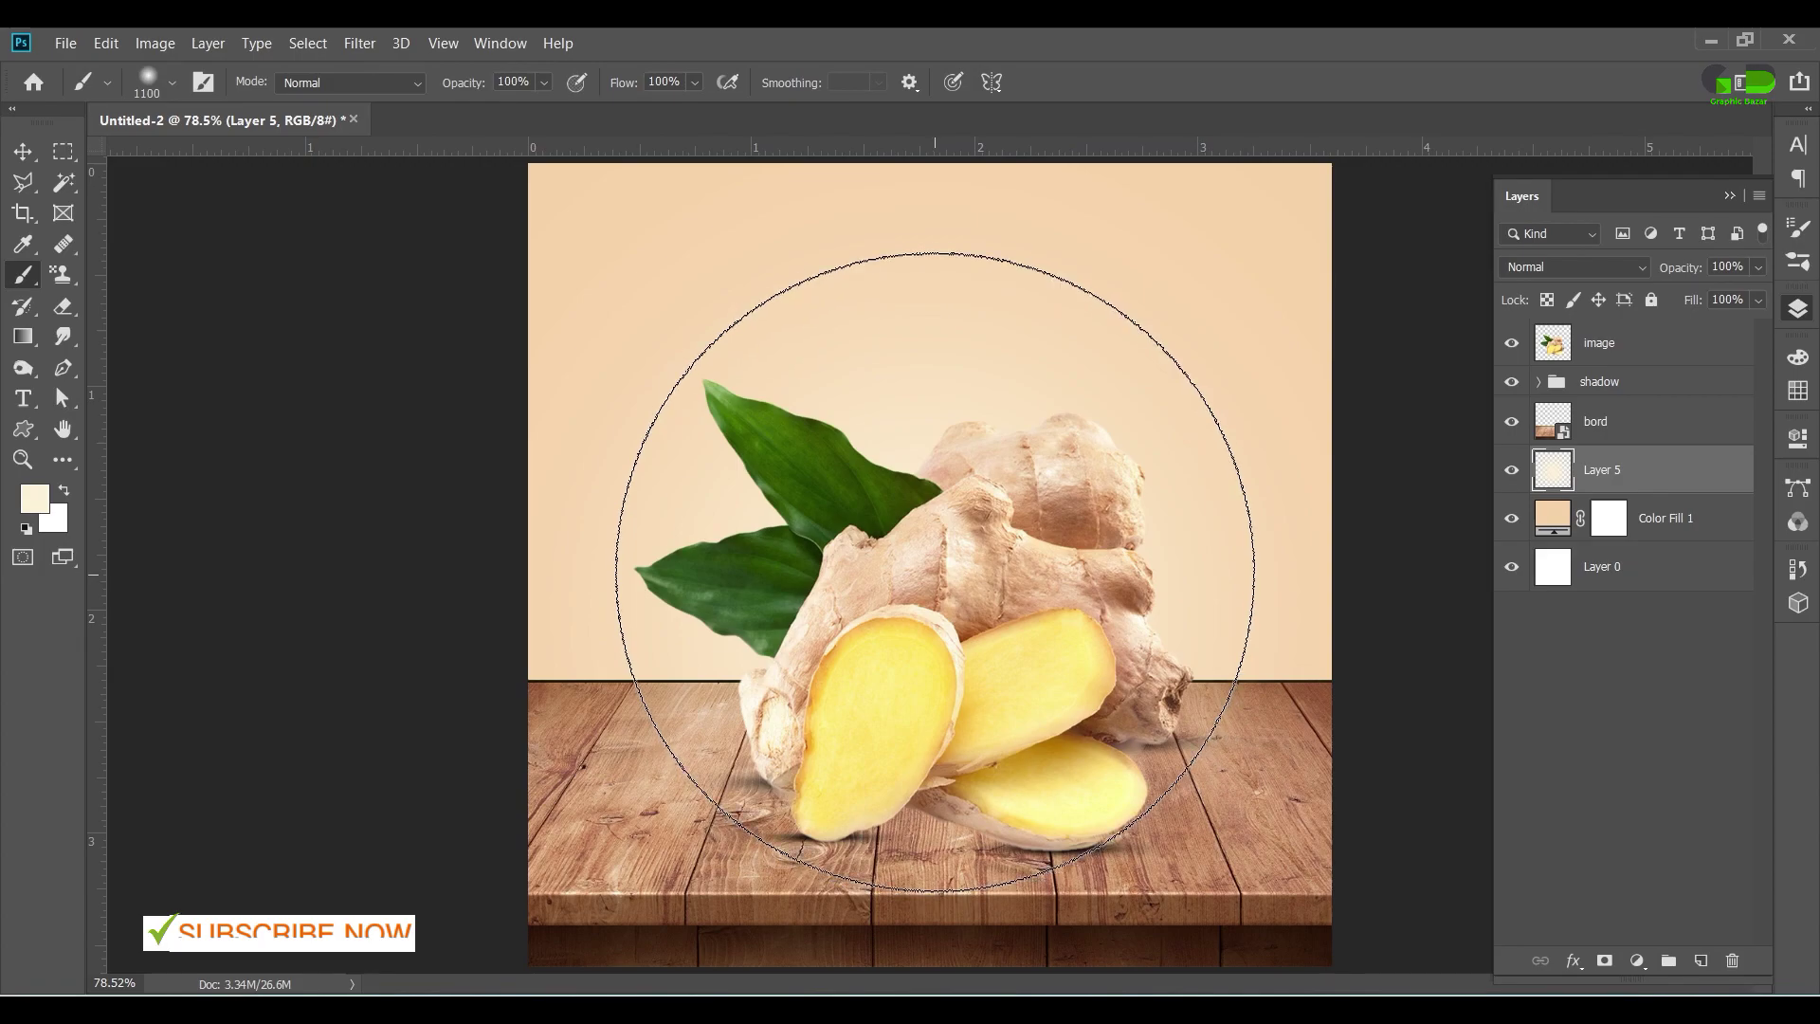
left_click_drag(935, 563, 934, 554)
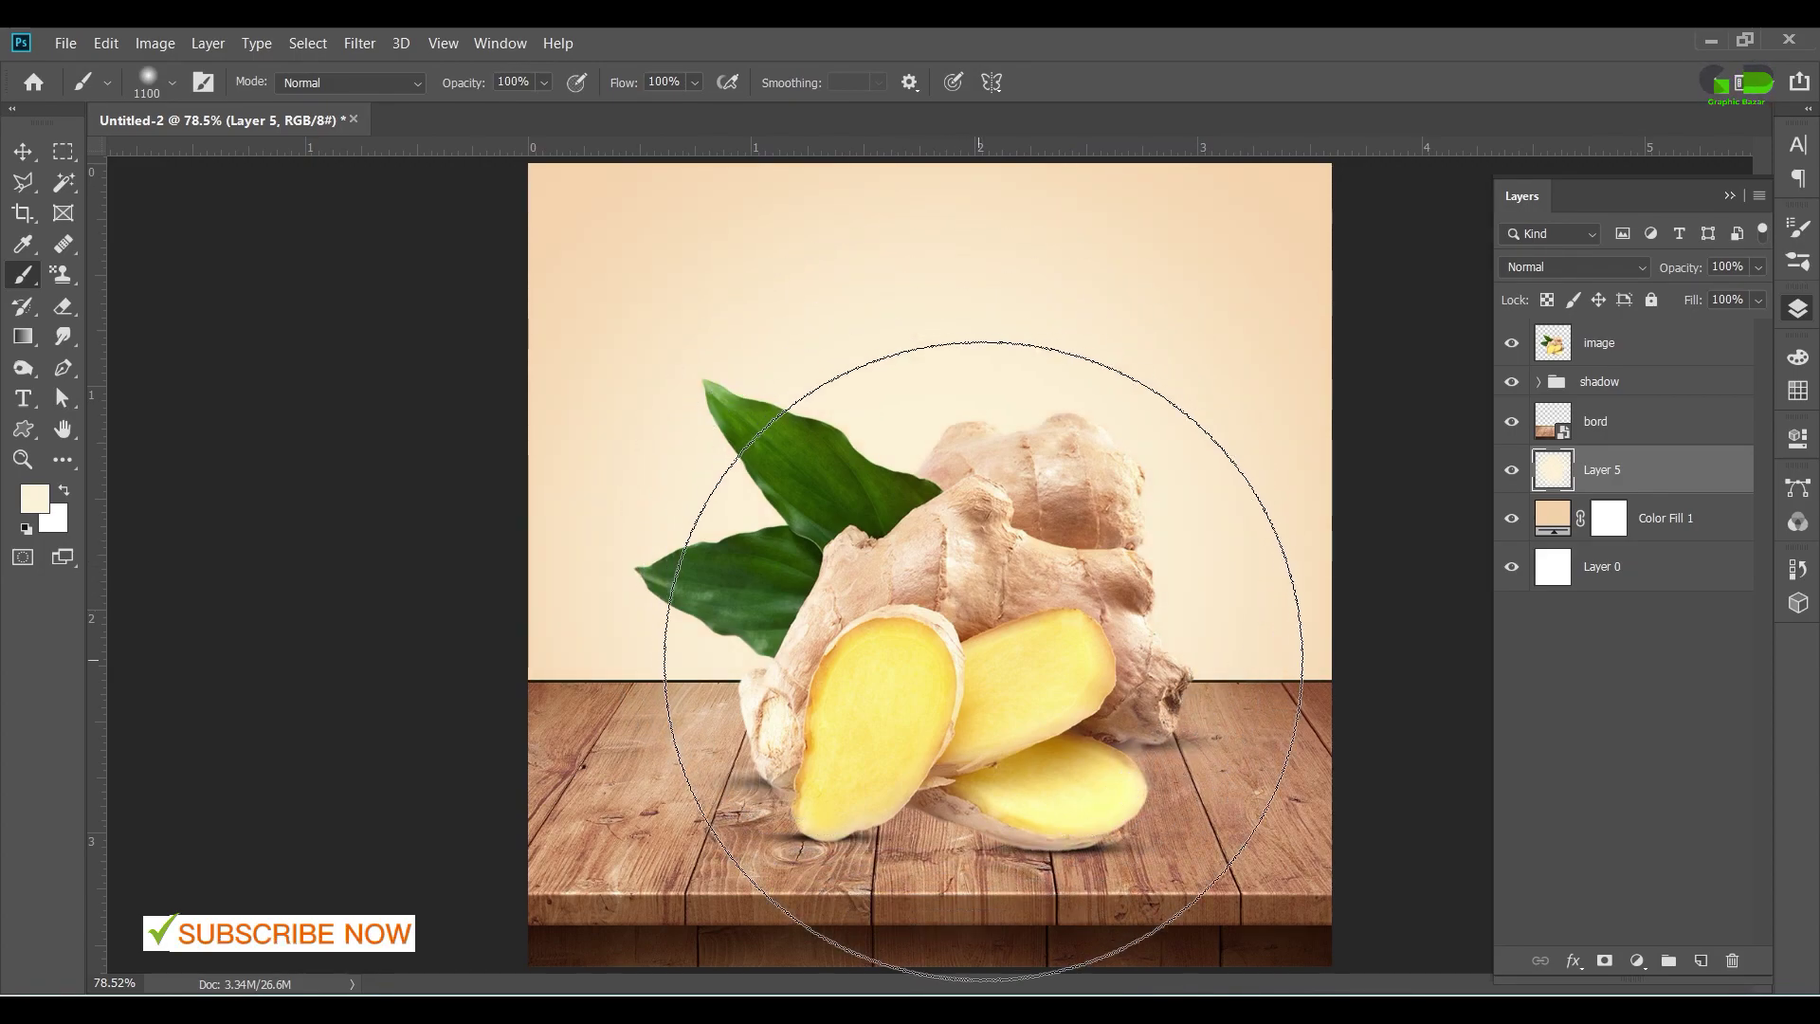
left_click(24, 152)
Step: Open a new Untitled-3 document, then rasterize the bord layer and add a layer mask
left_click(1579, 761)
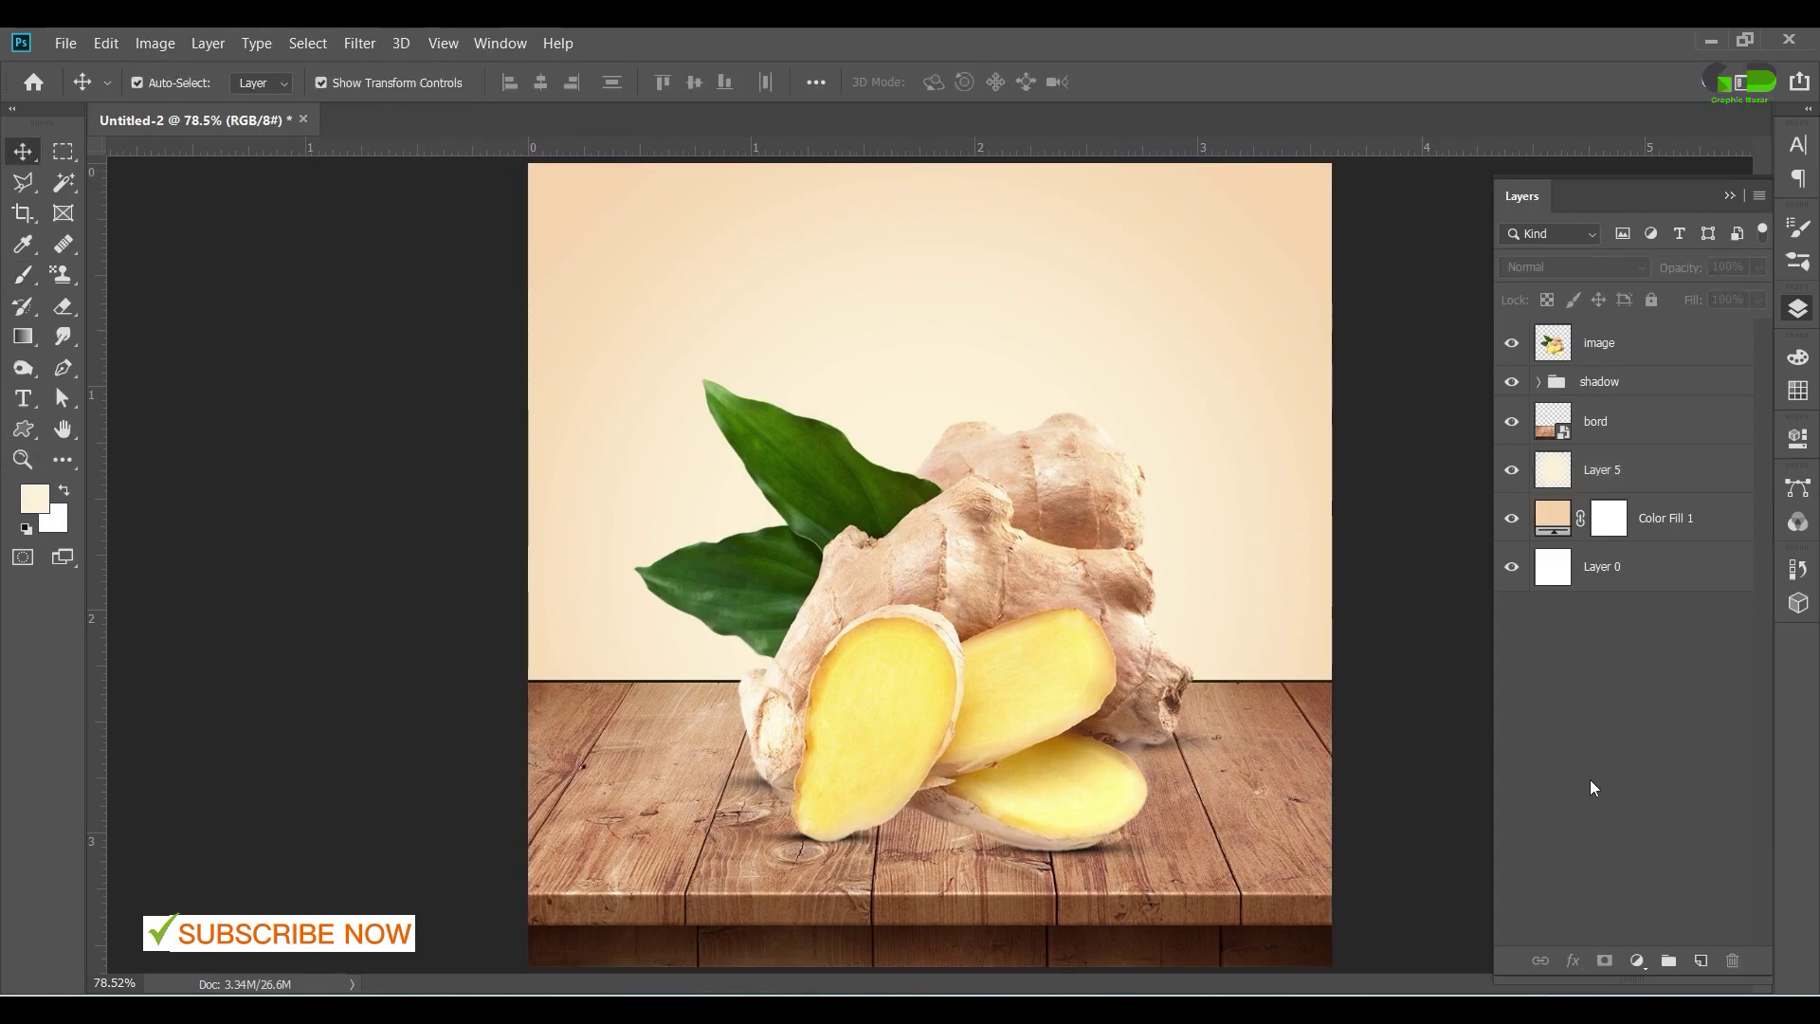
key("ctrl+n")
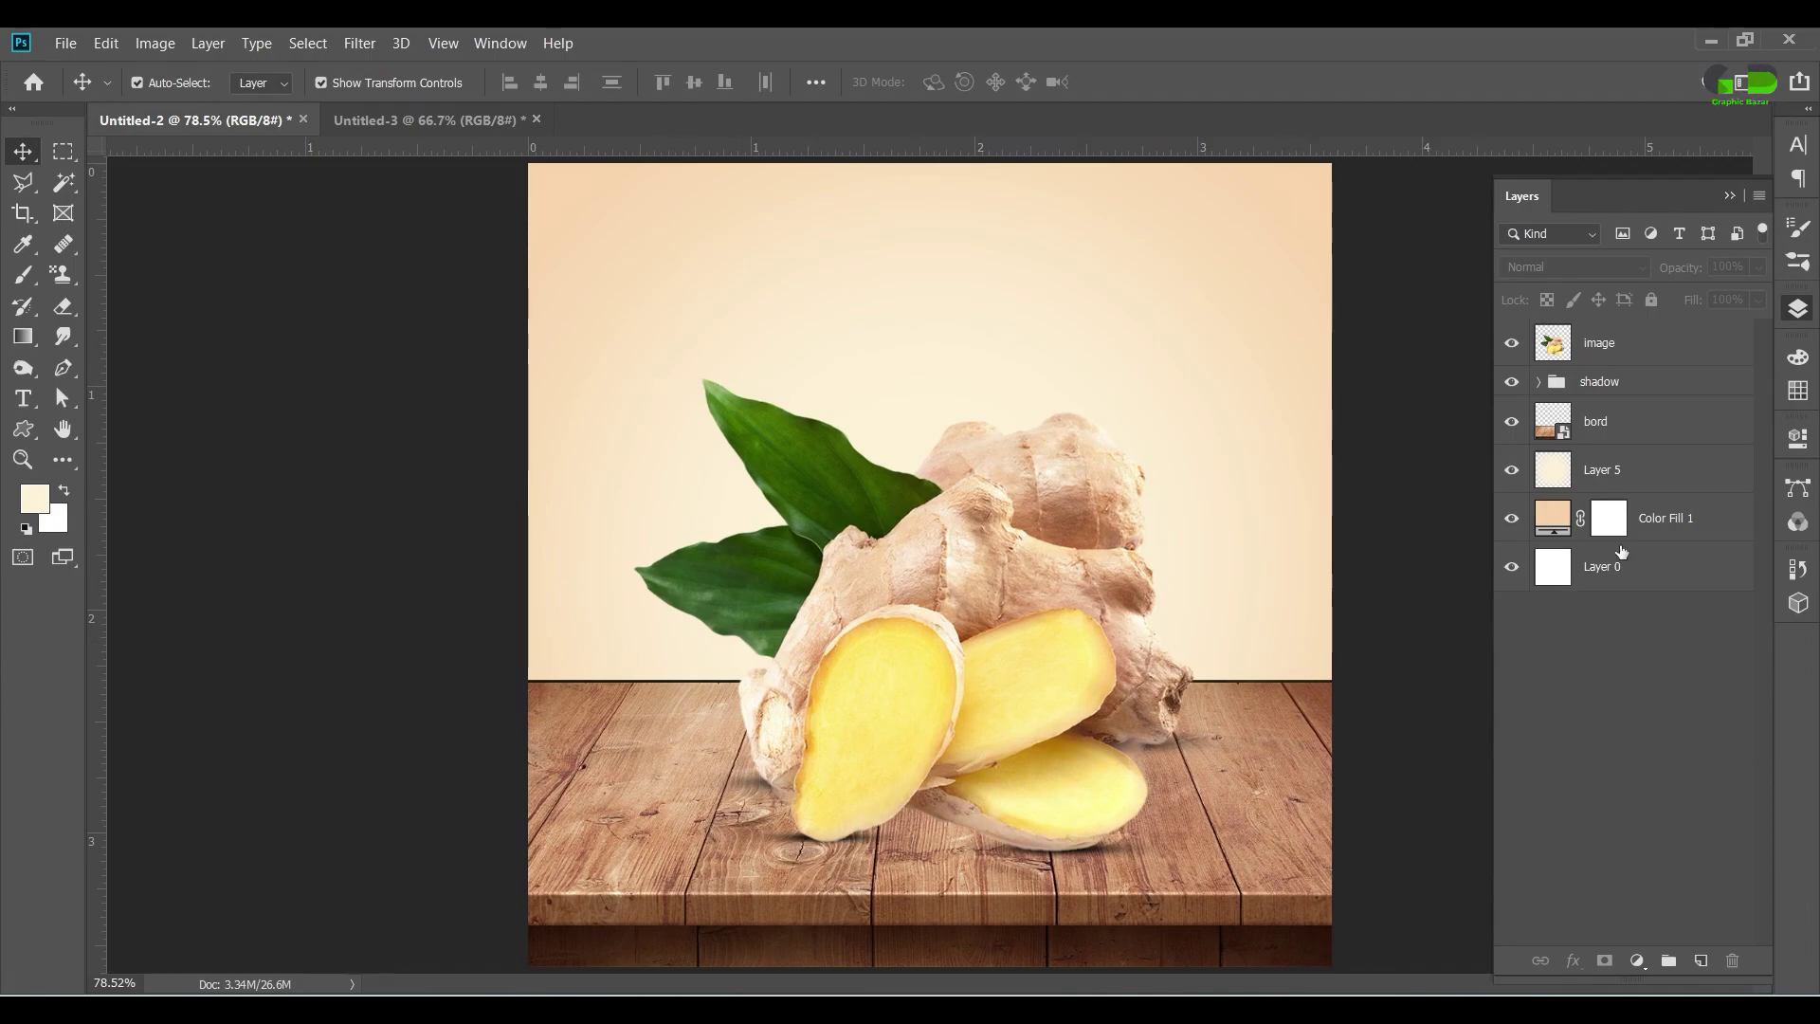
right_click(1613, 426)
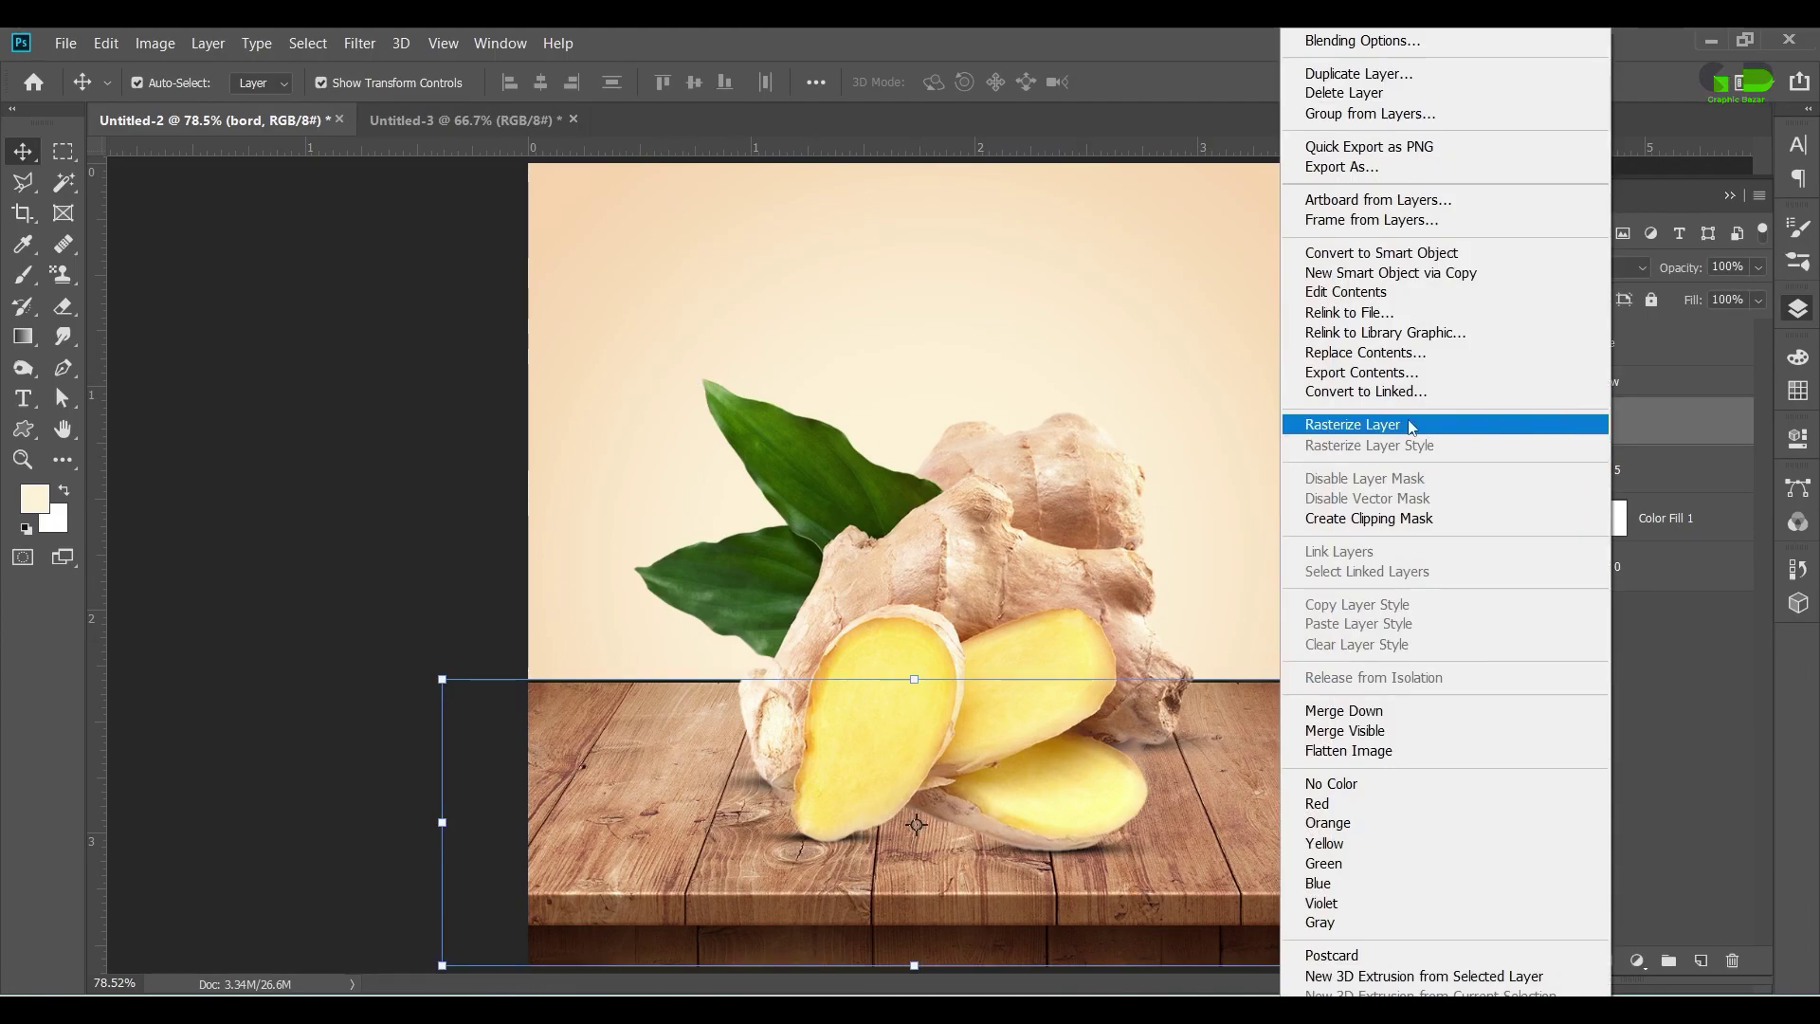
left_click(1411, 426)
left_click(1603, 957)
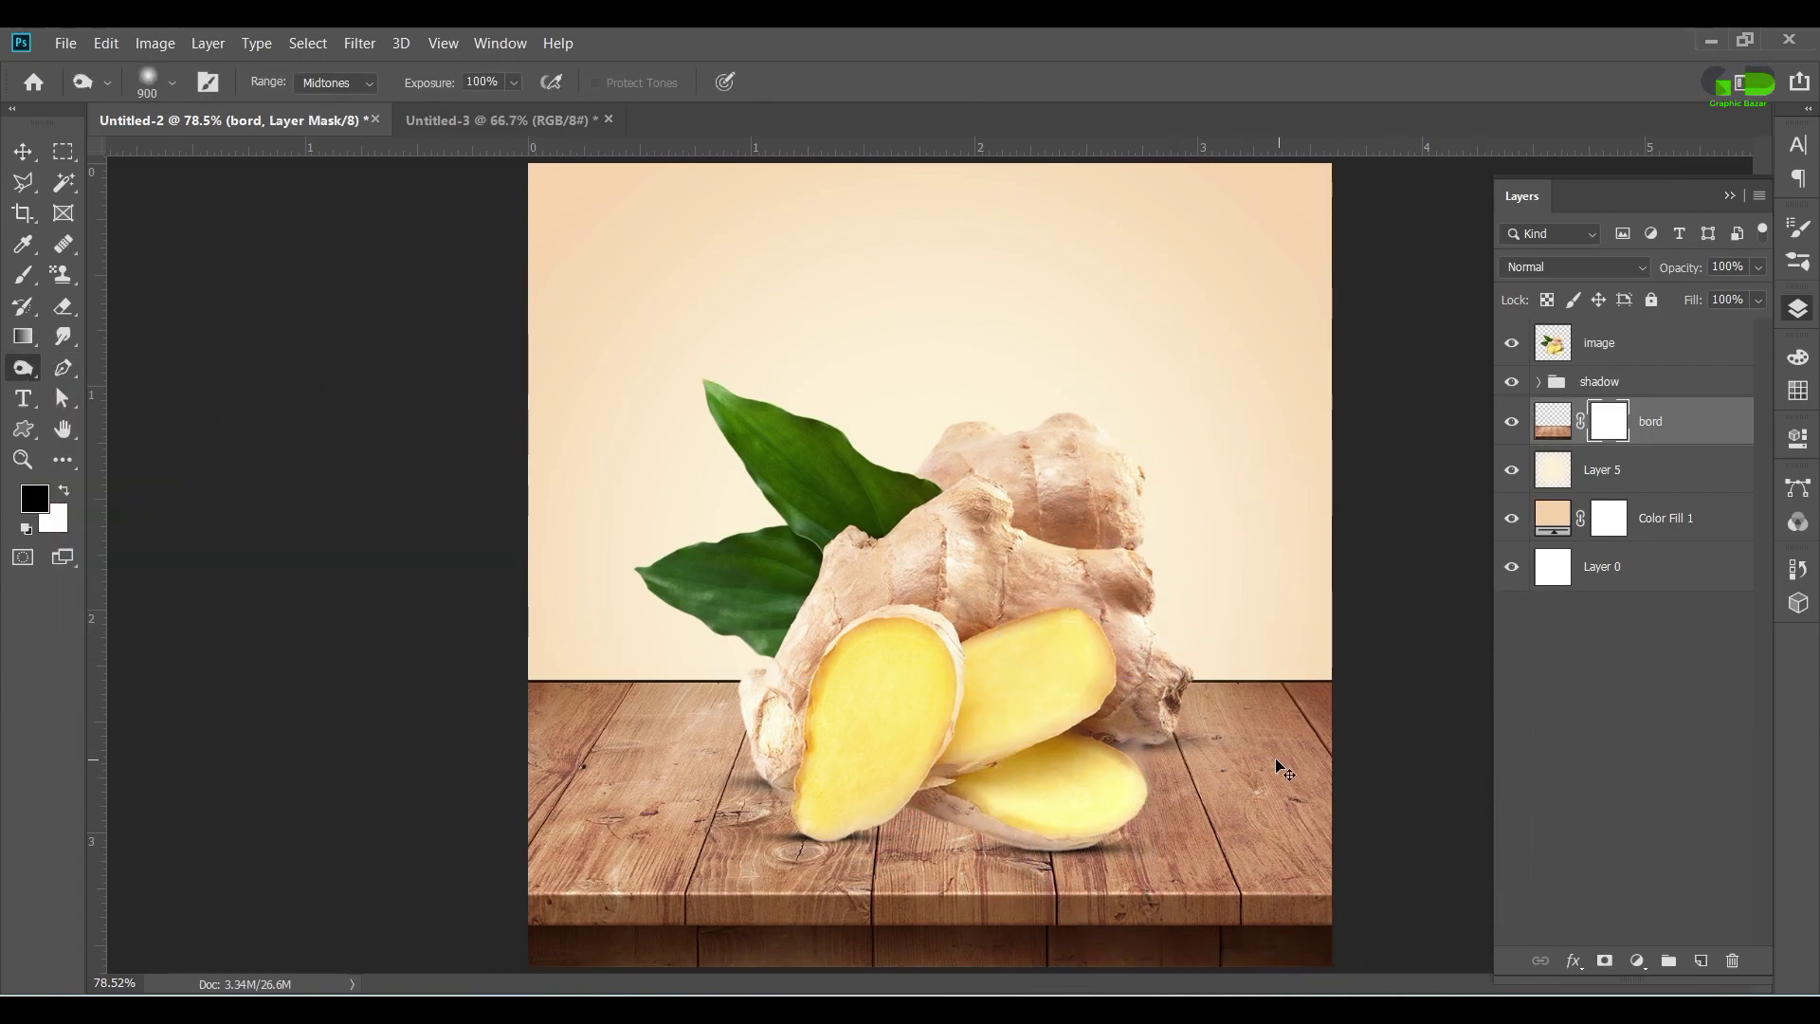
Step: Try masking the table's right back edge with a smaller brush at 61% opacity, undoing the strokes
left_click(22, 275)
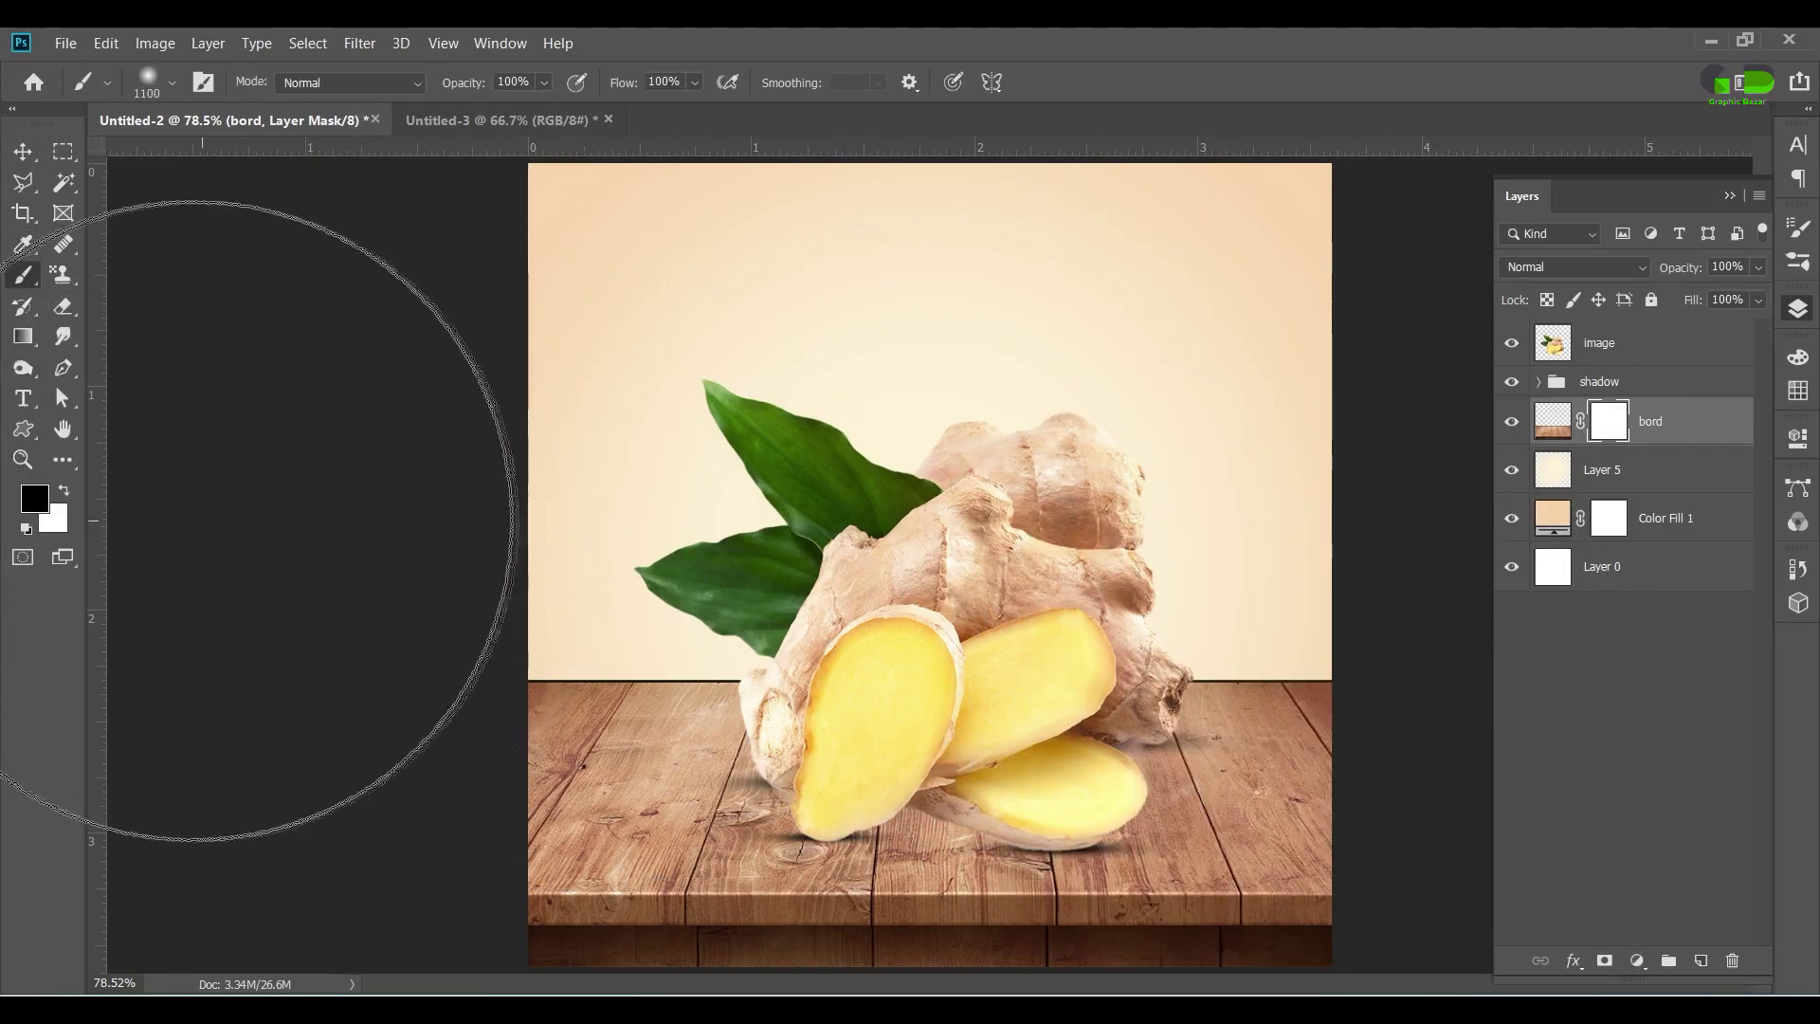
key("bracketleft")
key("bracketleft")
key("bracketleft")
key("bracketleft")
key("bracketleft")
key("bracketleft")
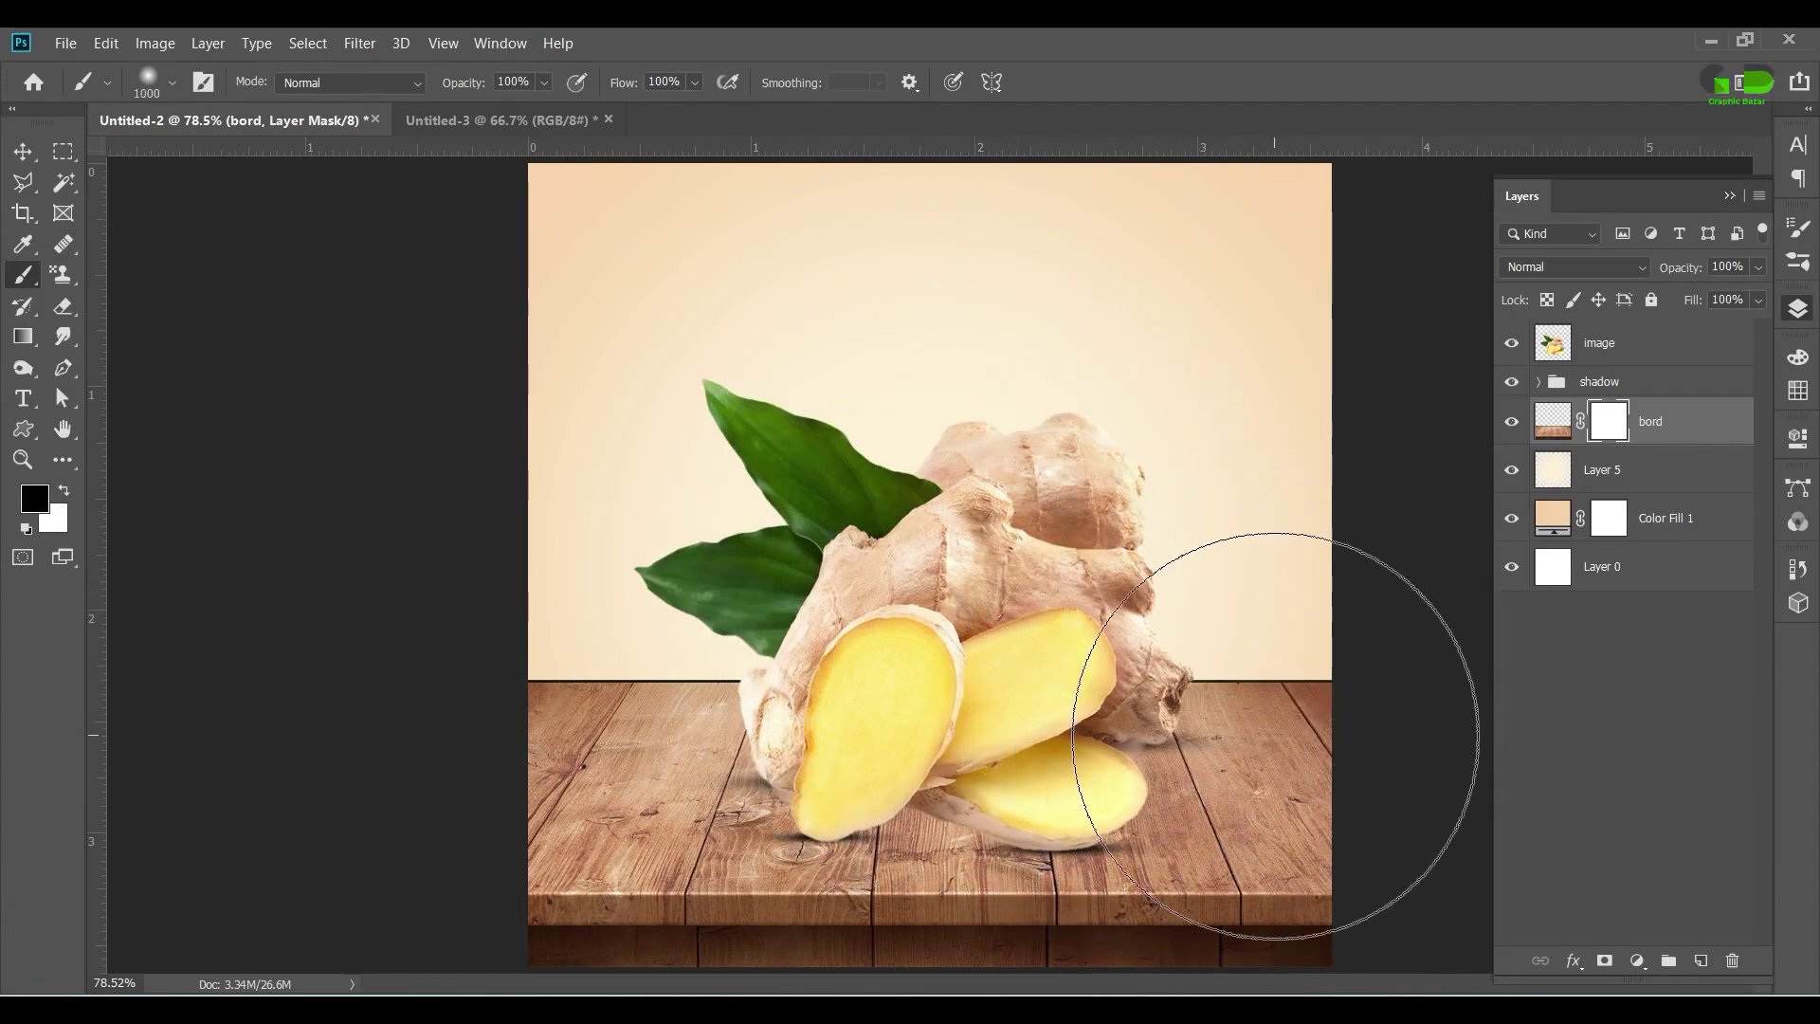
key("bracketleft")
key("bracketleft")
mouse_move(1340, 702)
left_mouse_down()
mouse_move(1239, 662)
mouse_move(1218, 675)
mouse_move(1210, 650)
left_mouse_up()
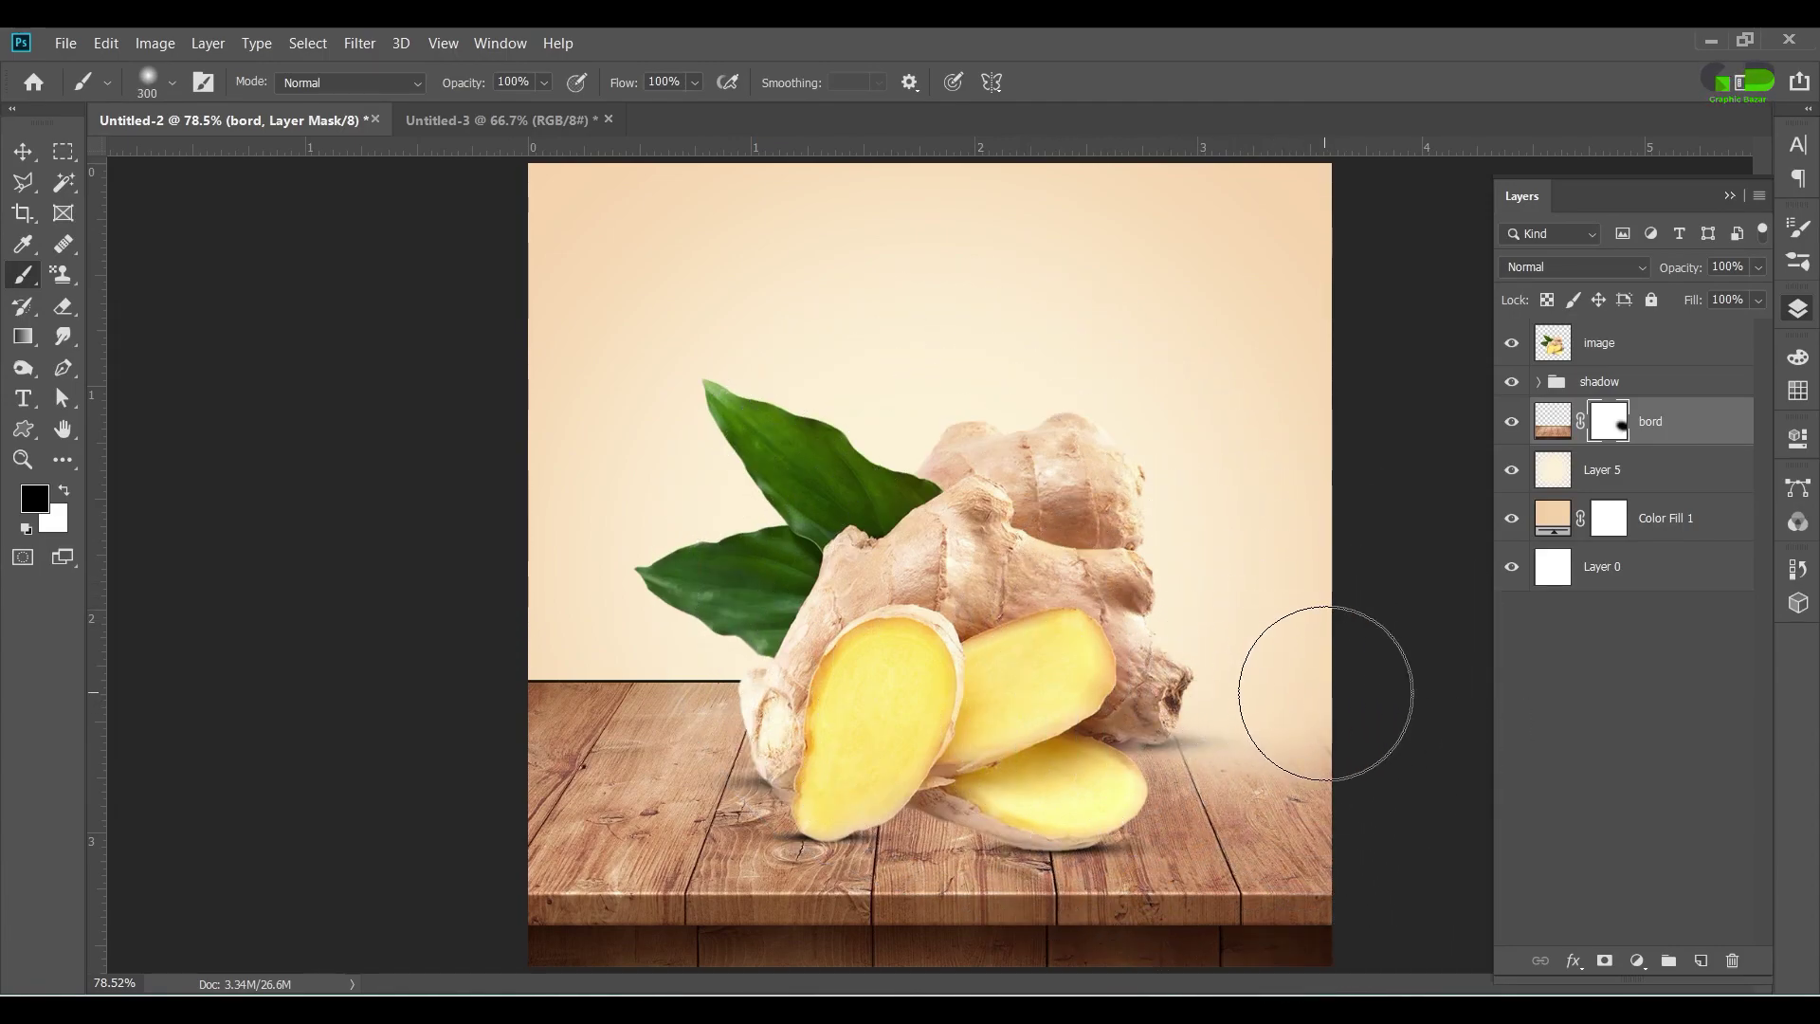
key("ctrl+z")
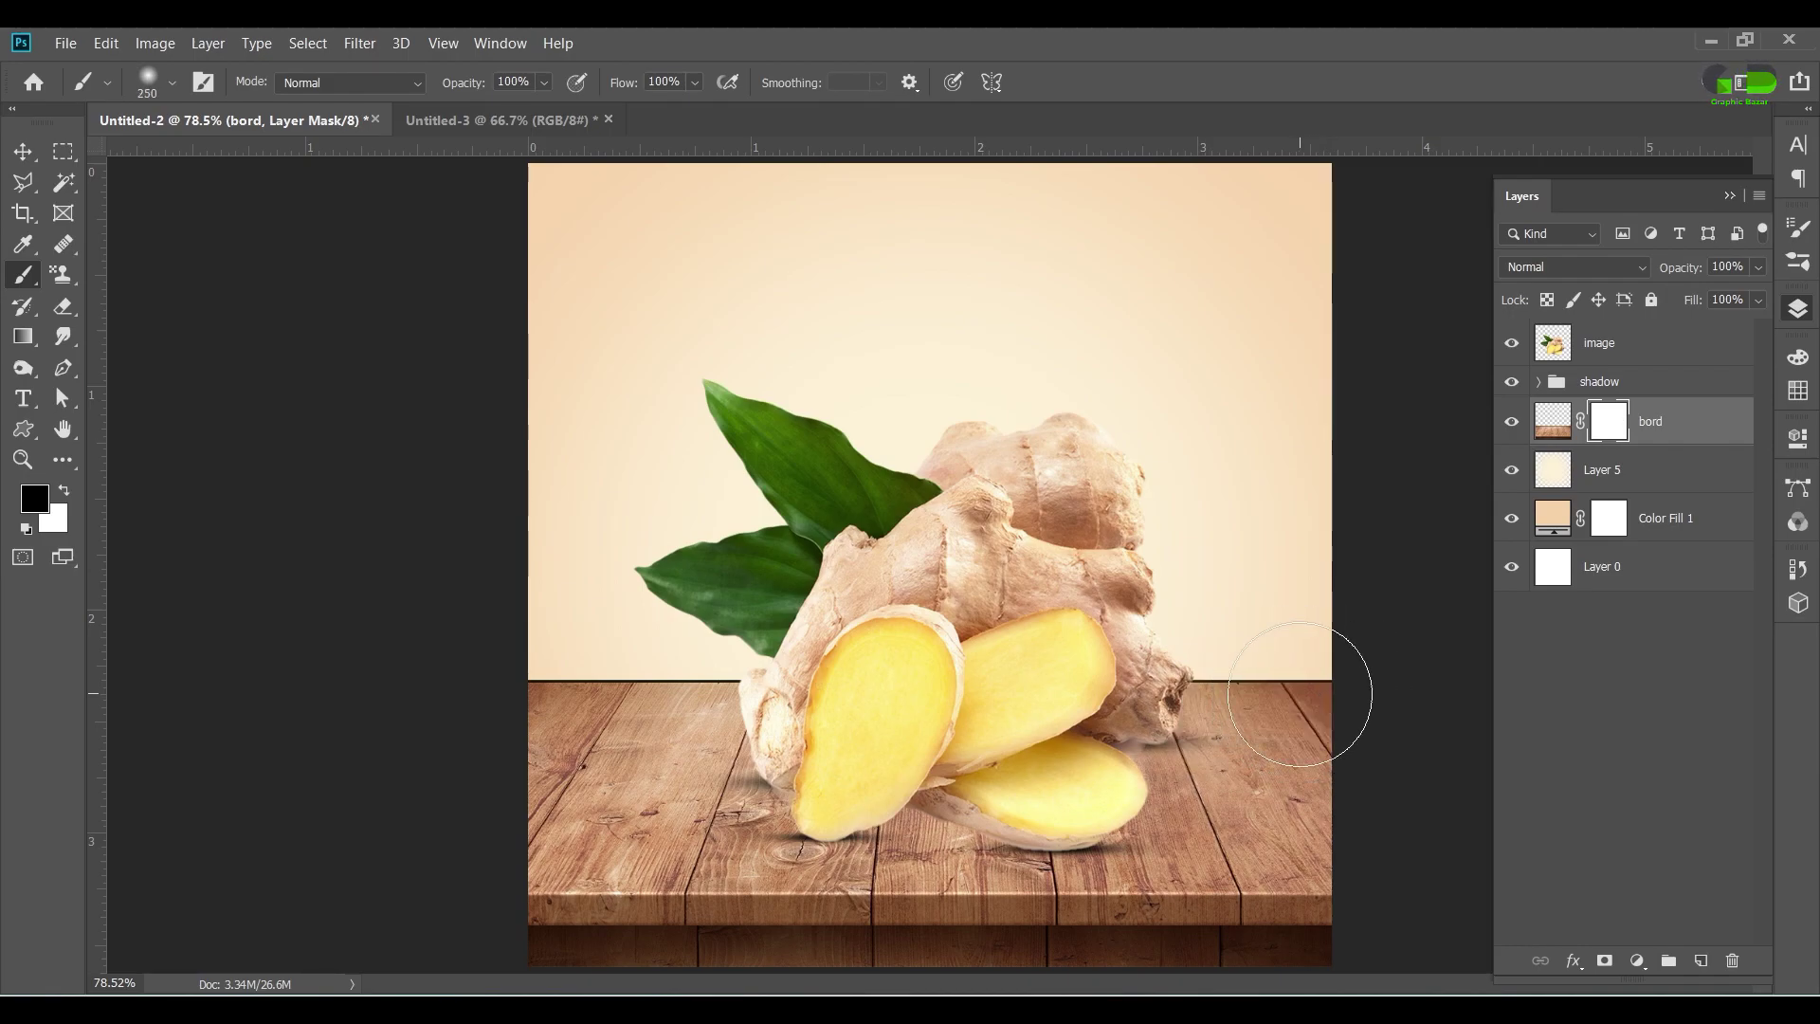
key("bracketleft")
left_click(546, 82)
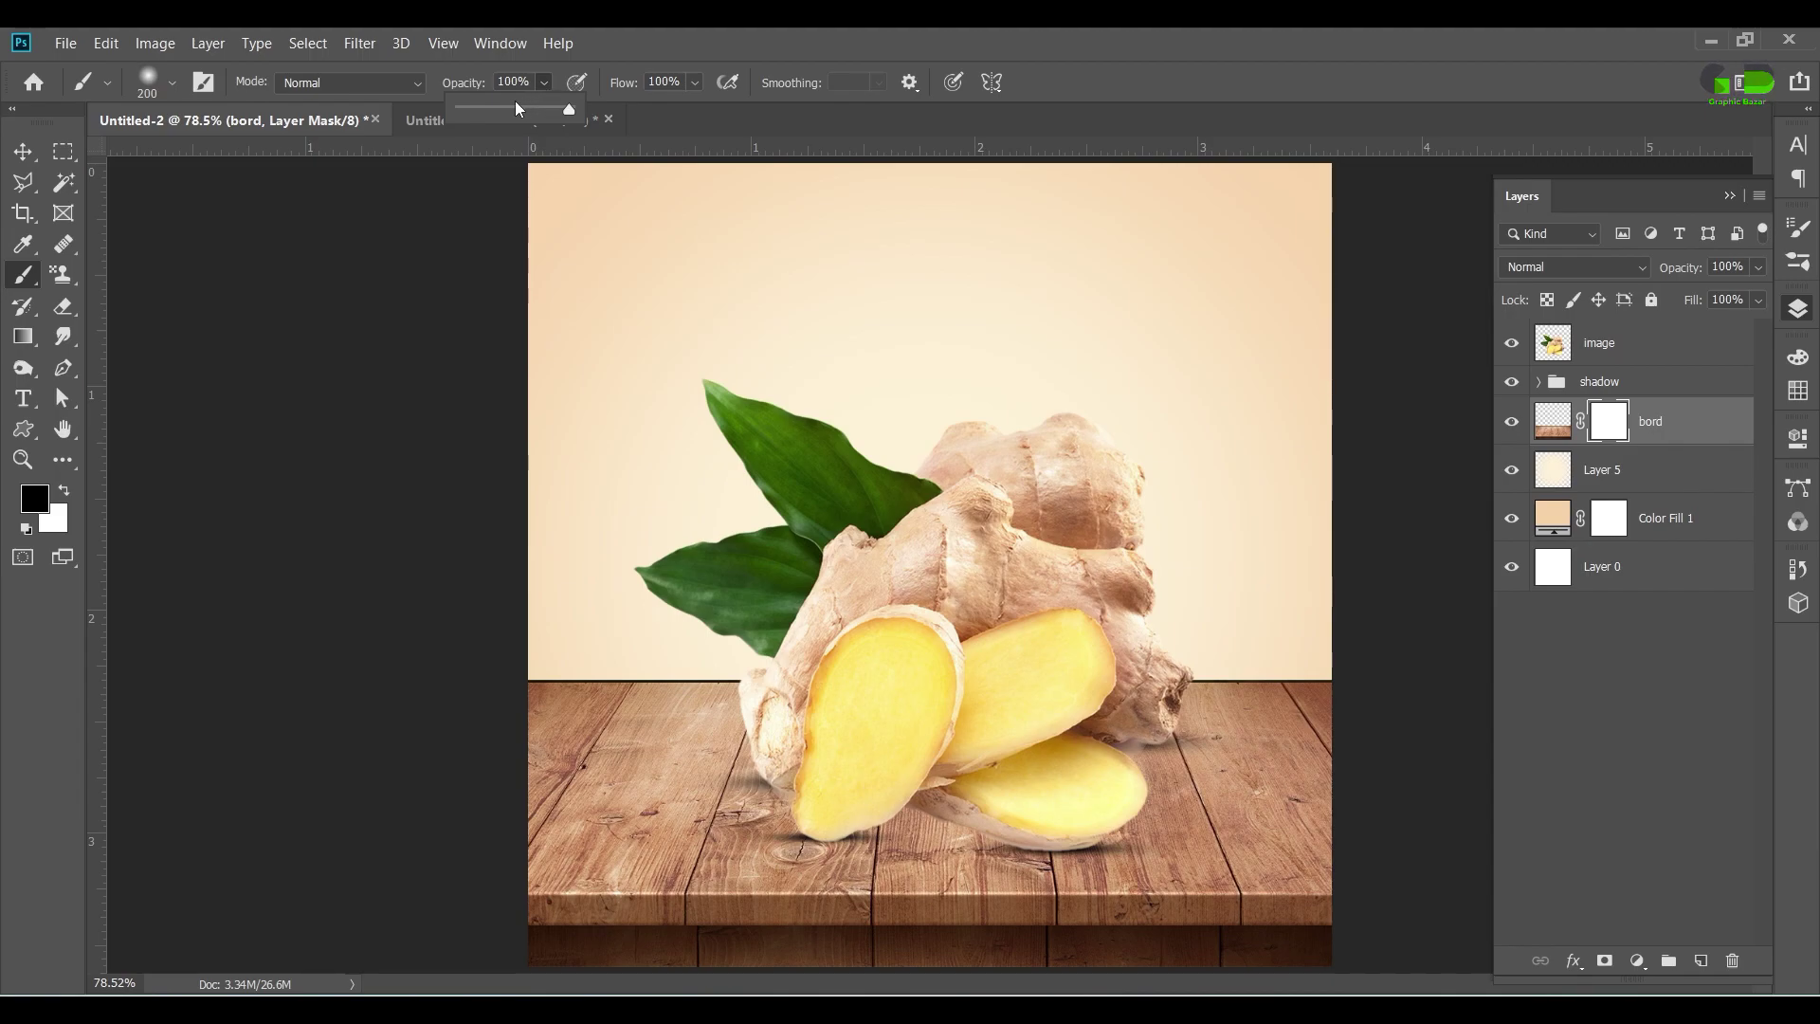
left_click(528, 109)
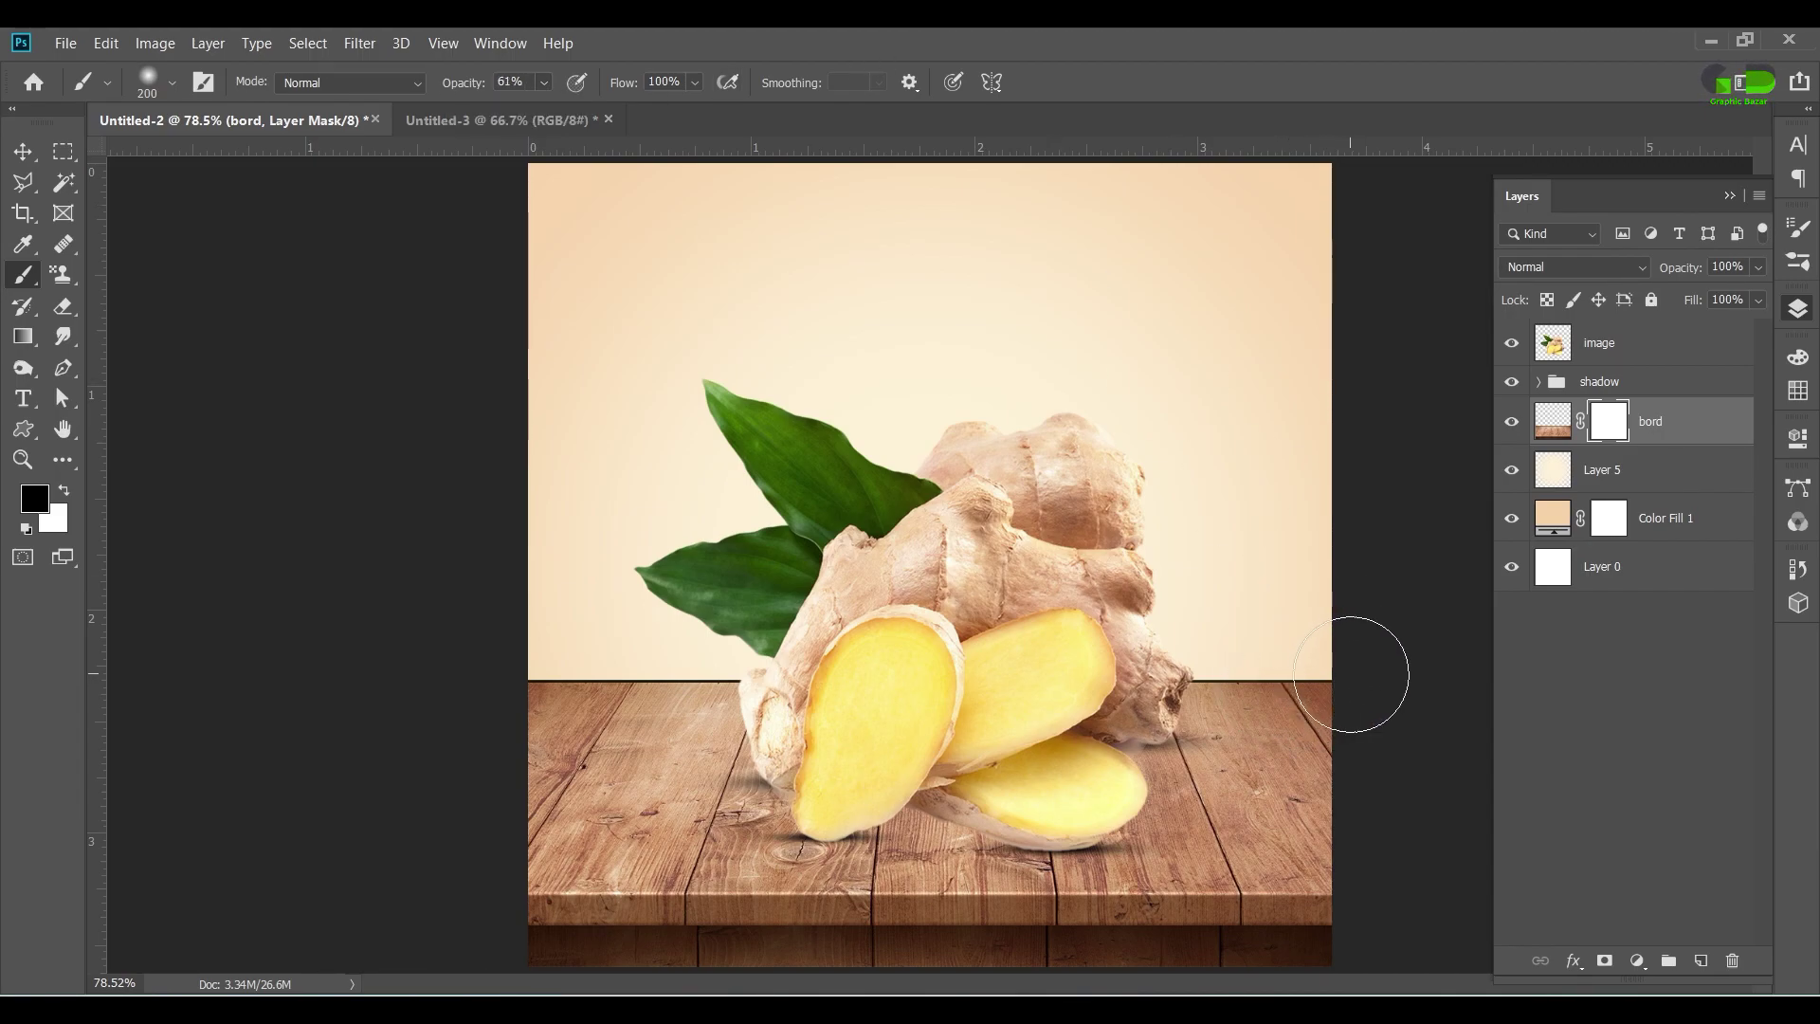
left_click_drag(1351, 674, 1280, 662)
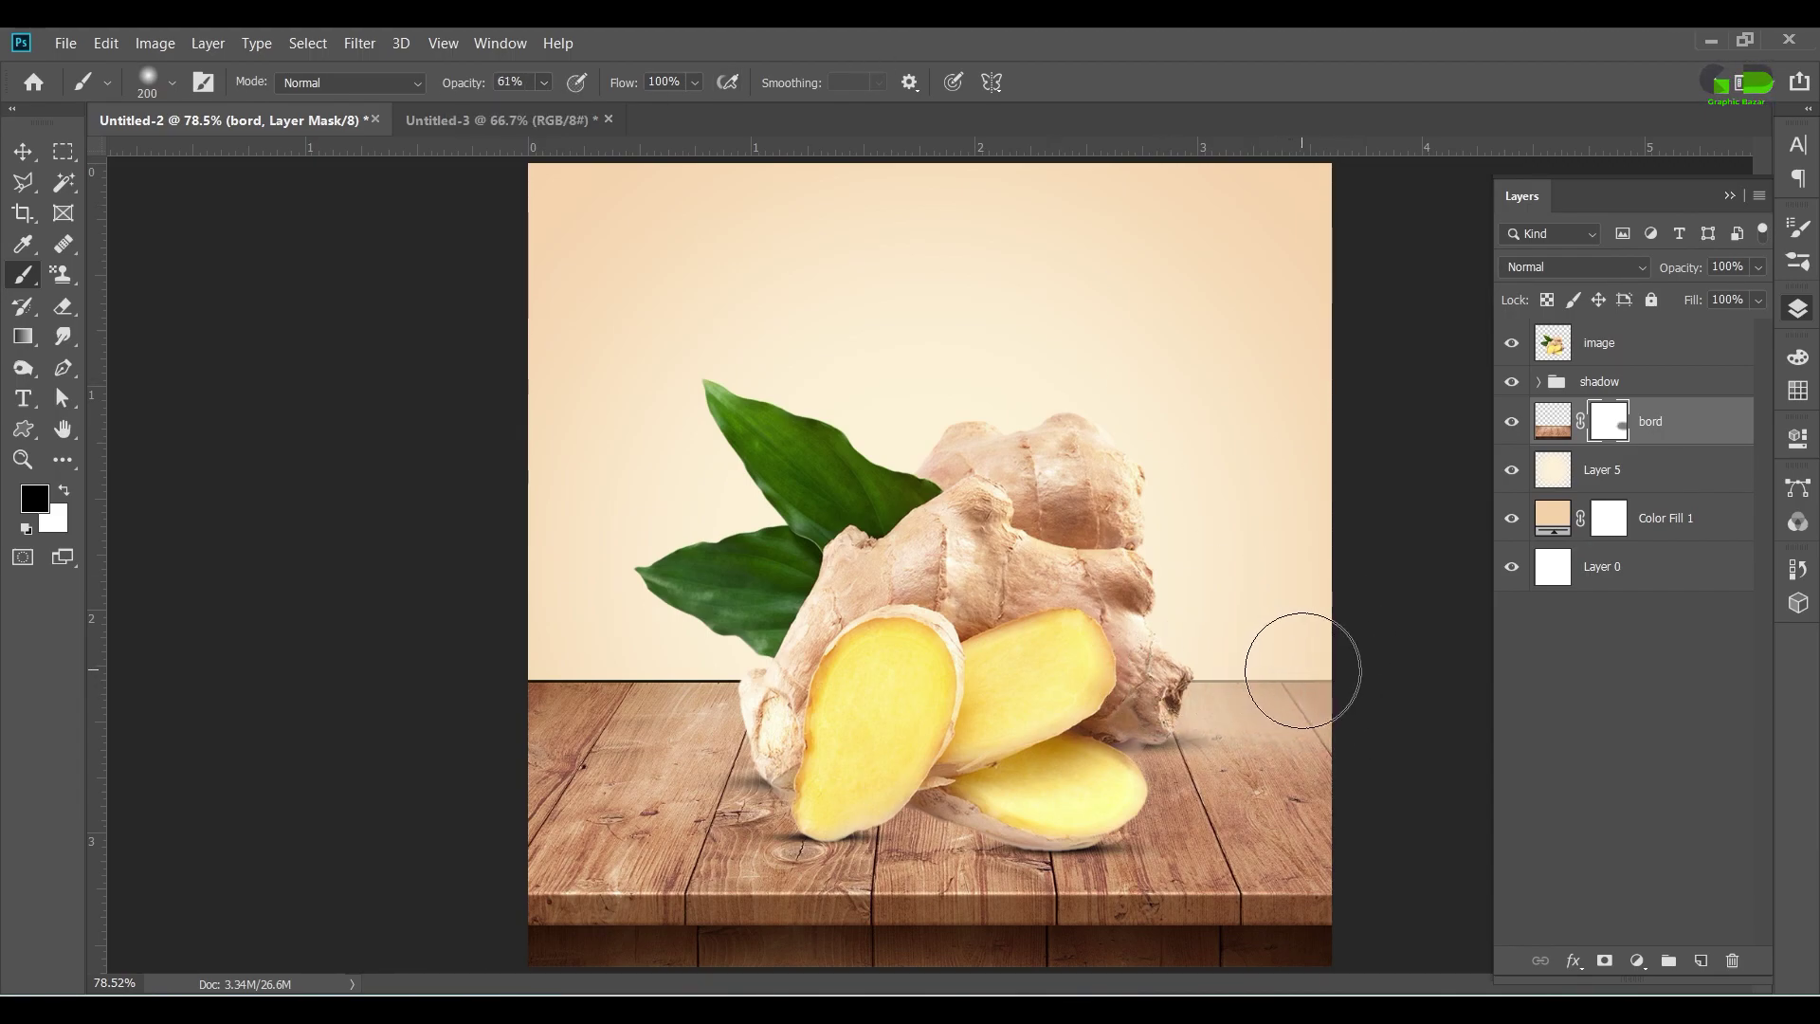
key("ctrl+z")
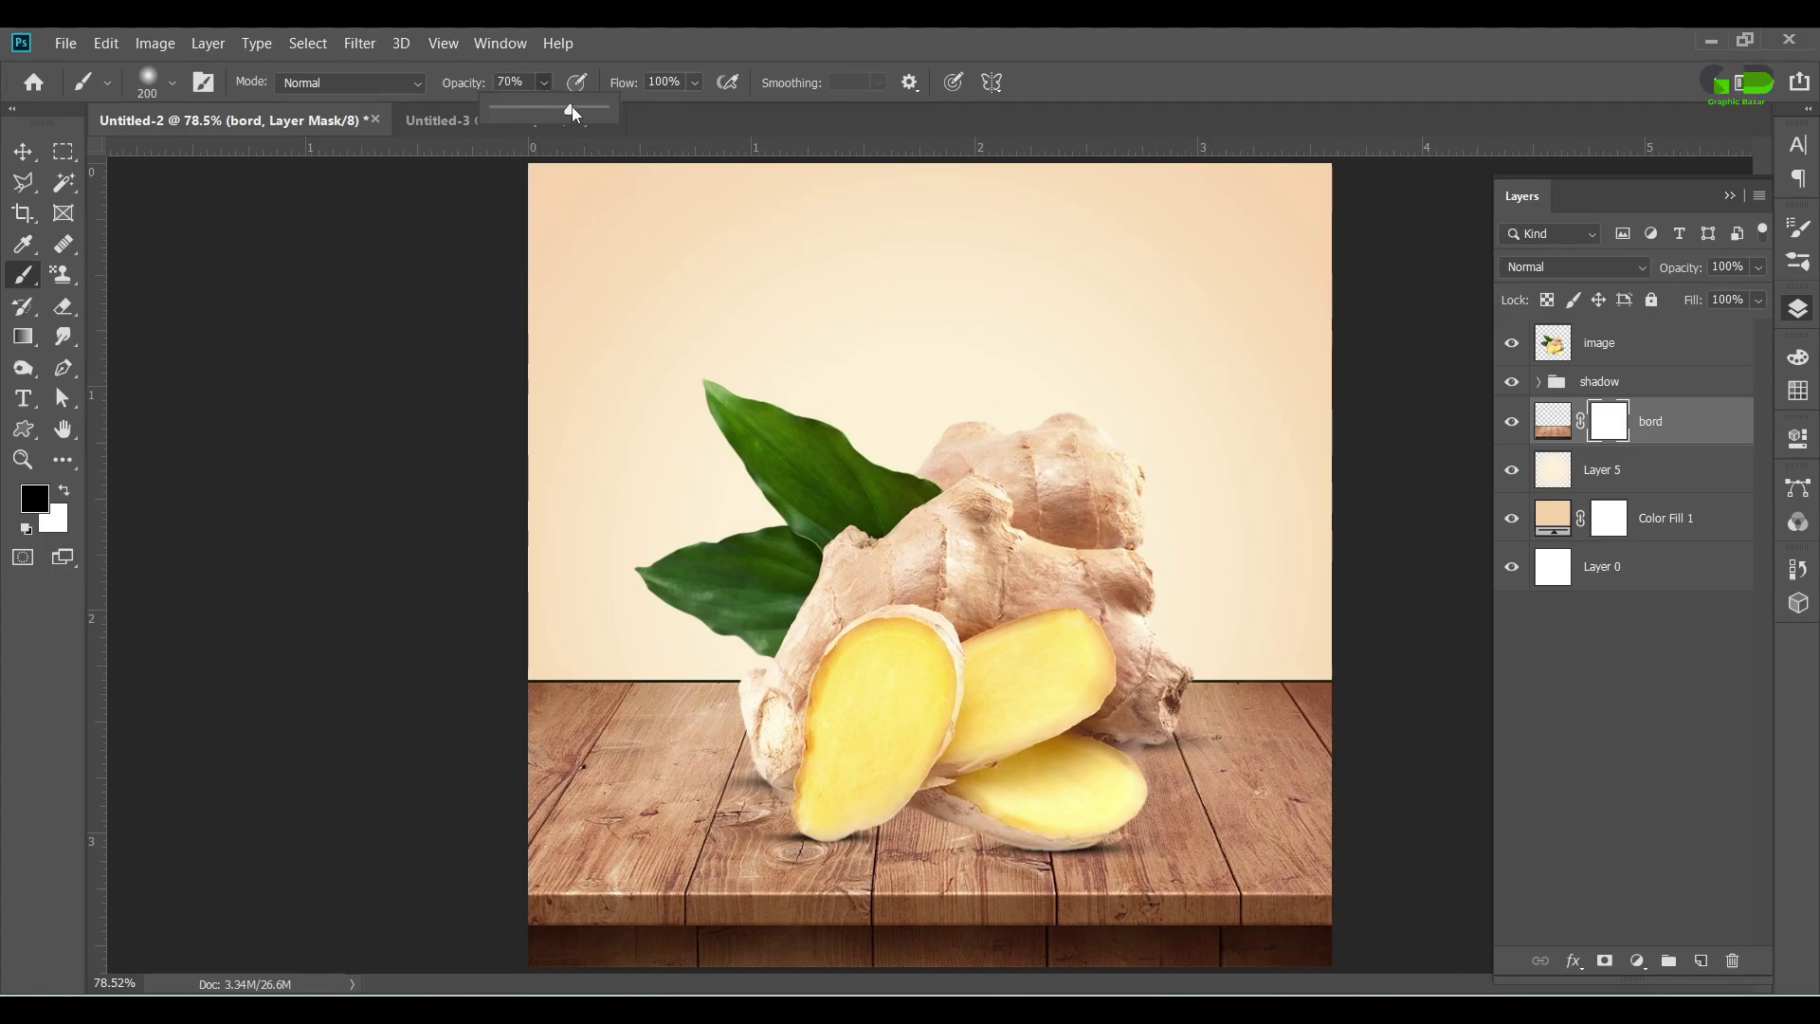
Step: Fade both sides of the tabletop's far edge with a larger mask brush at 78% opacity
left_click(585, 109)
key("bracketright")
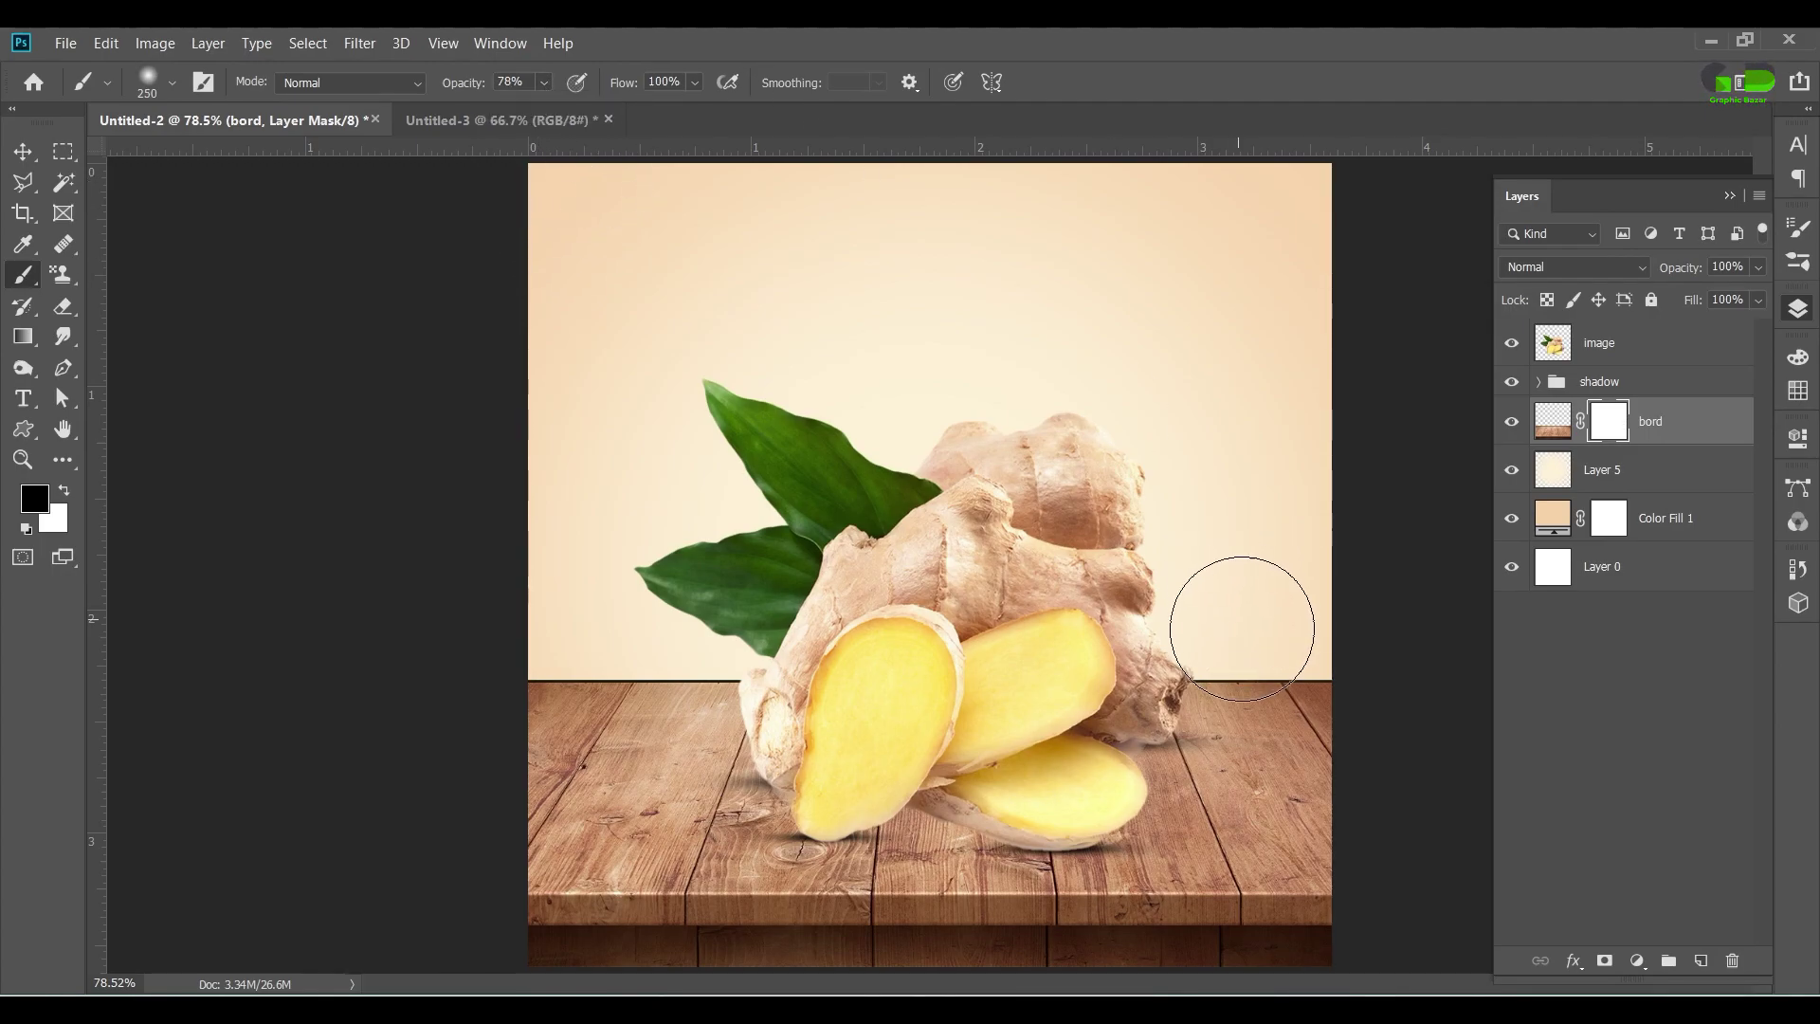
key("bracketright")
mouse_move(1379, 673)
left_mouse_down()
mouse_move(1210, 666)
mouse_move(1237, 657)
left_mouse_up()
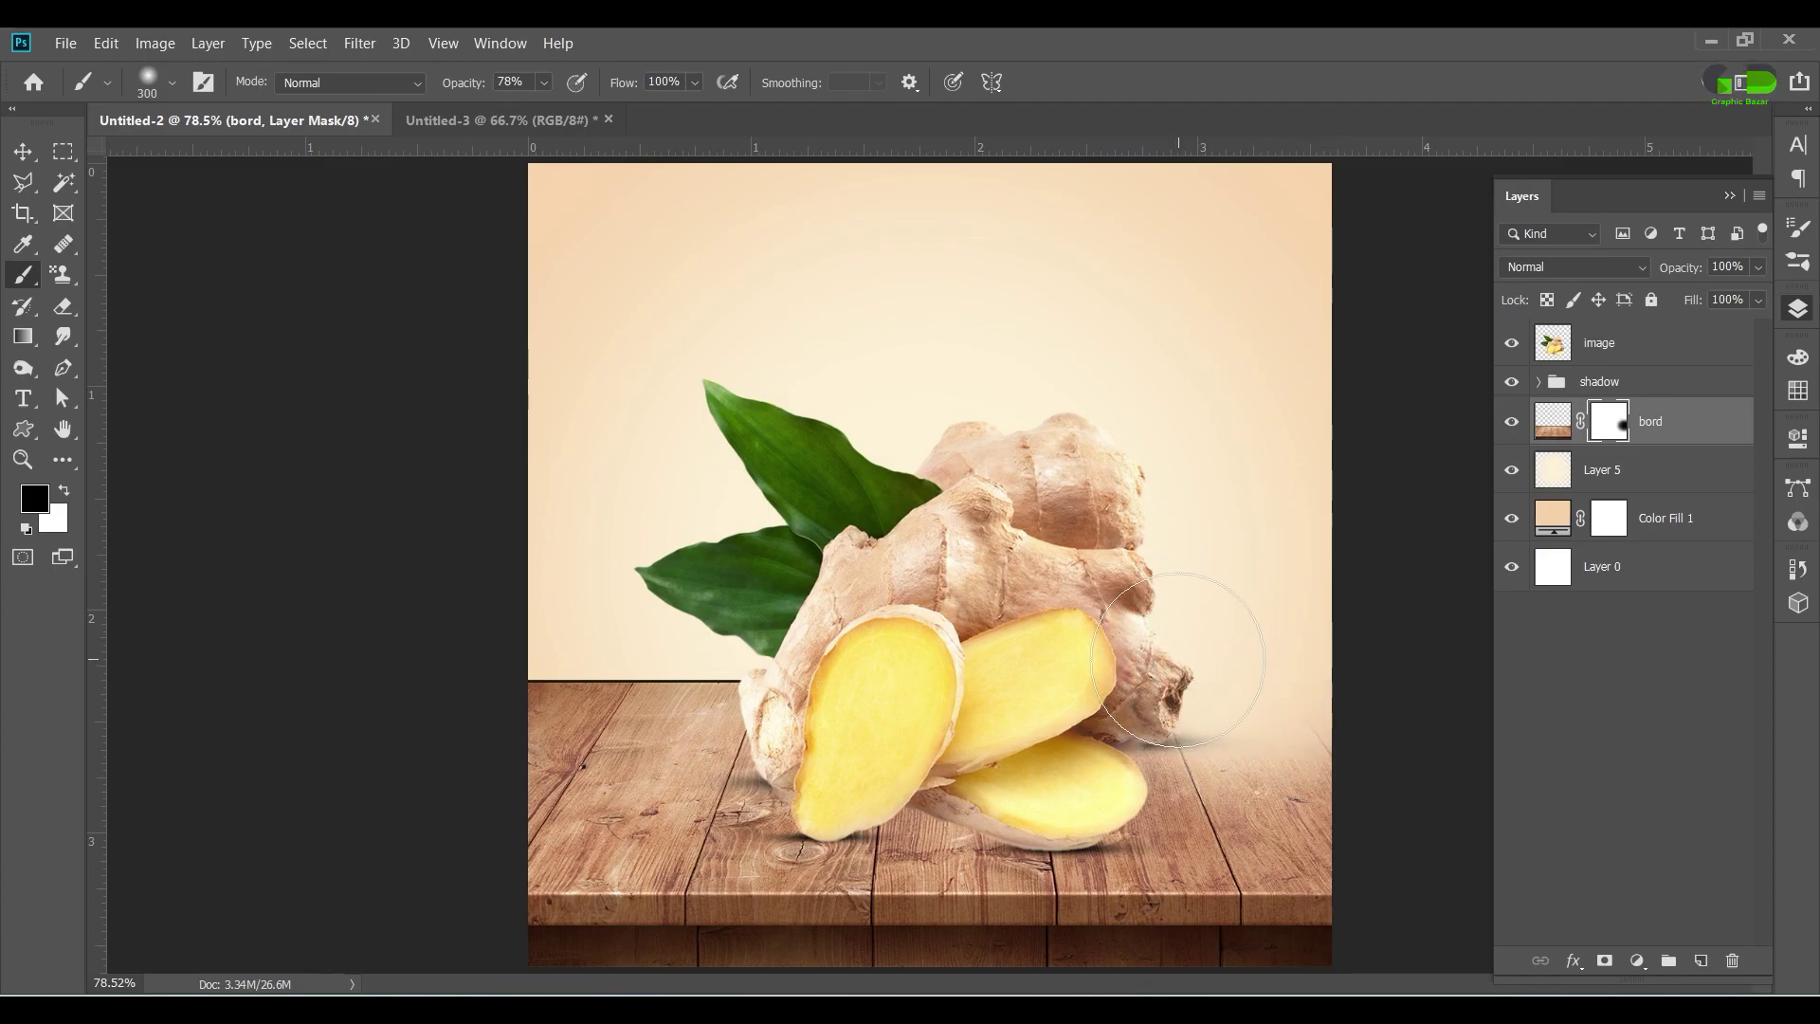
left_click_drag(519, 649, 714, 655)
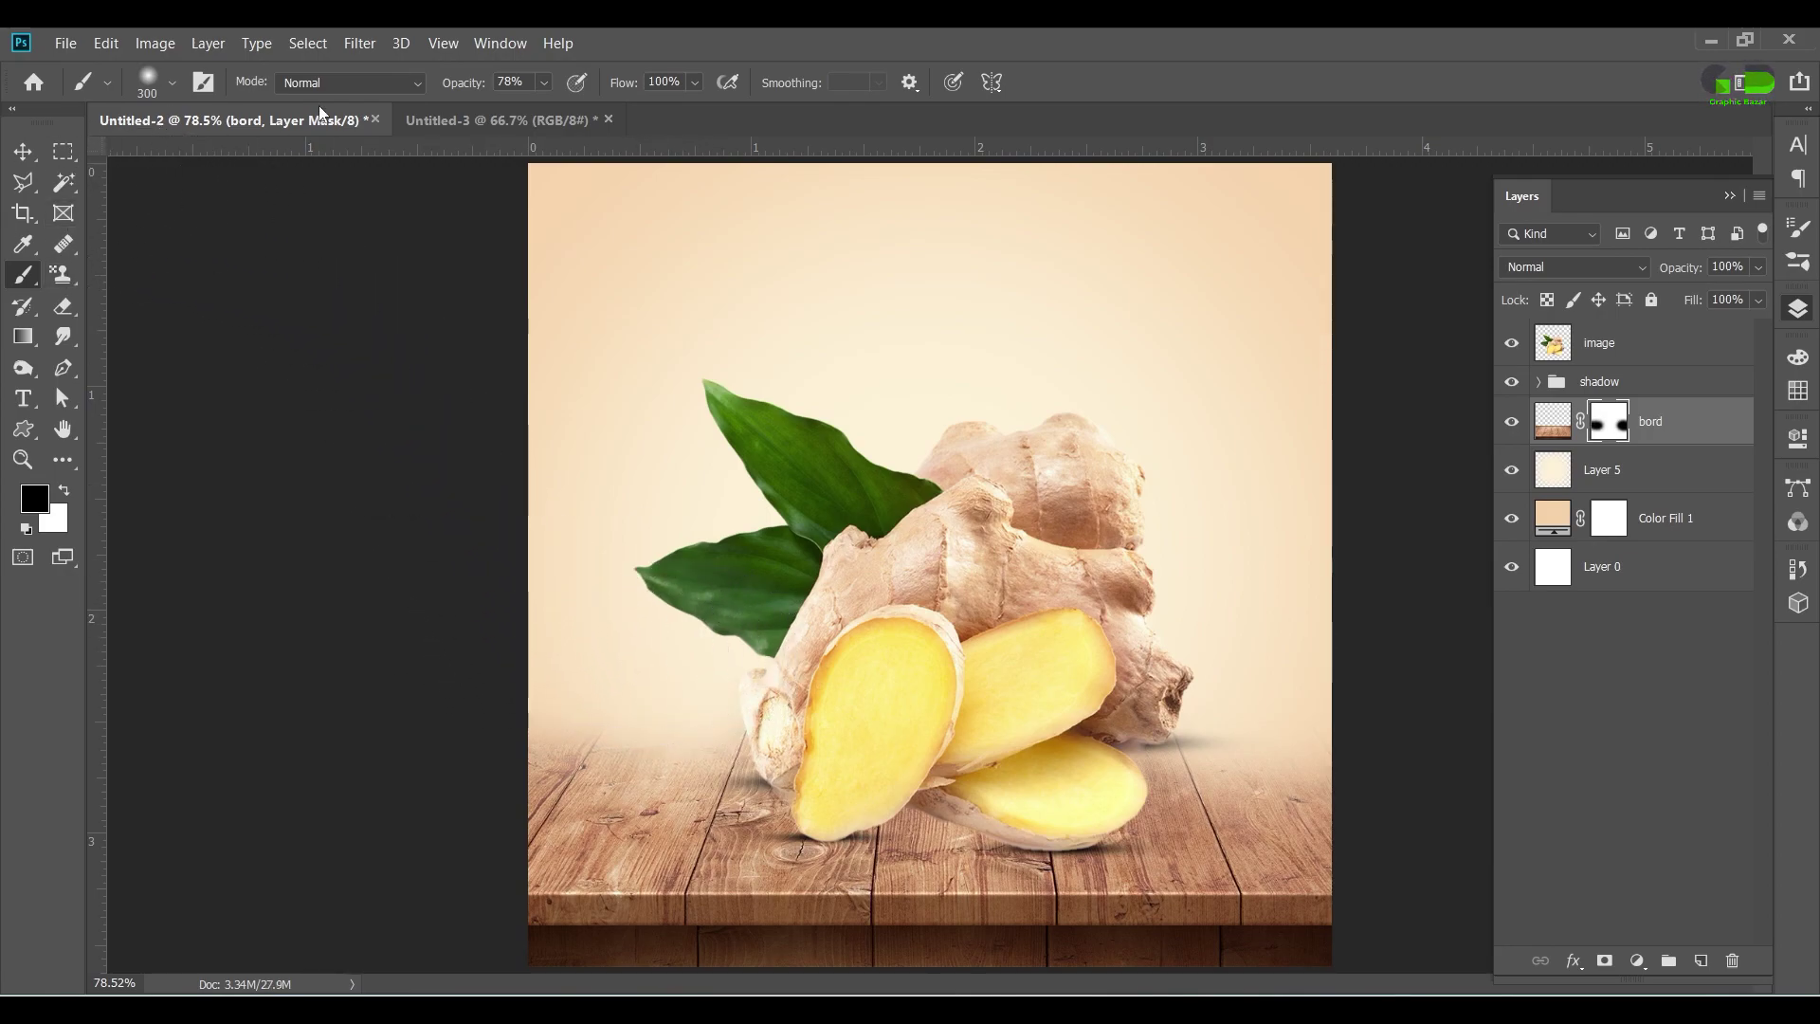
left_click(1676, 712)
Step: Add a new Layer 6 above bord and set the foreground colour to dark grey
left_click(1690, 434)
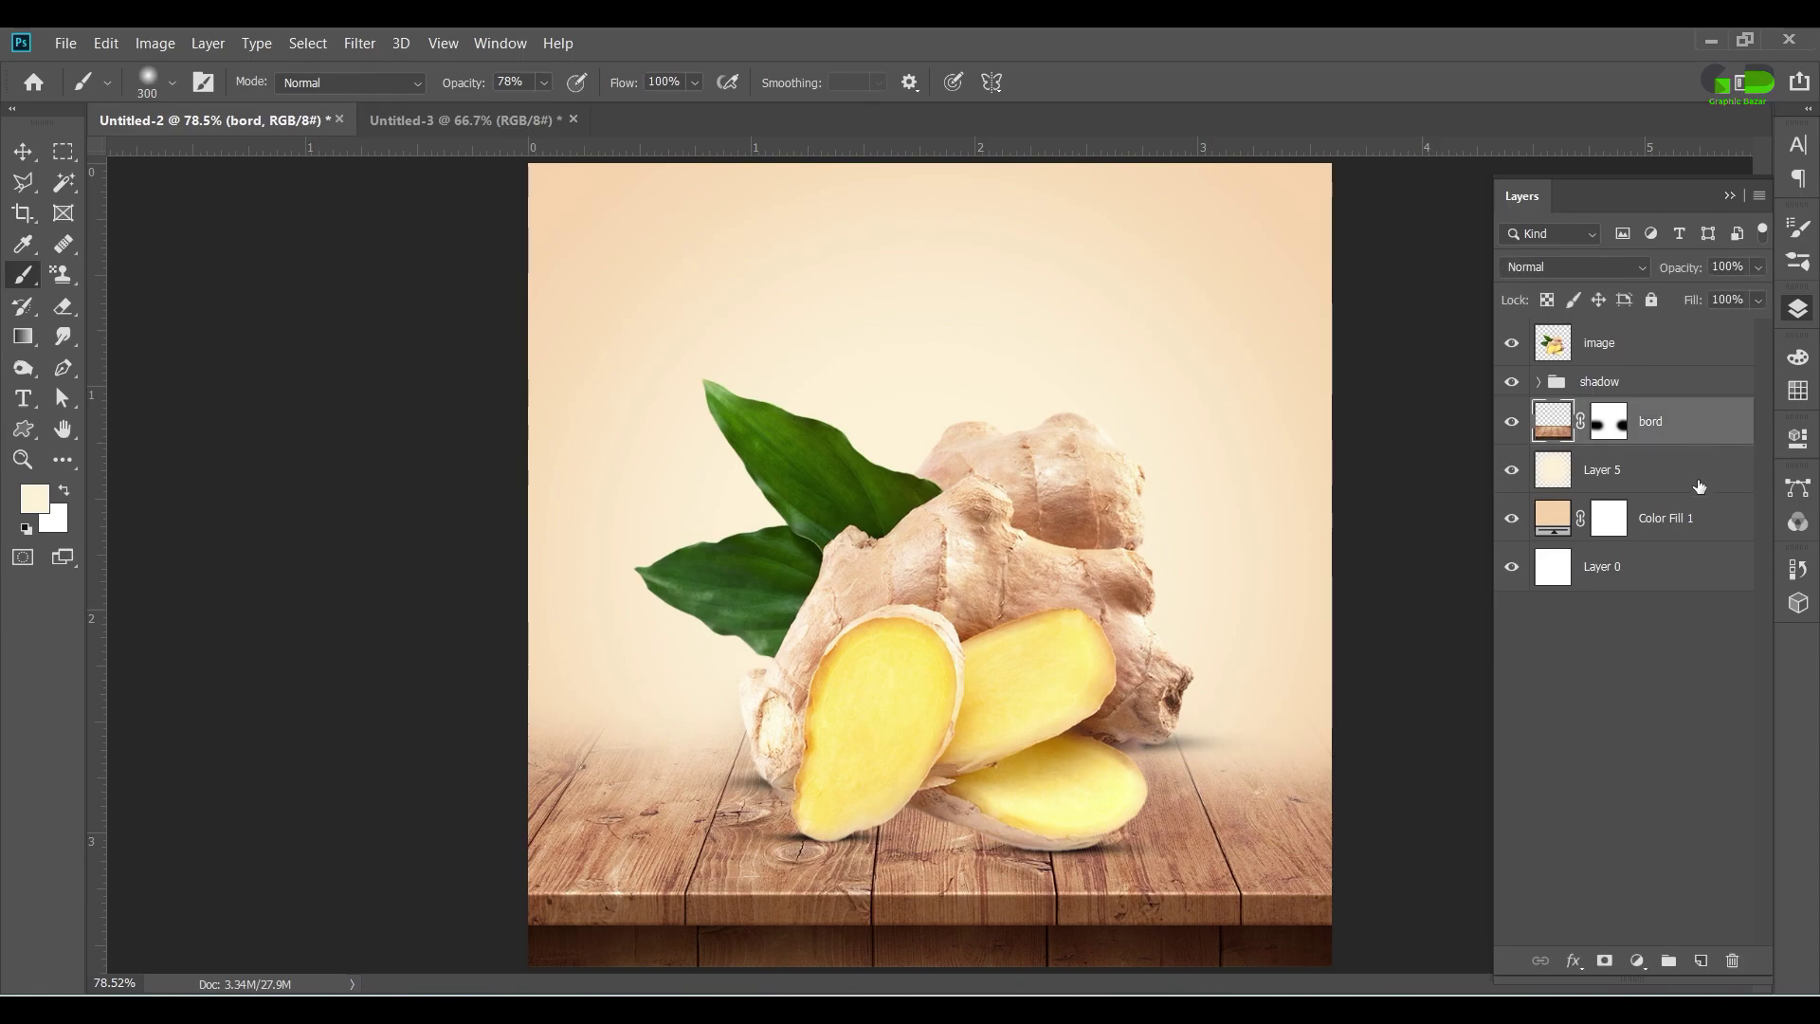
left_click(1697, 960)
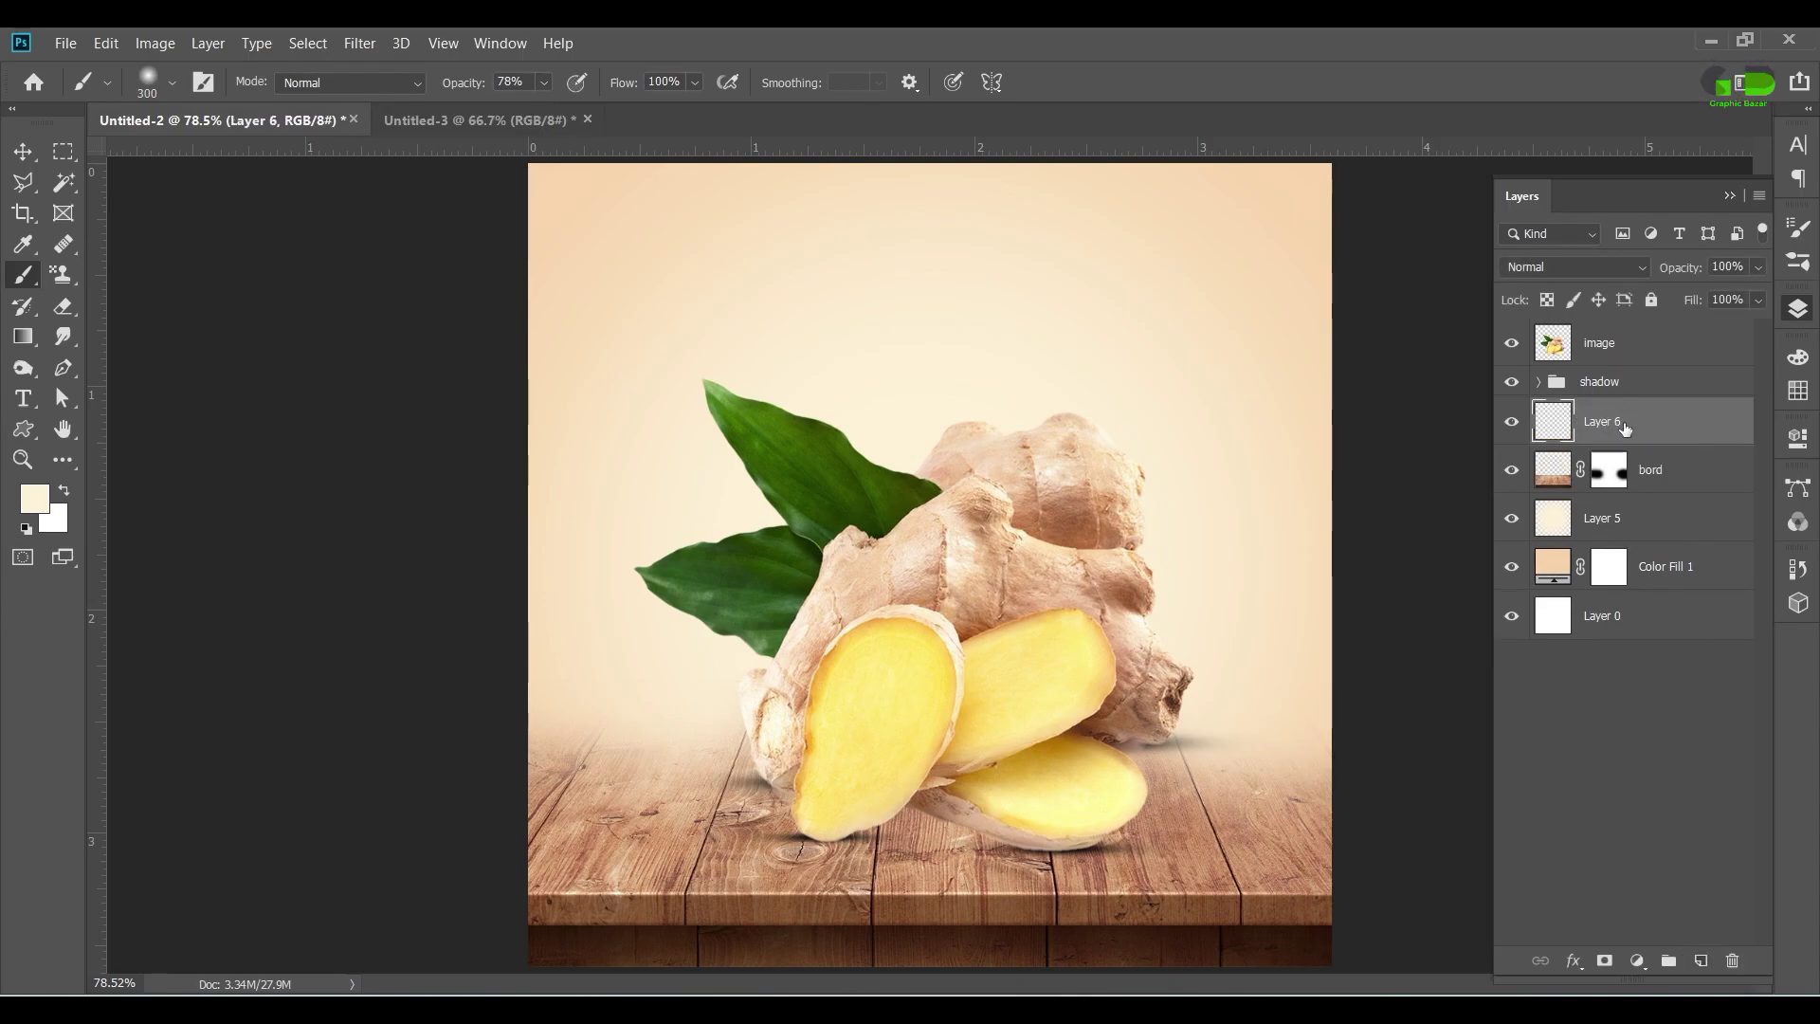
mouse_move(1623, 428)
left_mouse_down()
mouse_move(1633, 483)
mouse_move(1630, 429)
left_mouse_up()
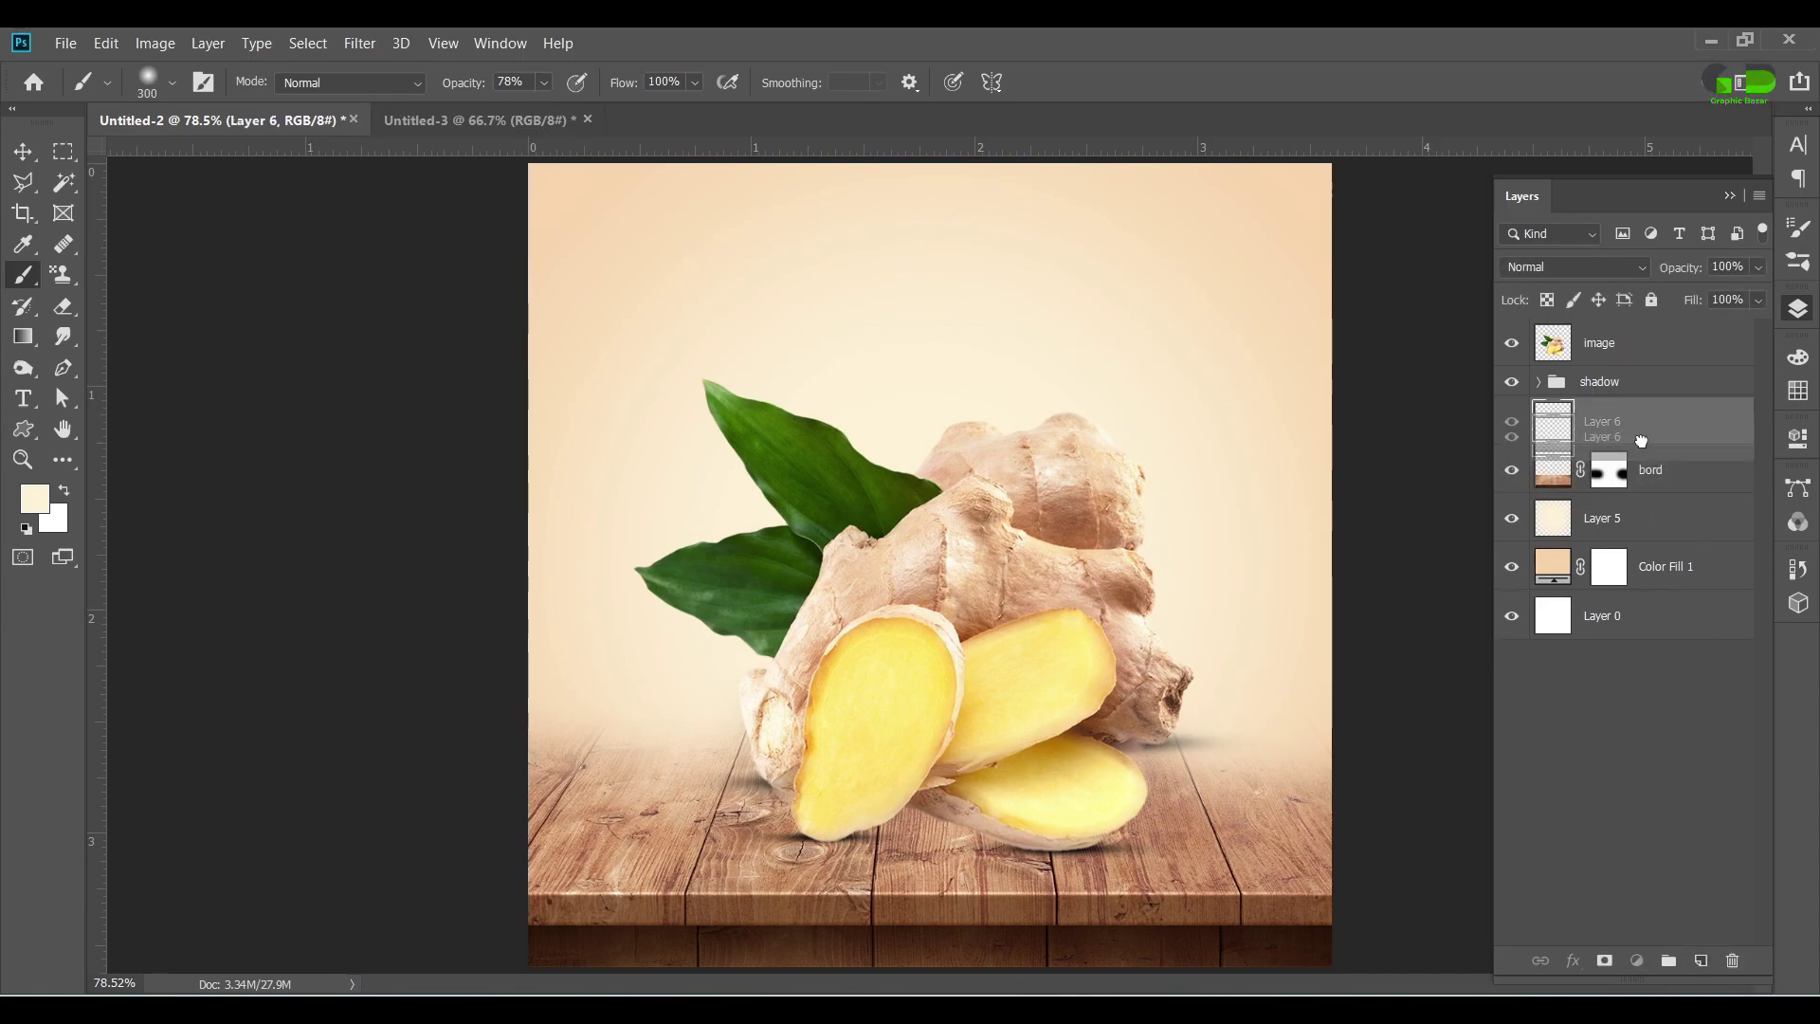
left_click(24, 243)
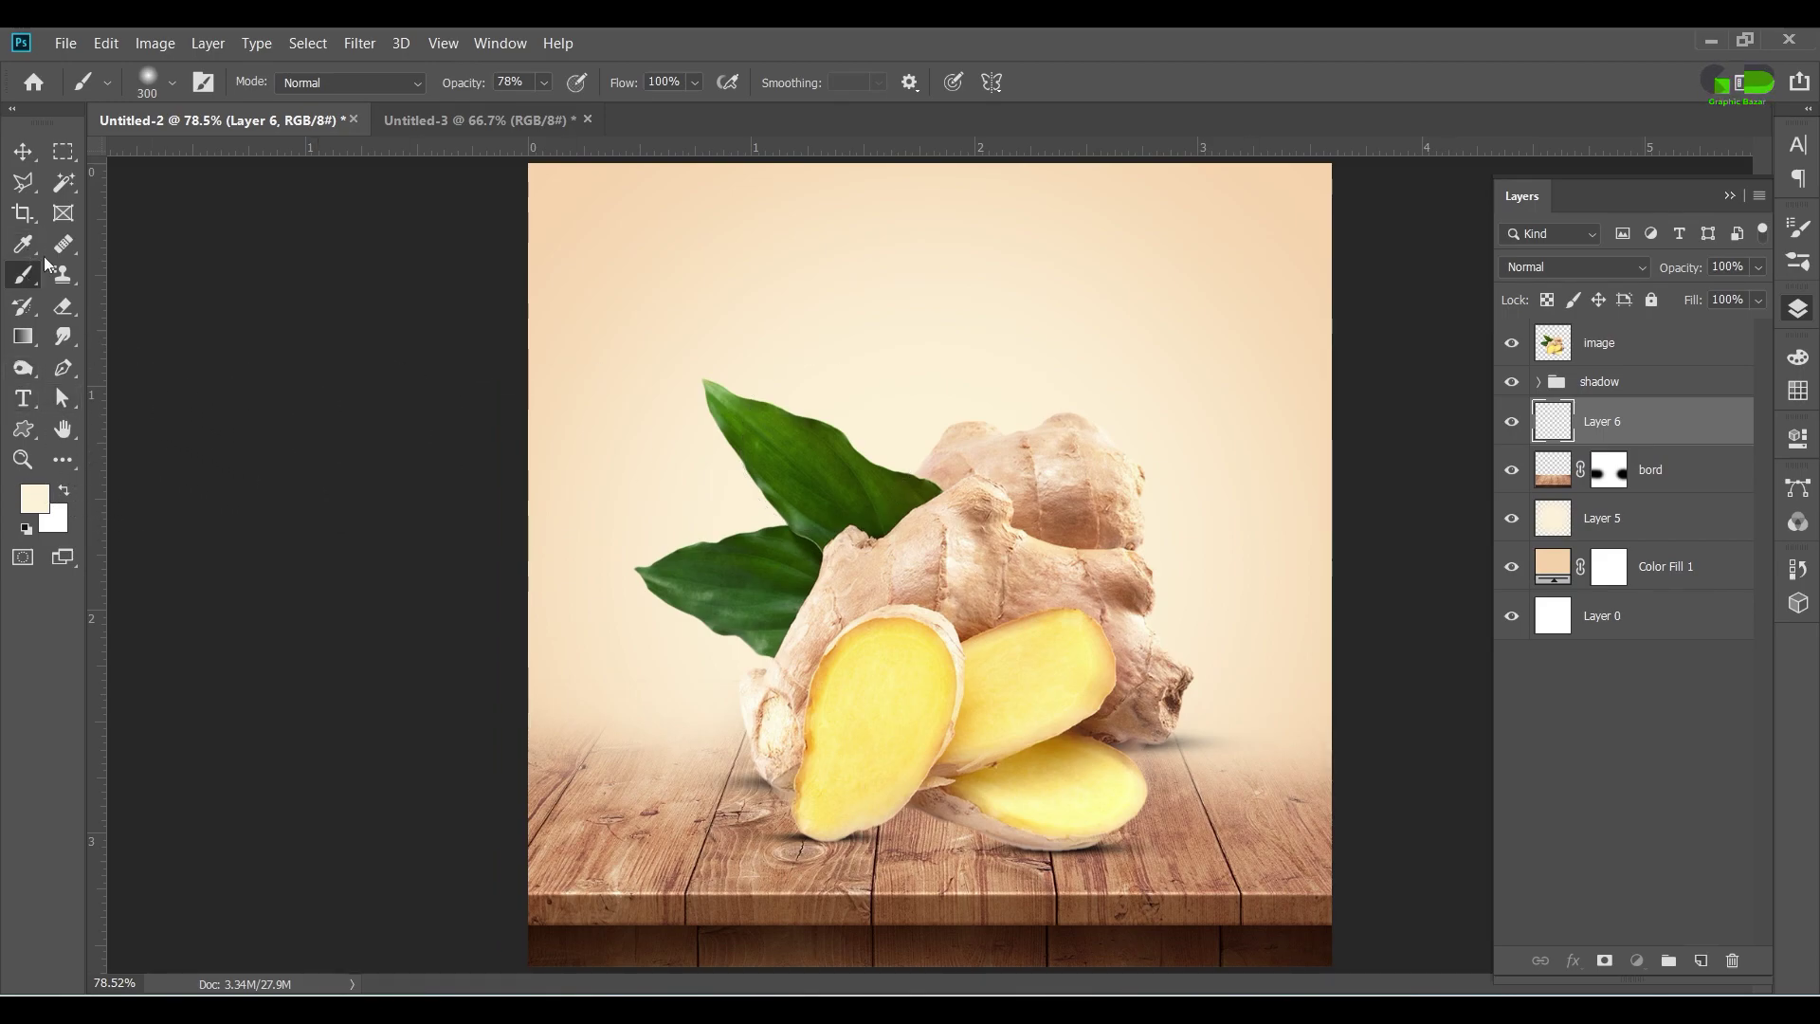
left_click(35, 498)
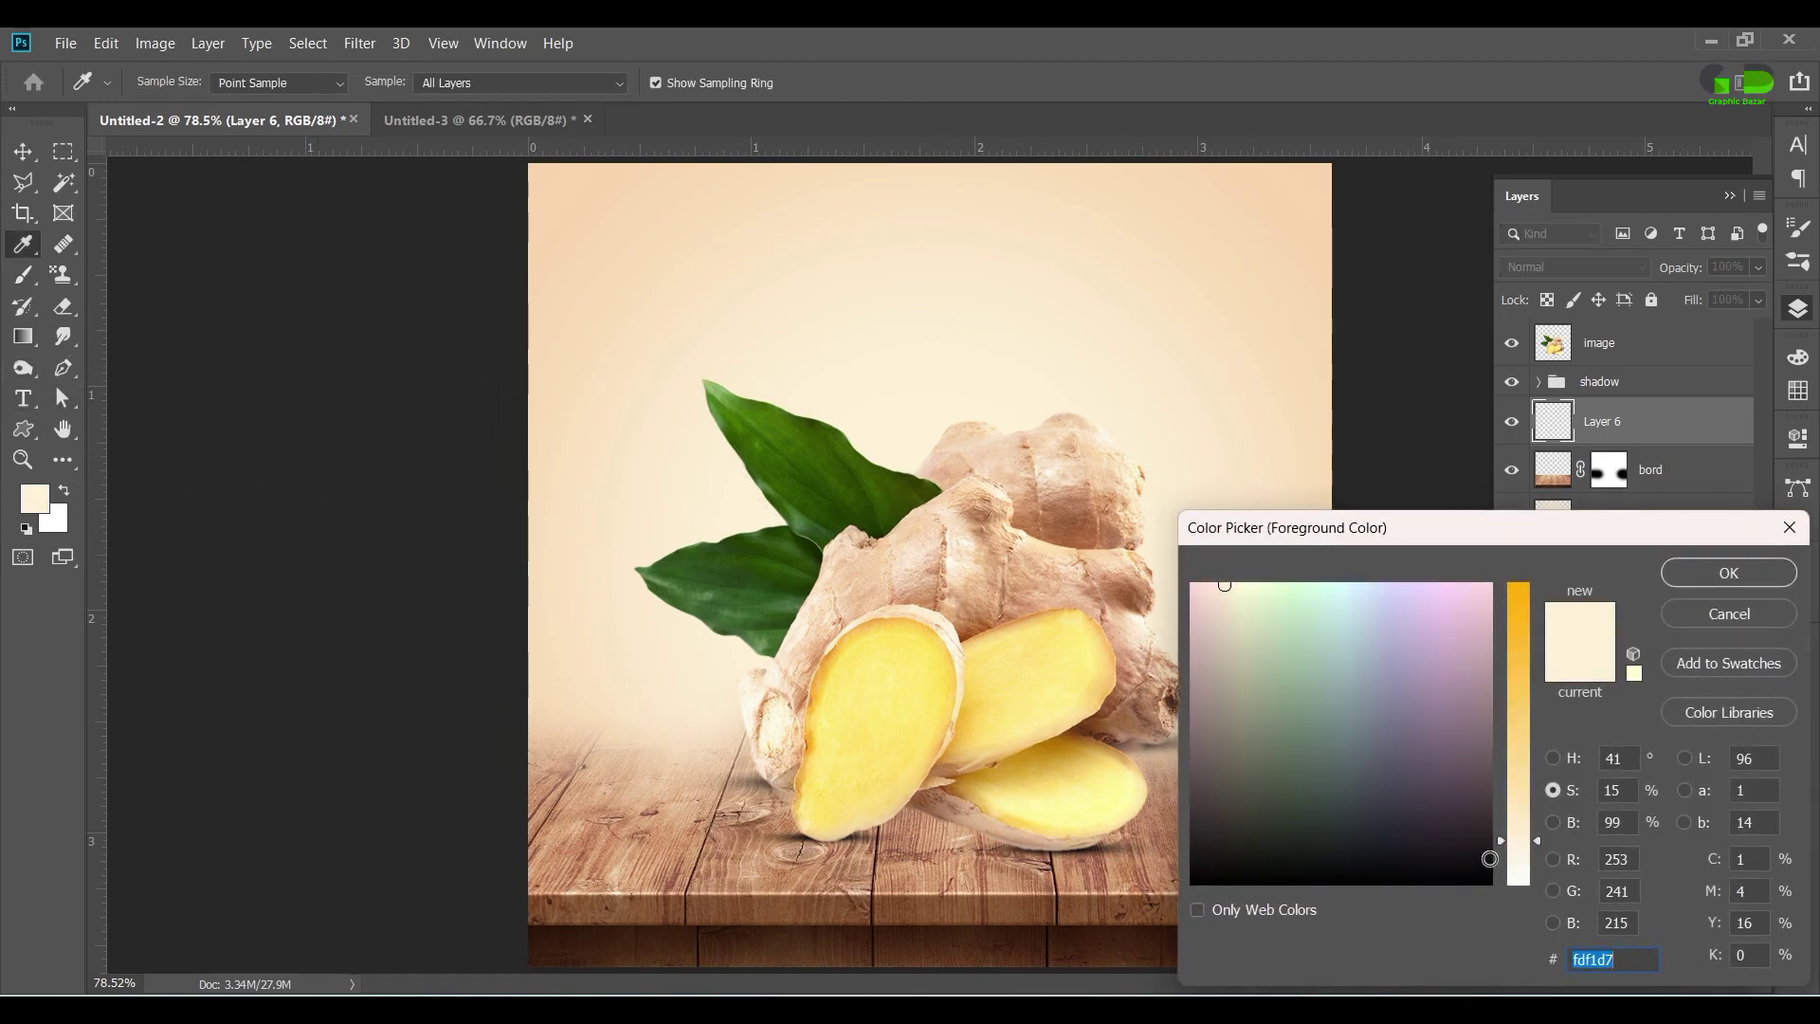
left_click_drag(1490, 858, 1405, 884)
left_click_drag(1499, 842, 1510, 902)
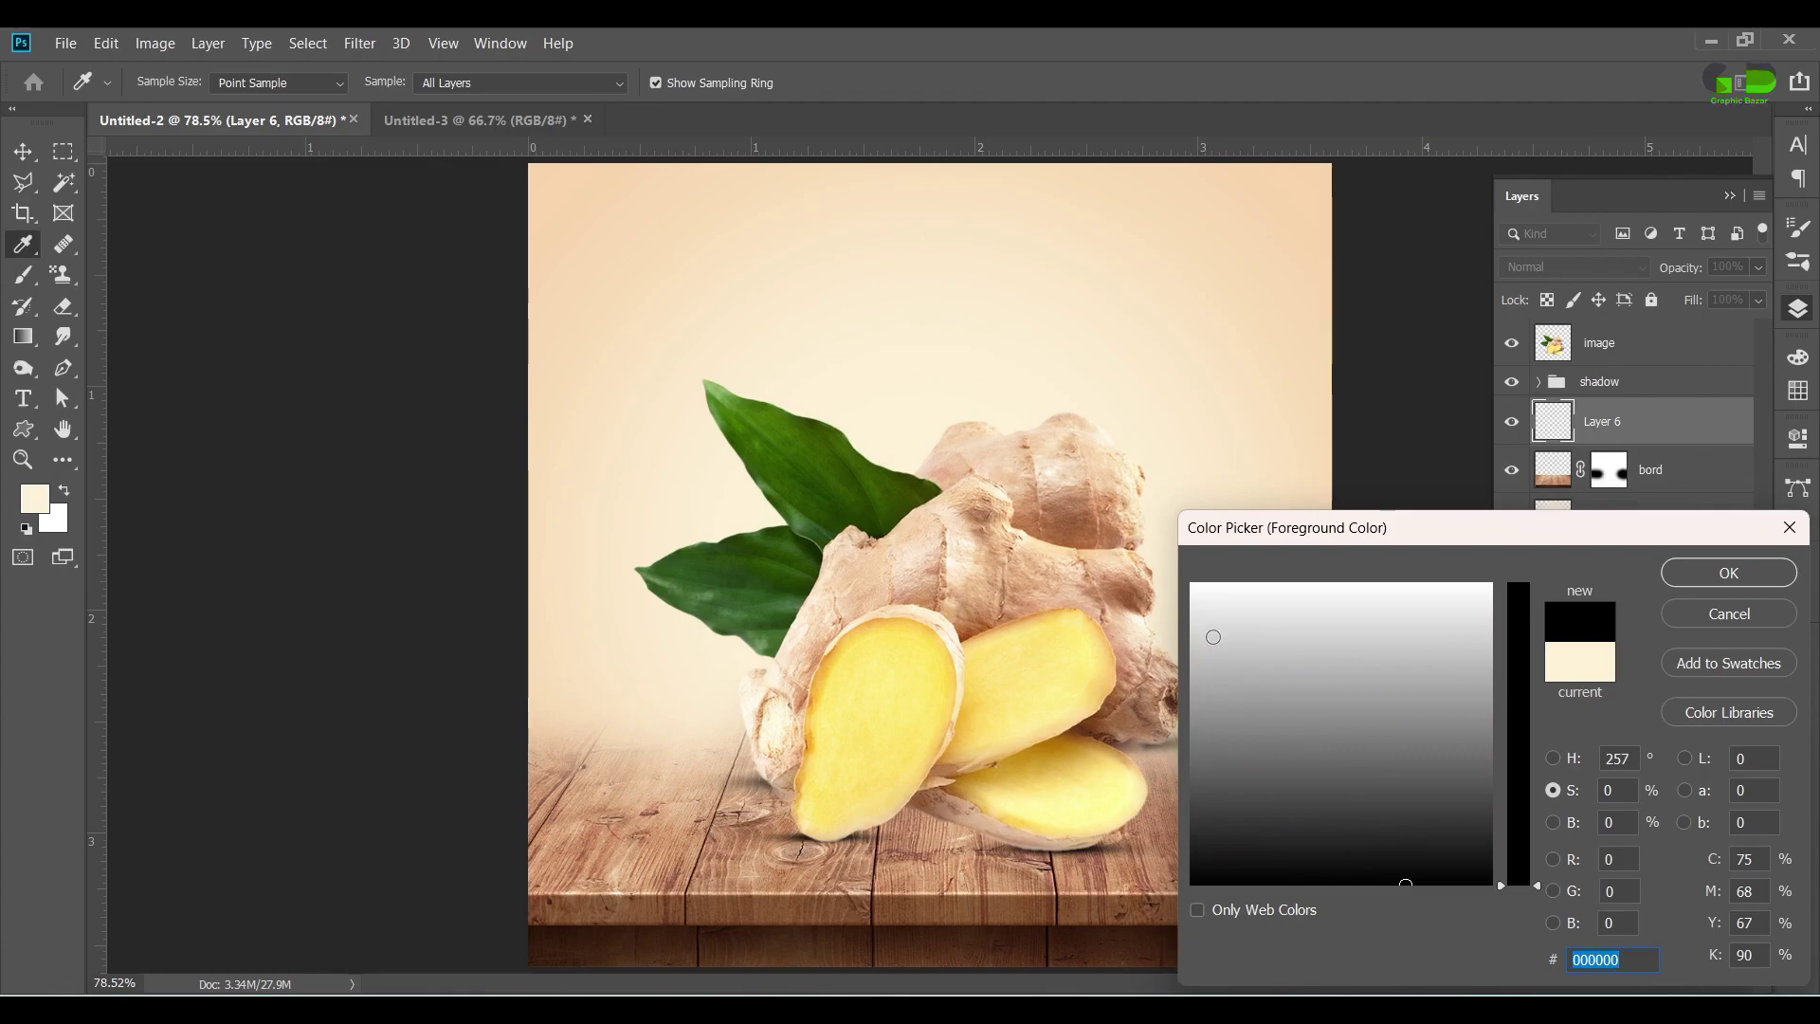
left_click_drag(1213, 635, 1197, 836)
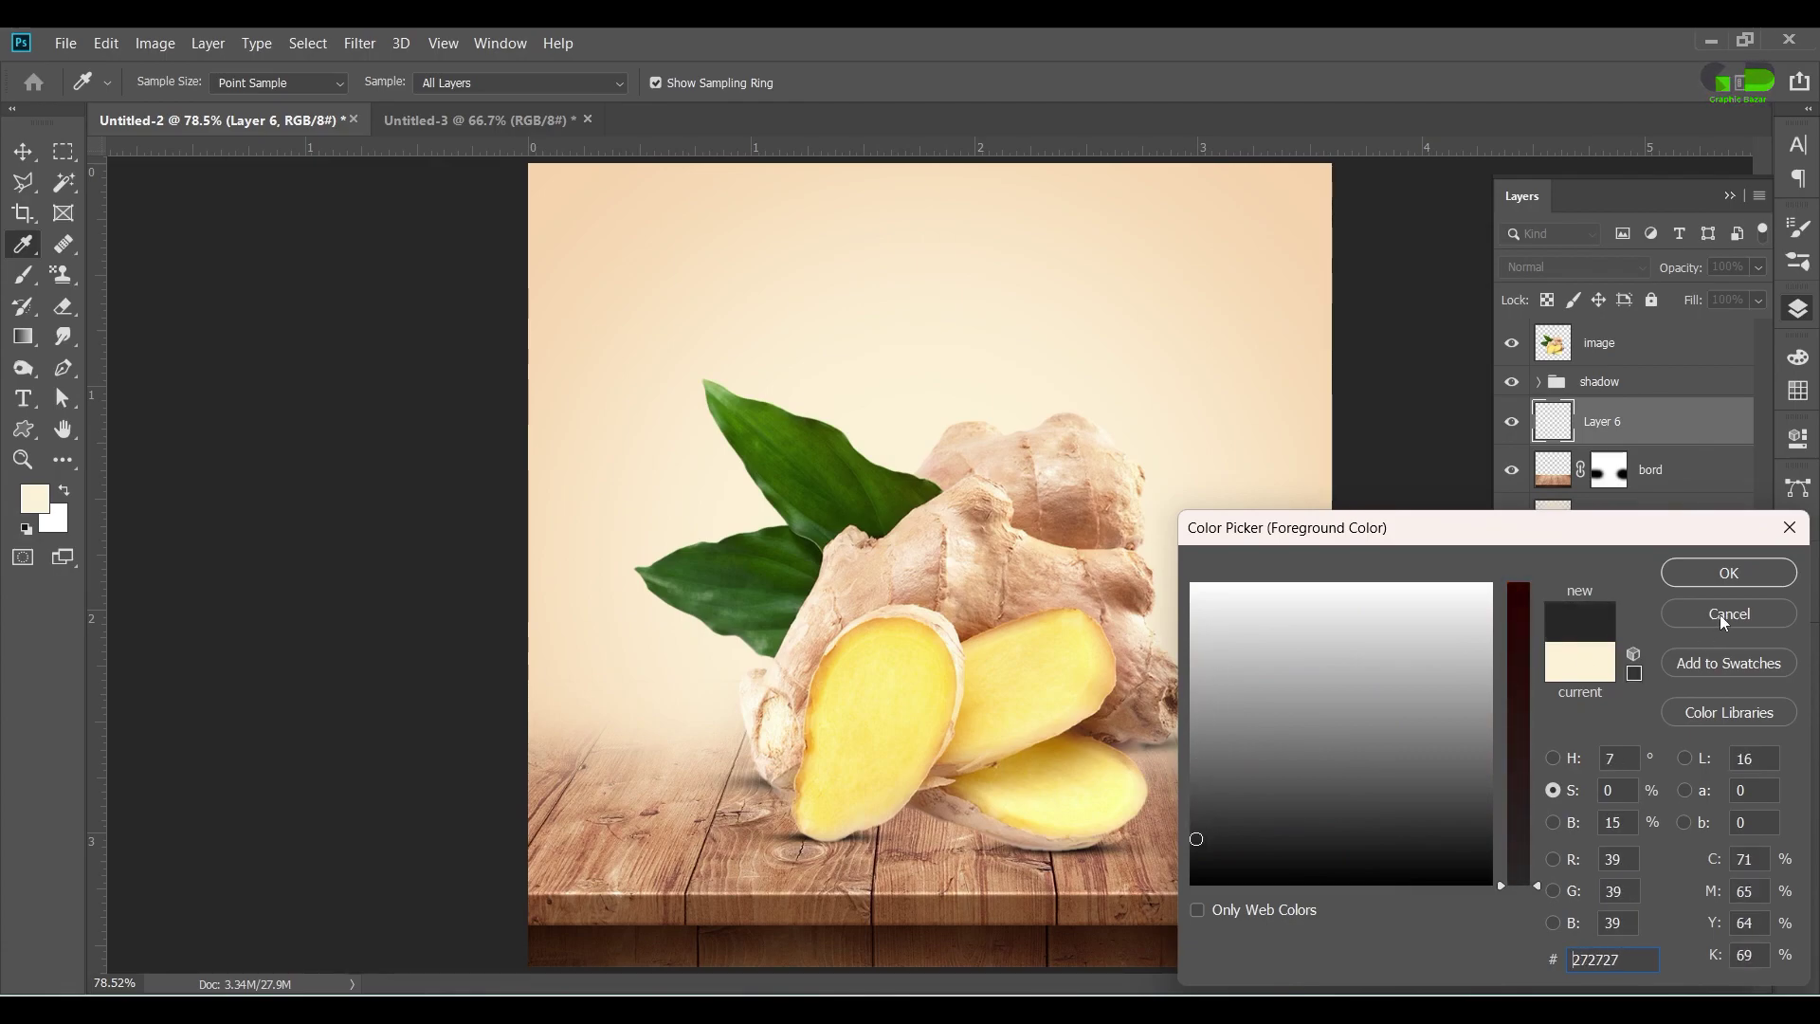
left_click(1729, 573)
Step: Reposition Layer 6 in the layer stack so it sits directly above the bord table layer
key("b")
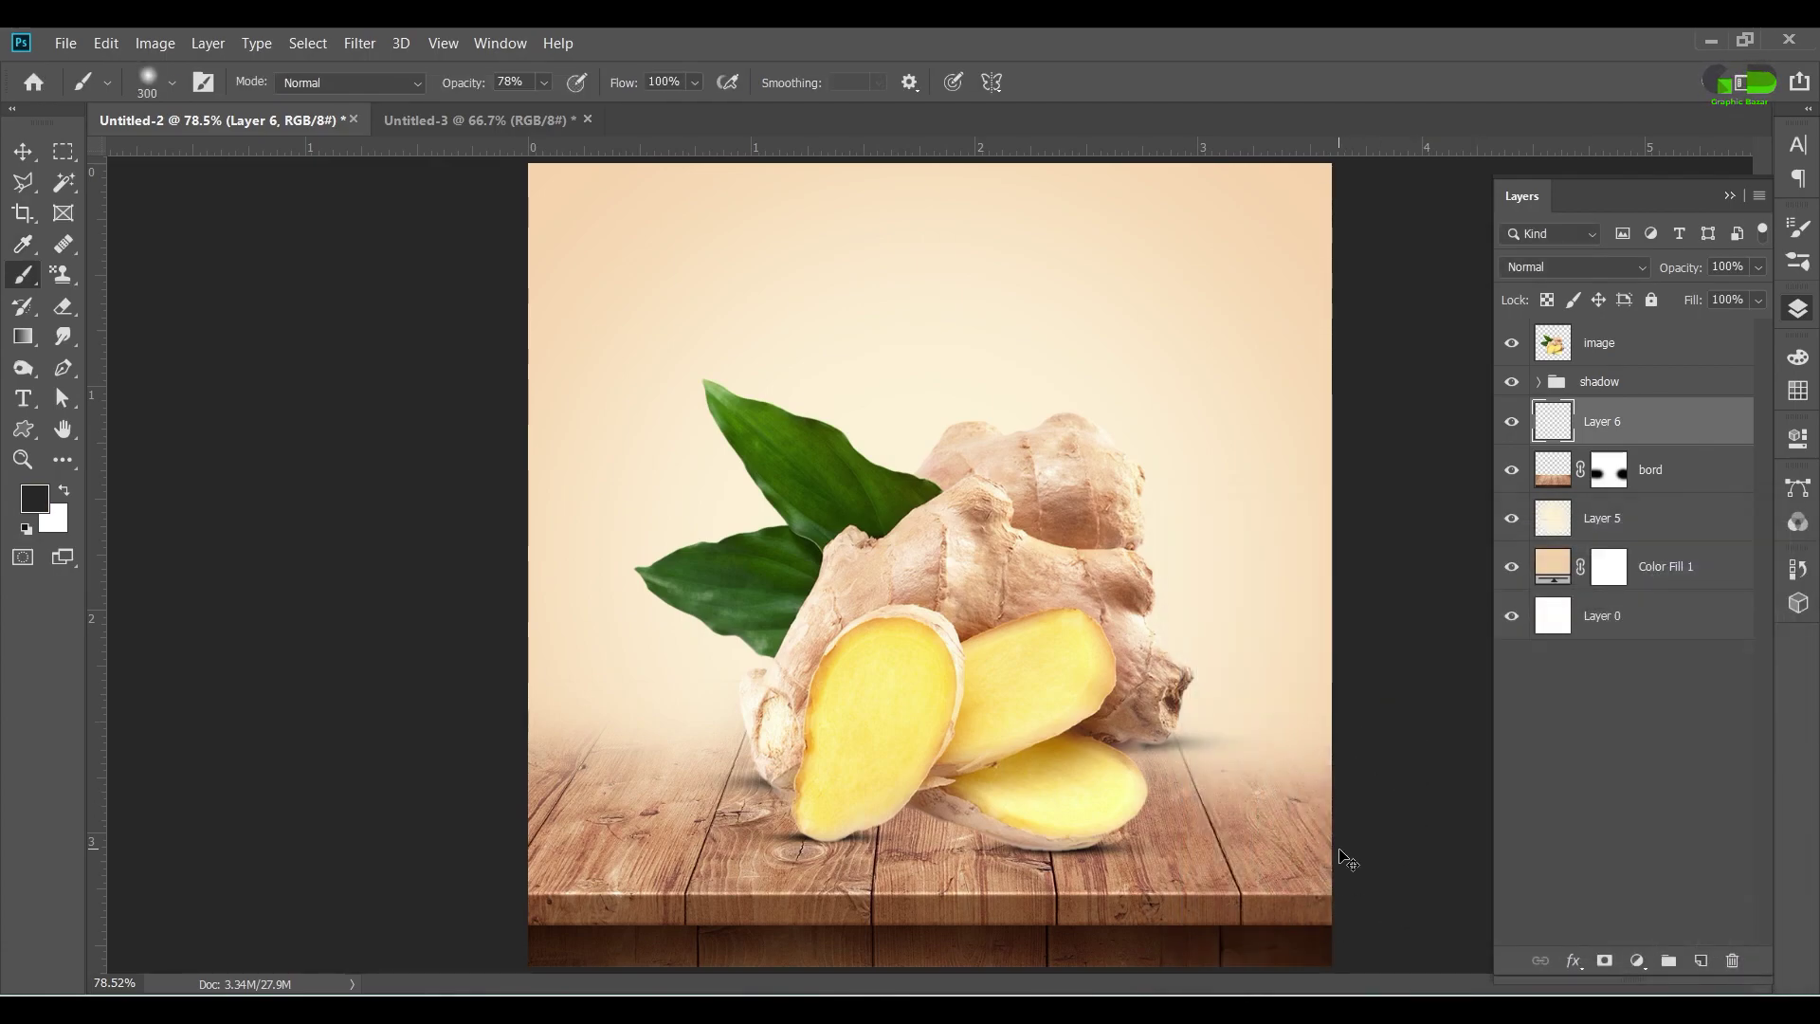
key("ctrl+bracketleft")
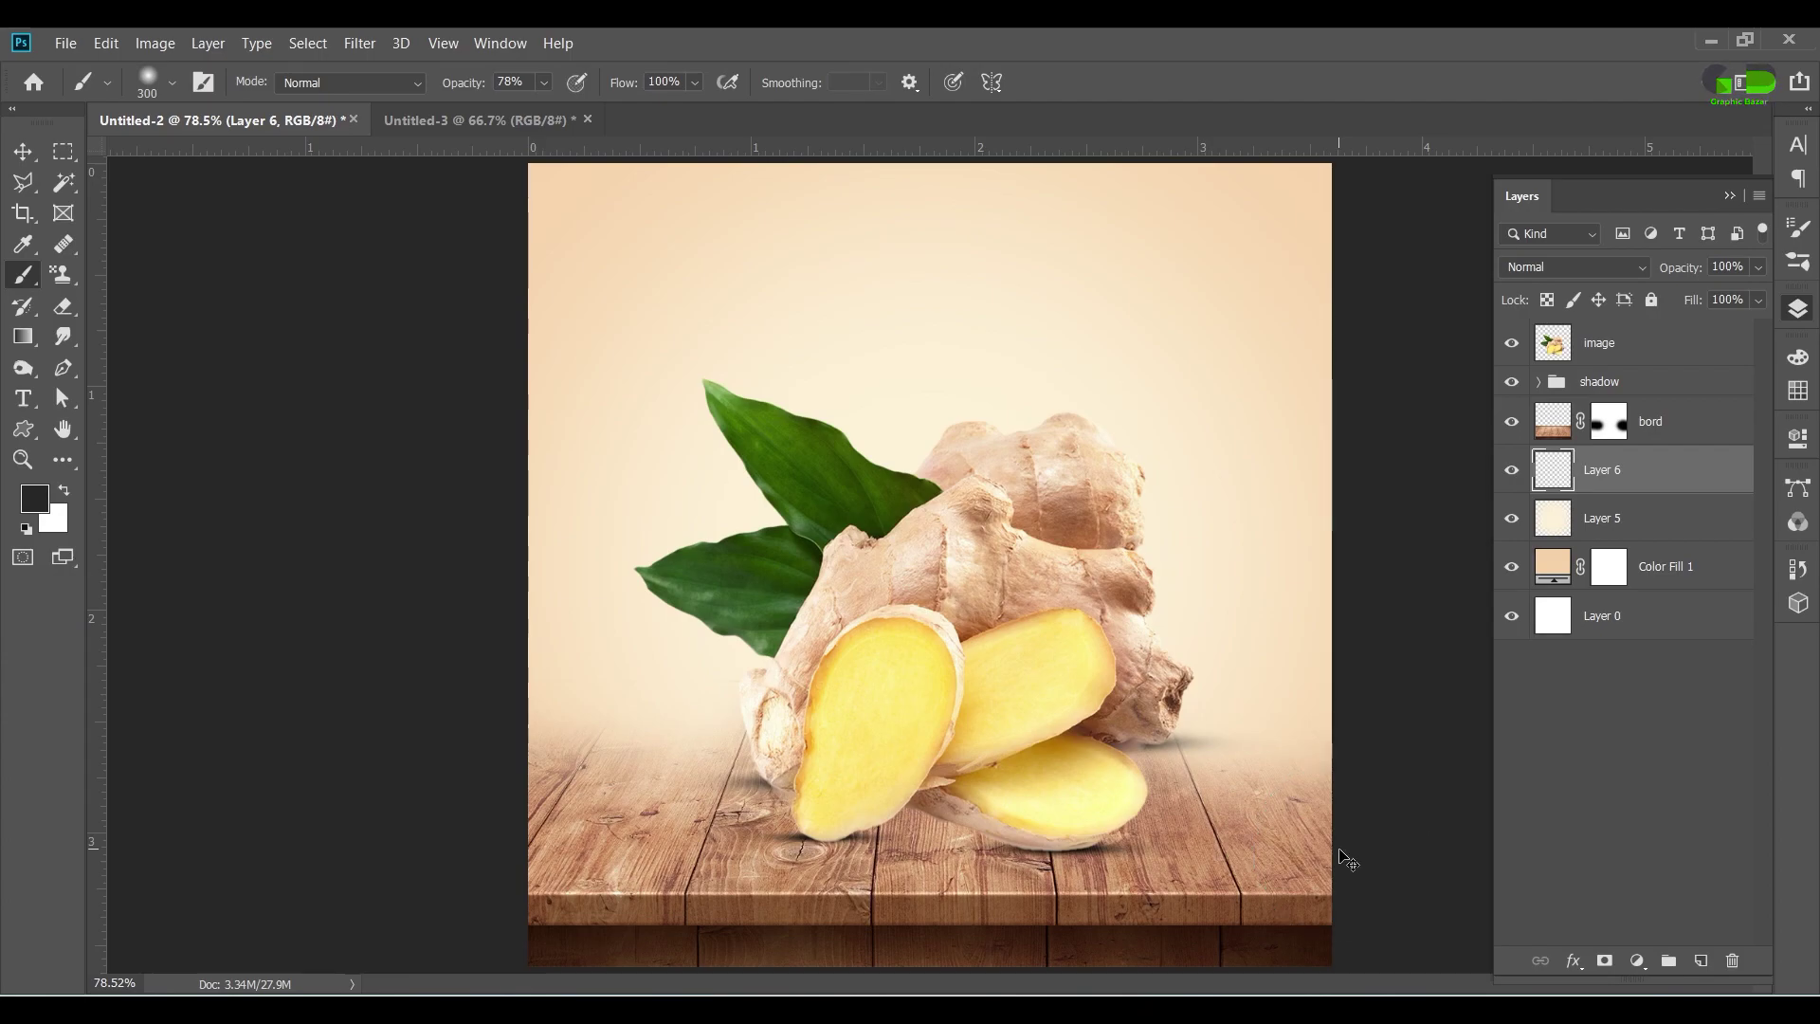
key("ctrl+bracketleft")
key("ctrl+bracketleft")
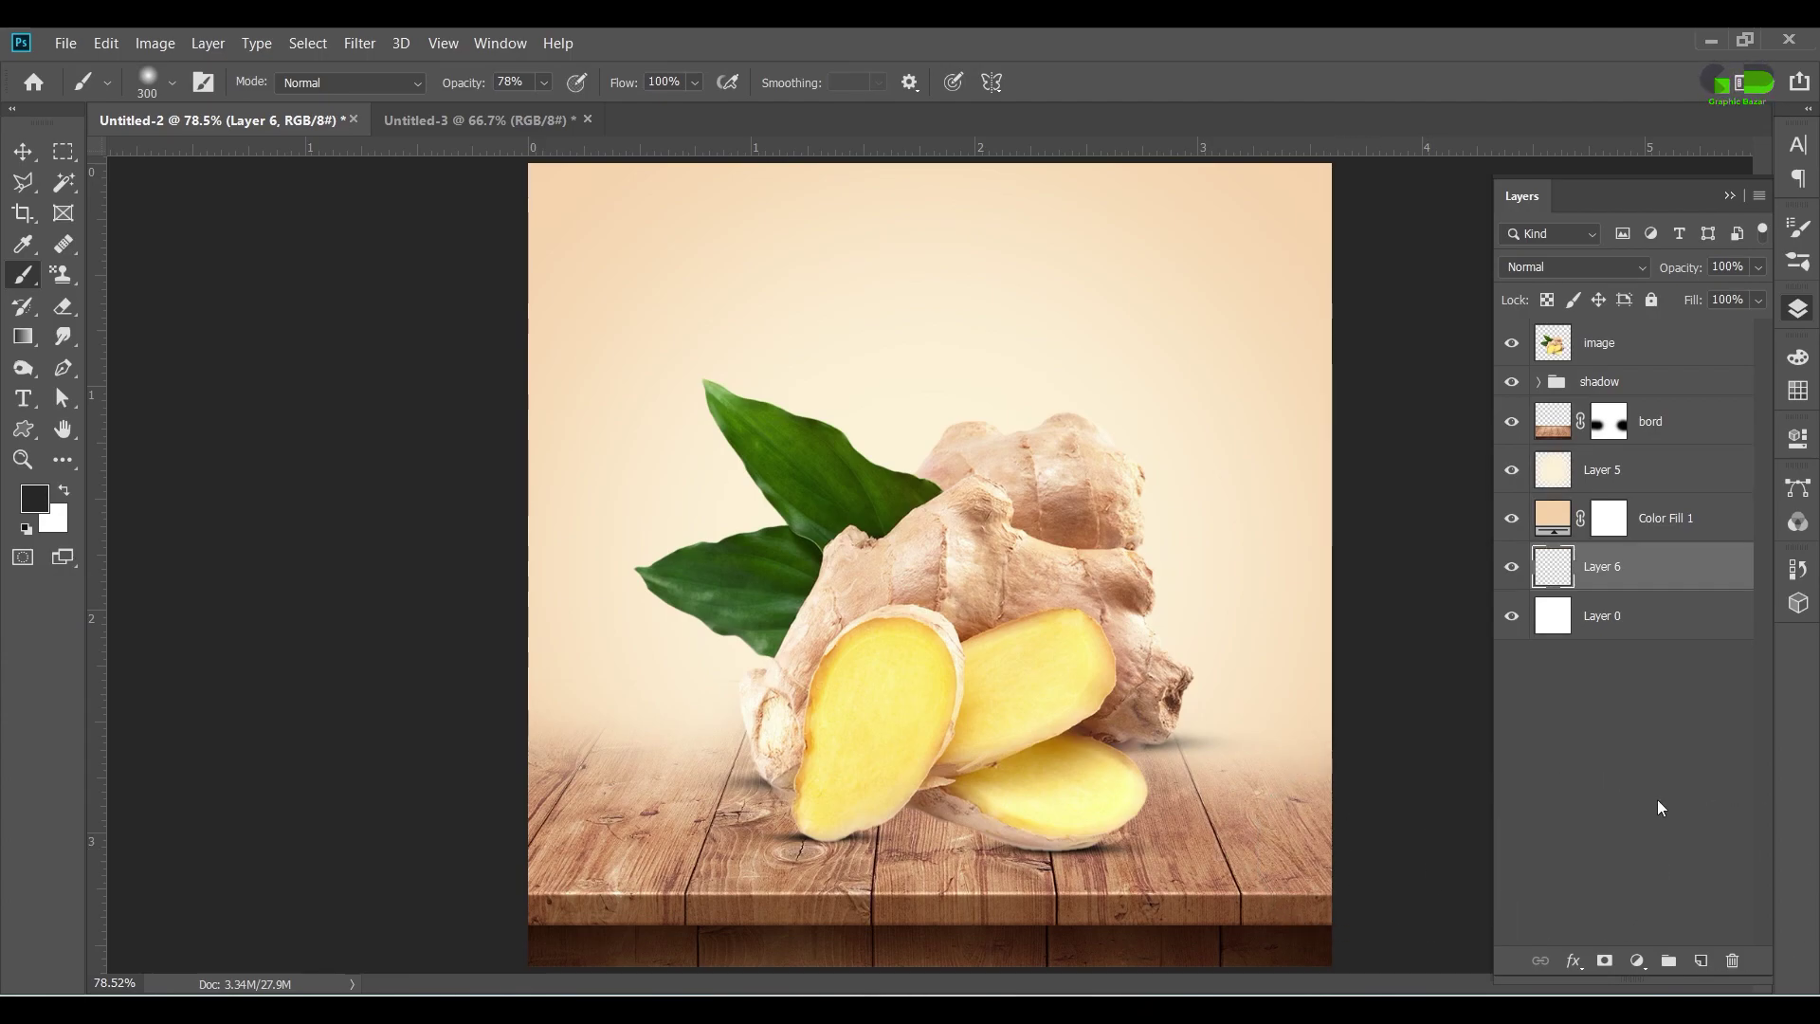
left_click(1659, 807)
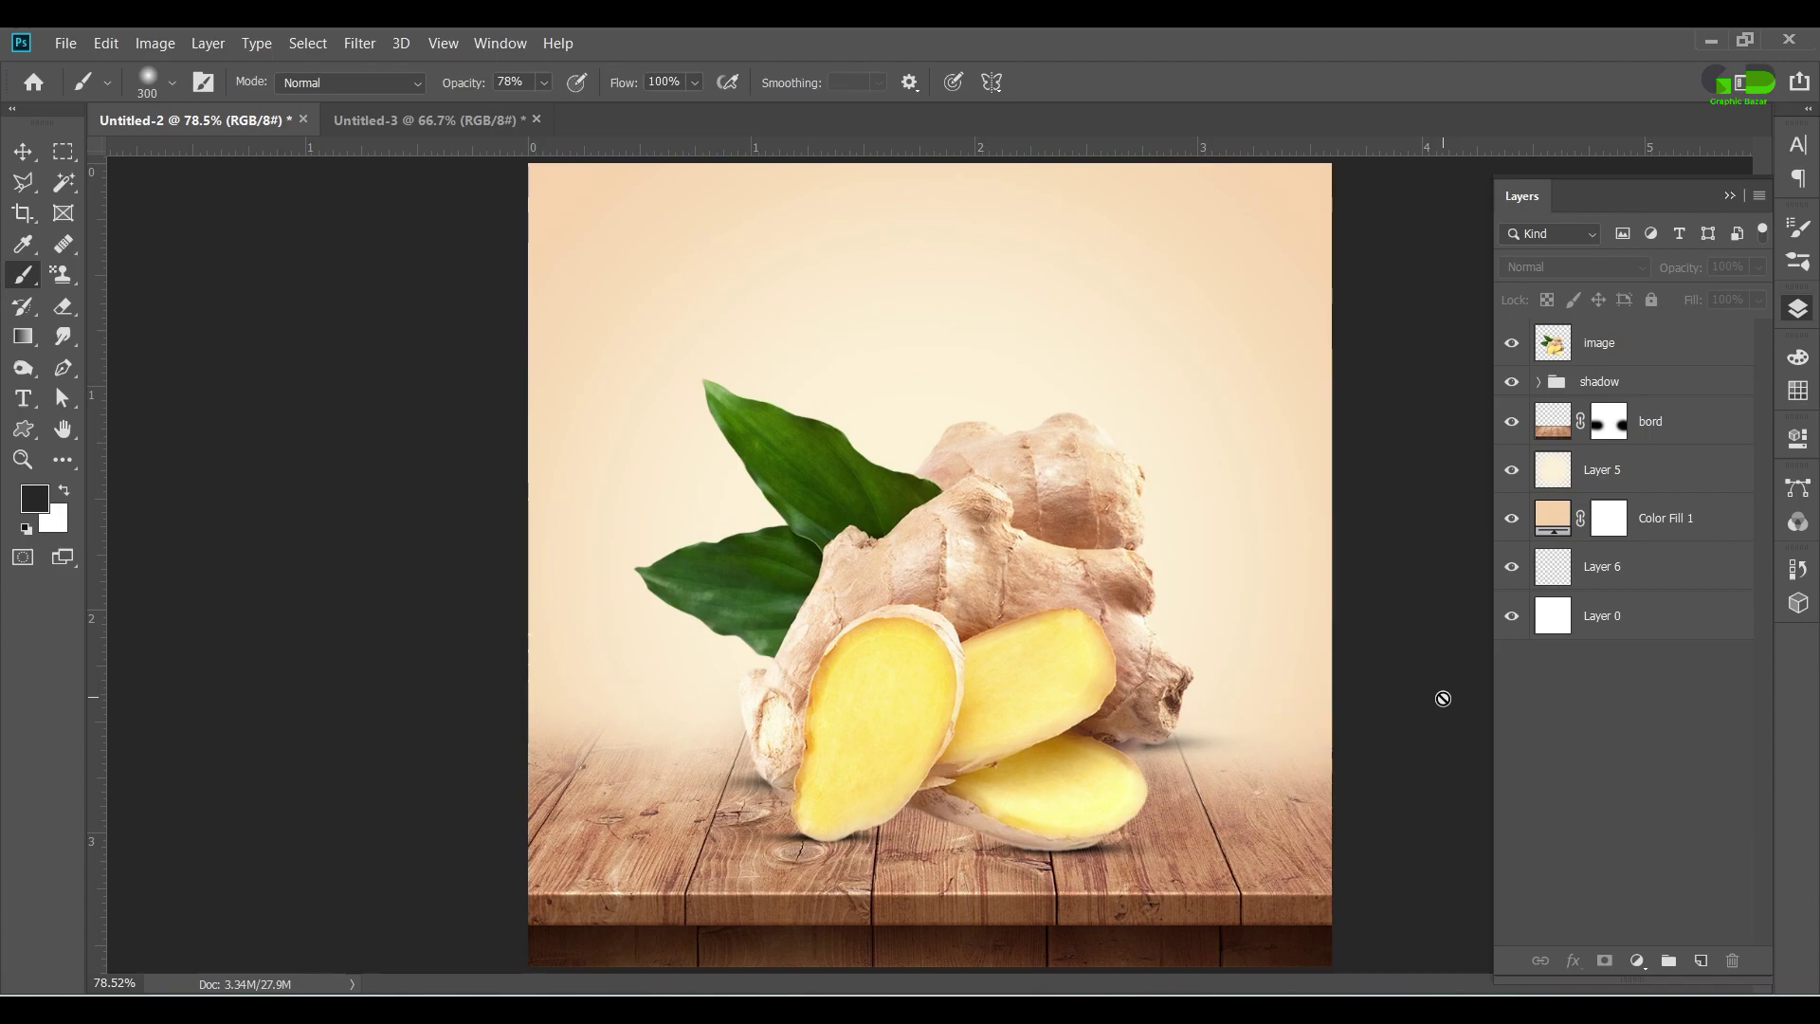
left_click(23, 152)
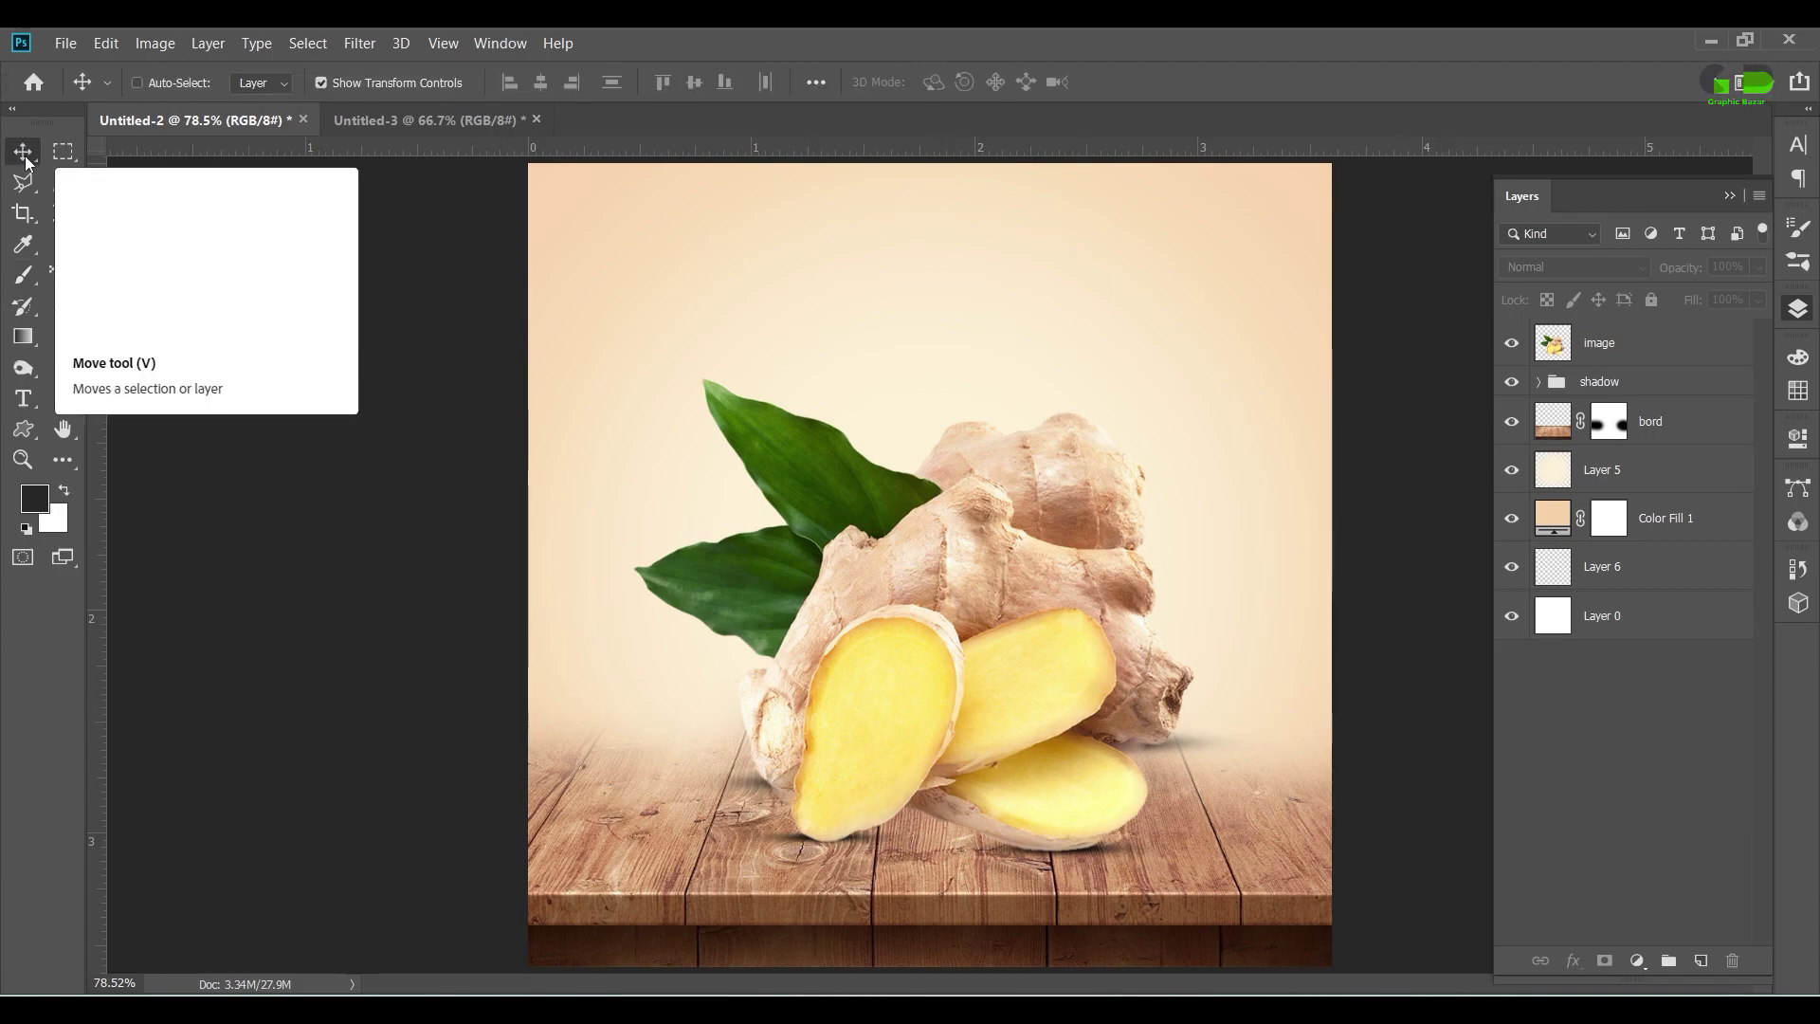
key("ctrl+minus")
key("ctrl+minus")
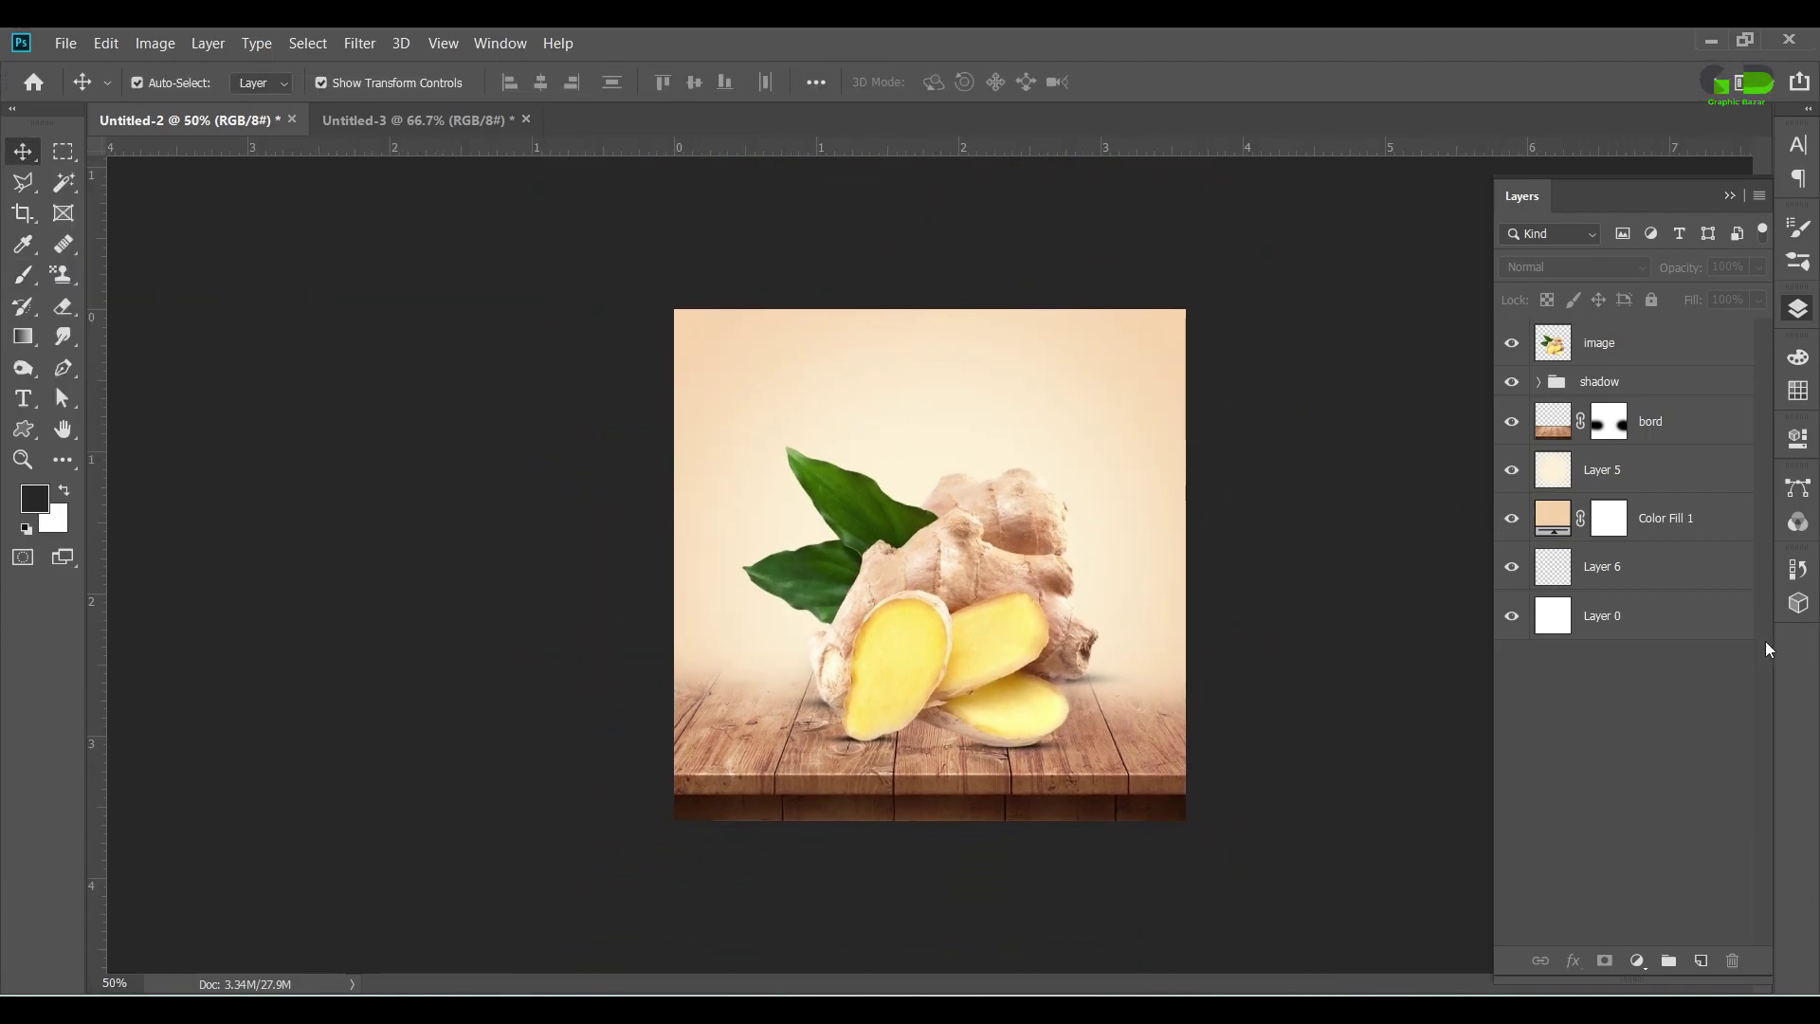
left_click_drag(1678, 581, 1647, 408)
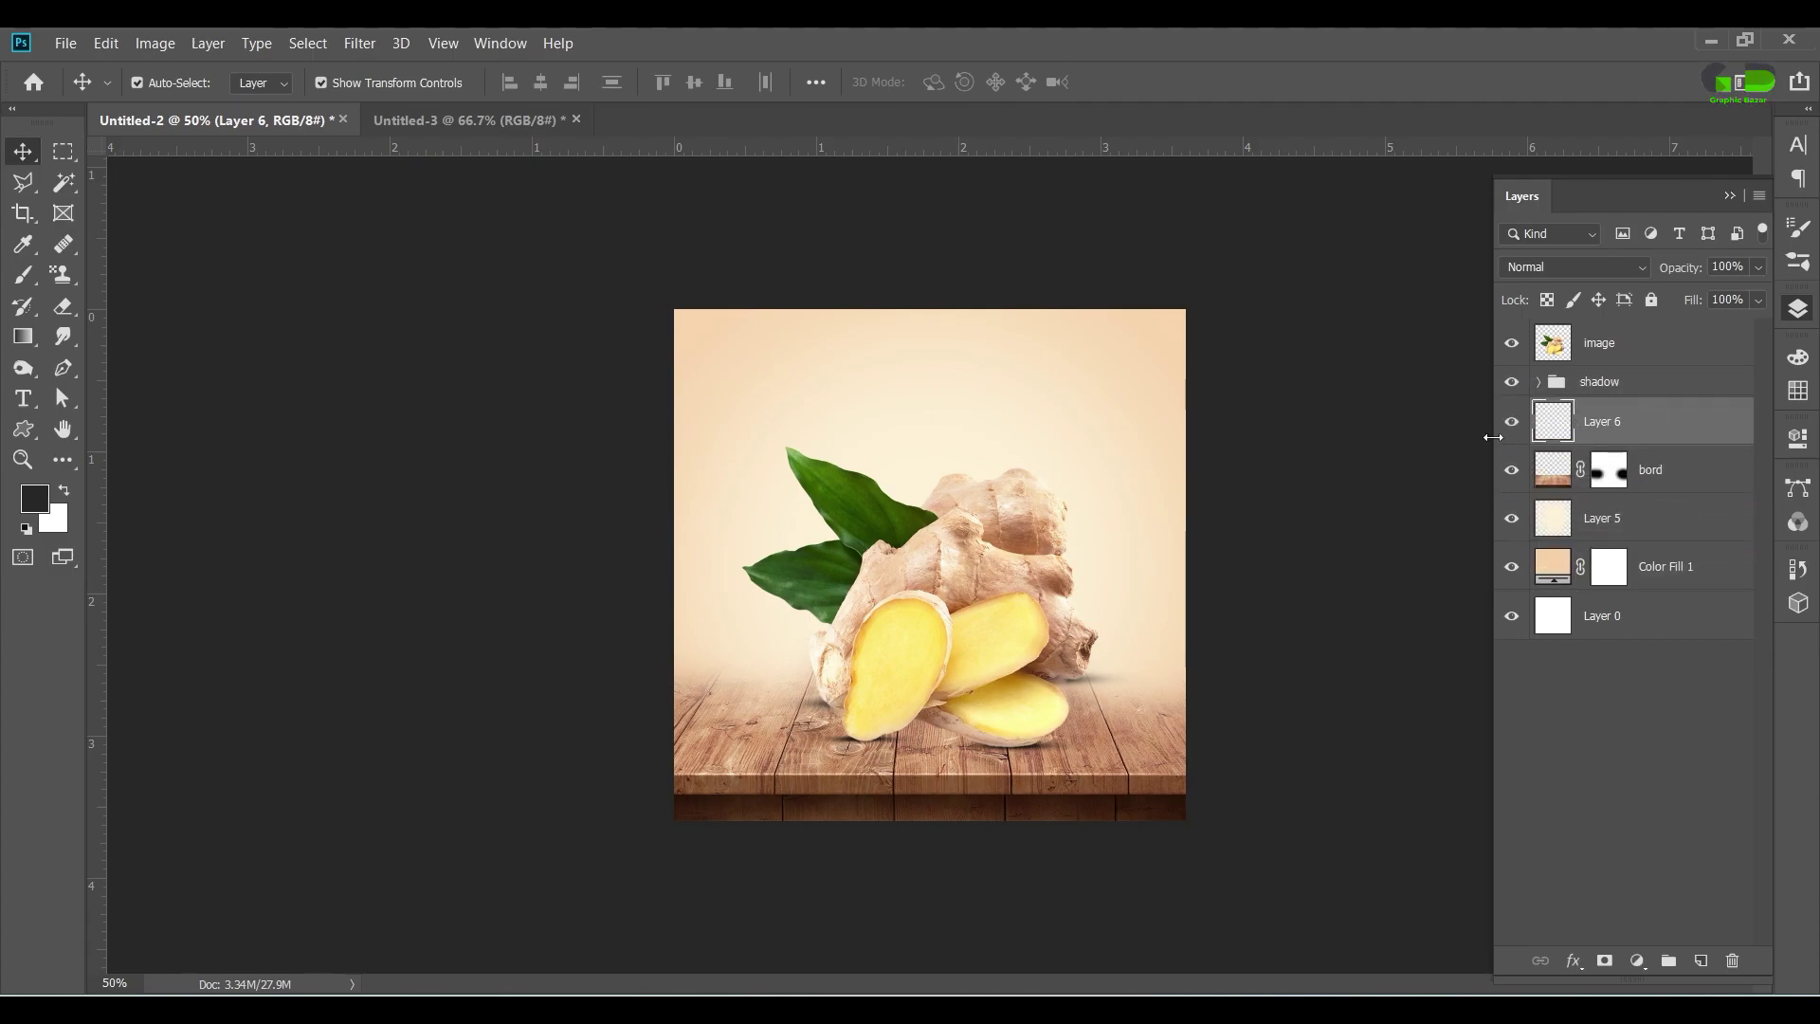
Step: Paint soft dark shading over the table's lower part at about 43% brush opacity
left_click(22, 275)
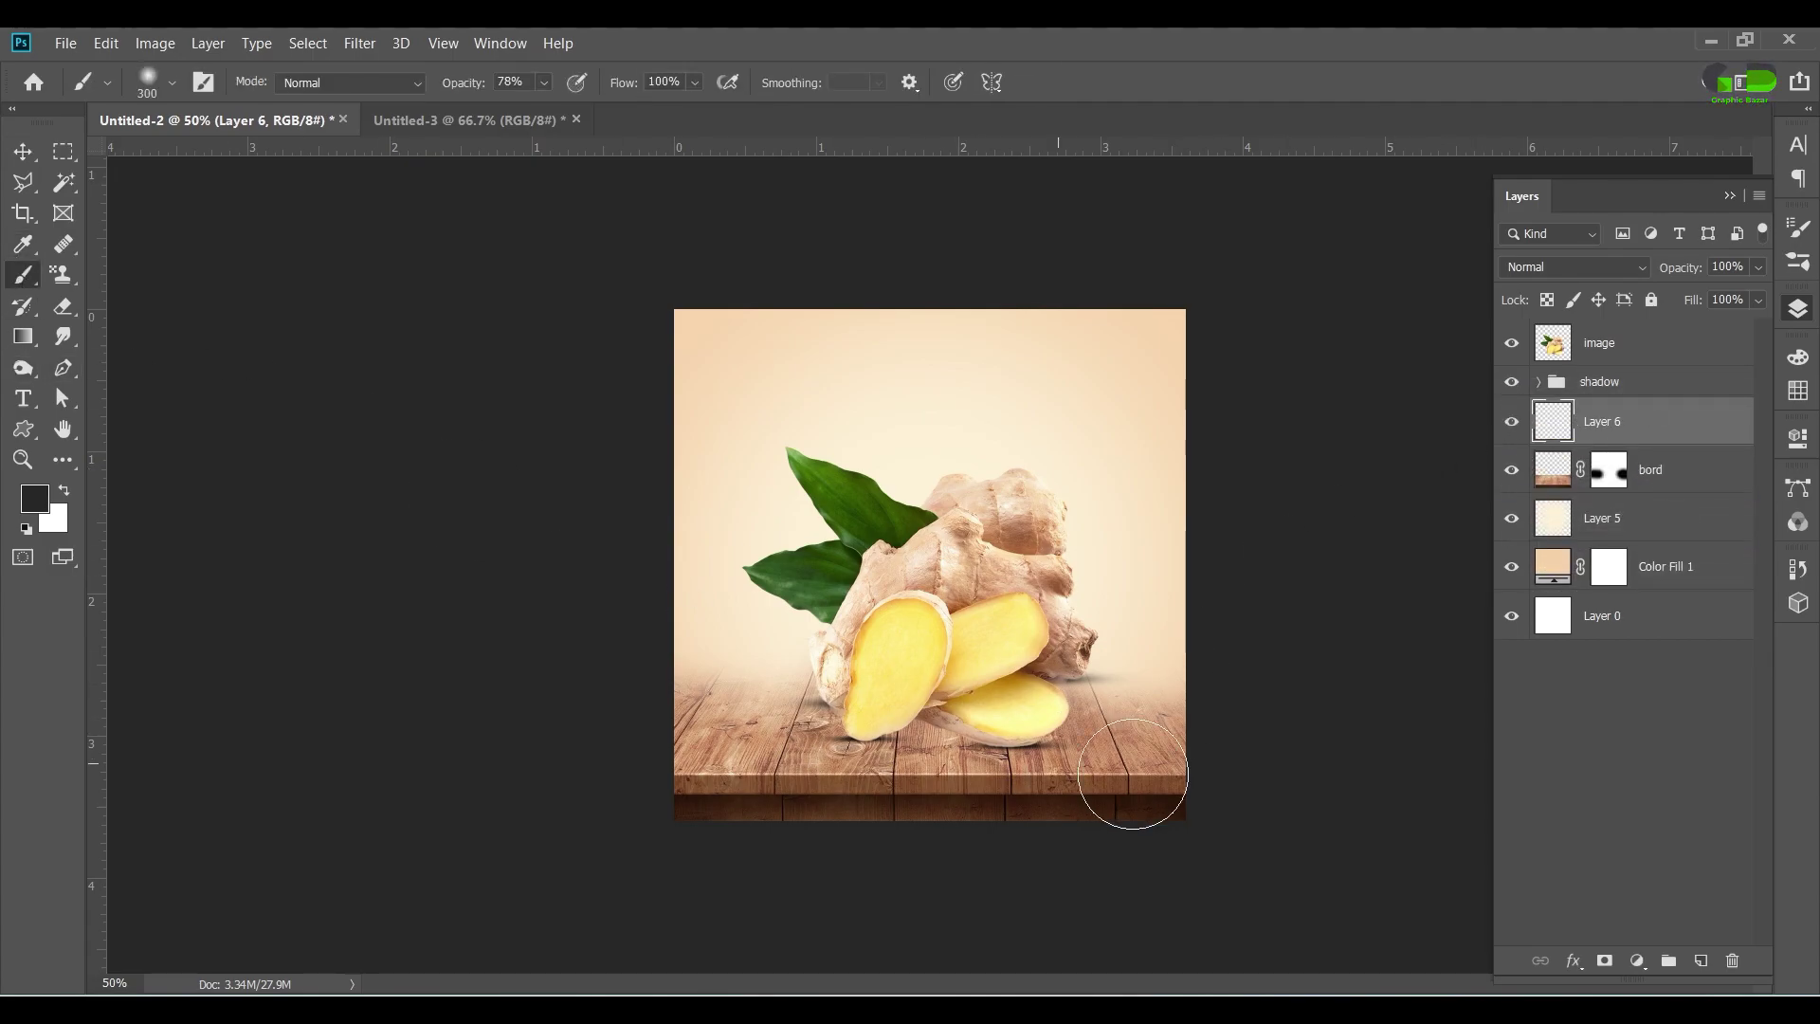
key("bracketright")
left_click_drag(1283, 784, 1080, 853)
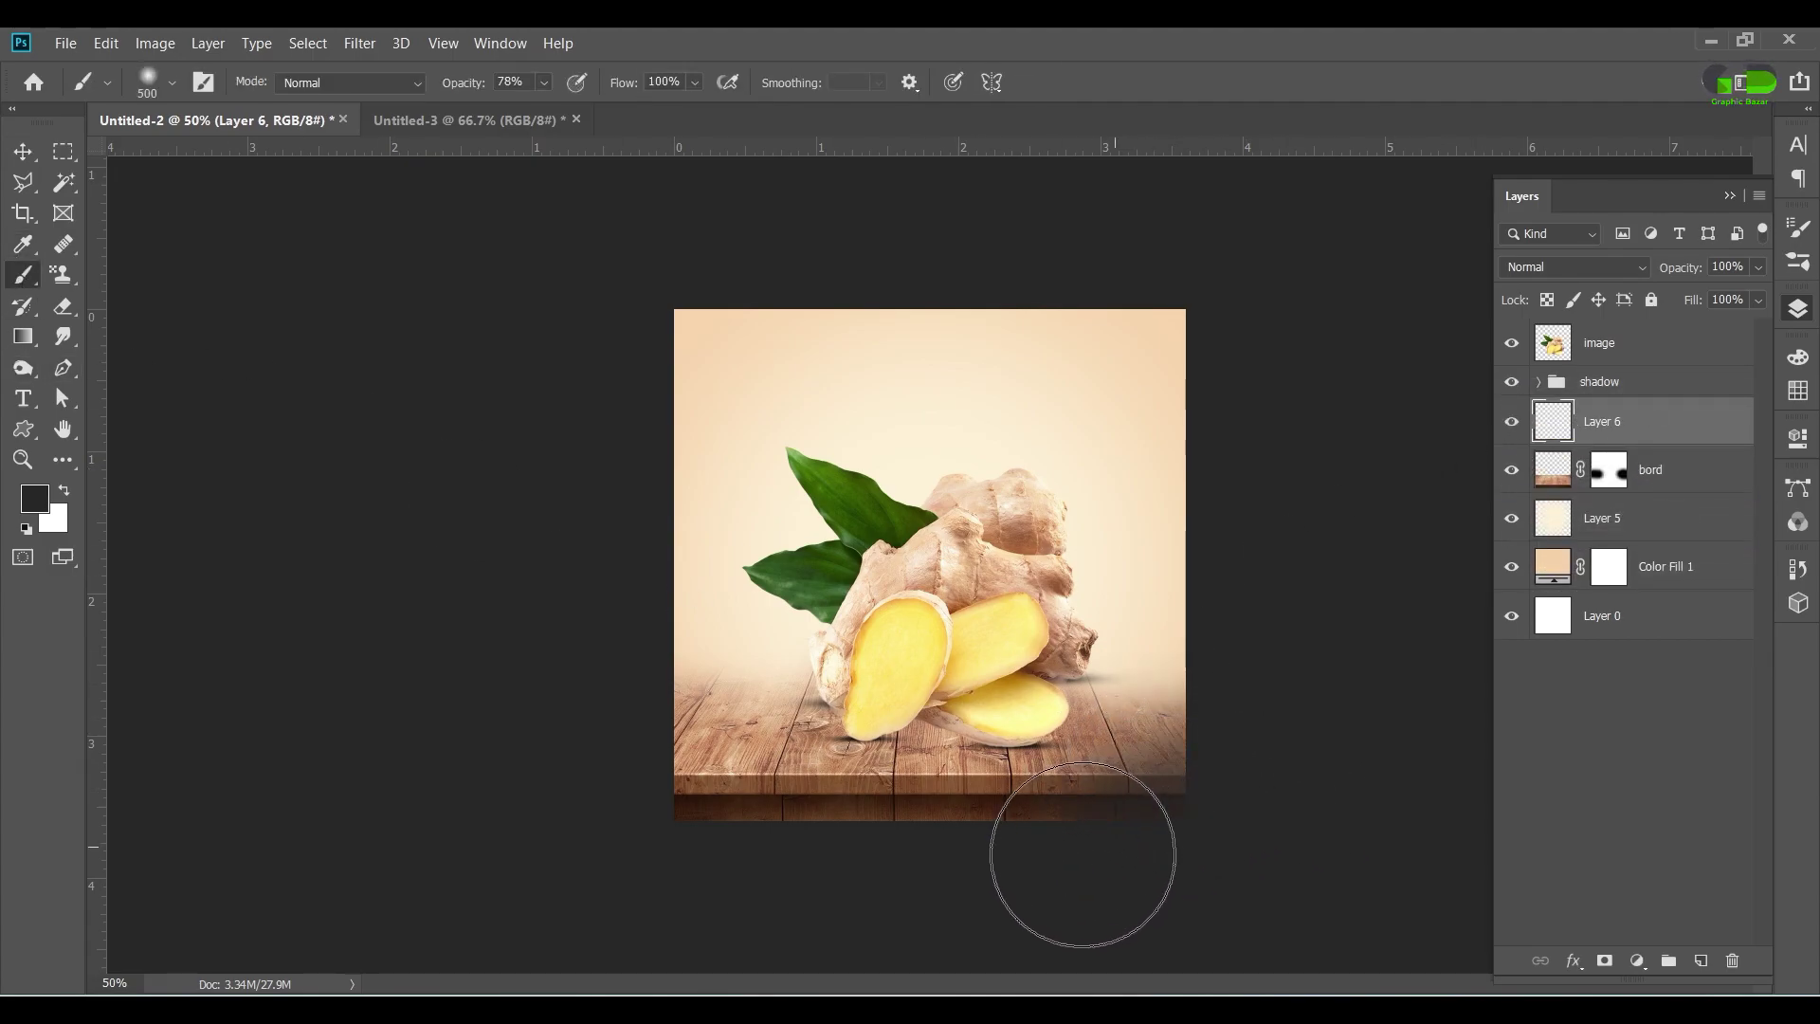
key("ctrl+z")
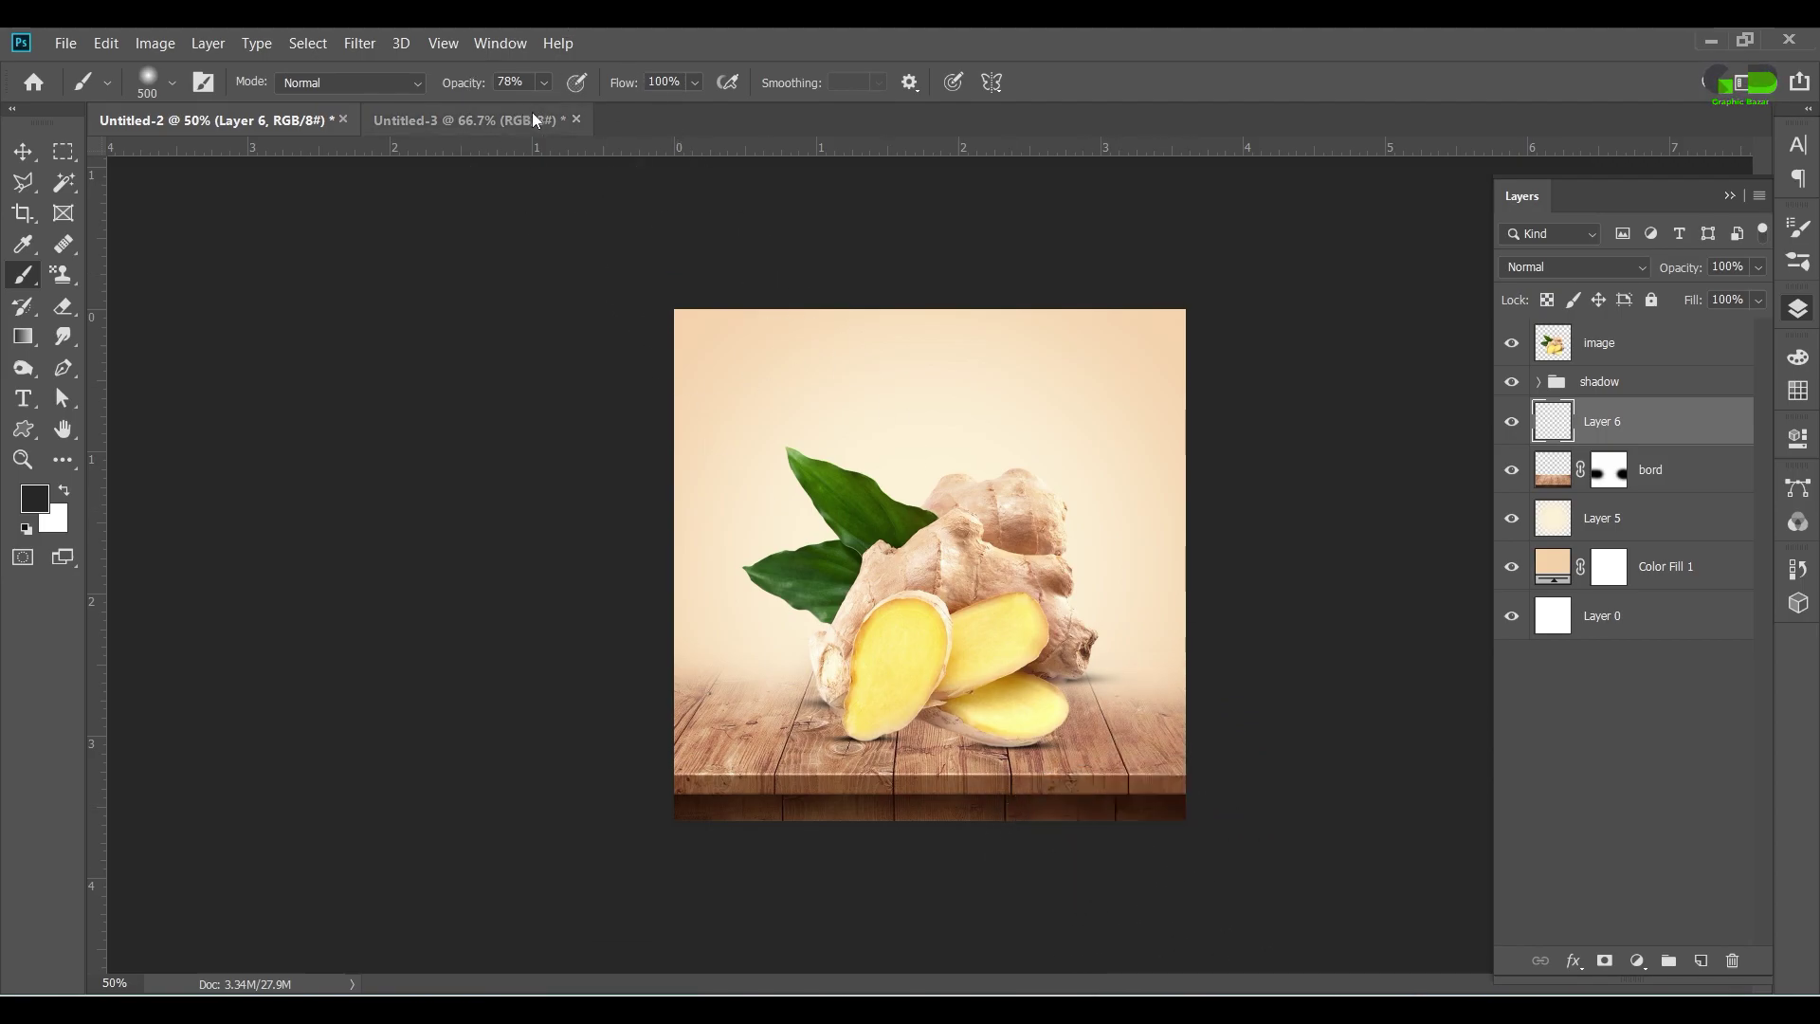
left_click(543, 83)
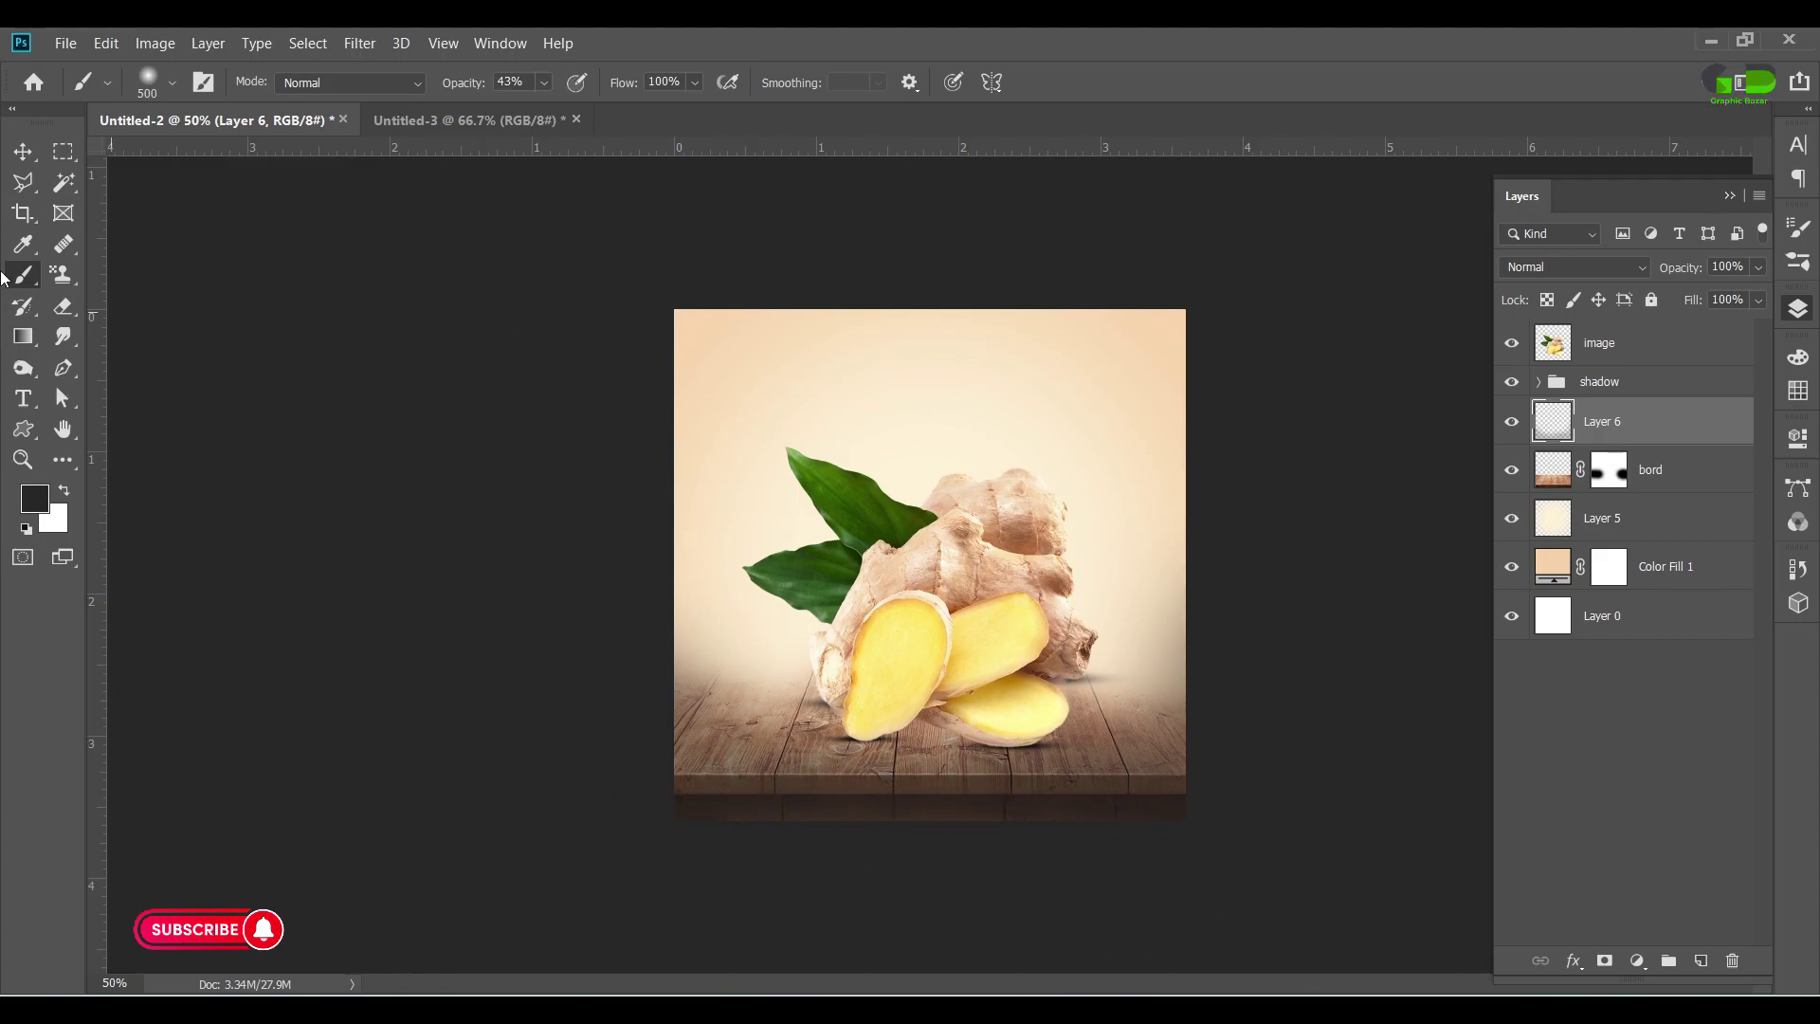
left_click(23, 151)
left_click(1579, 764)
key("ctrl+plus")
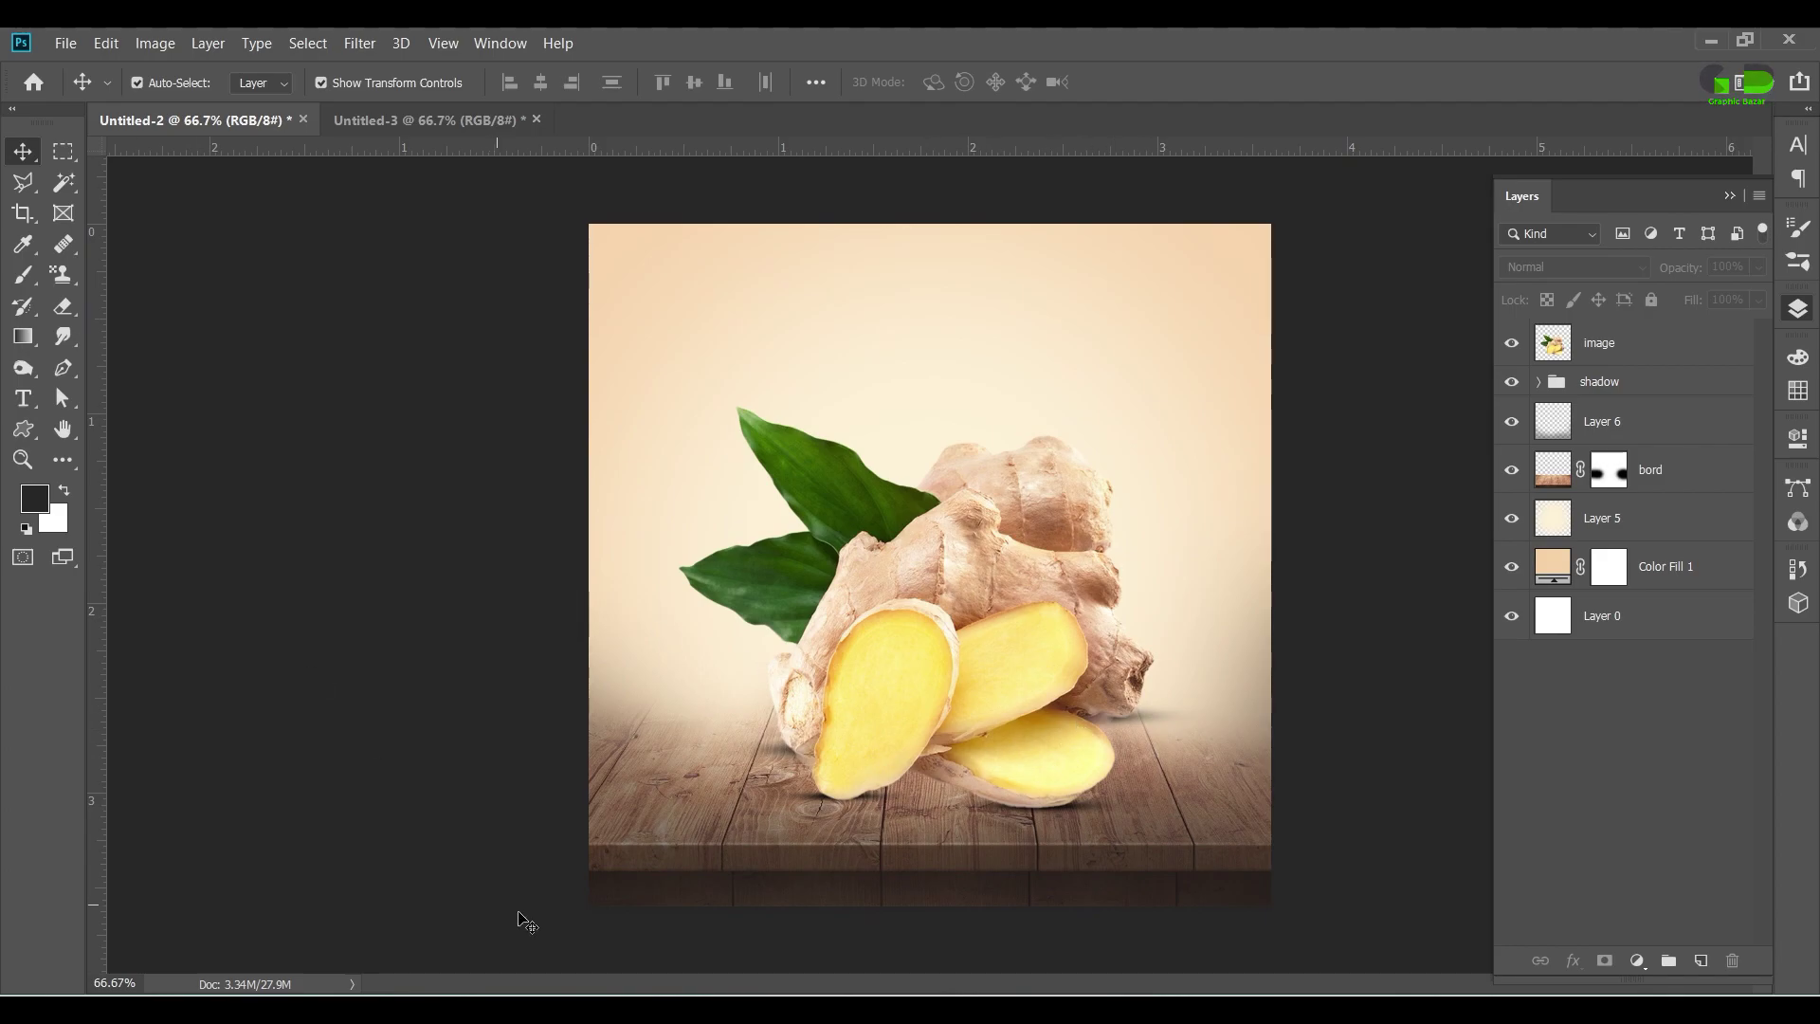
Step: Place the cilantro PNG embedded, then shrink and rotate it into the upper-right edge
left_click(49, 38)
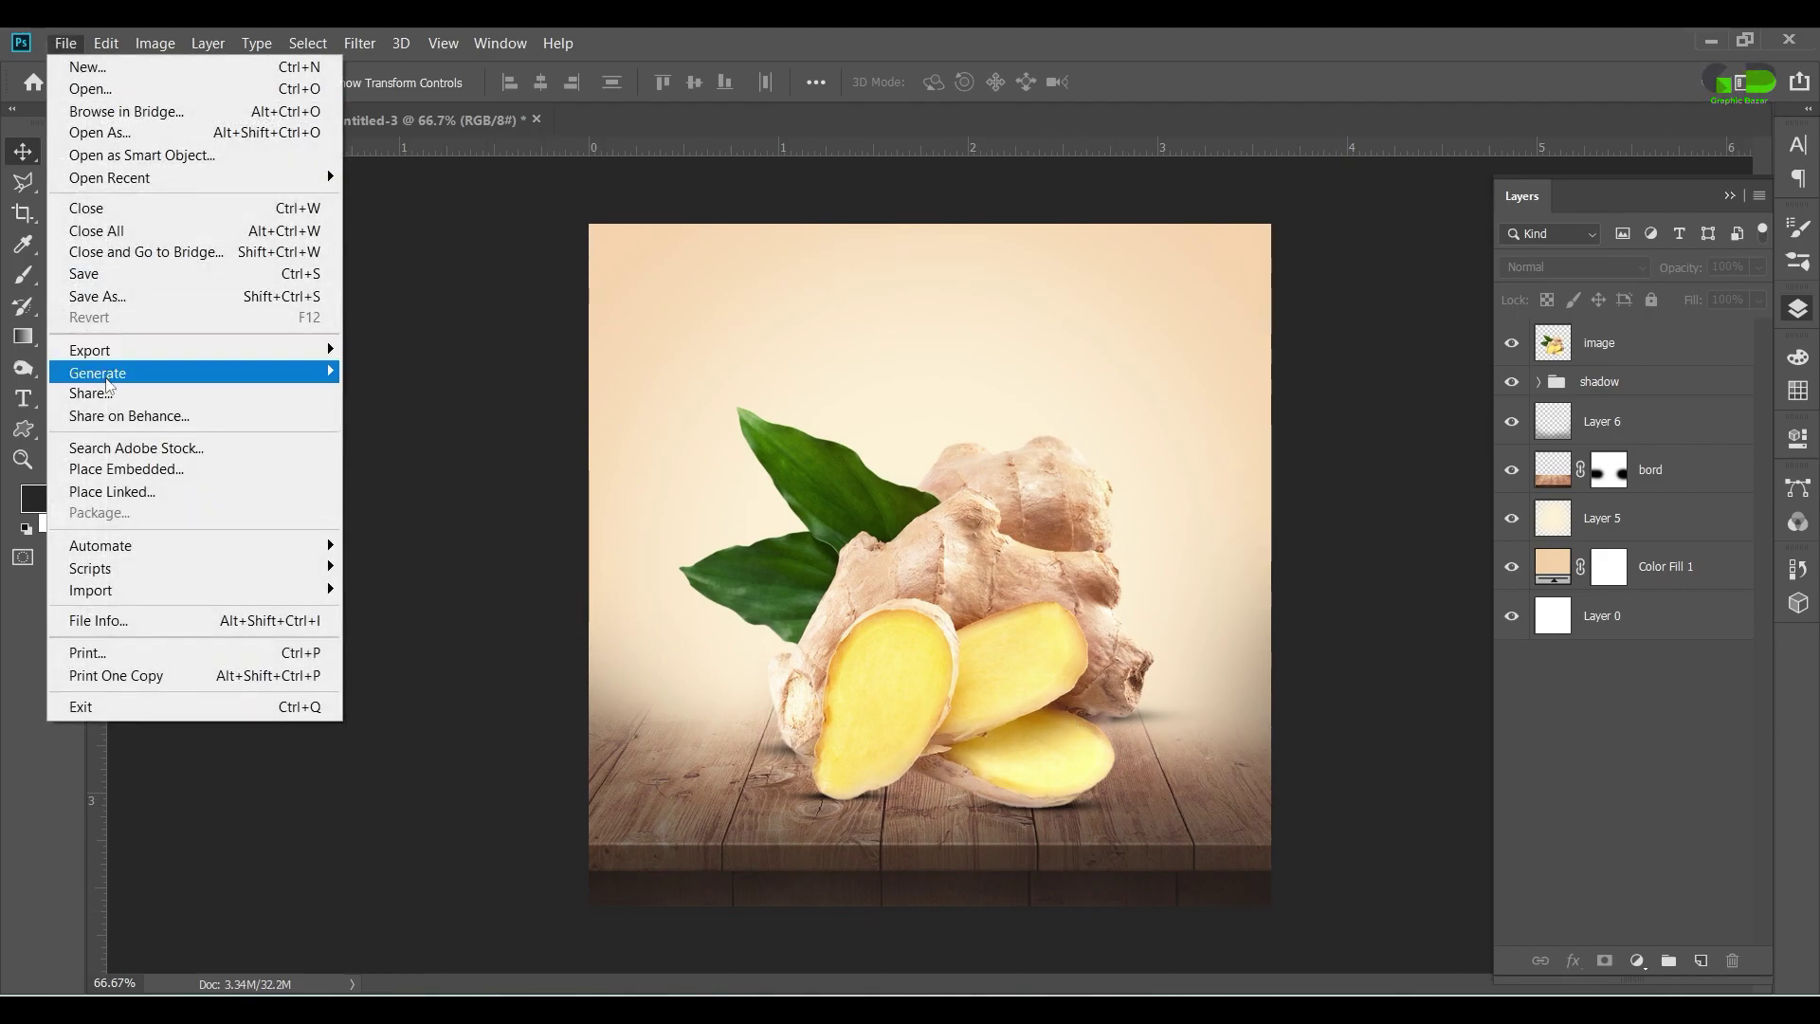
left_click(123, 467)
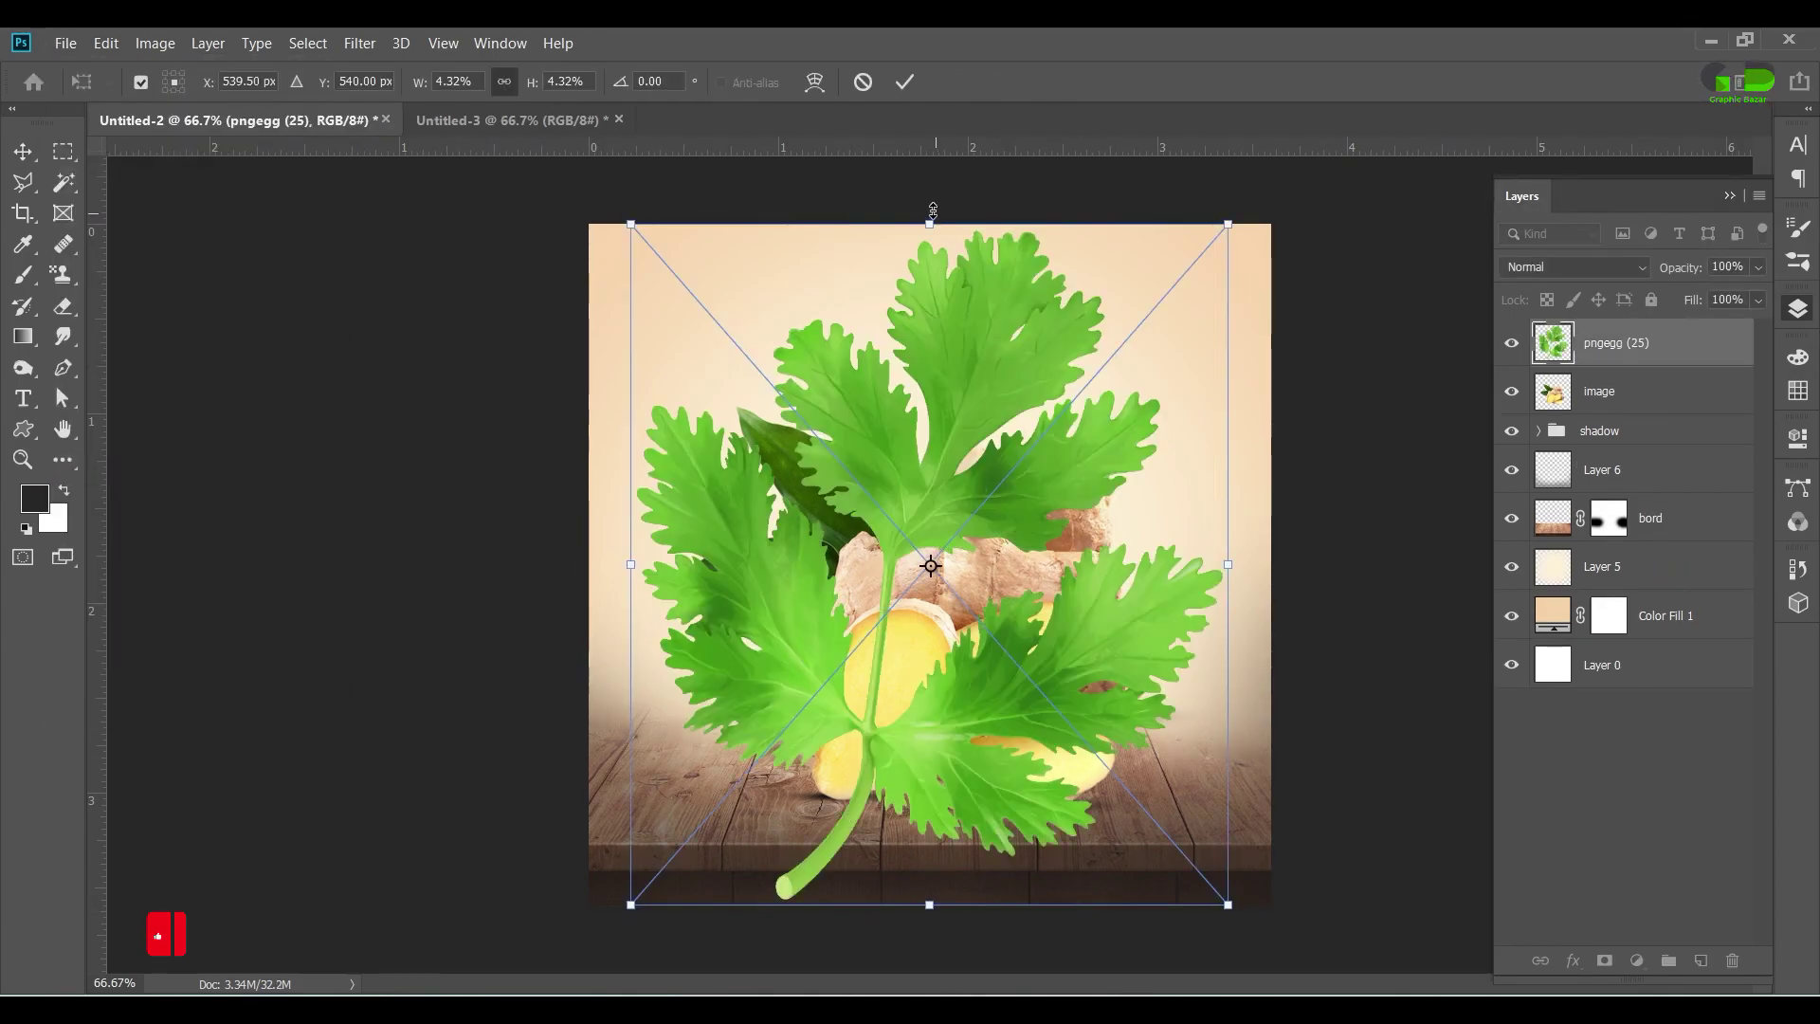
left_click_drag(930, 225, 930, 633)
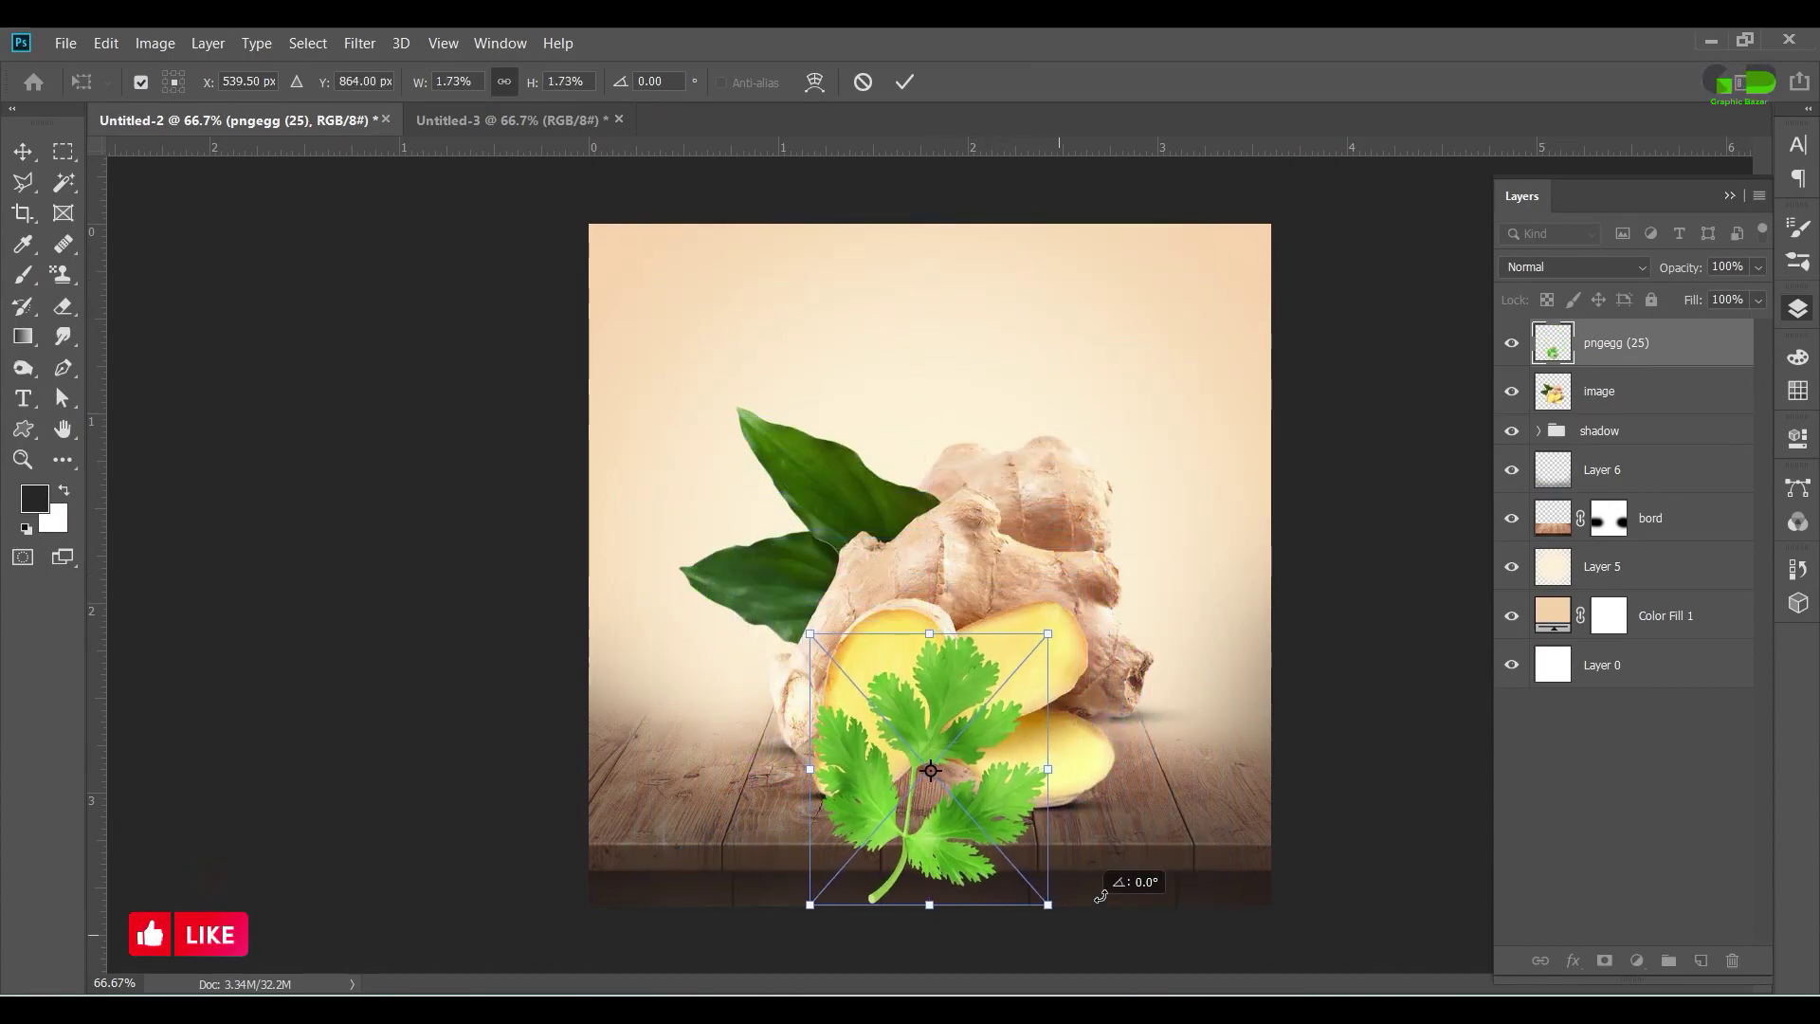
left_click_drag(1100, 895, 885, 569)
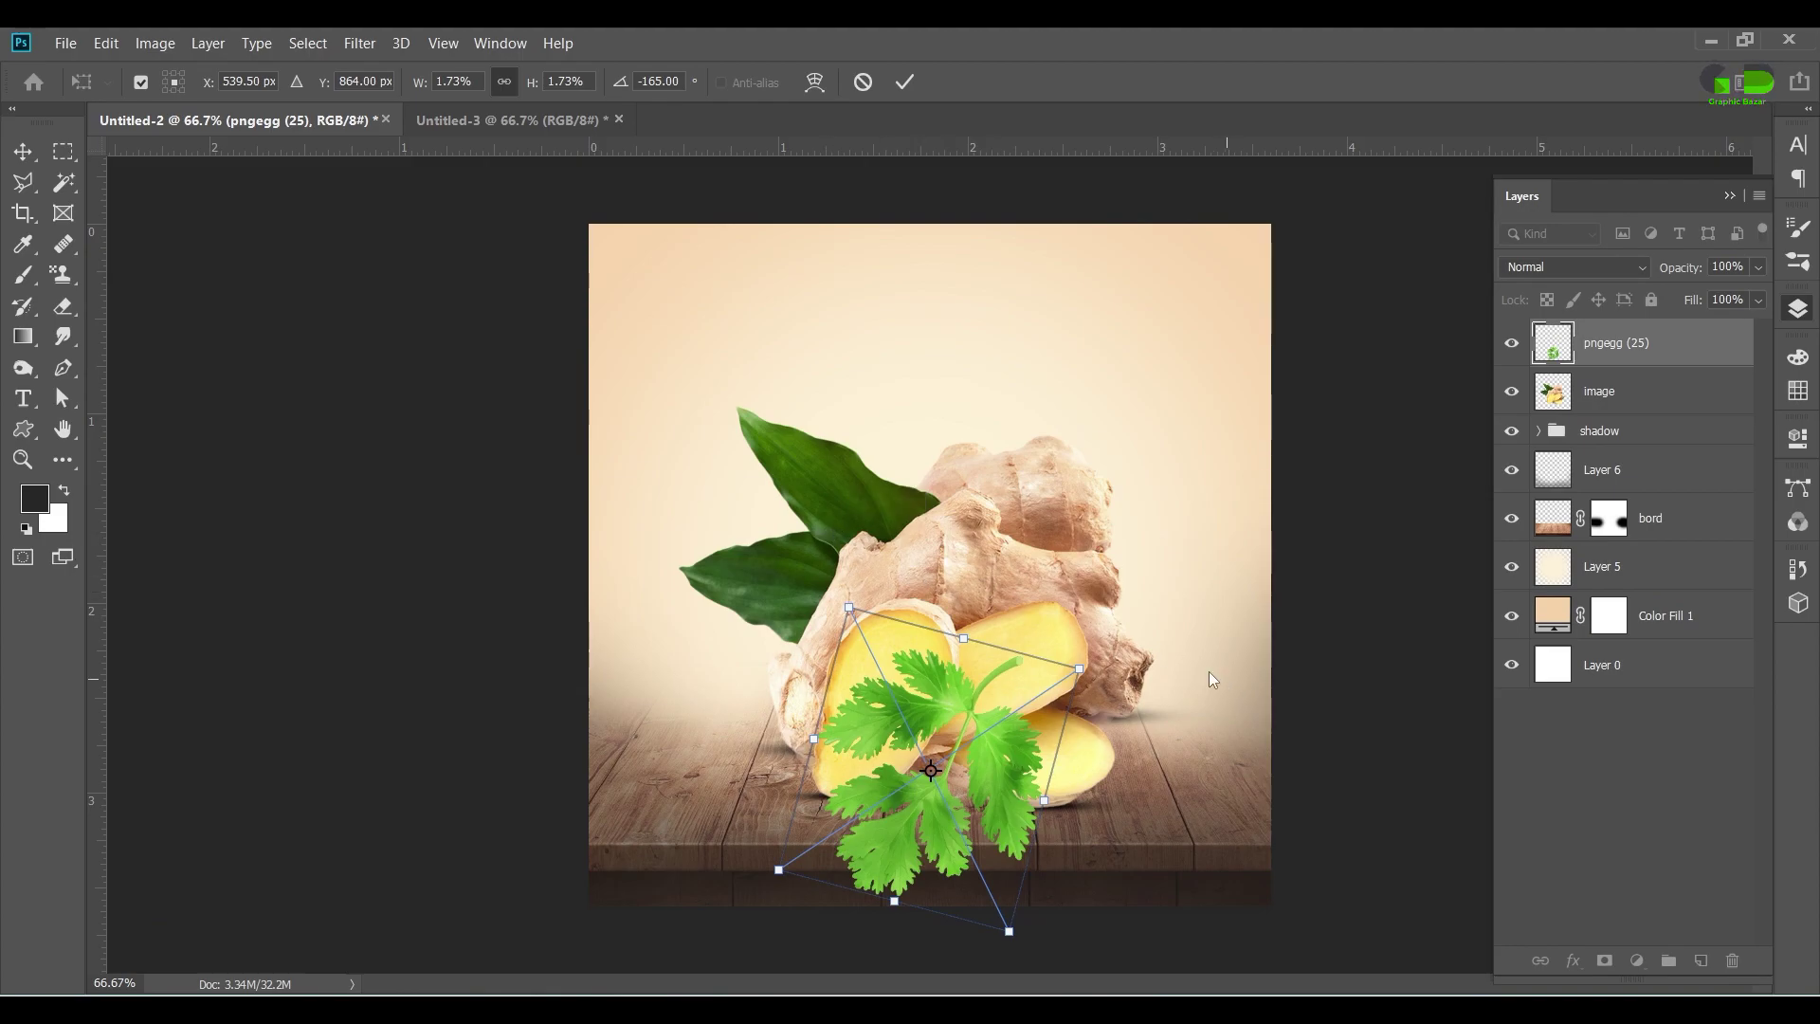
left_click_drag(1122, 658, 1137, 622)
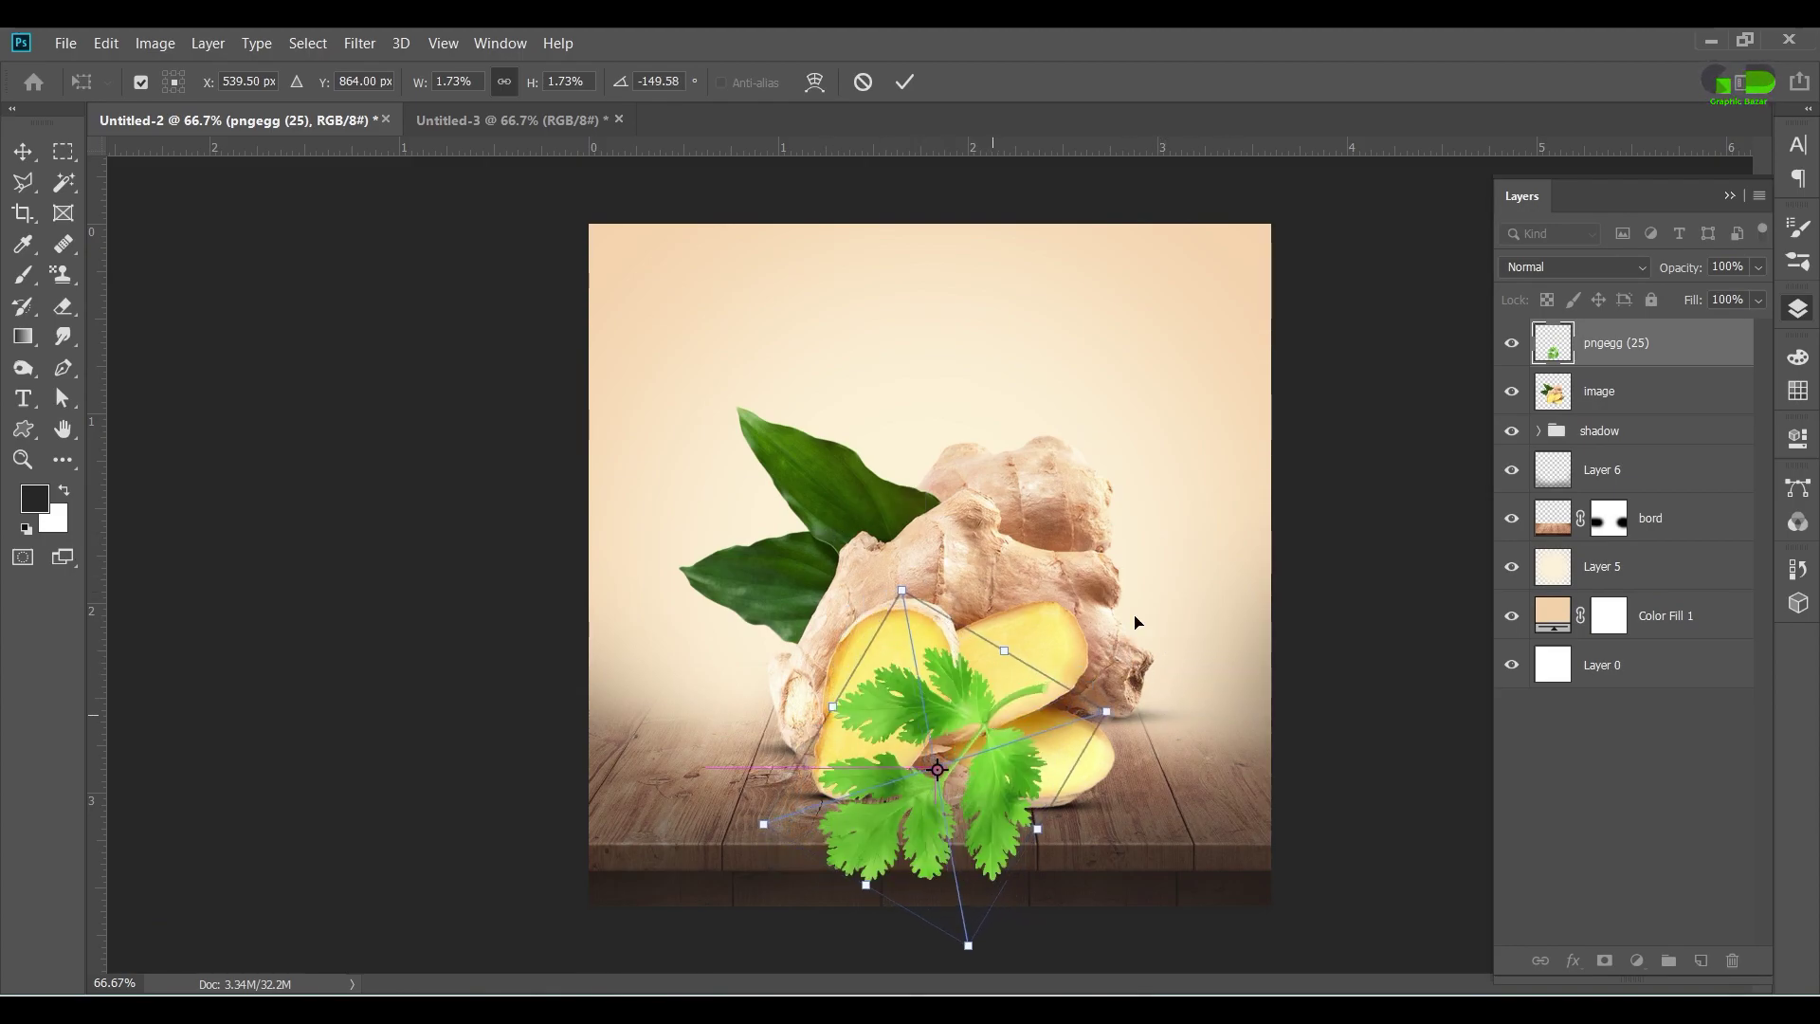
left_click_drag(1001, 679, 1251, 297)
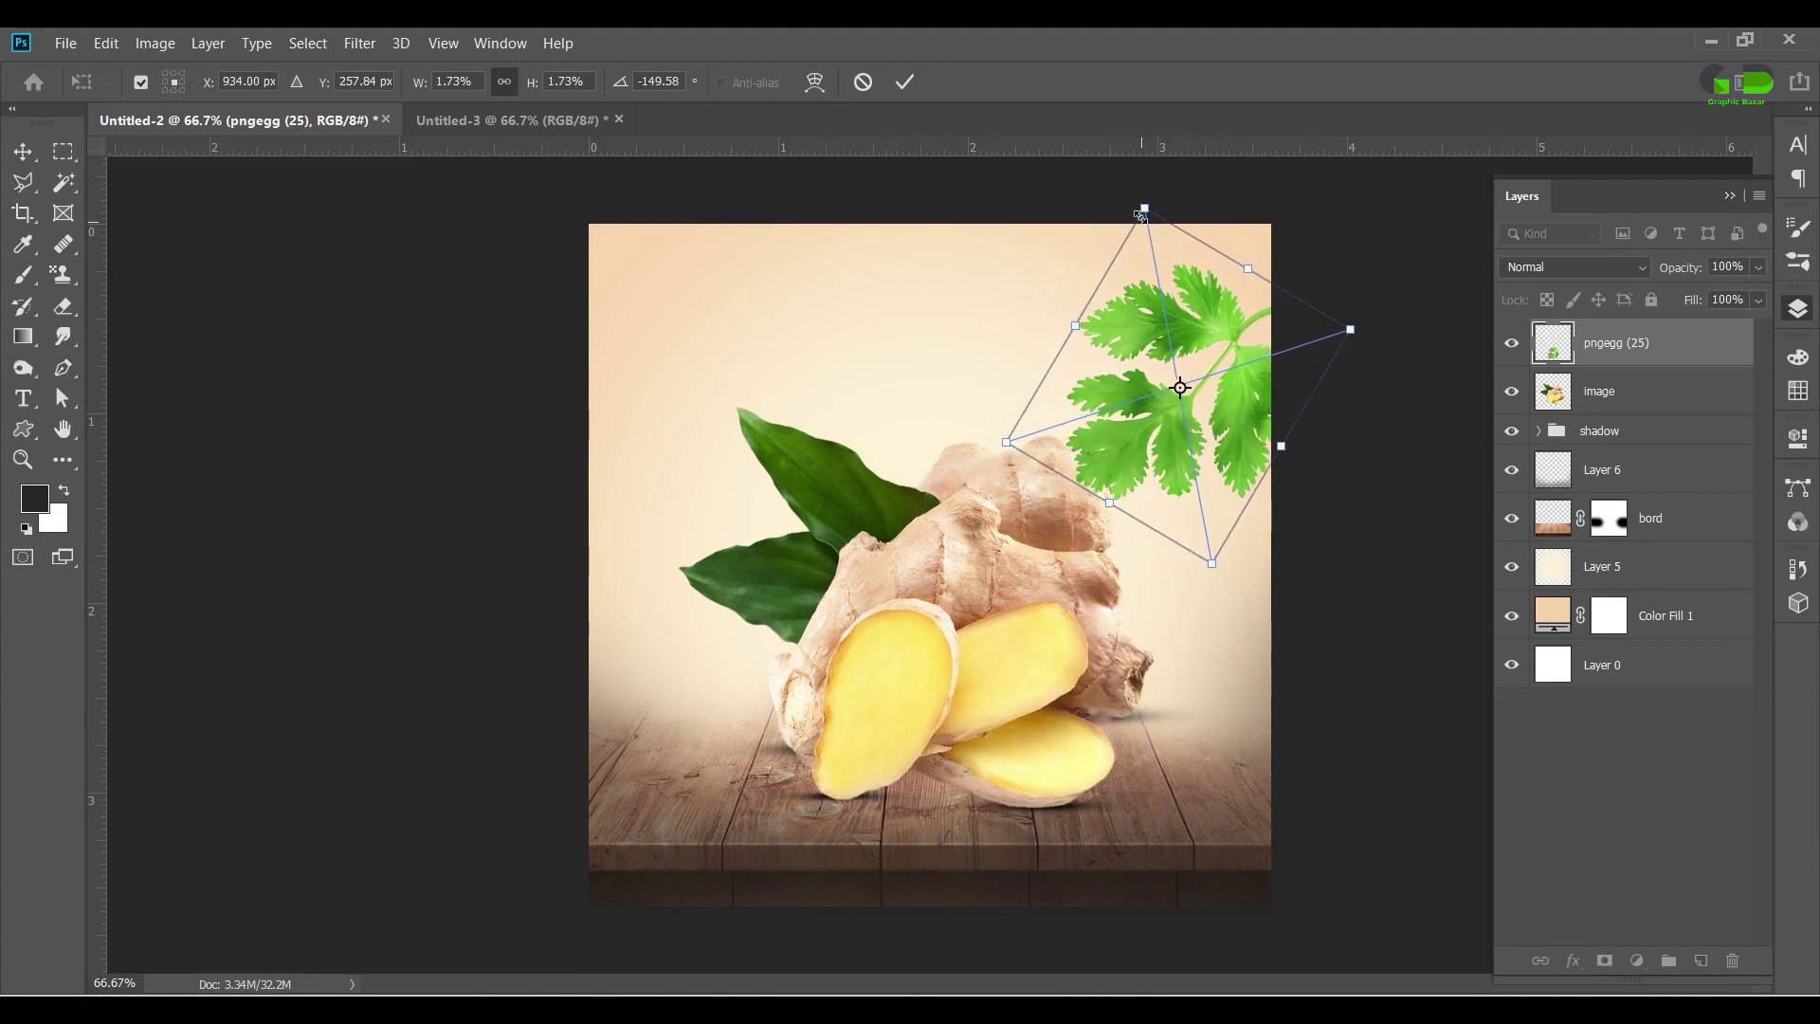
left_click_drag(1146, 226, 1171, 352)
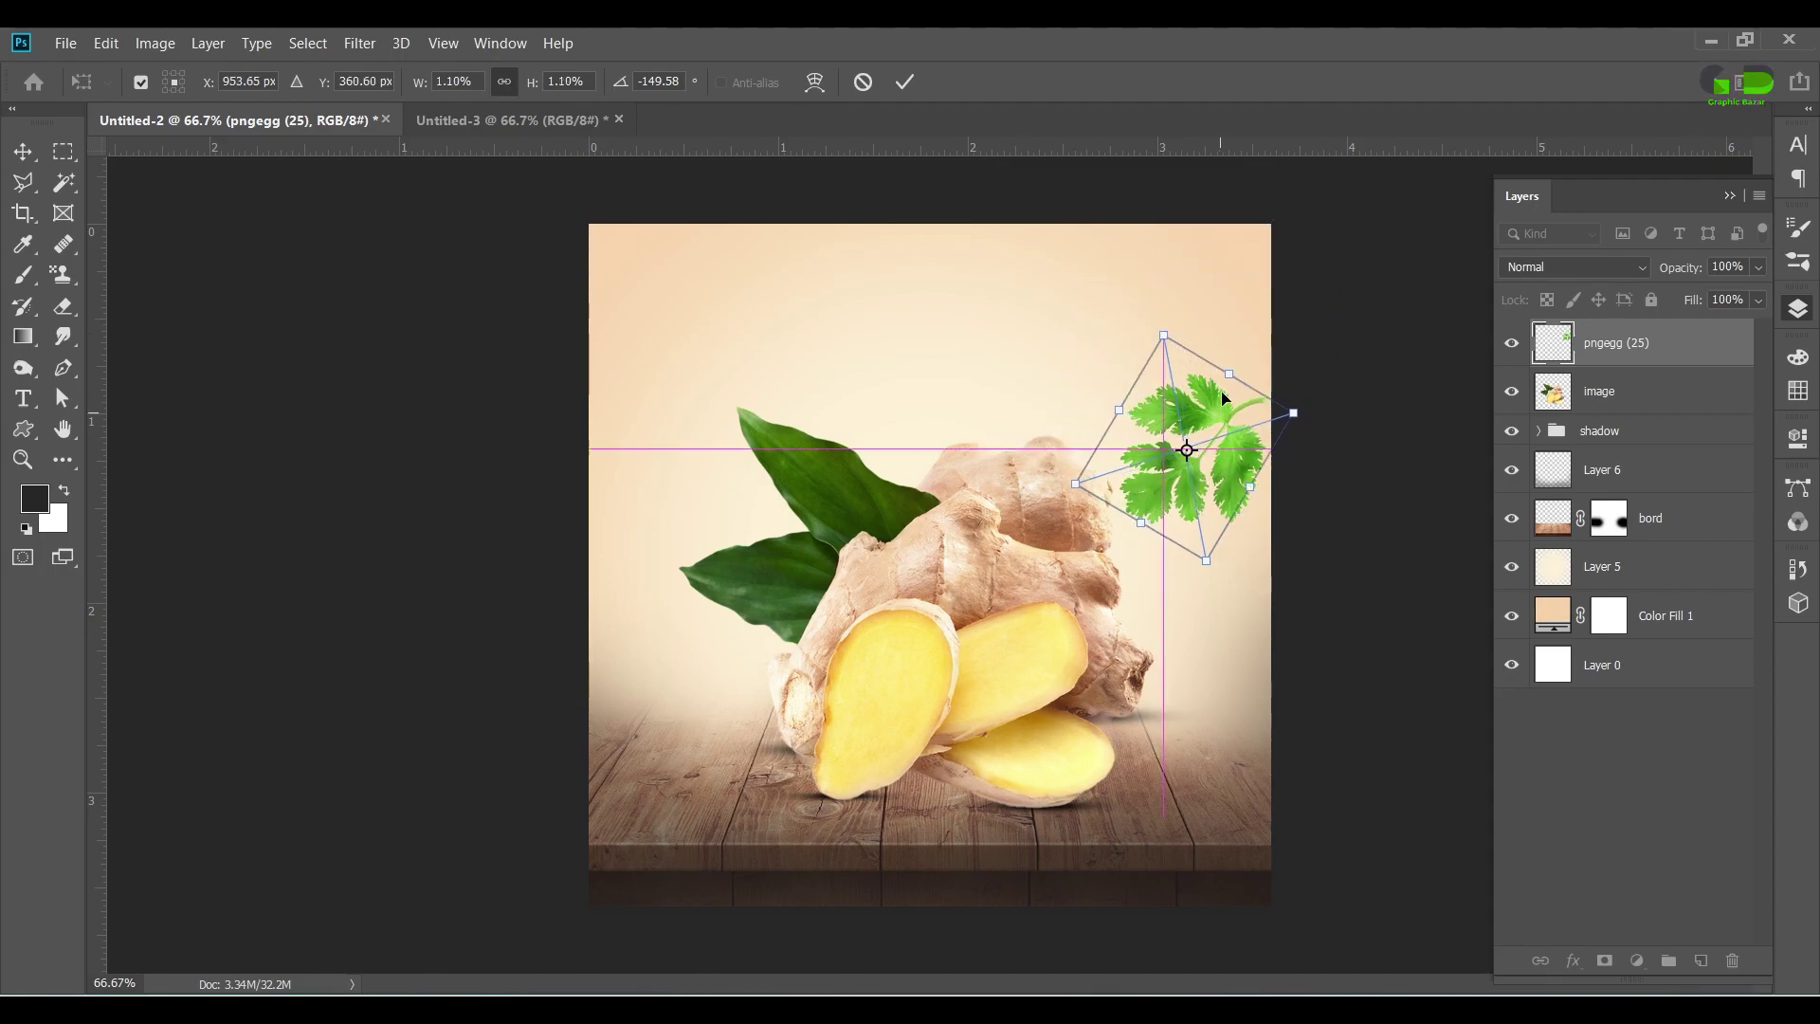
mouse_move(1226, 422)
left_mouse_down()
mouse_move(1245, 338)
mouse_move(1228, 324)
left_mouse_up()
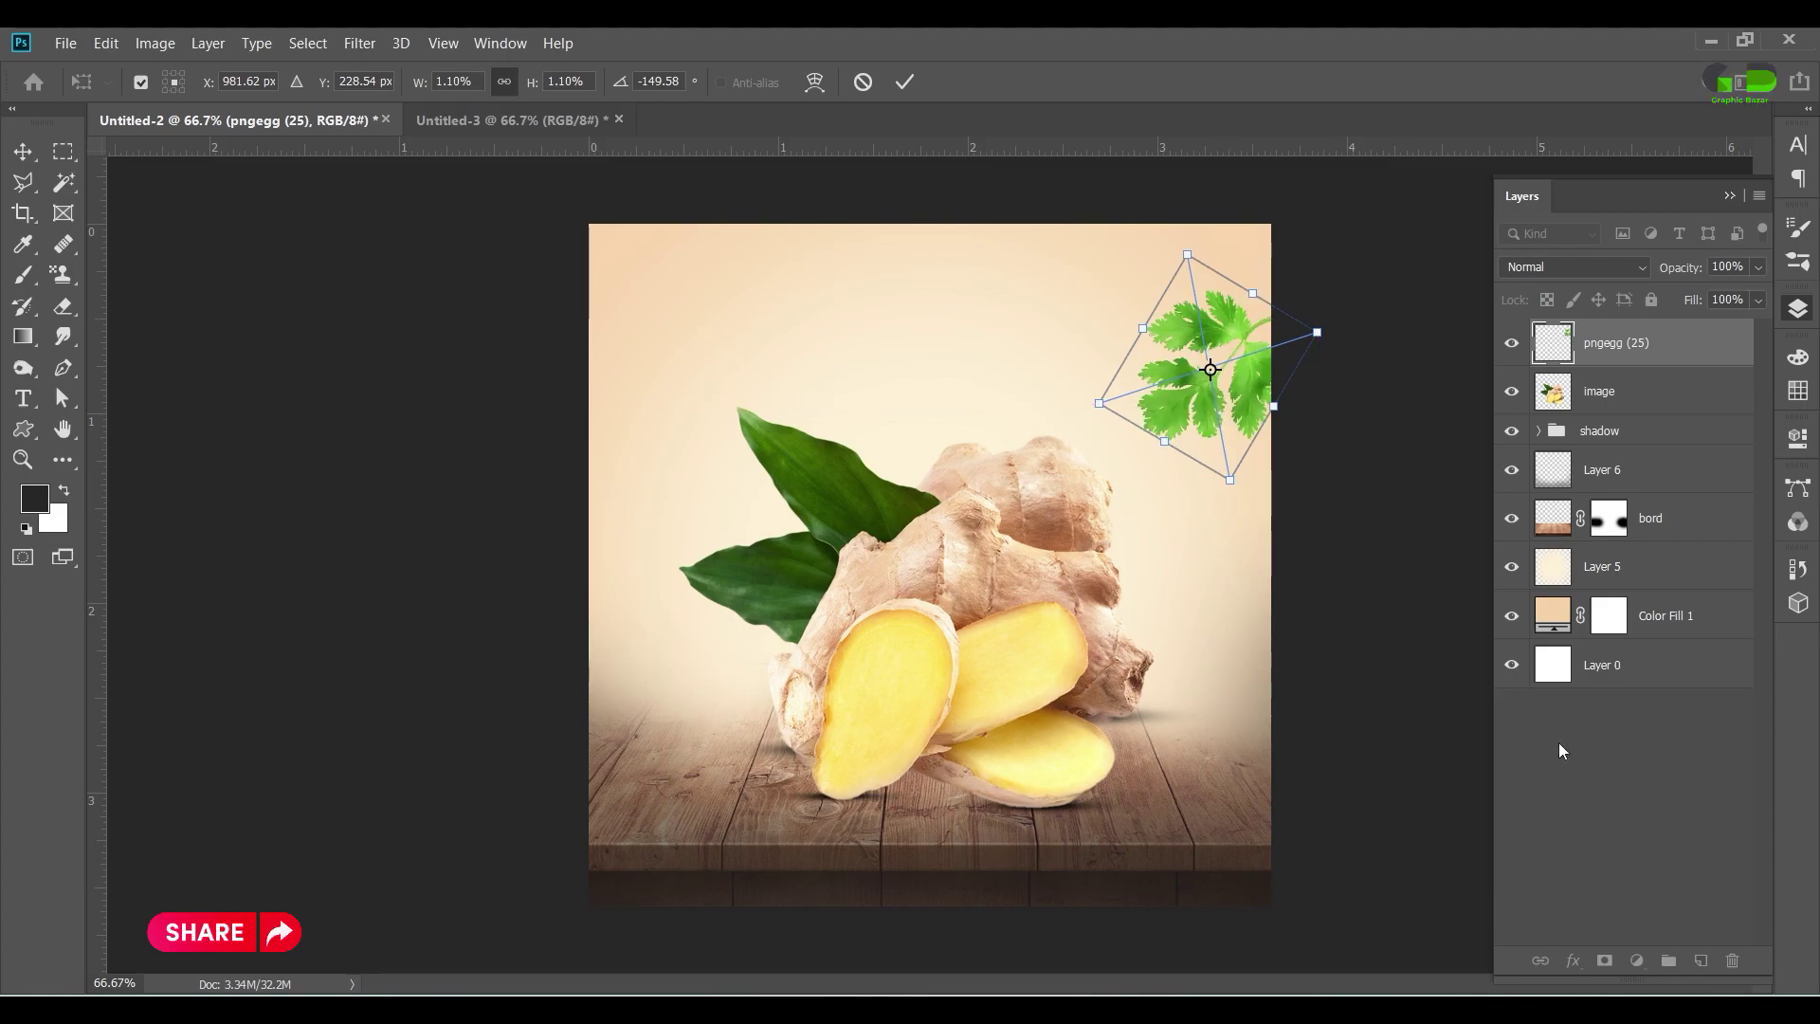
key("Return")
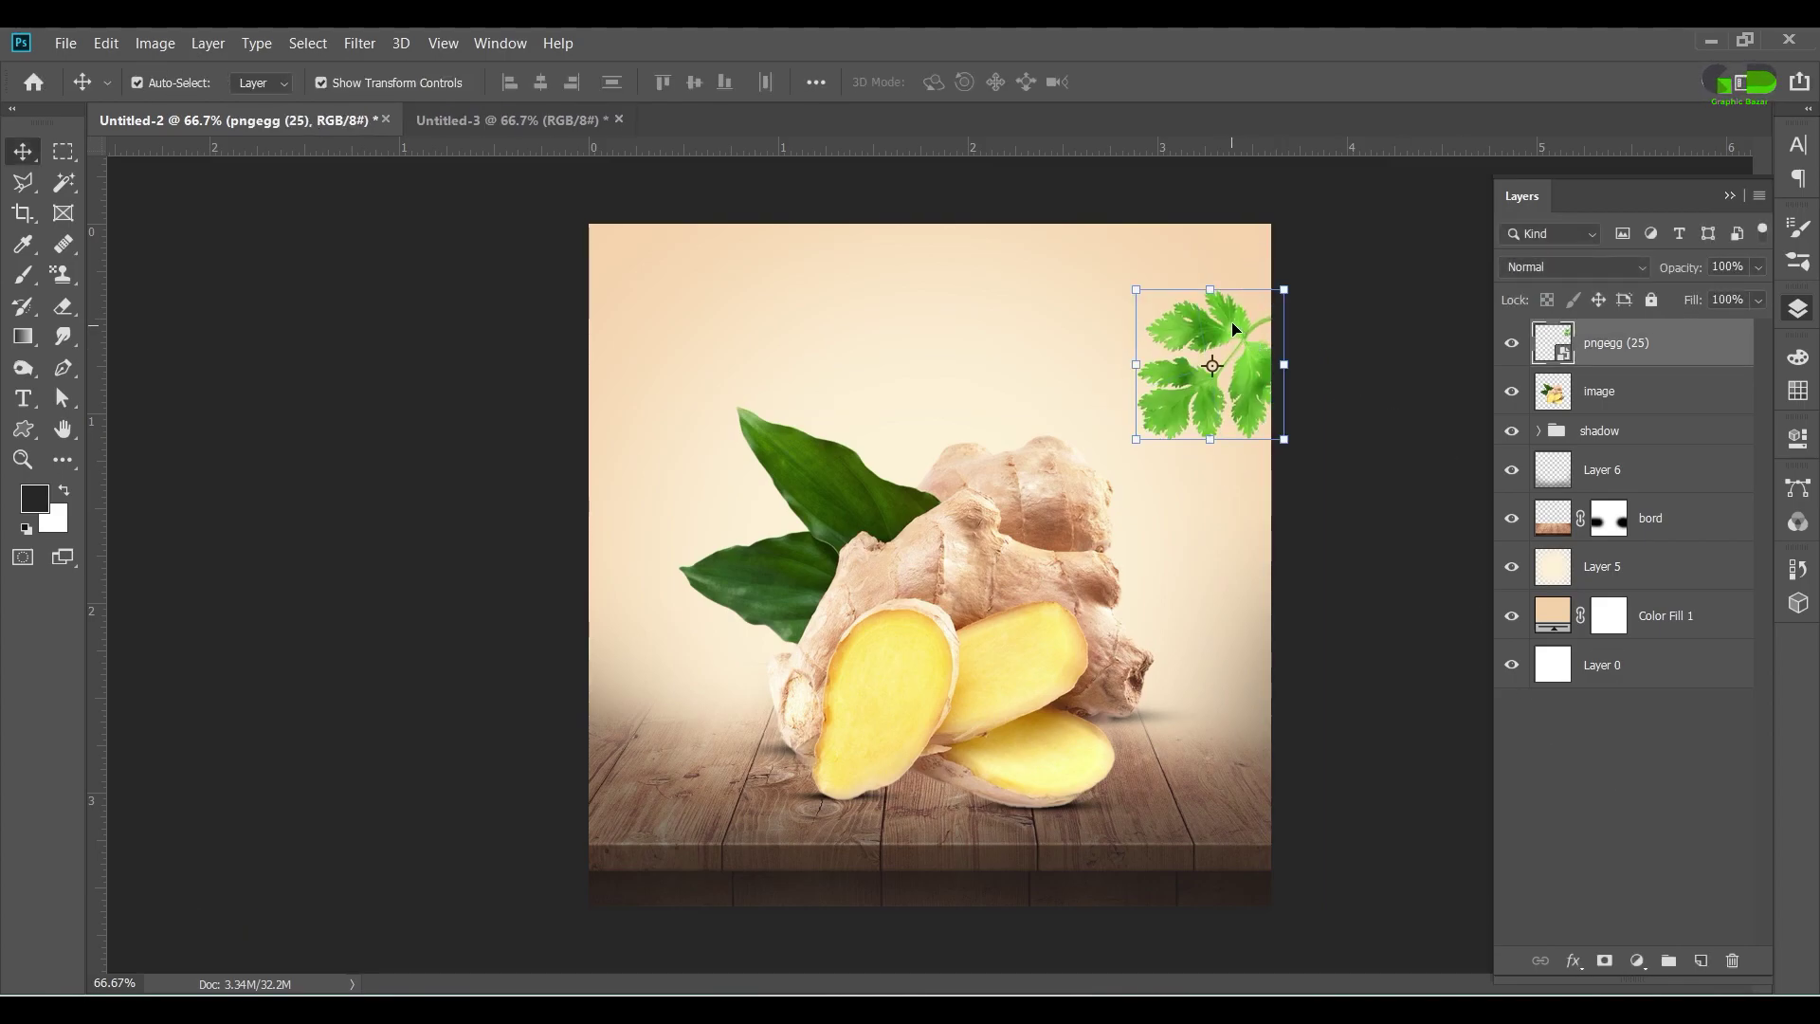
Step: Duplicate the cilantro sprig to the left edge and flip the copy horizontally
mouse_move(1237, 332)
left_mouse_down()
mouse_move(661, 410)
mouse_move(621, 476)
mouse_move(656, 314)
left_mouse_up()
right_click(656, 314)
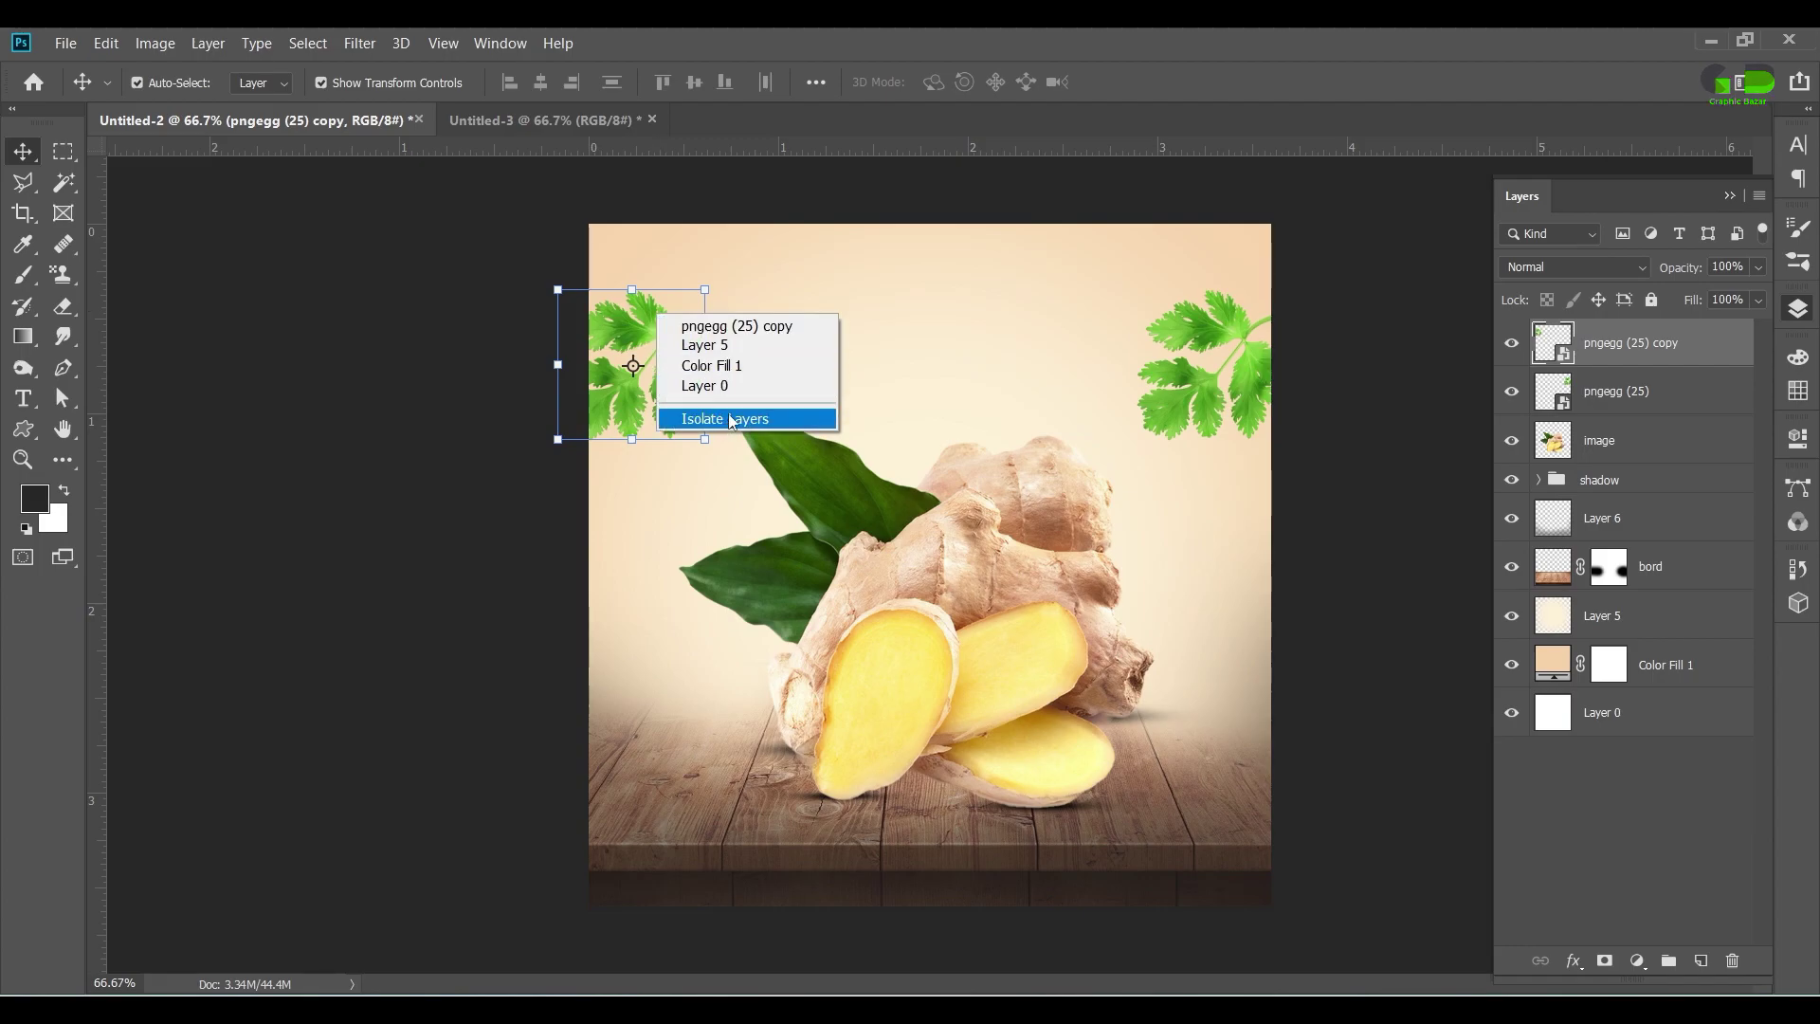
key("Escape")
key("ctrl")
key("ctrl+t")
right_click(631, 315)
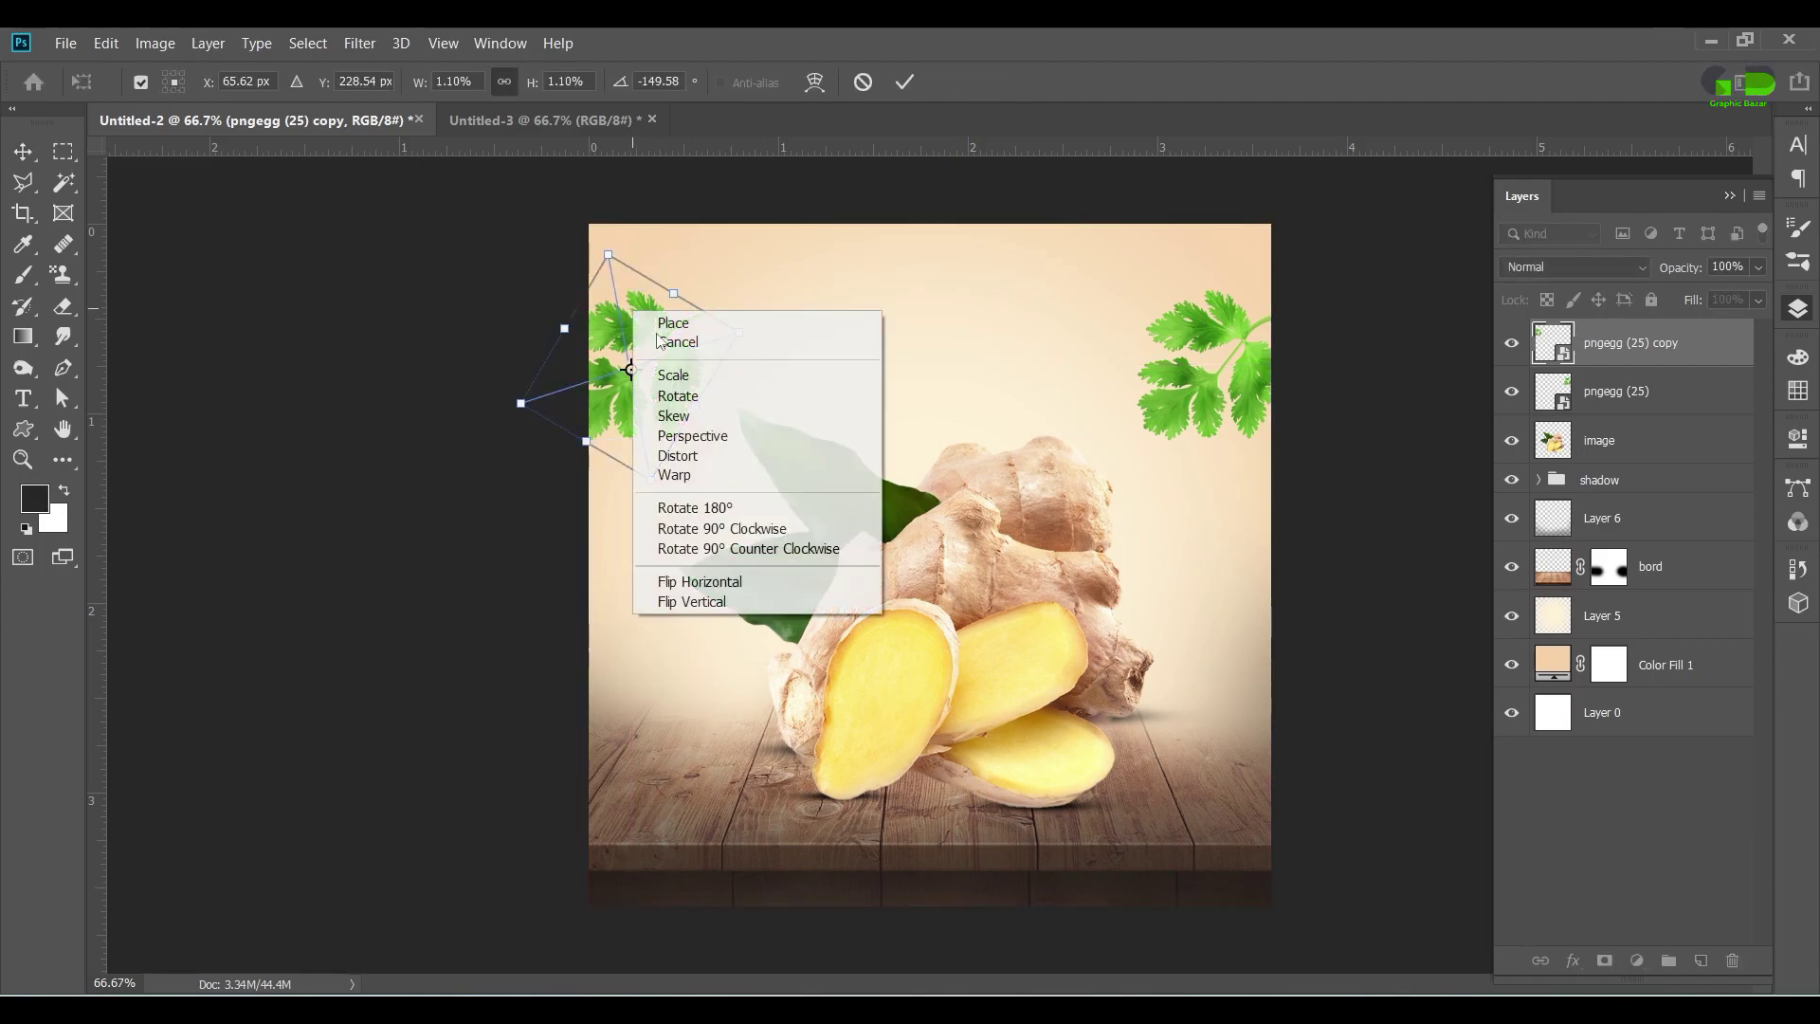
left_click(728, 583)
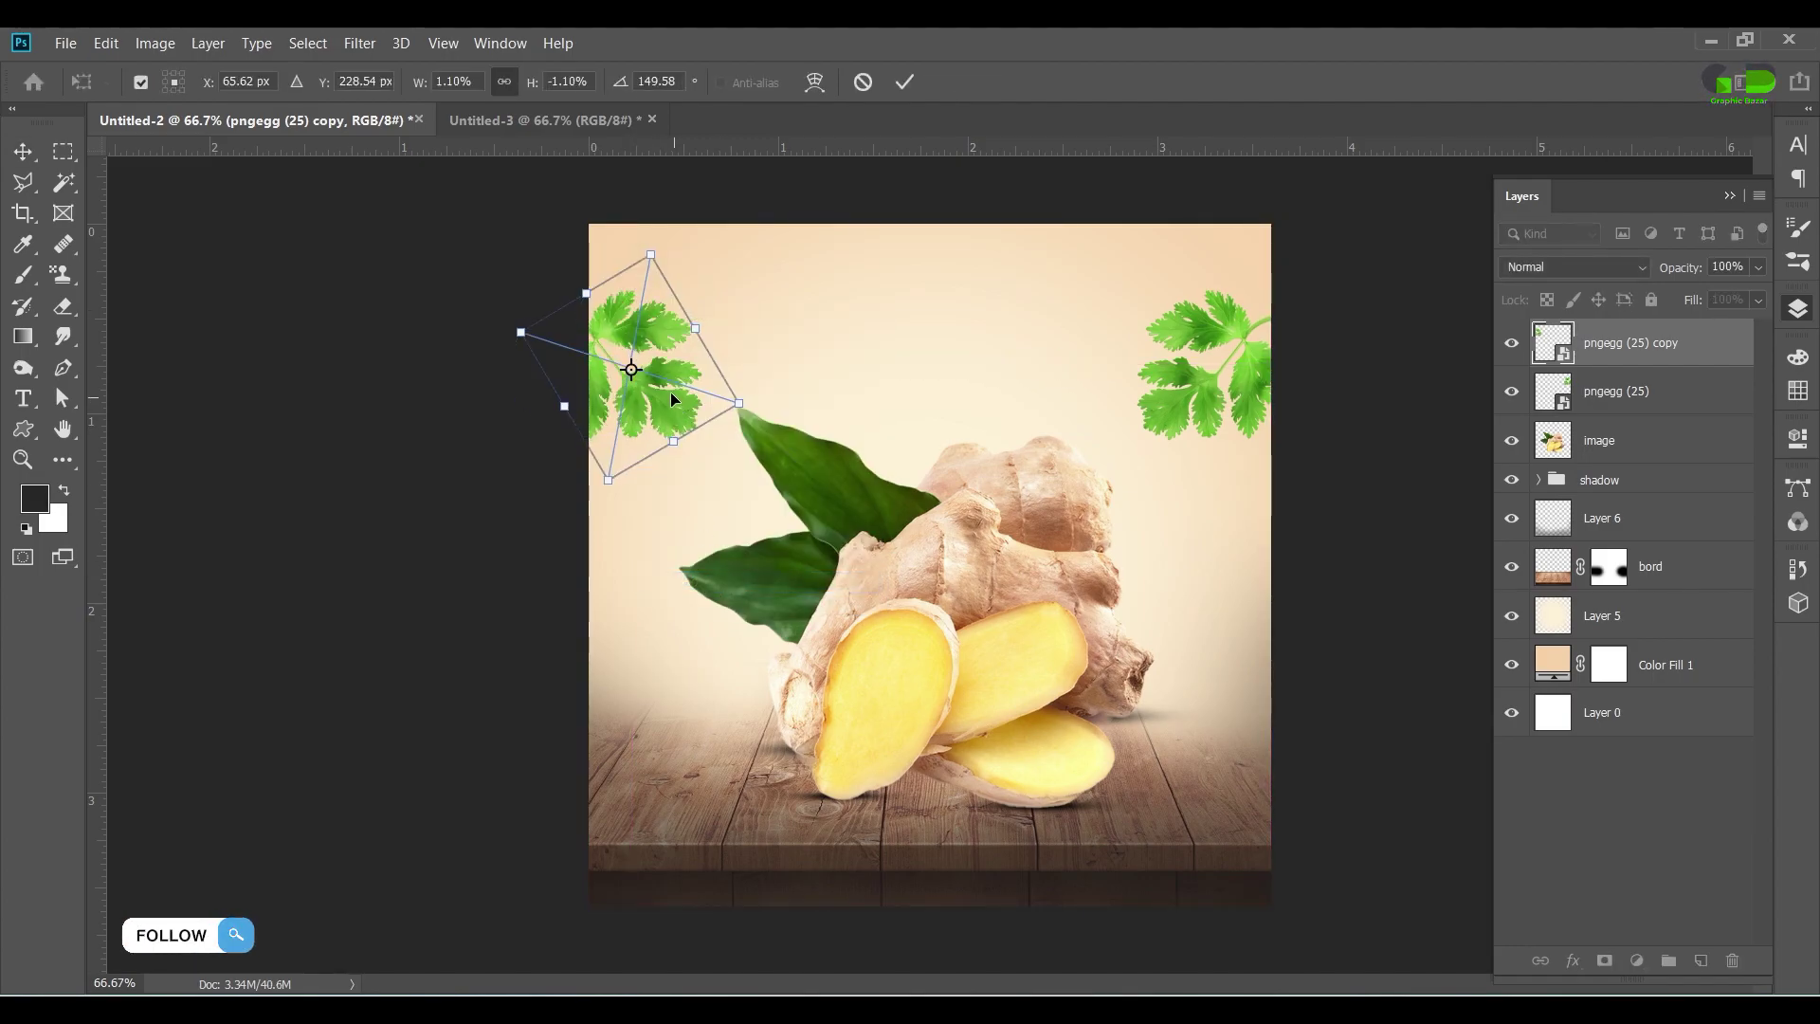
left_click_drag(668, 389, 644, 481)
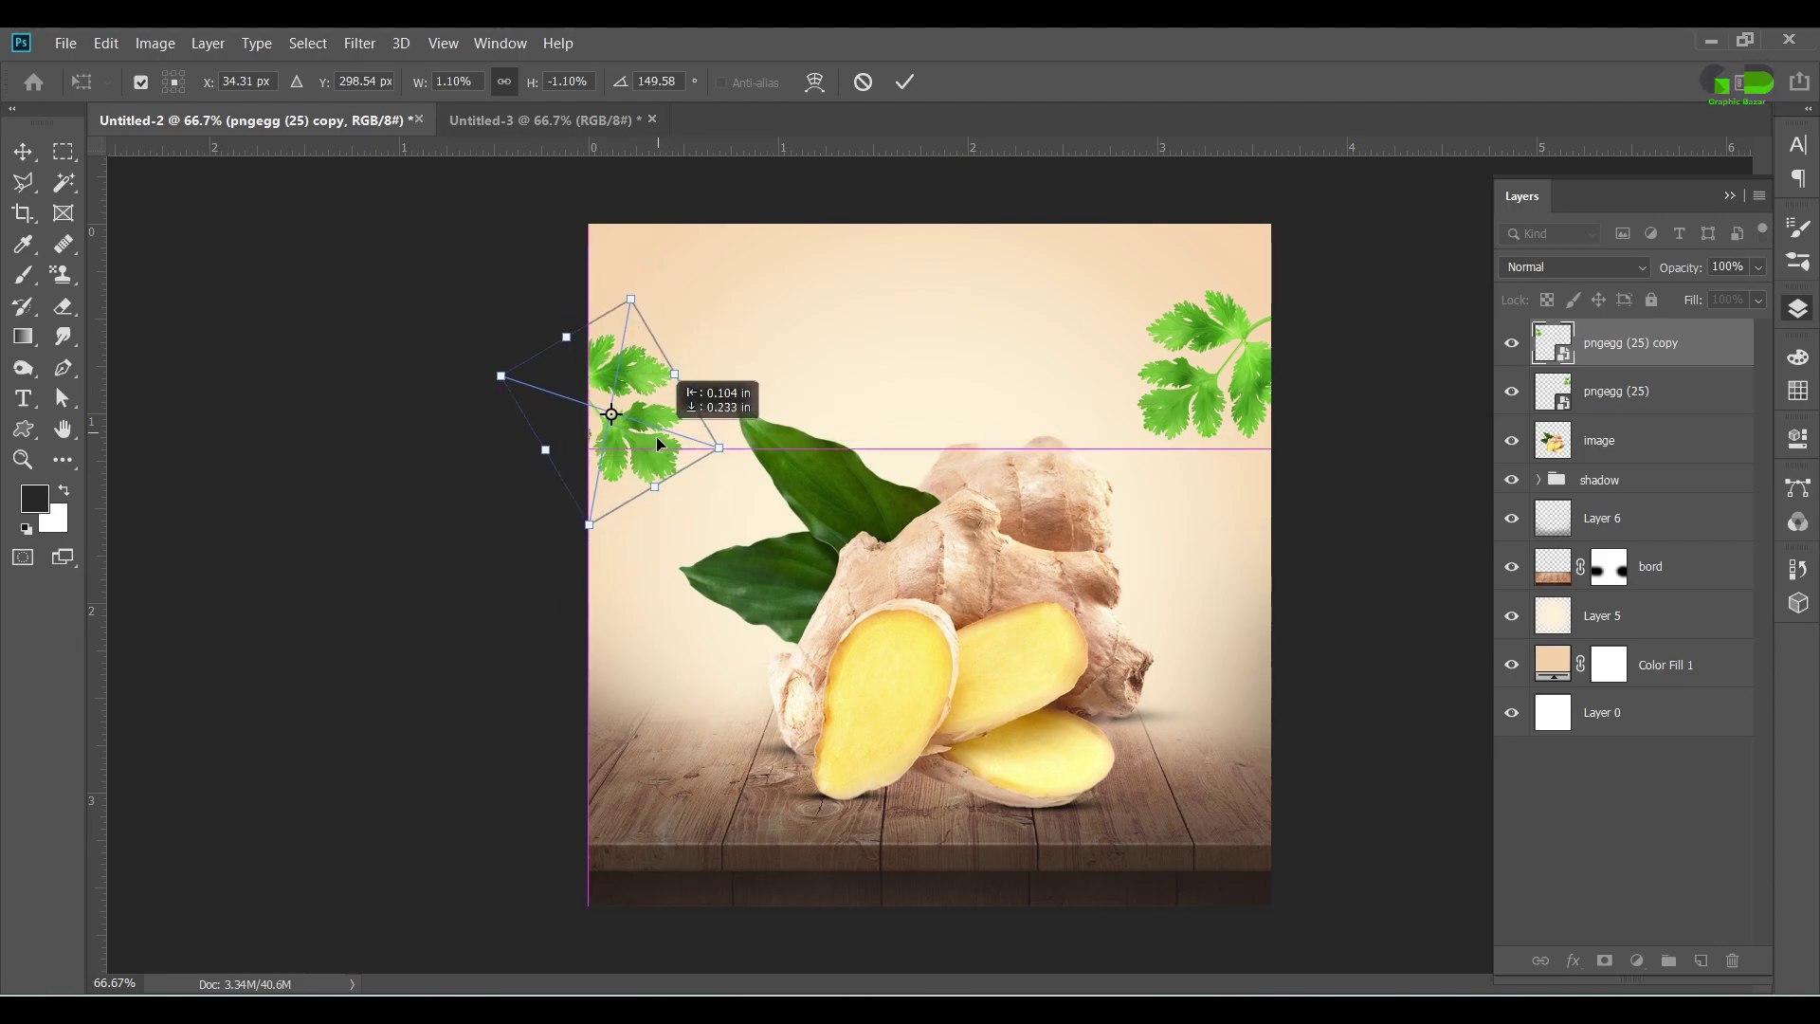
Step: Commit the flipped copy and merge the two cilantro layers into one
key("Return")
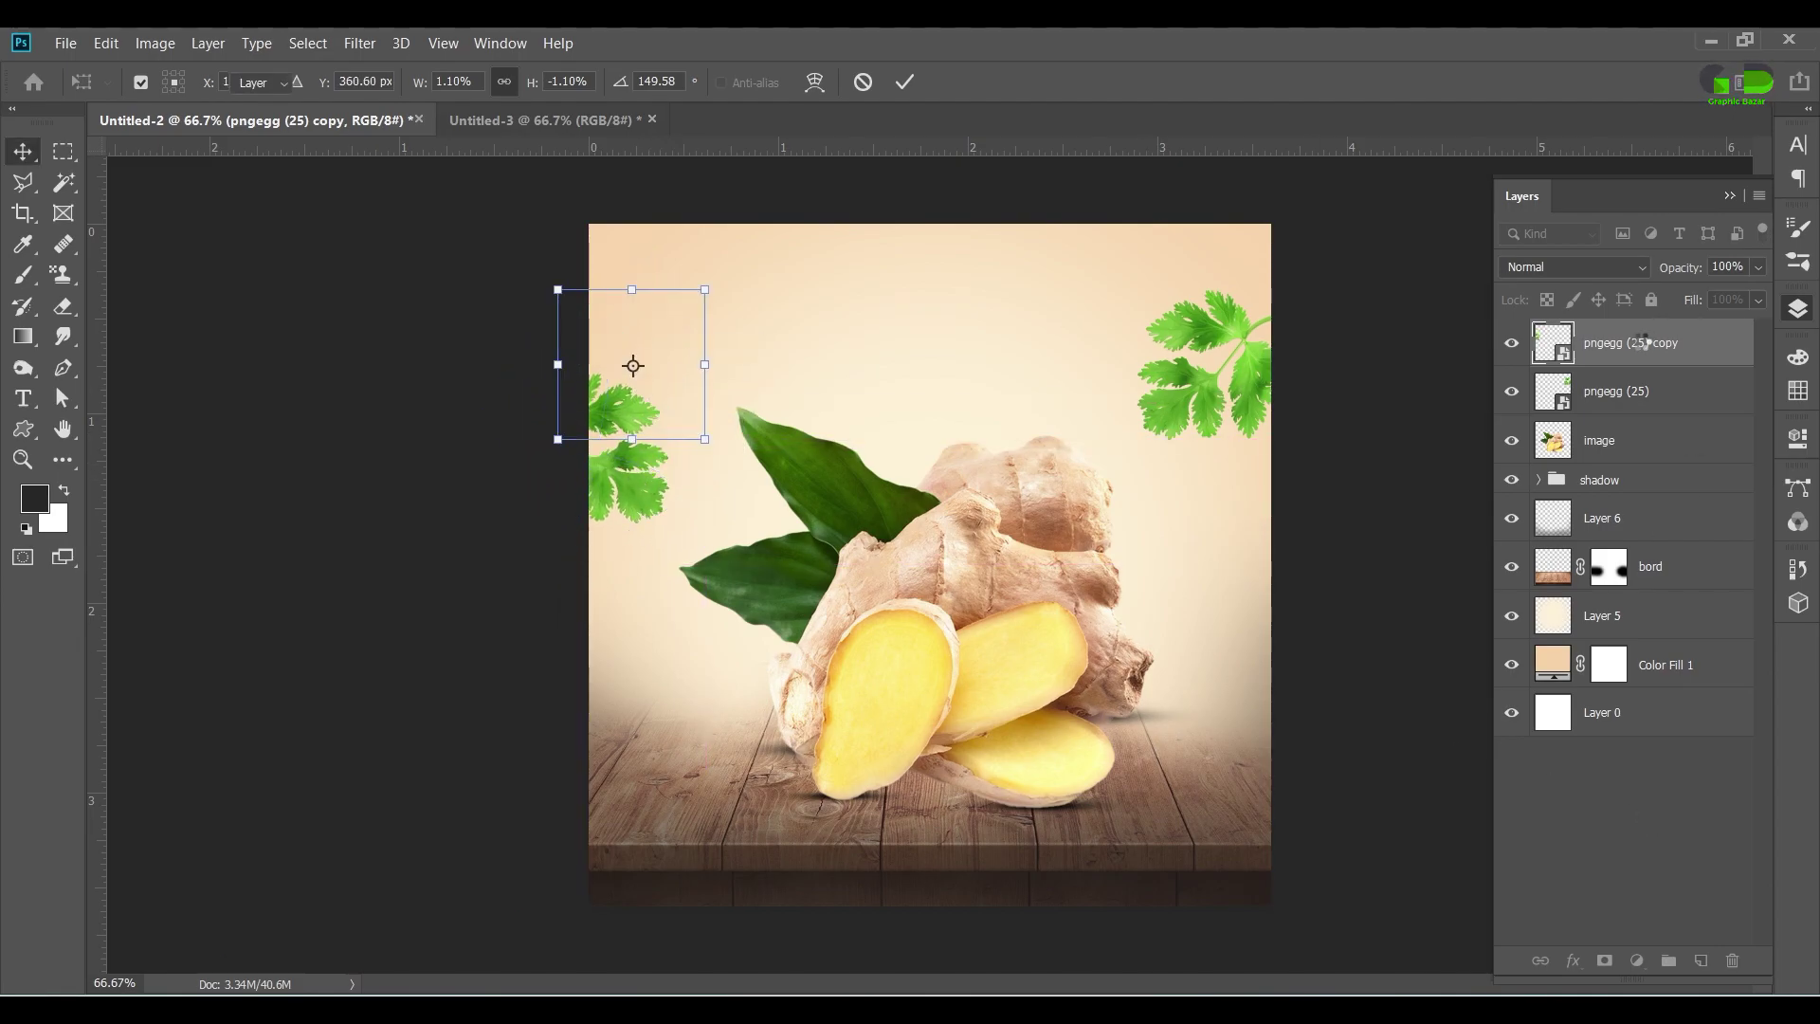
left_click(1610, 394, "shift")
right_click(1610, 394)
left_click(1381, 712)
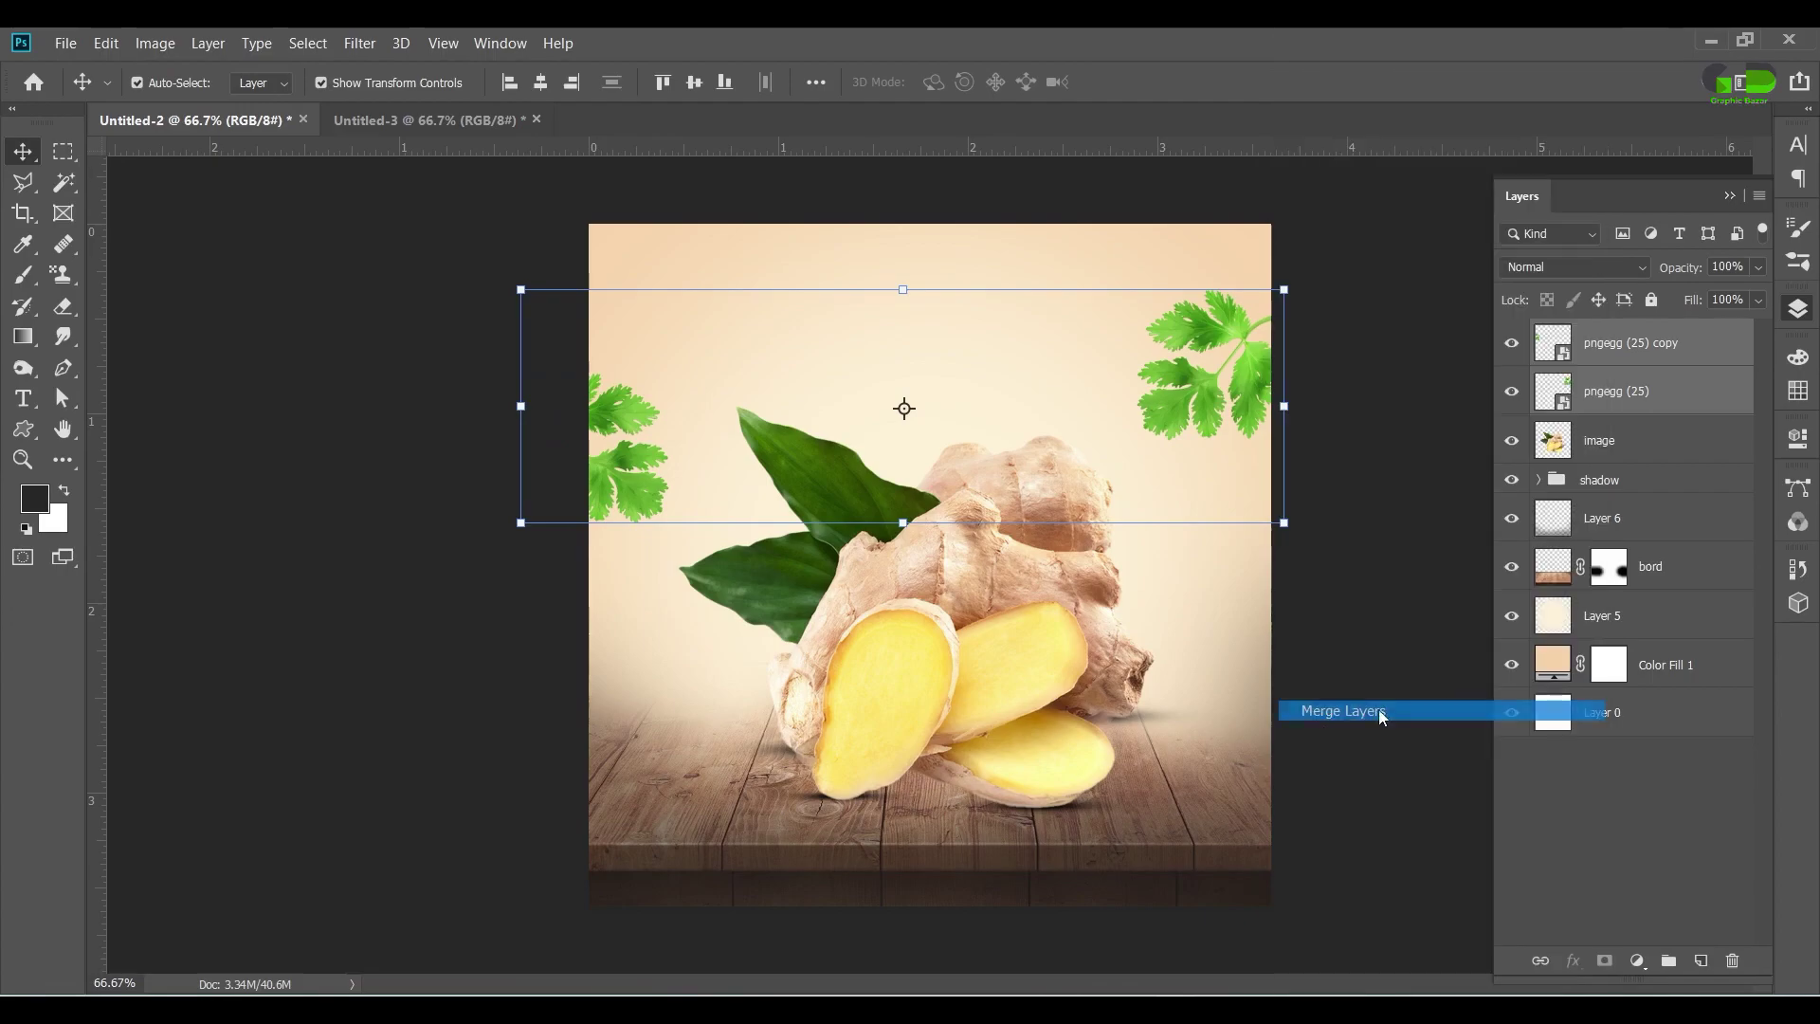
Step: Apply a Gaussian Blur of about 4 px to the merged cilantro layer
left_click(359, 42)
mouse_move(373, 296)
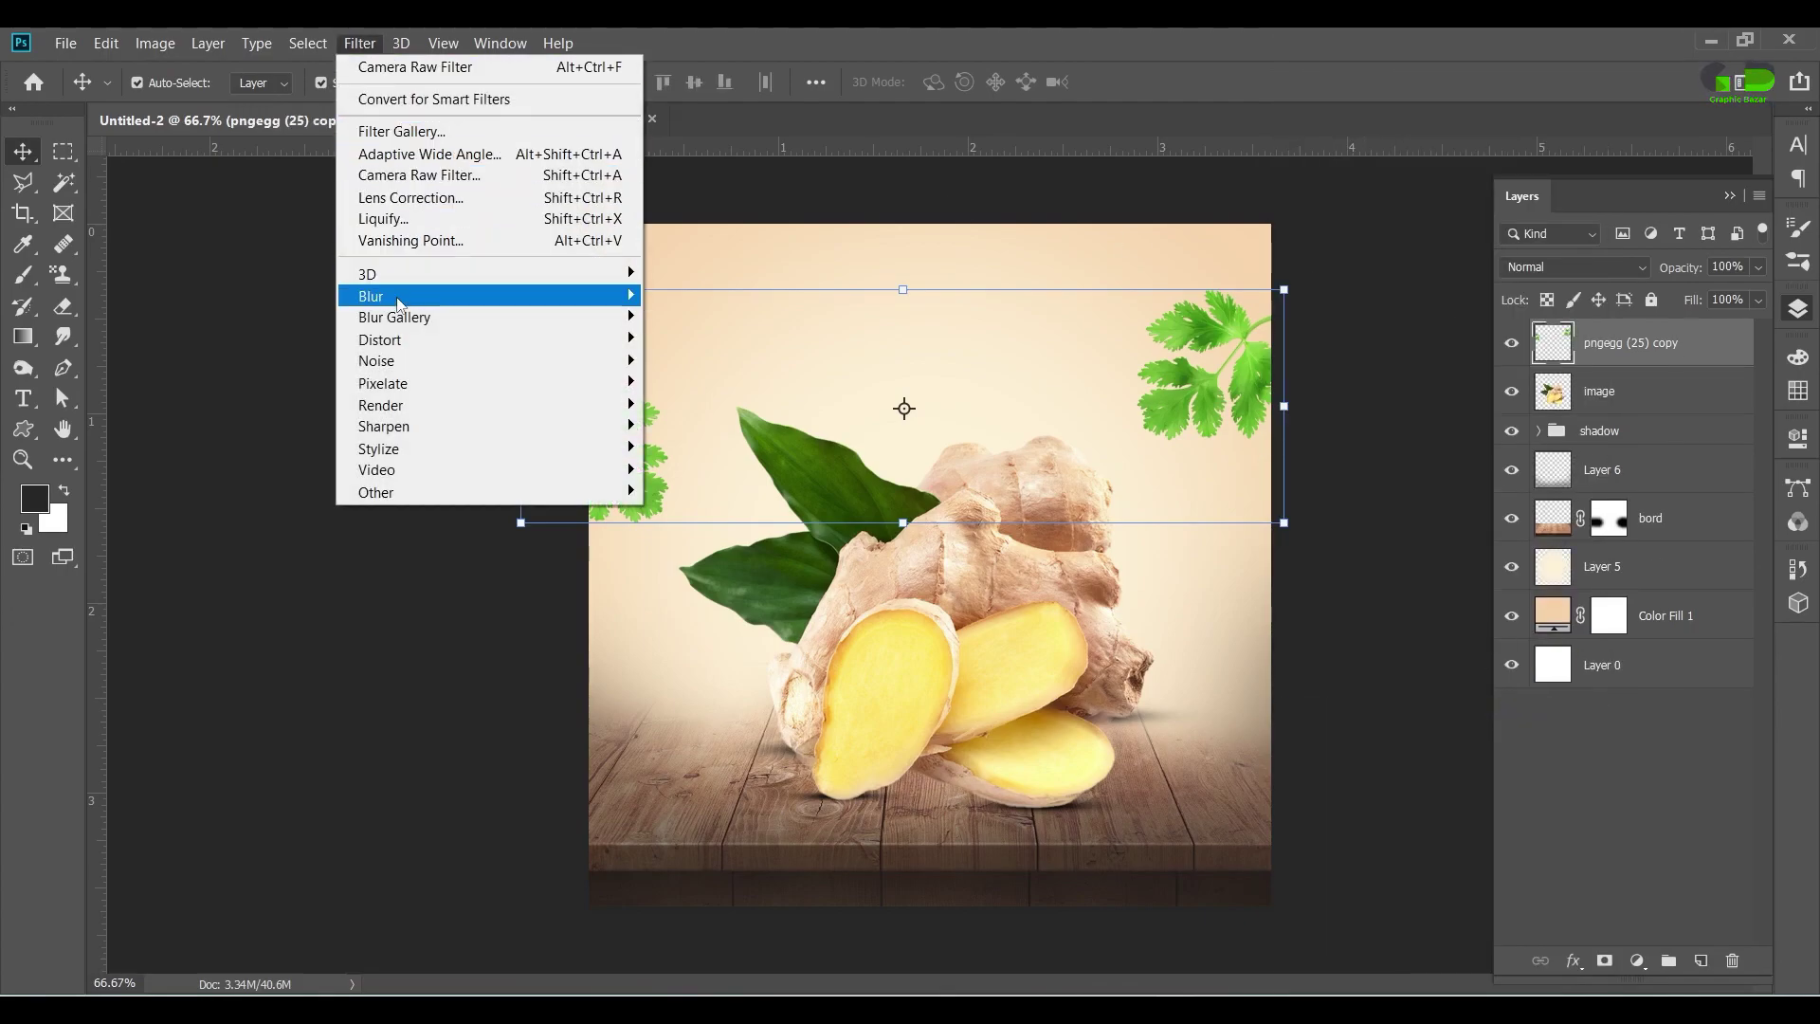
left_click(712, 384)
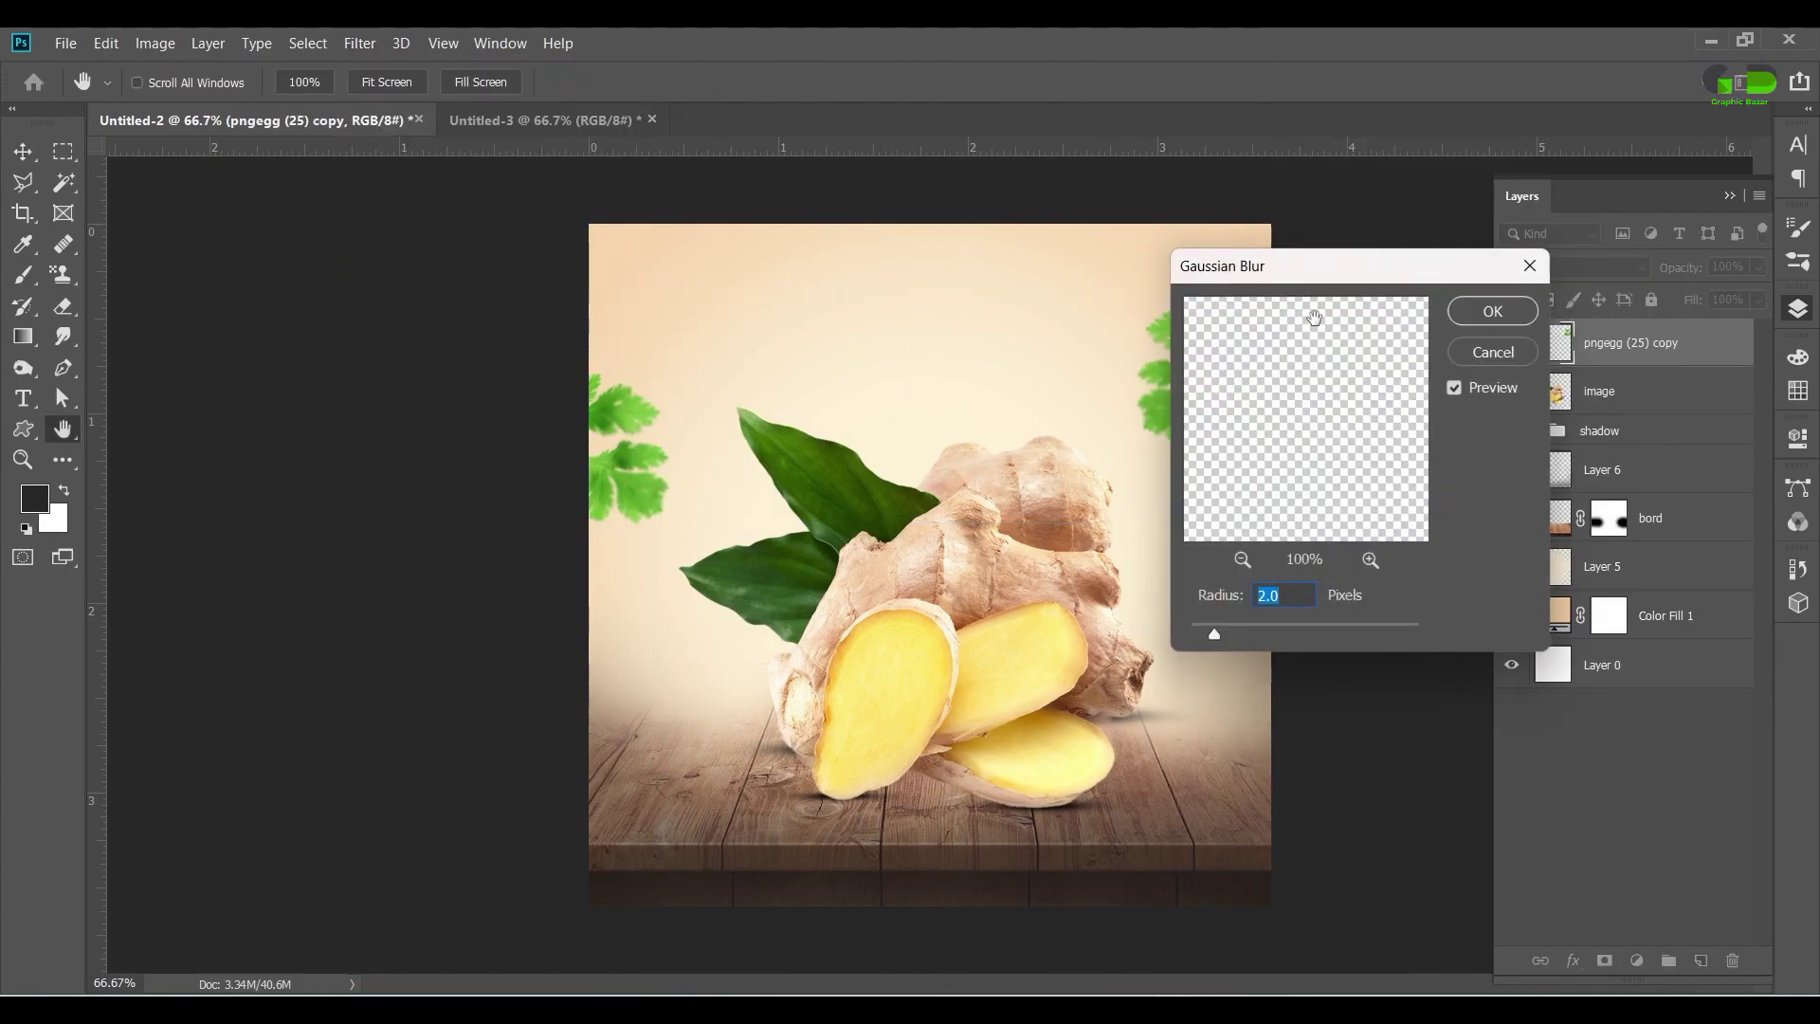
left_click_drag(1317, 263, 1490, 370)
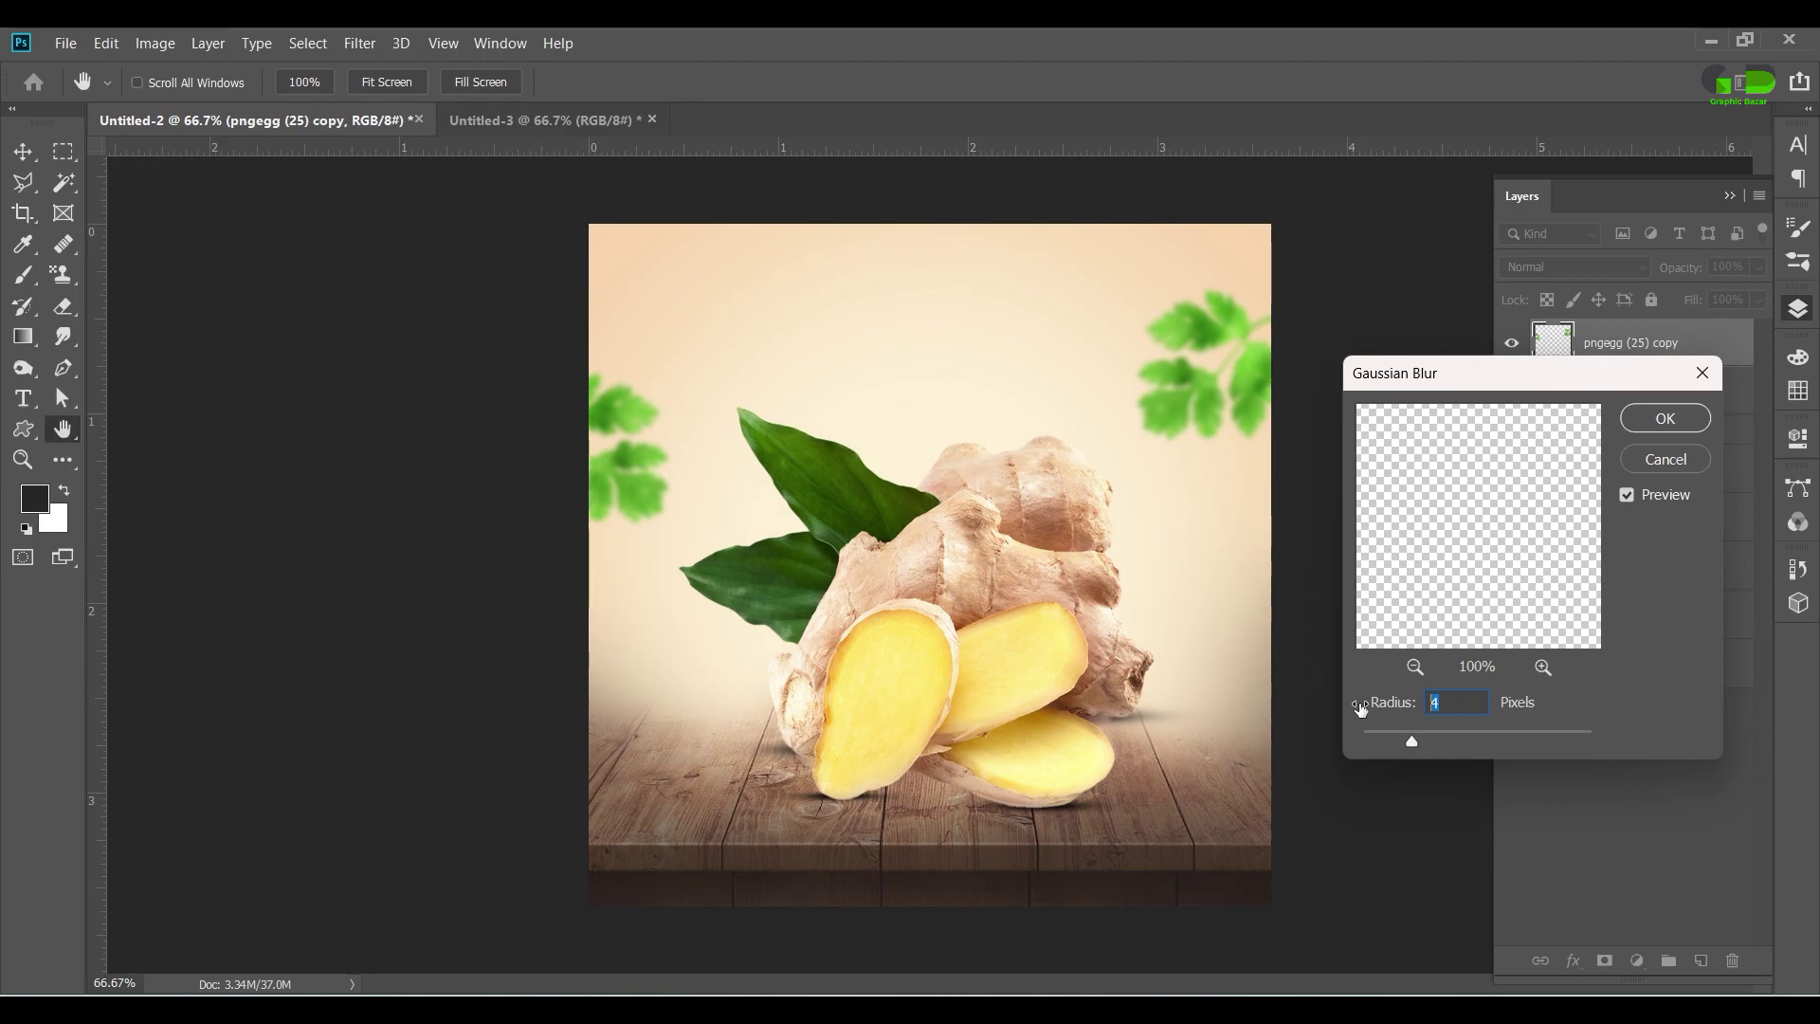
left_click(1645, 424)
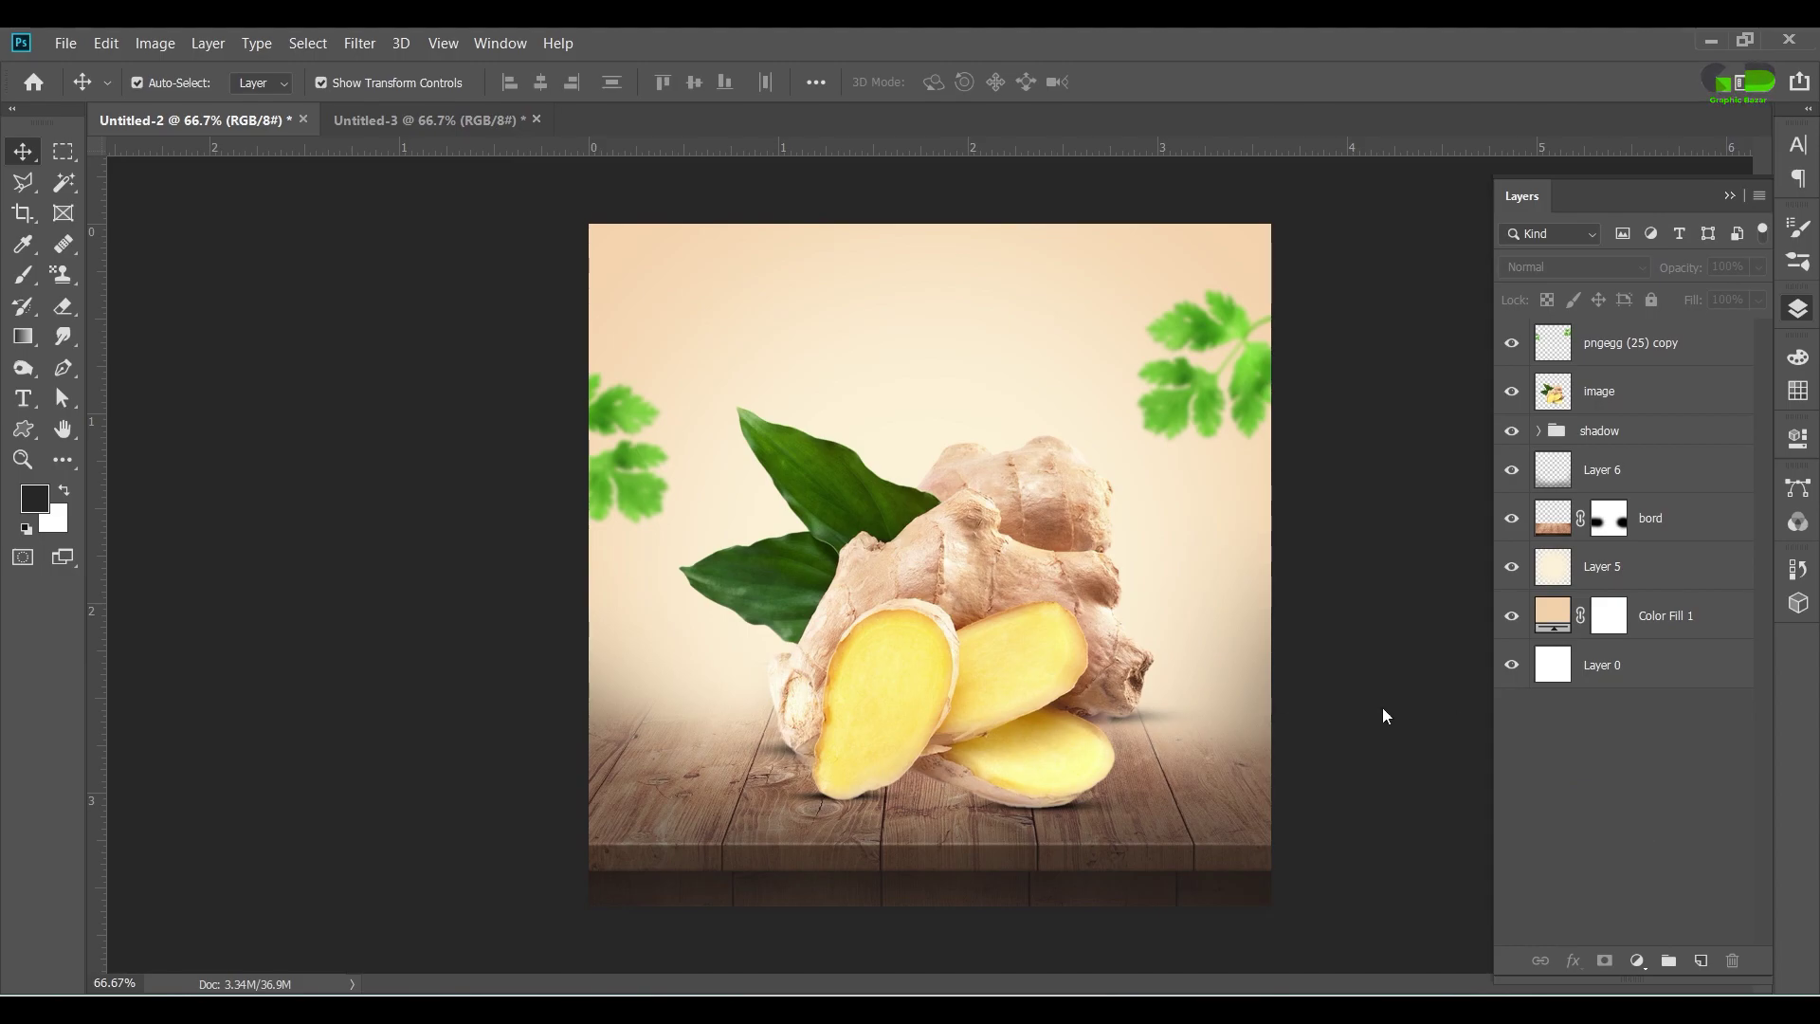
Step: Copy the 'Original Fresh Ginger' heading group from Untitled-3 into the ad's top centre
left_click(426, 120)
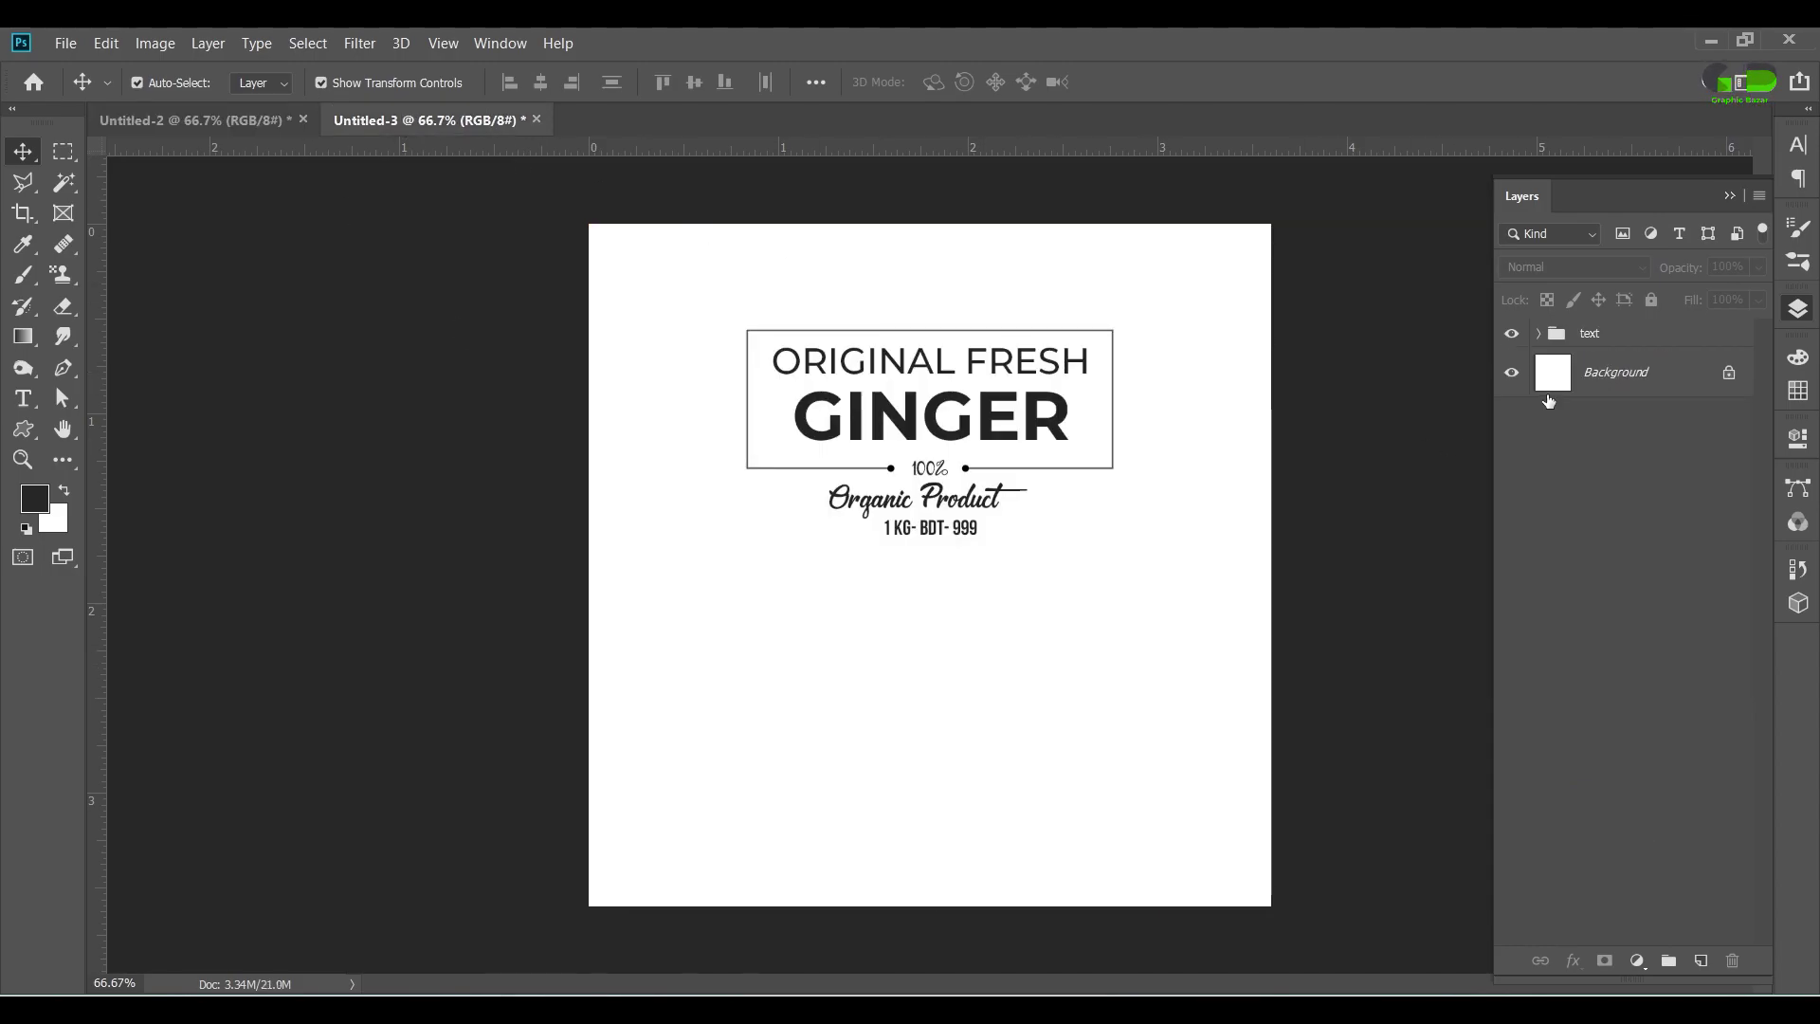
left_click(1598, 342)
left_click_drag(1583, 333, 762, 391)
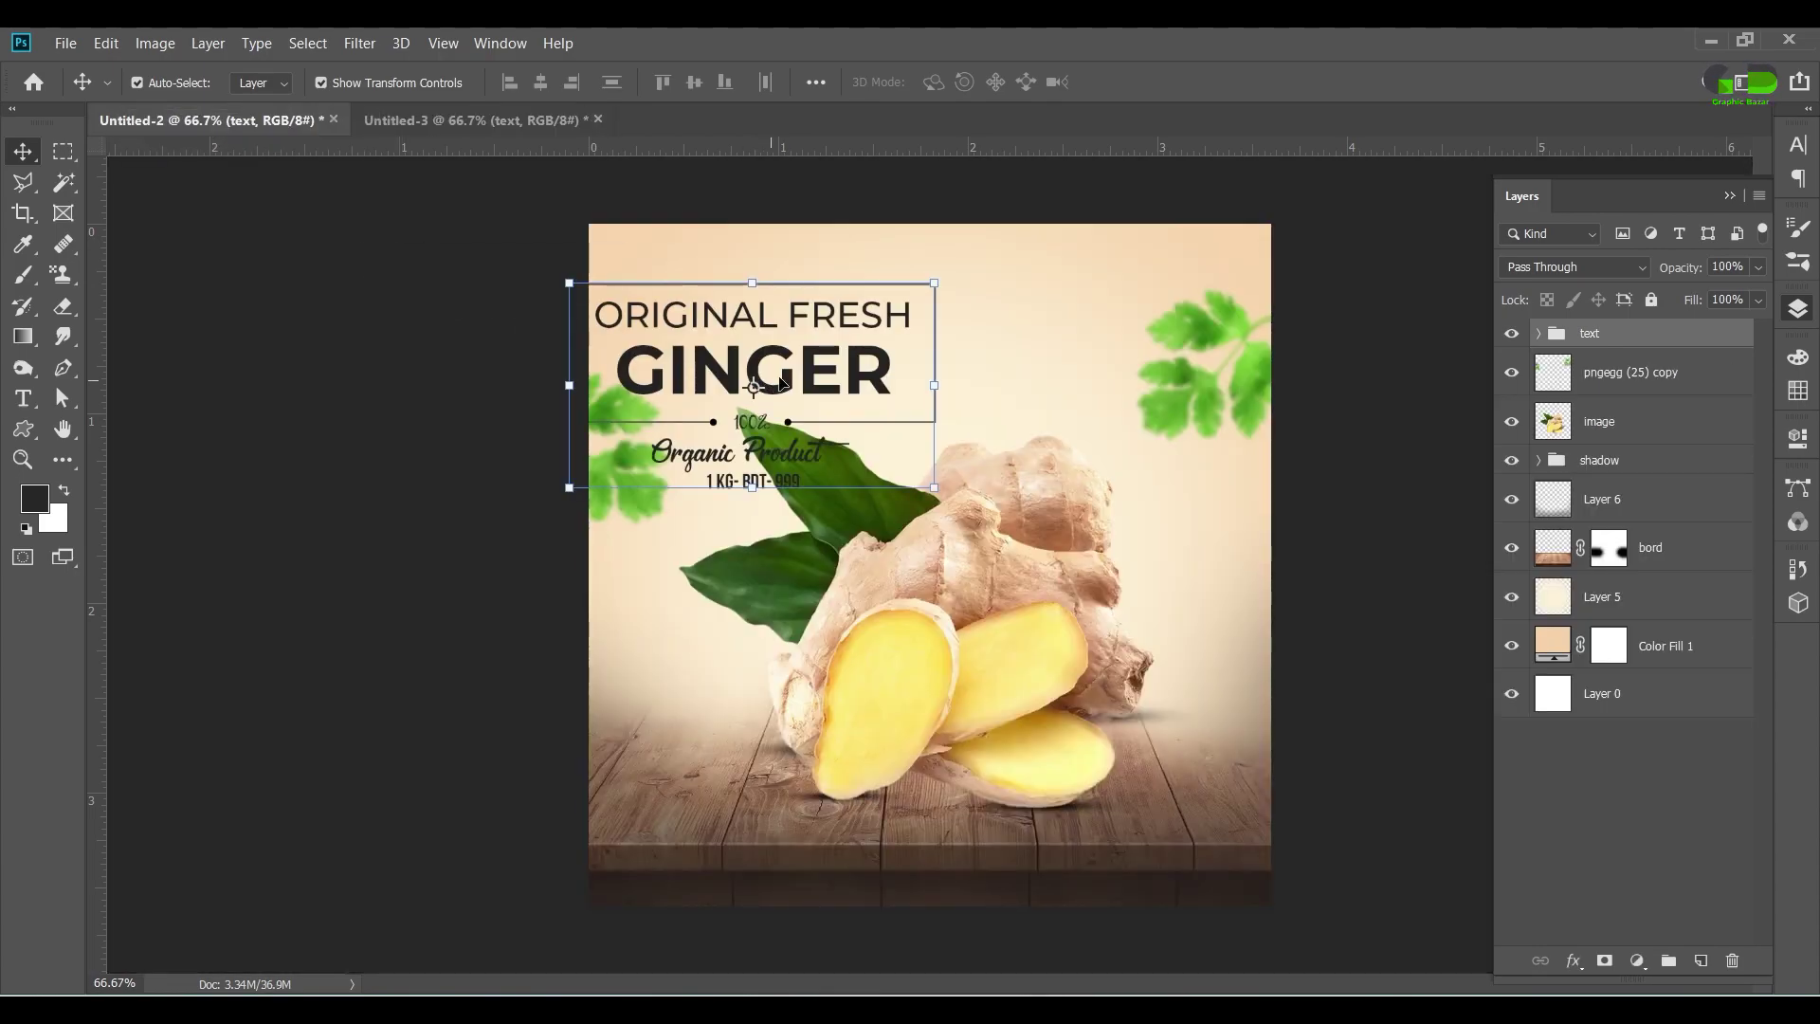
mouse_move(820, 383)
left_mouse_down()
mouse_move(1012, 359)
mouse_move(1017, 340)
left_mouse_up()
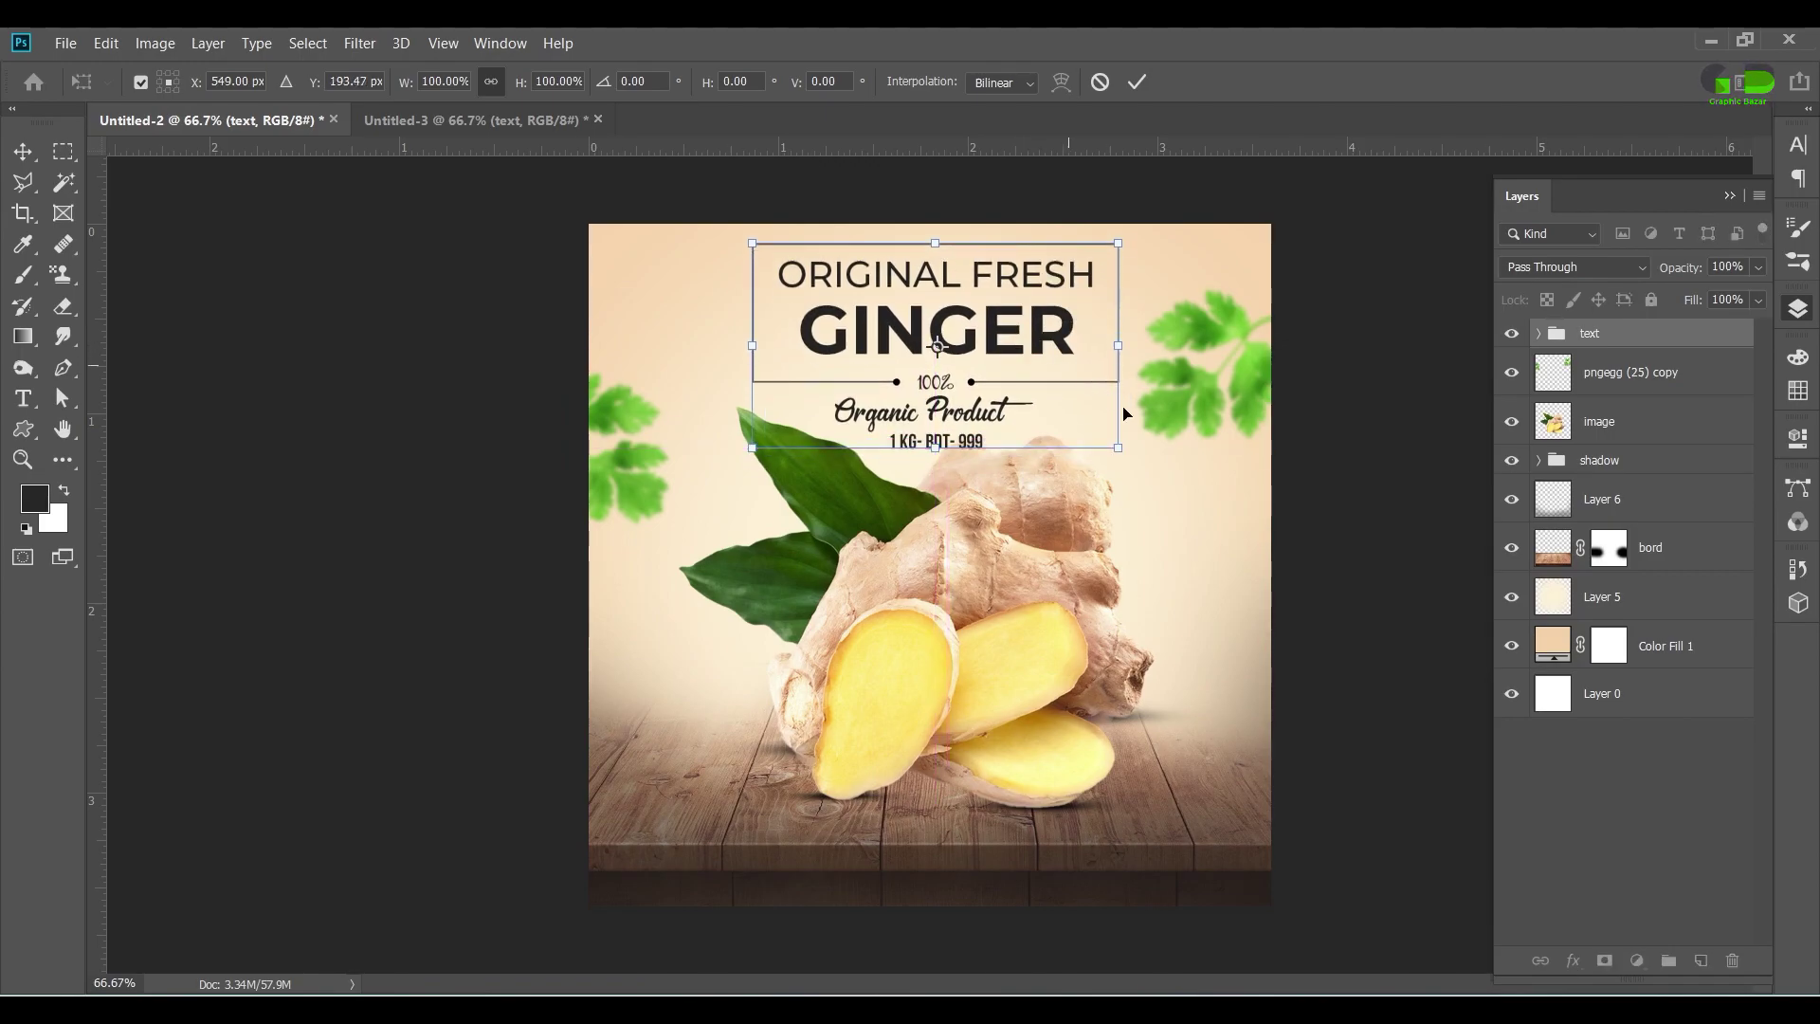
Step: Commit the ginger resize and select the image, shadow and Layer 6 layers
left_click(1620, 846)
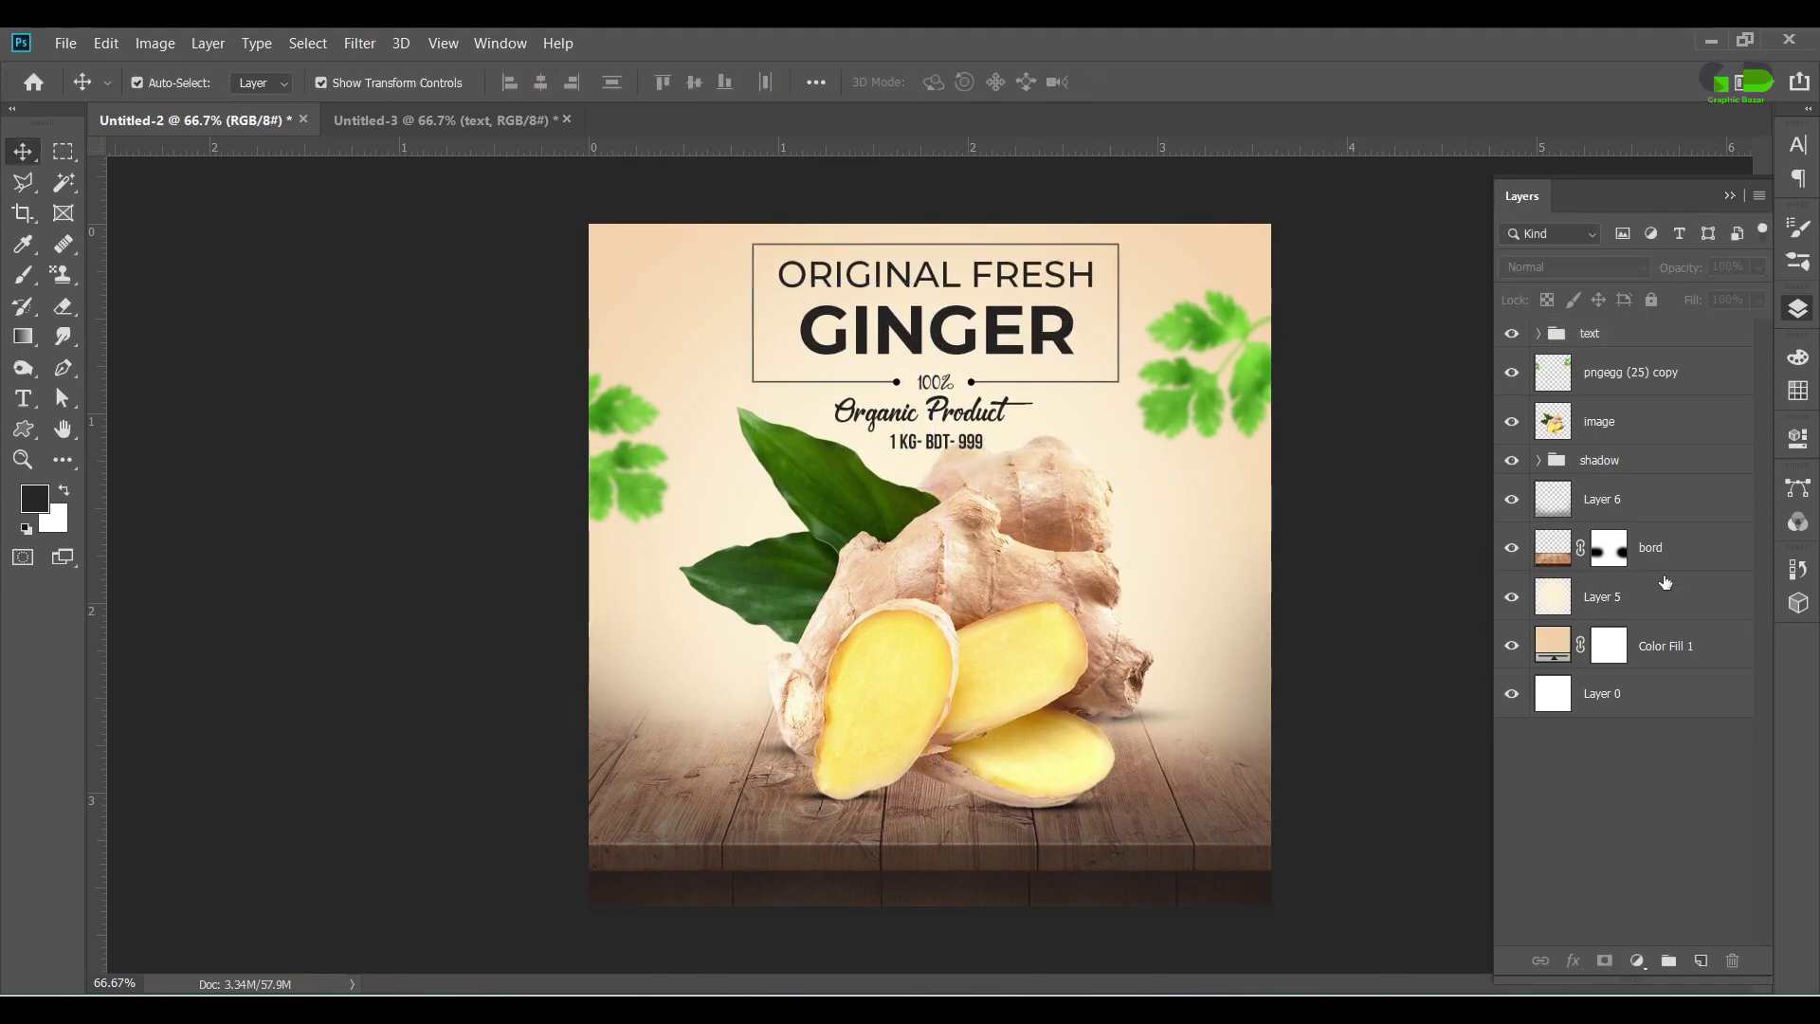
left_click(1613, 439)
left_click(1629, 503, "shift")
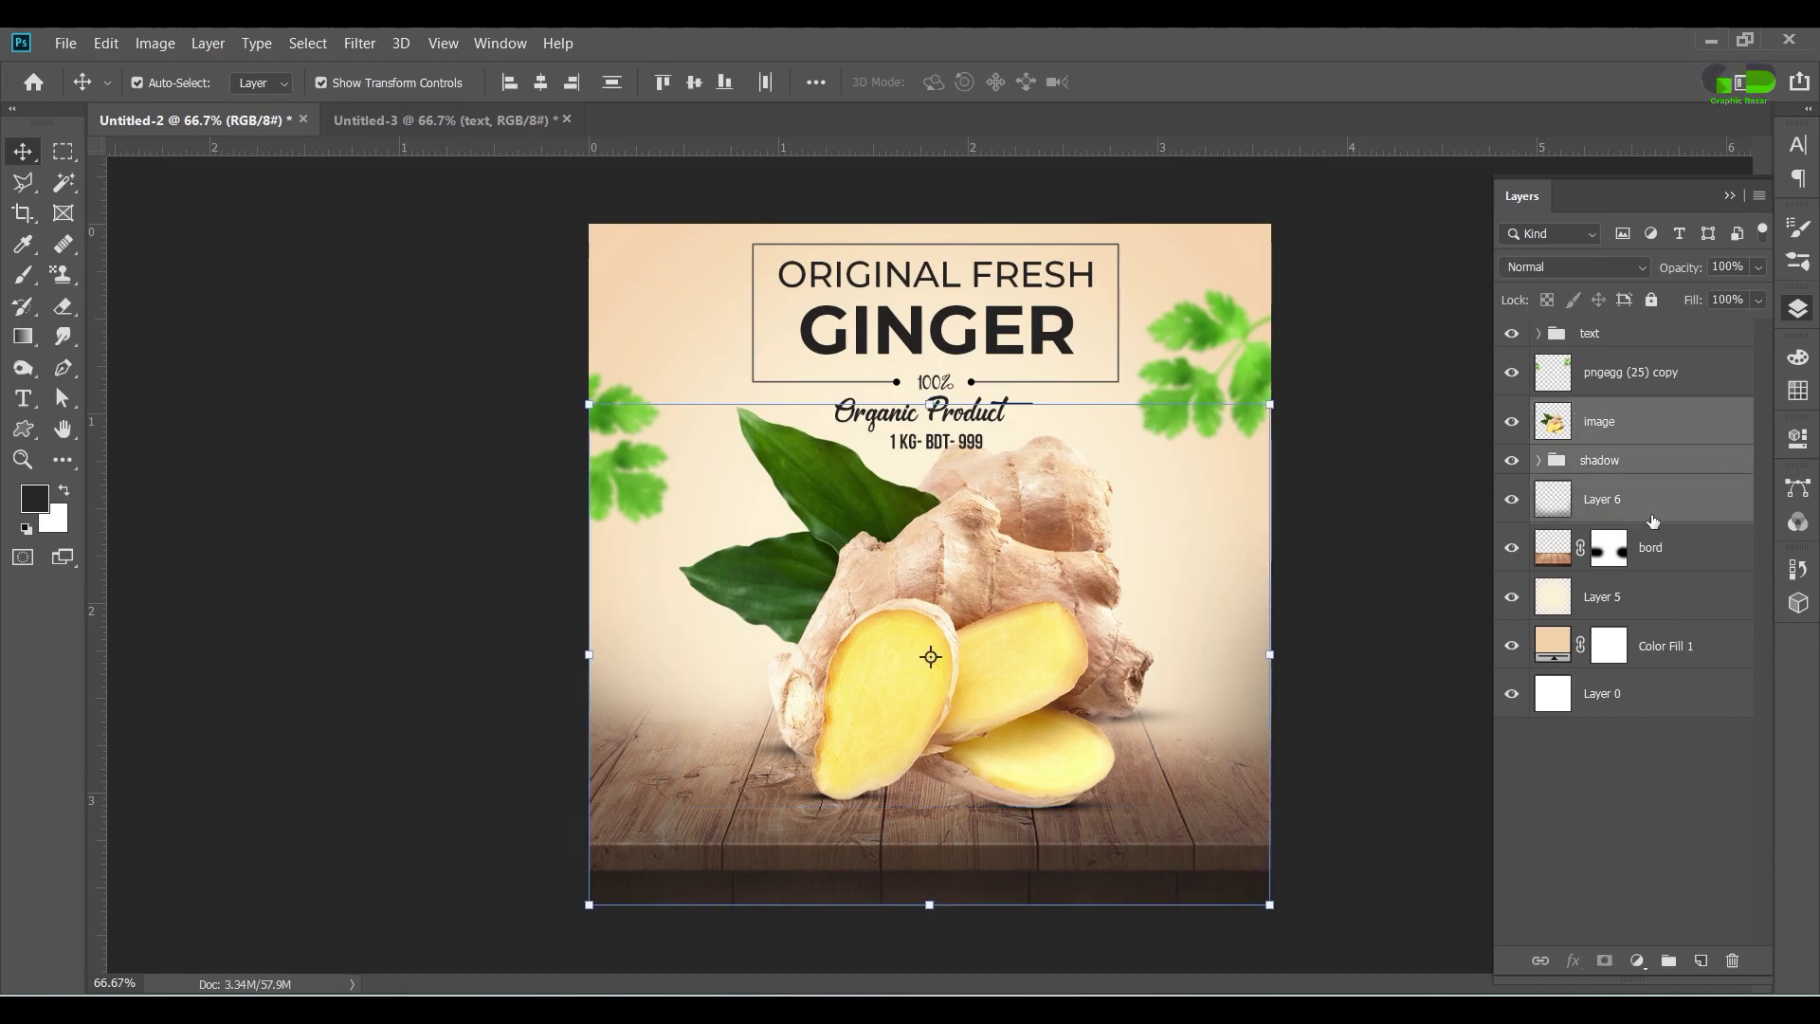
Step: Check Layers 6 and 5, then make the ginger's shadow group visible again
left_click(1652, 521)
left_click(1528, 510)
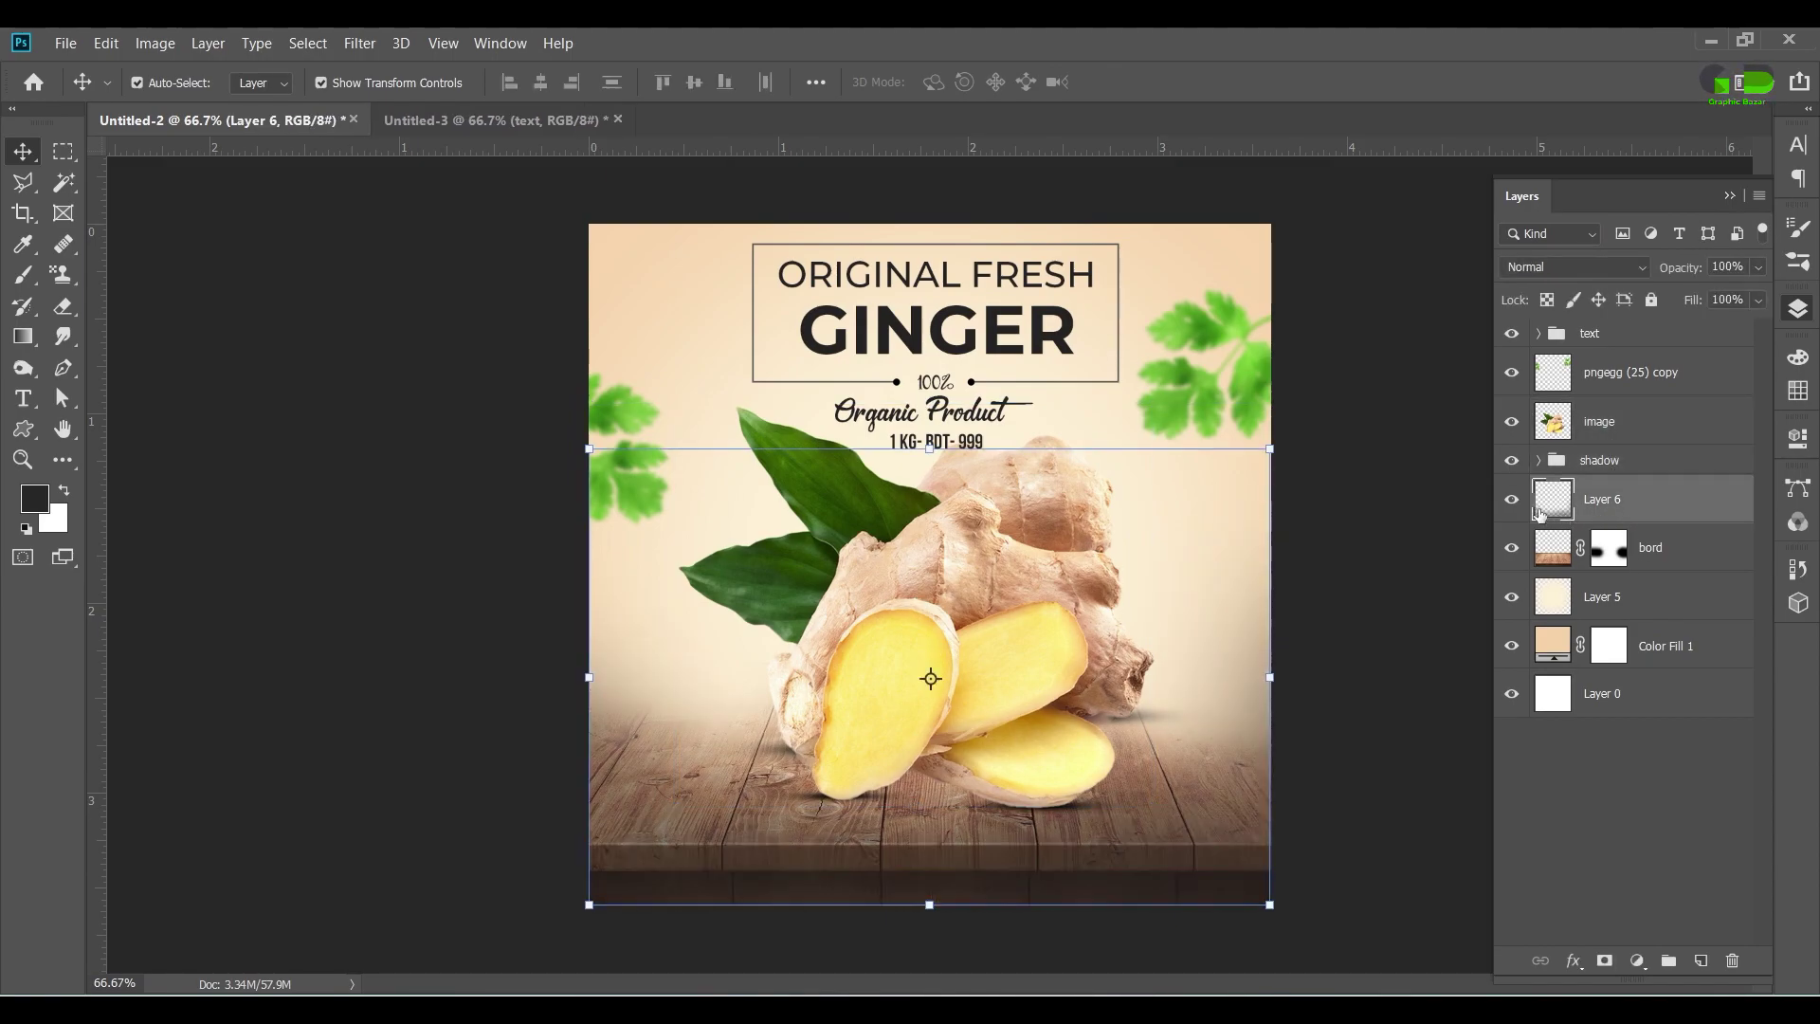
left_click(1637, 610)
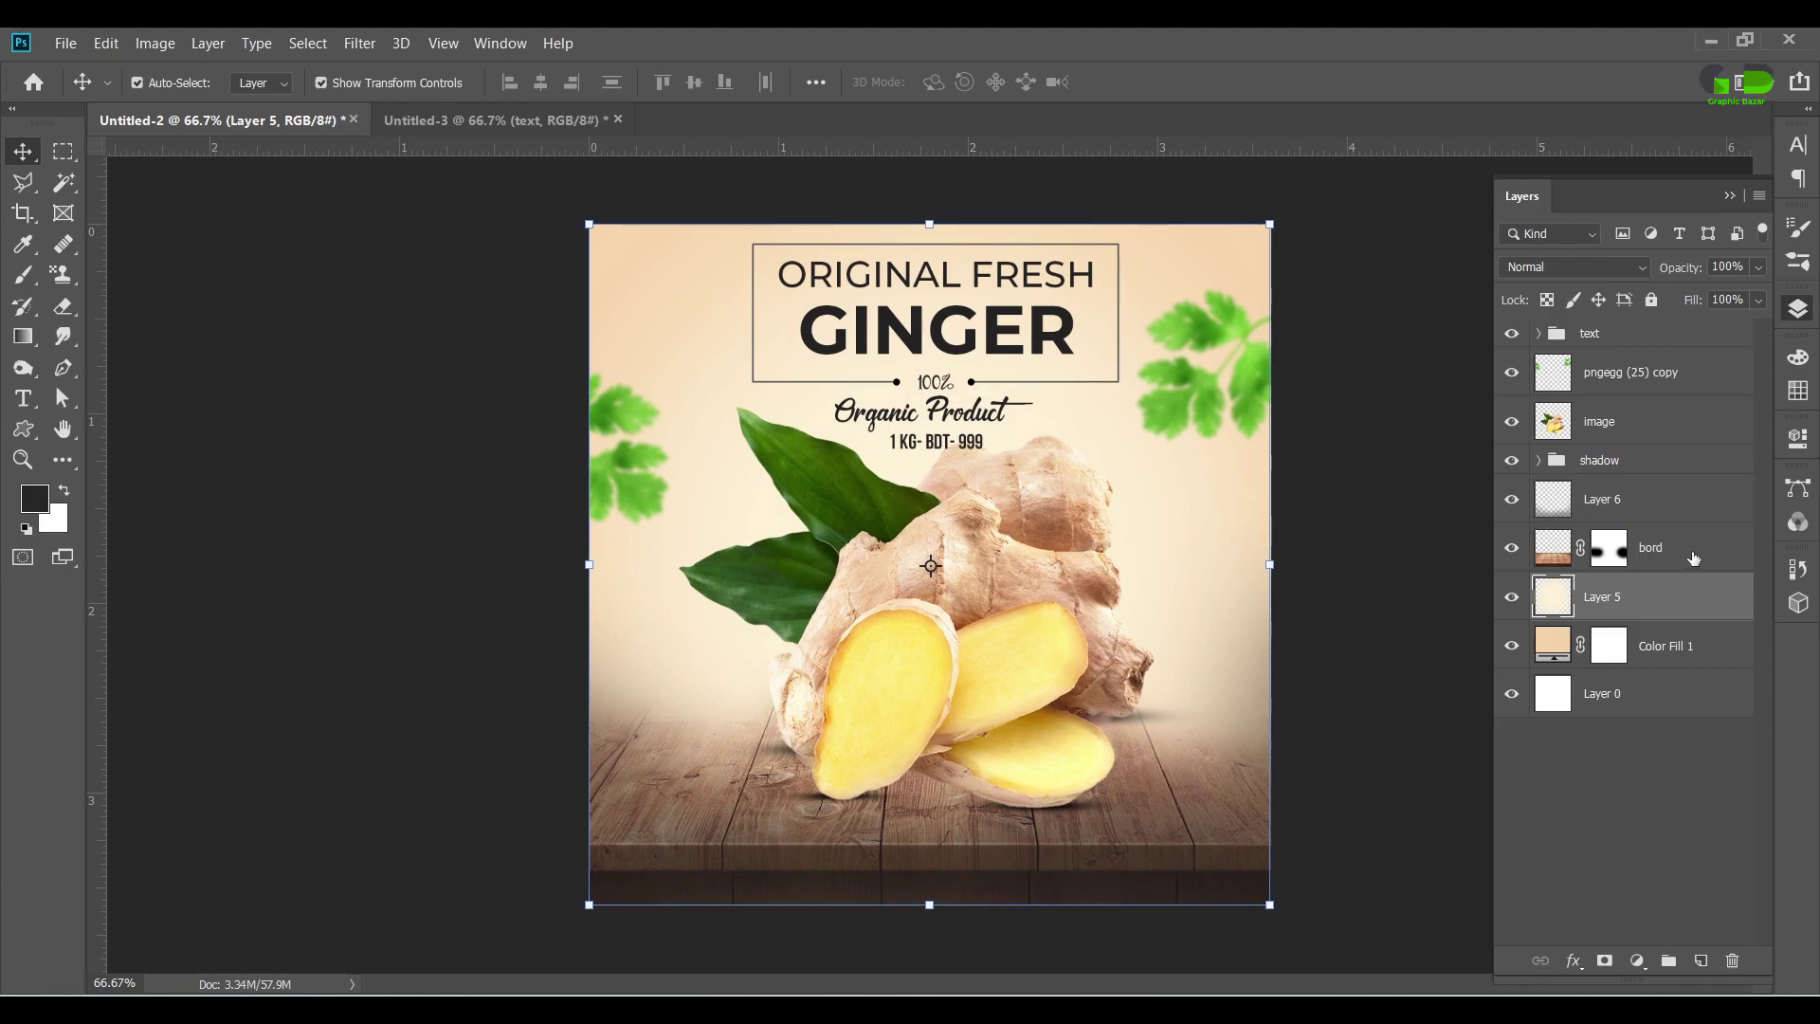
left_click(1575, 483)
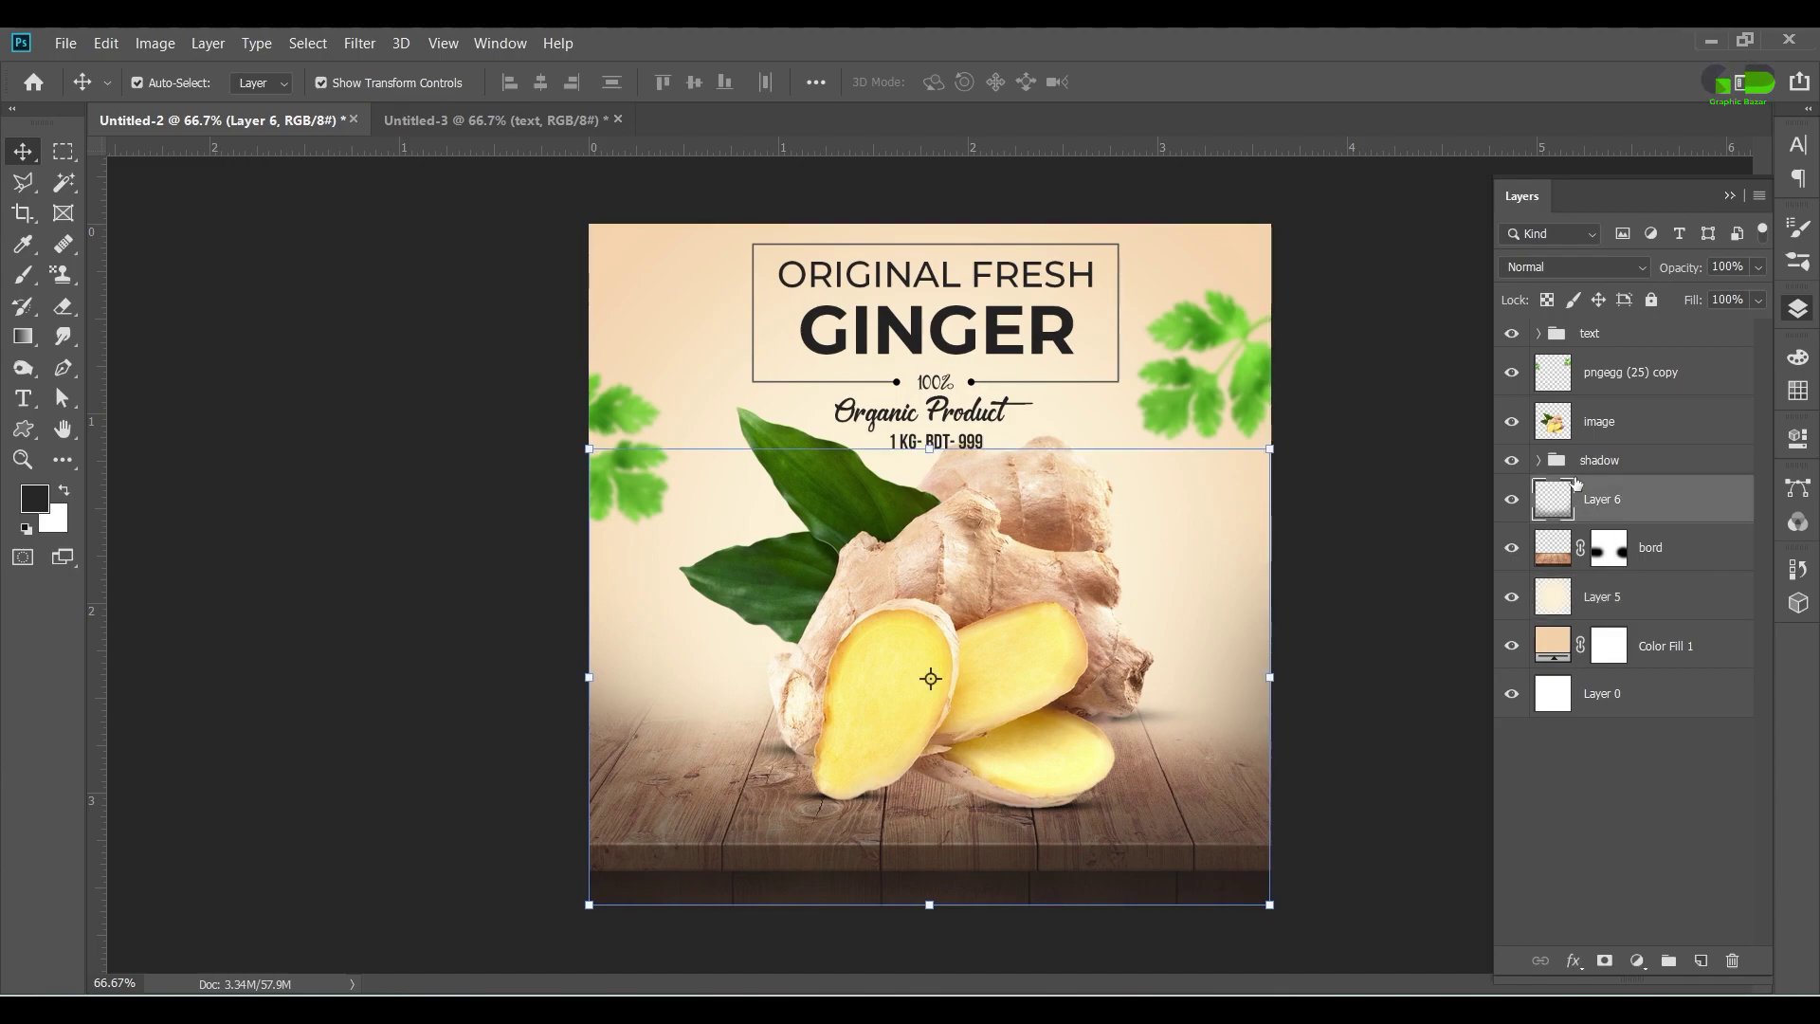
left_click(1512, 460)
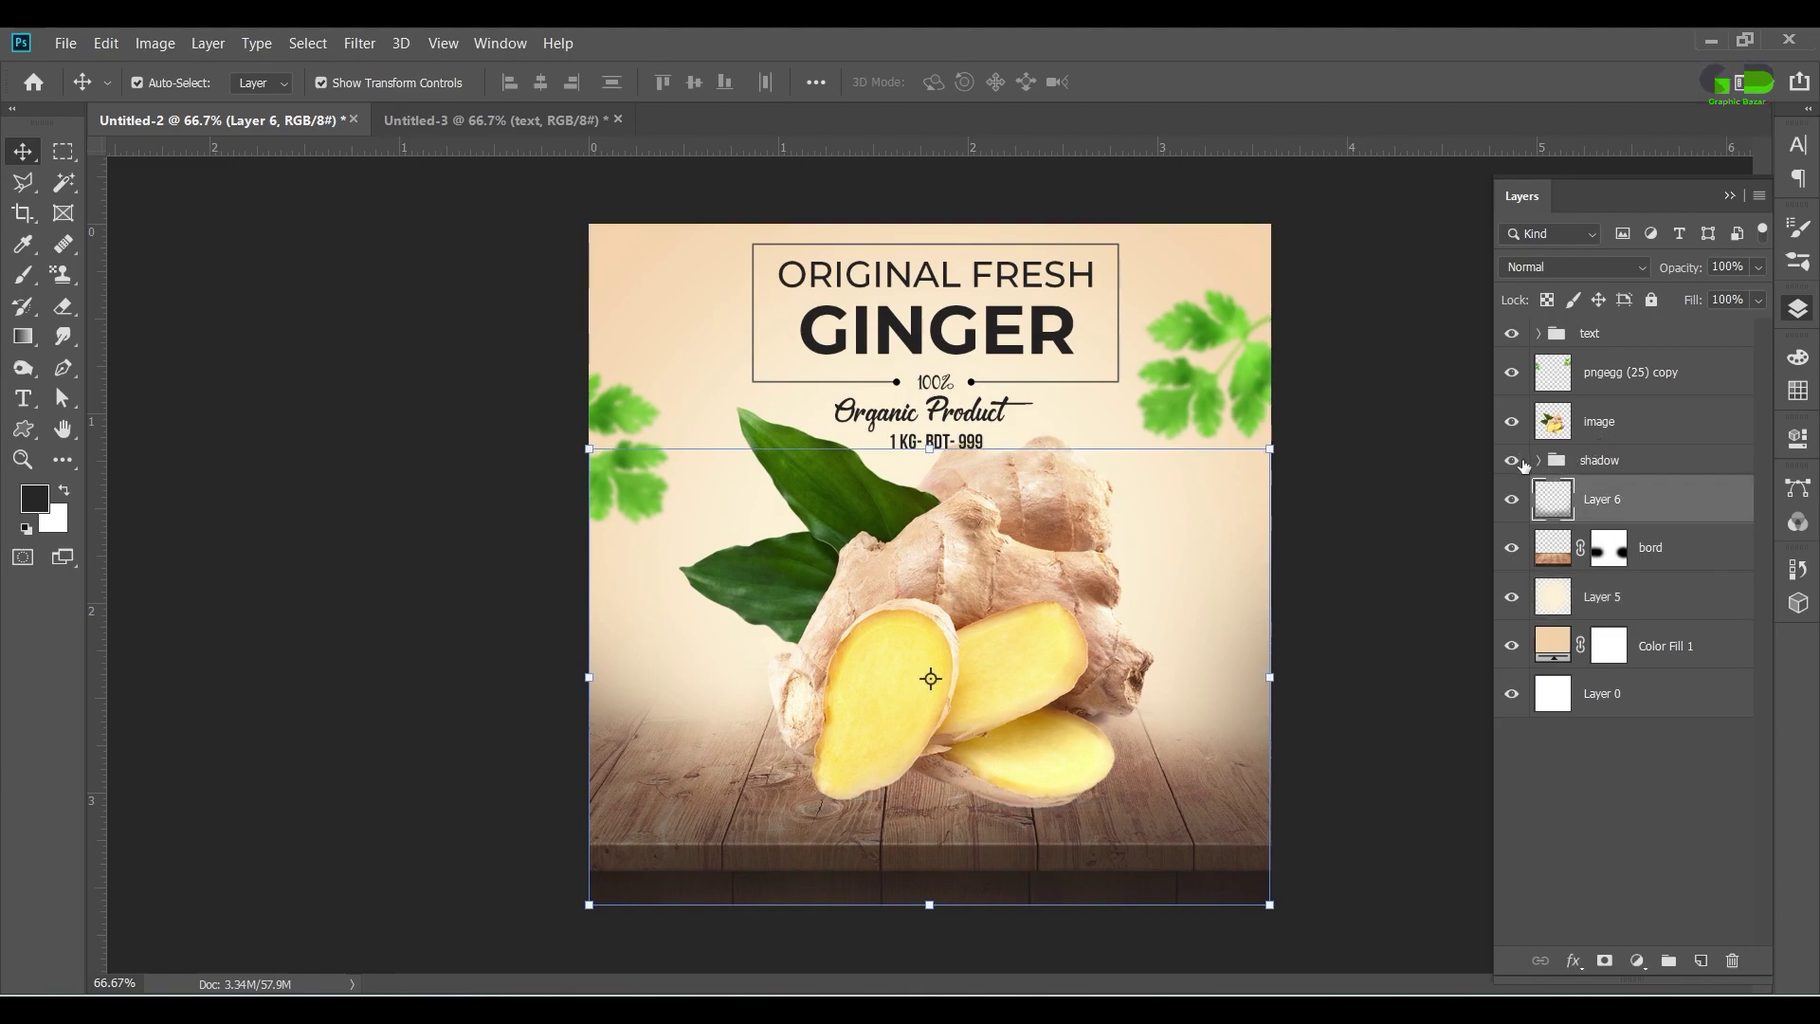
Step: Scale the ginger image and its shadow down to about 93%, lower beneath the headline
left_click(1581, 462)
left_click(1588, 427, "shift")
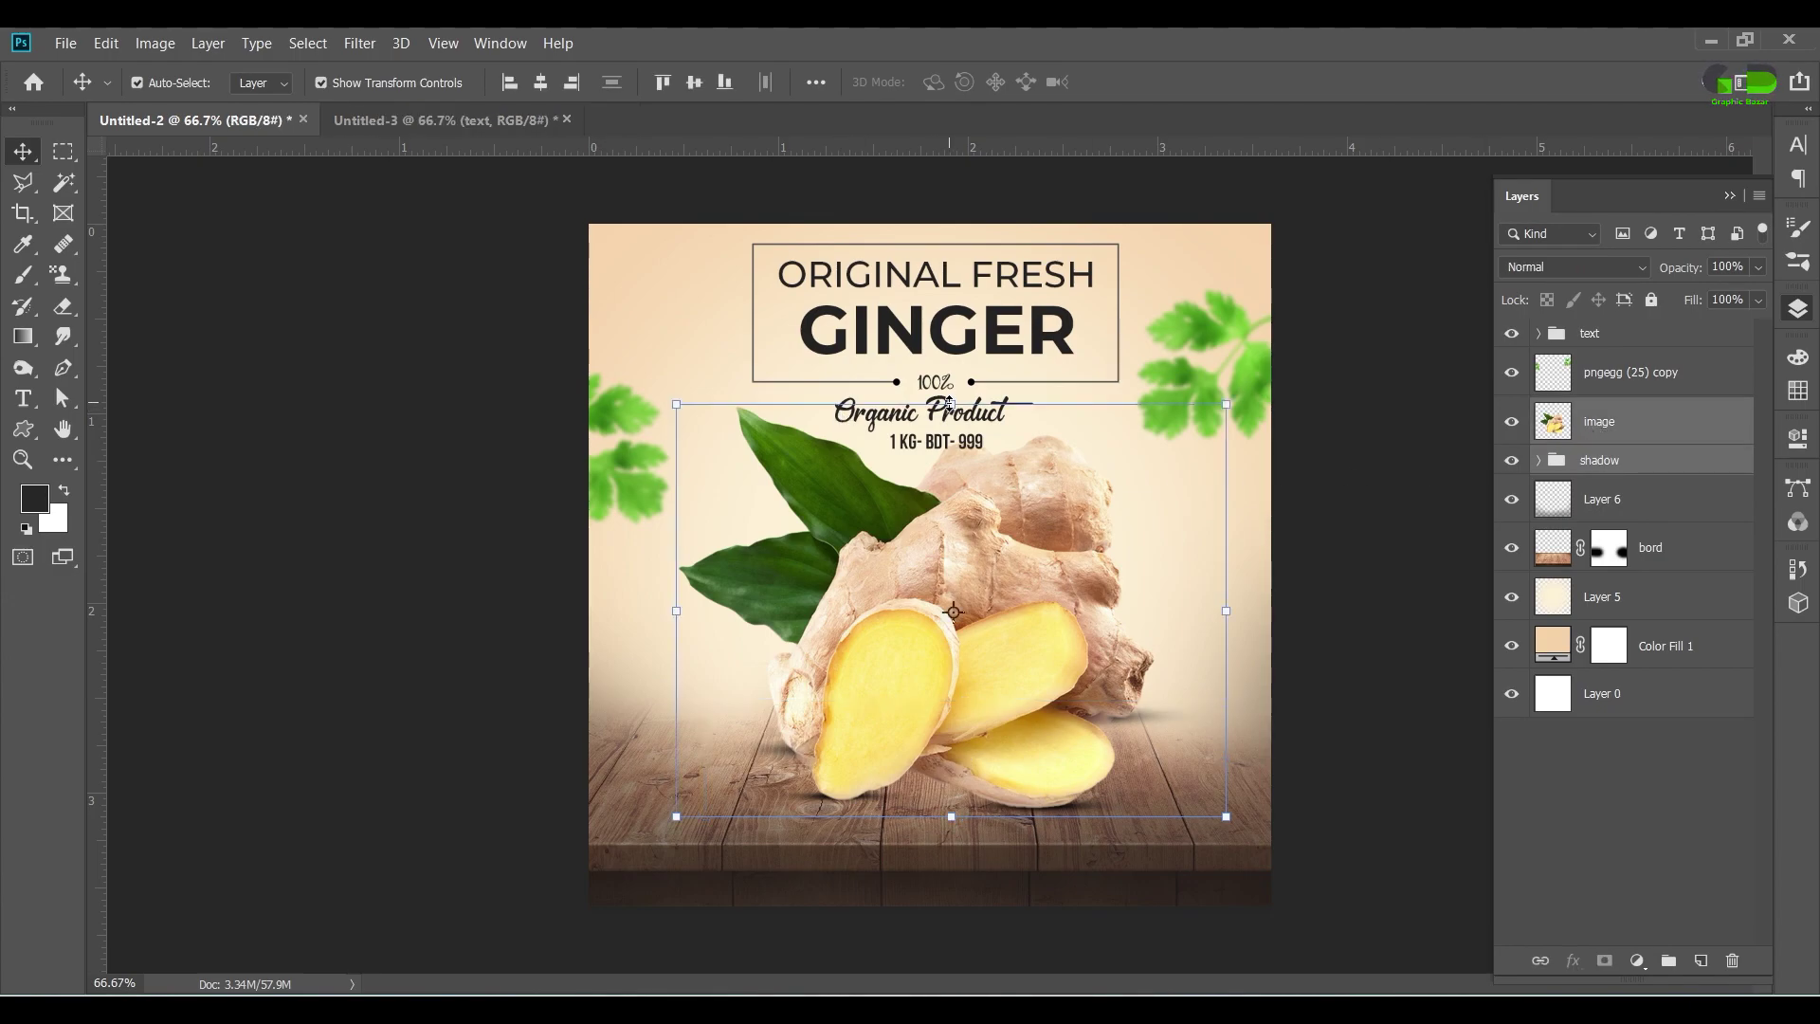
left_click_drag(948, 404, 948, 426)
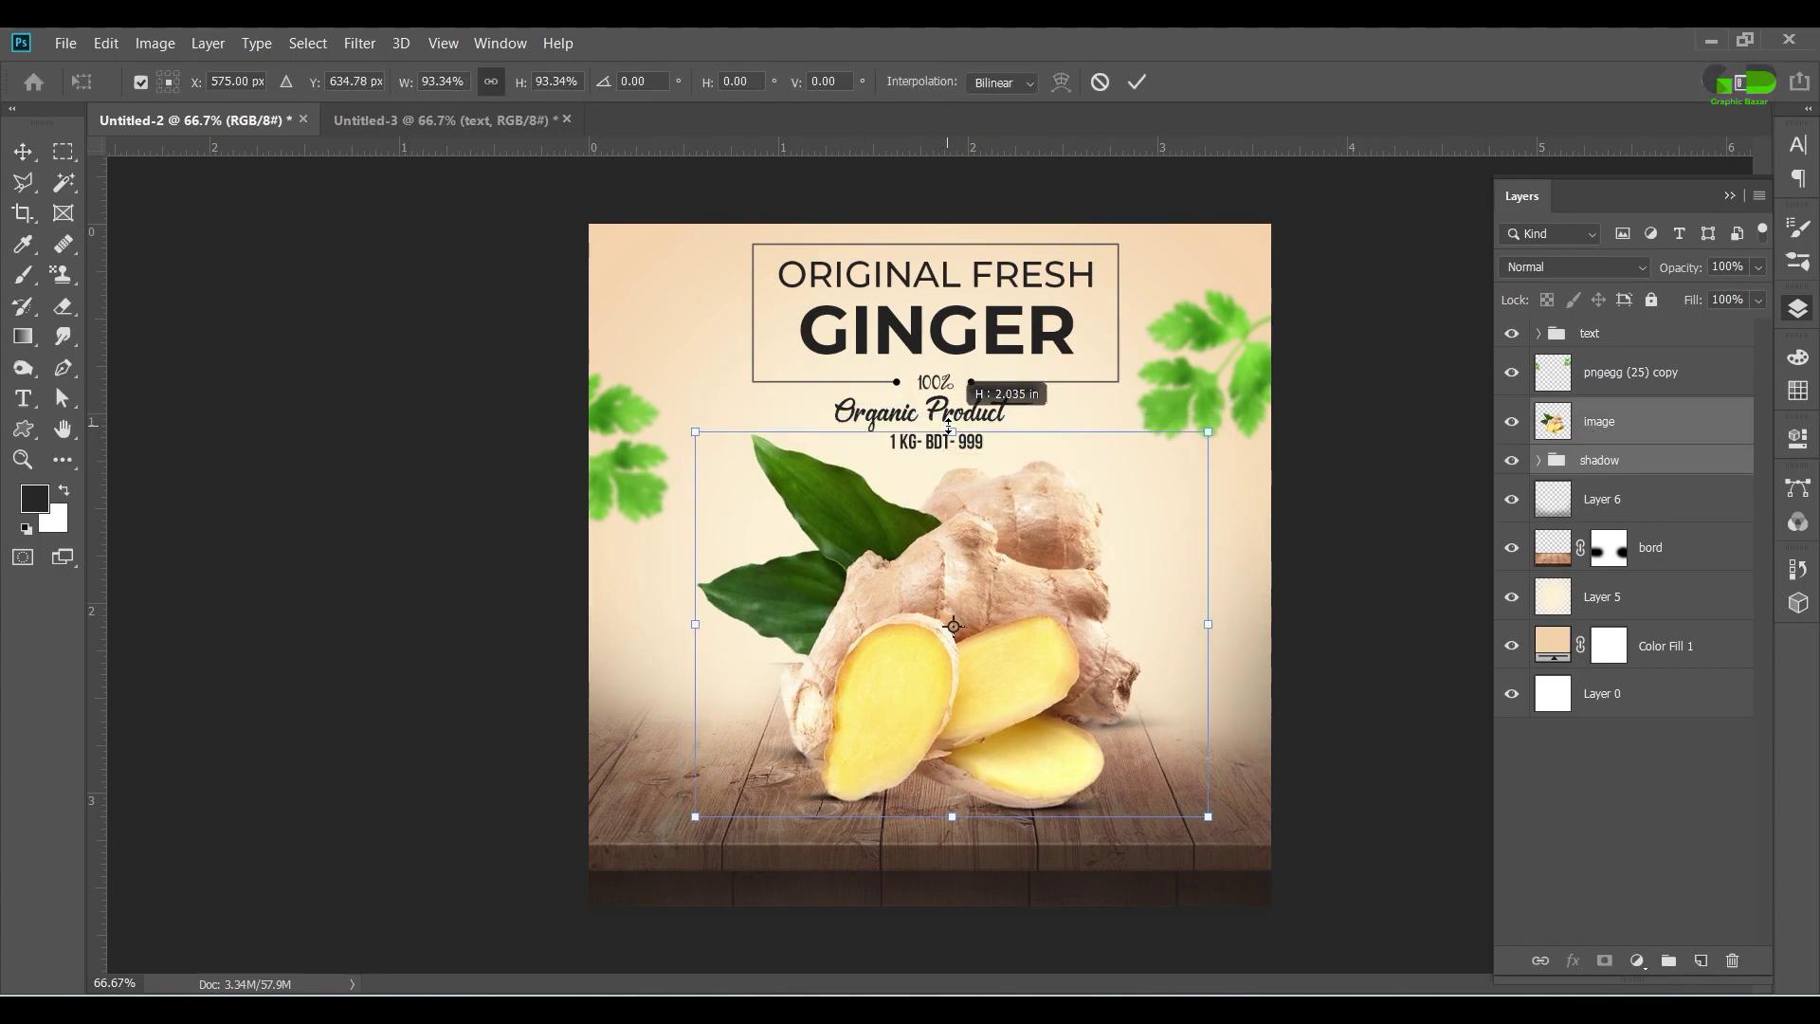
left_click(1554, 805)
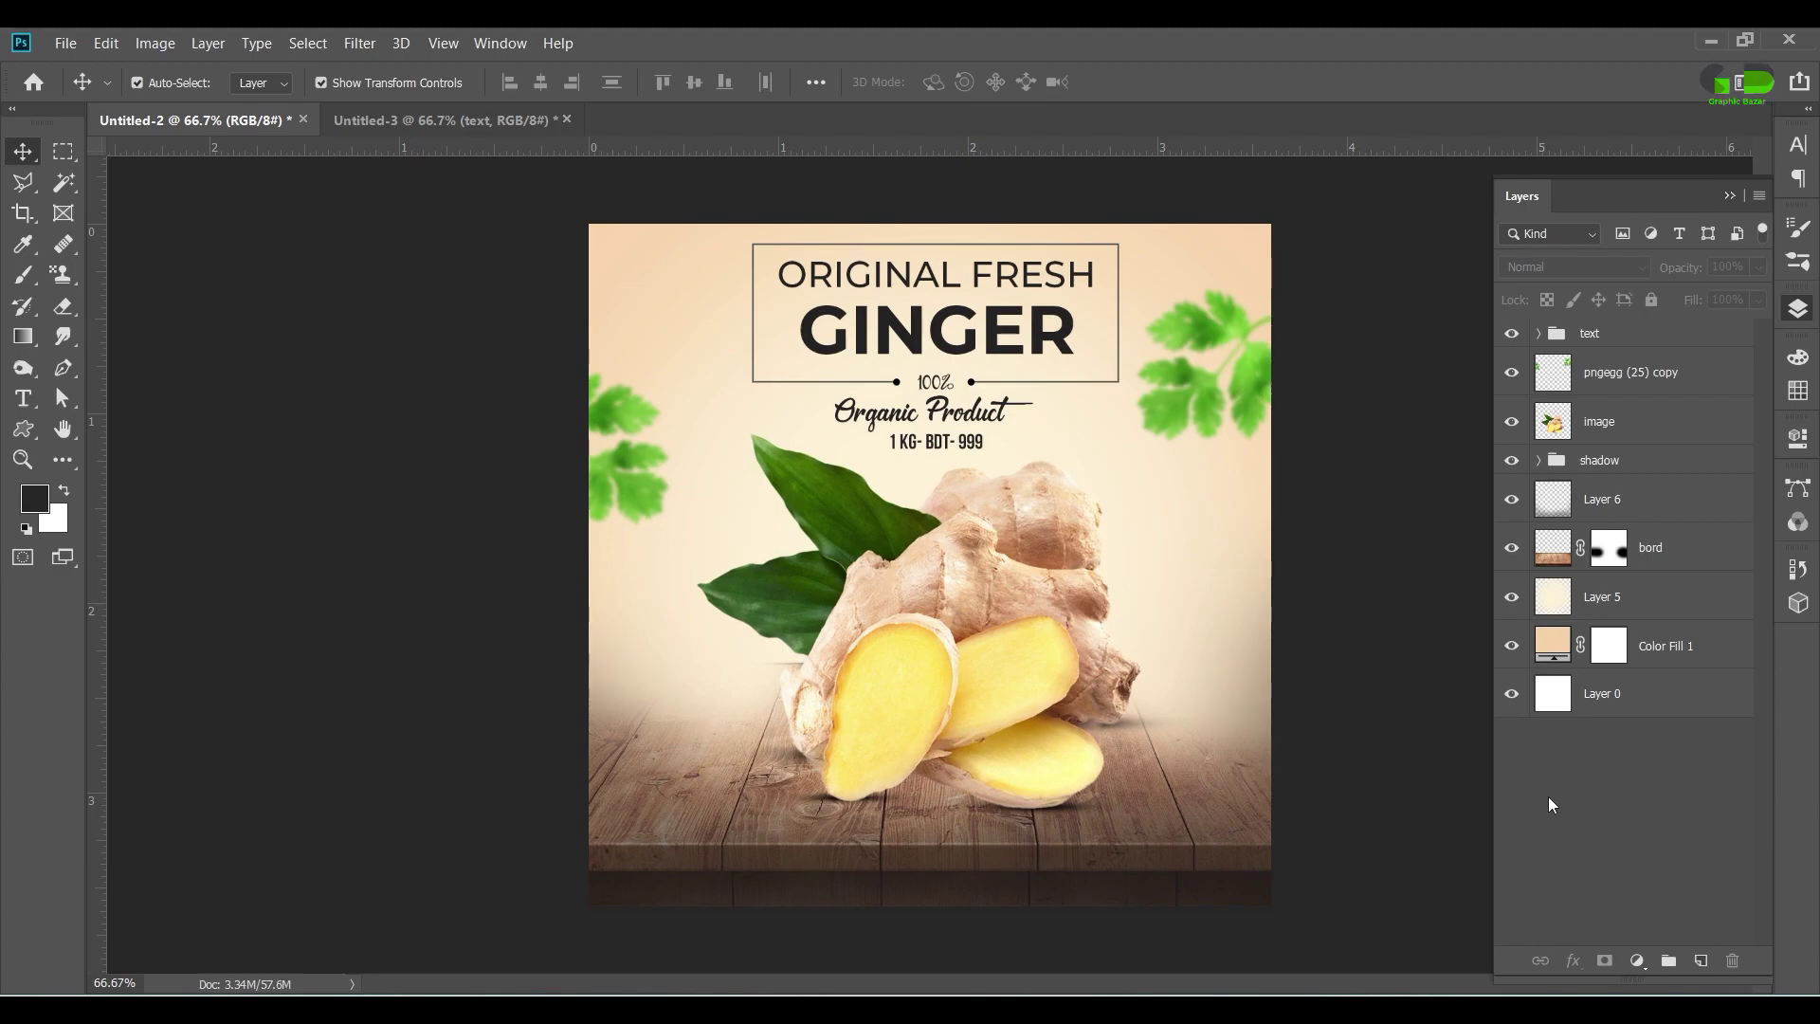
Step: Add bold 'ORDER NOW' text at the table's lower left and scale it down
left_click(24, 399)
left_click(667, 753)
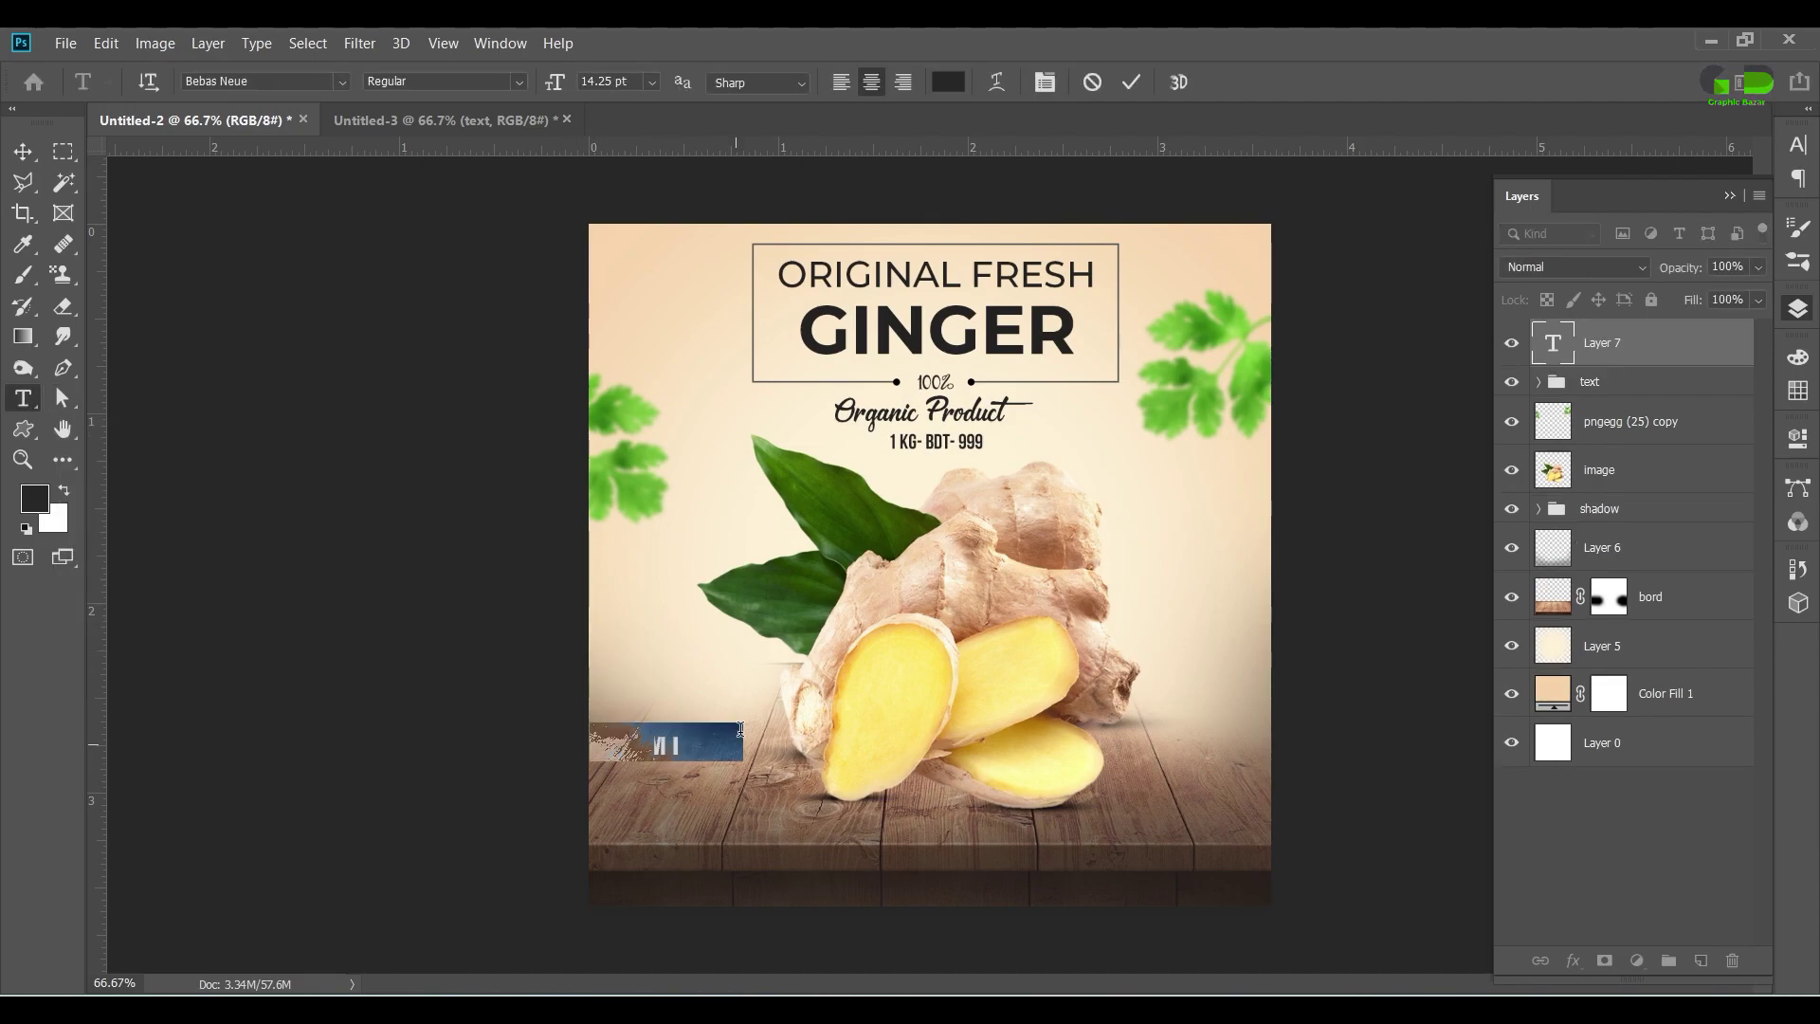
type("OR")
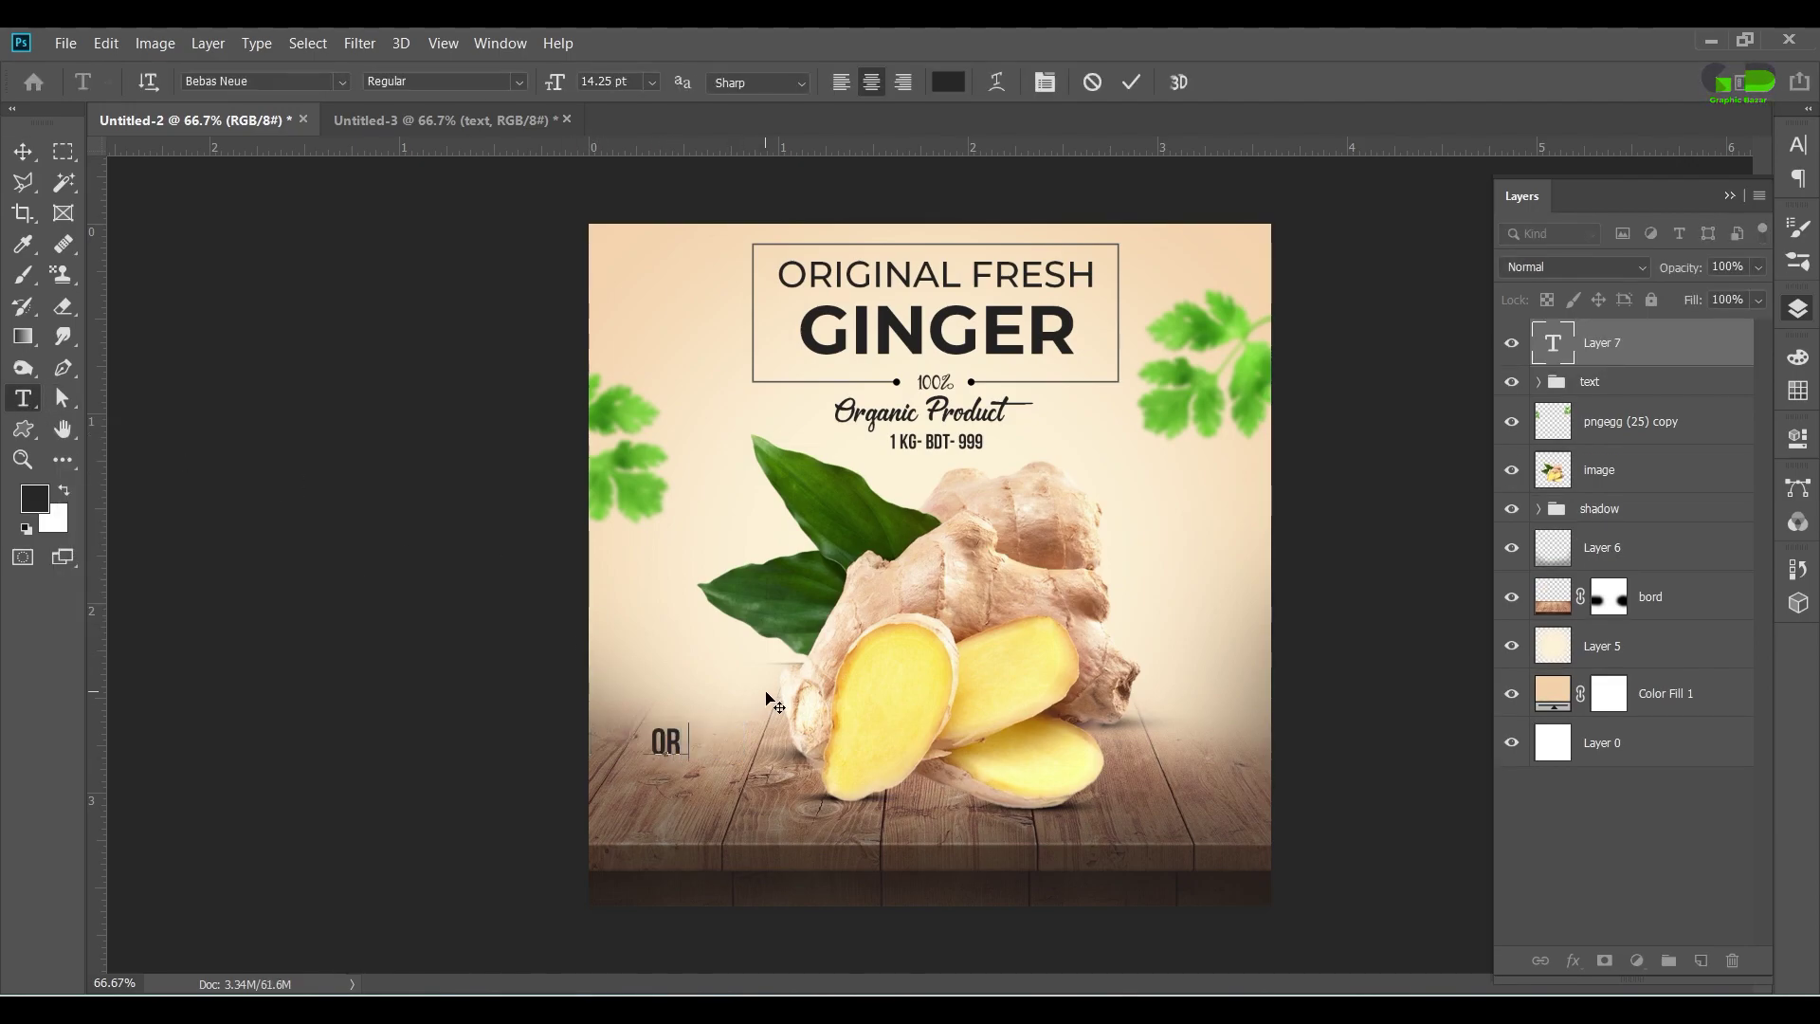
type("DER N")
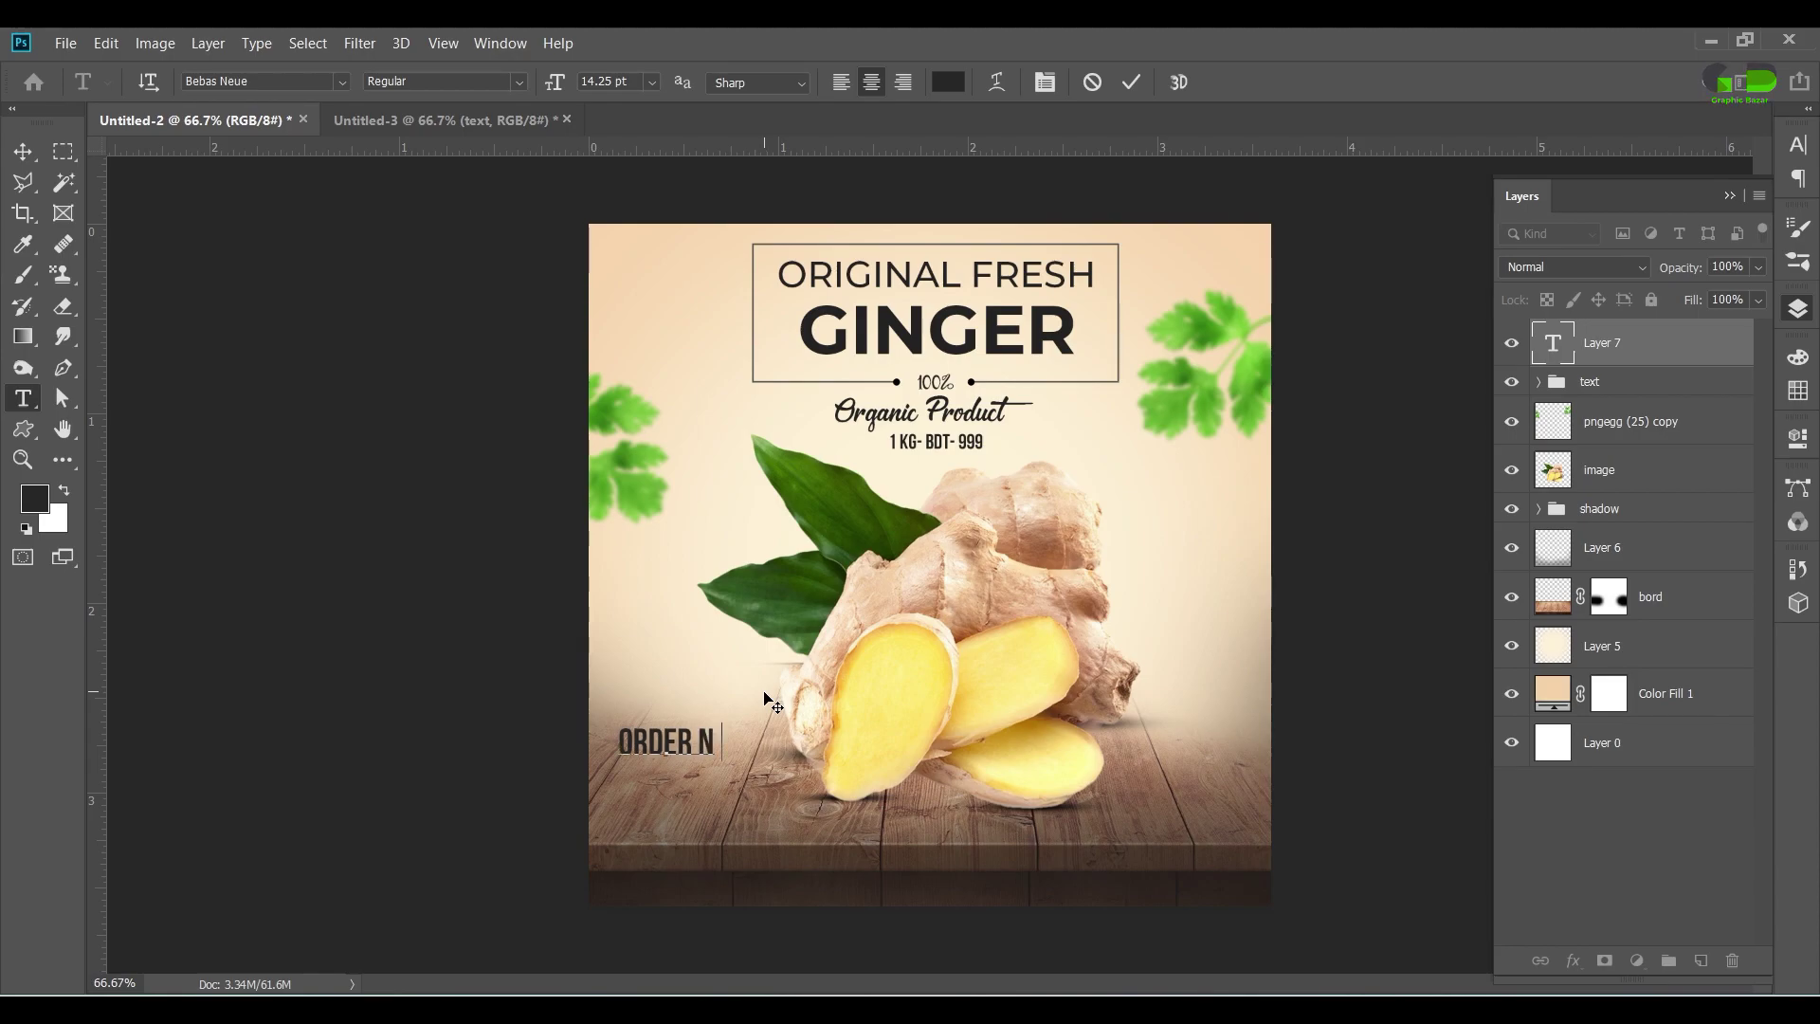
type("OW")
left_click(23, 152)
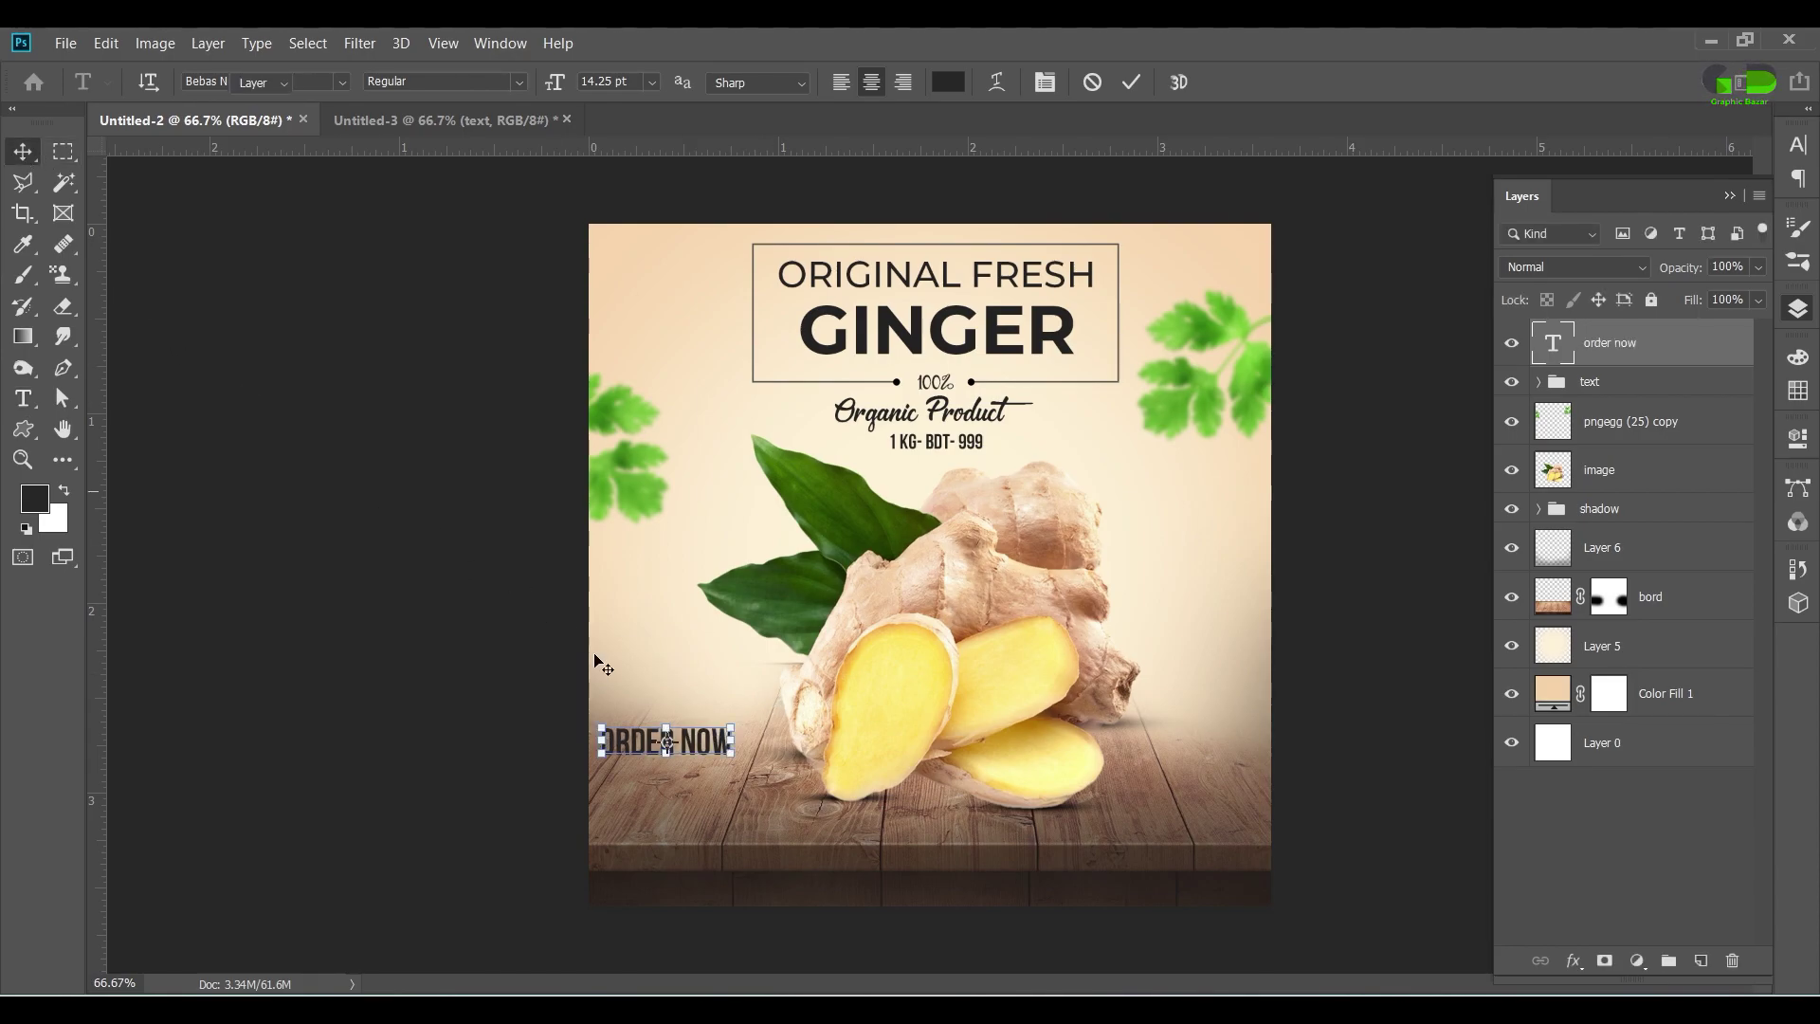
mouse_move(727, 750)
left_mouse_down()
mouse_move(672, 750)
mouse_move(691, 732)
left_mouse_up()
left_click(1669, 883)
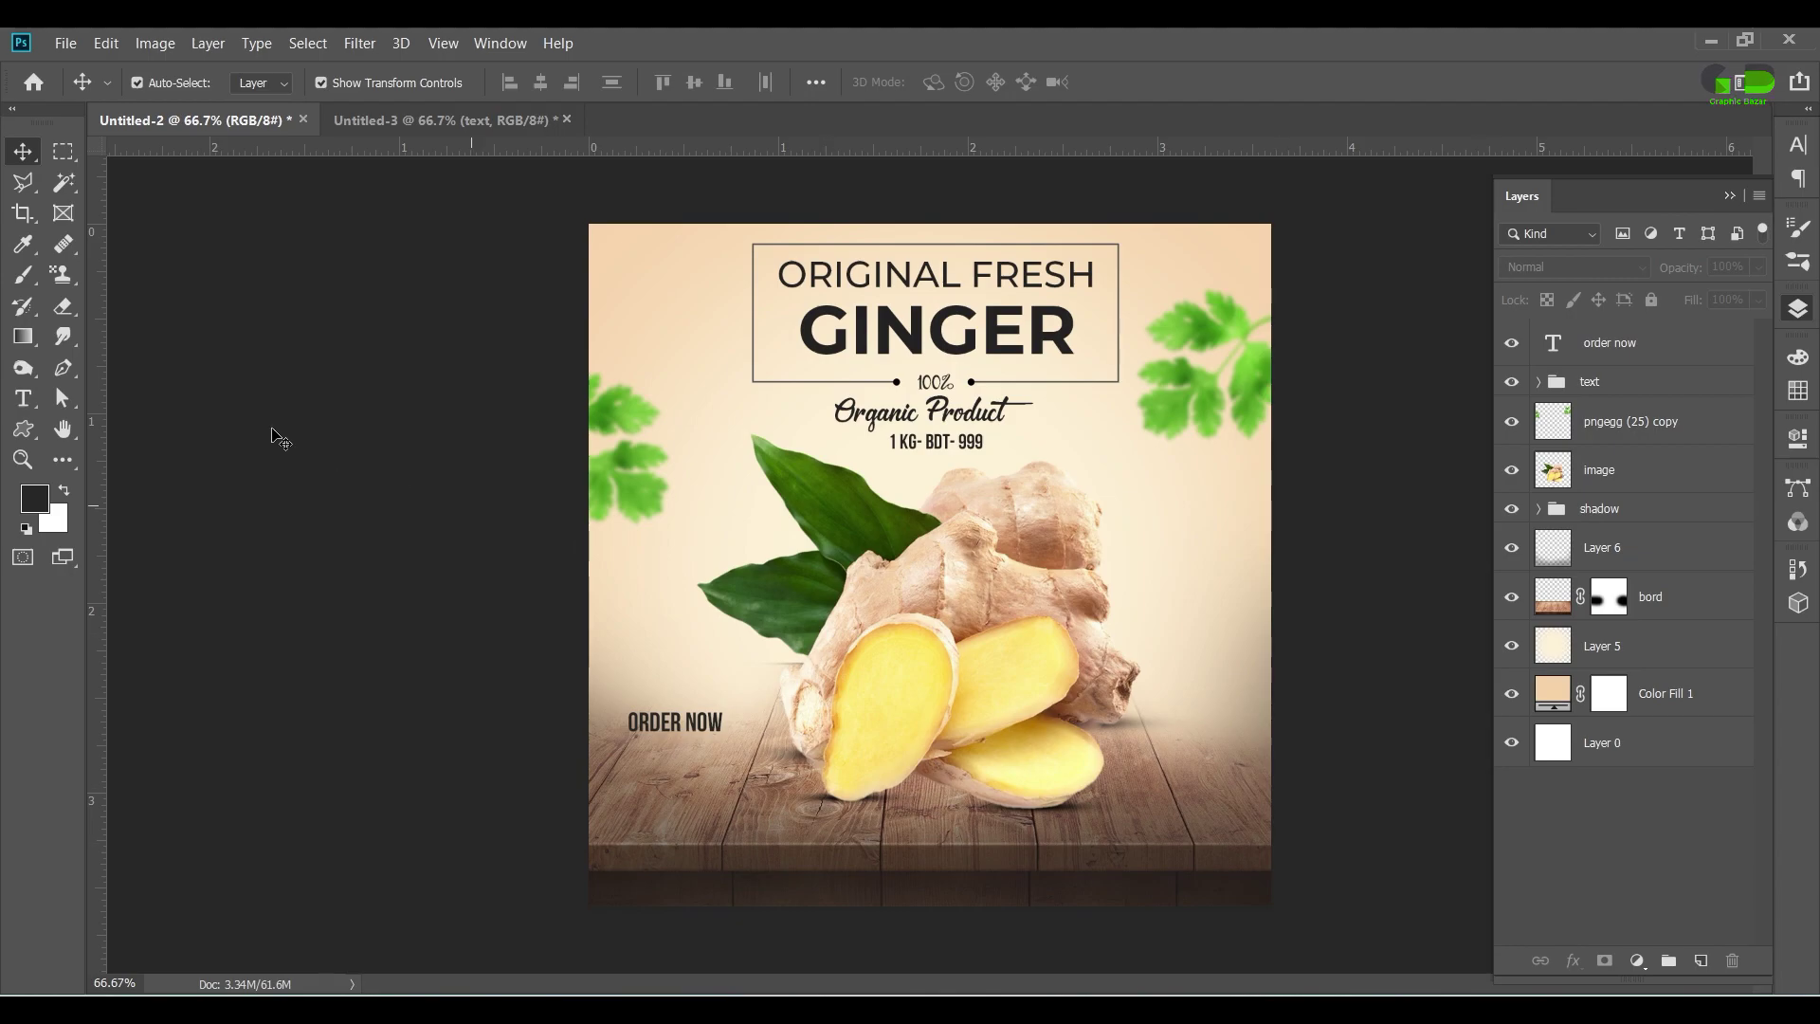
Step: Draw a rectangle framing the ORDER NOW text
left_click(22, 428)
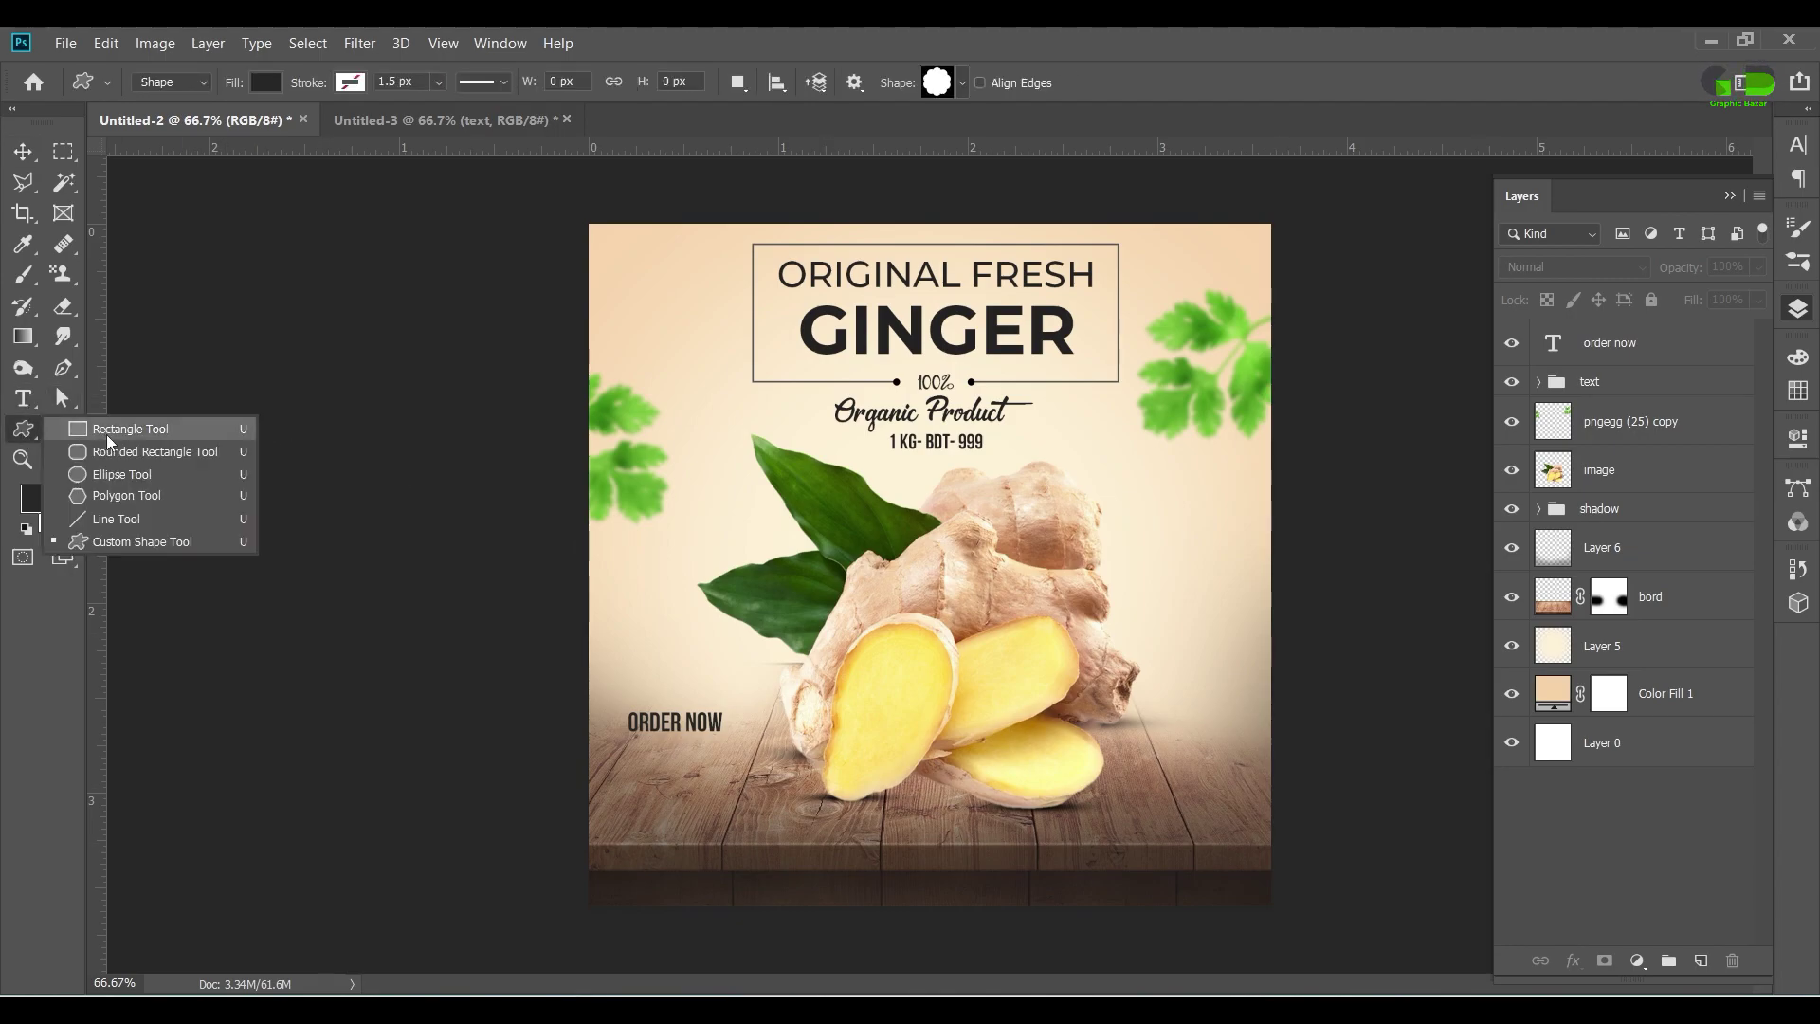
left_click(106, 427)
left_click_drag(619, 701, 731, 742)
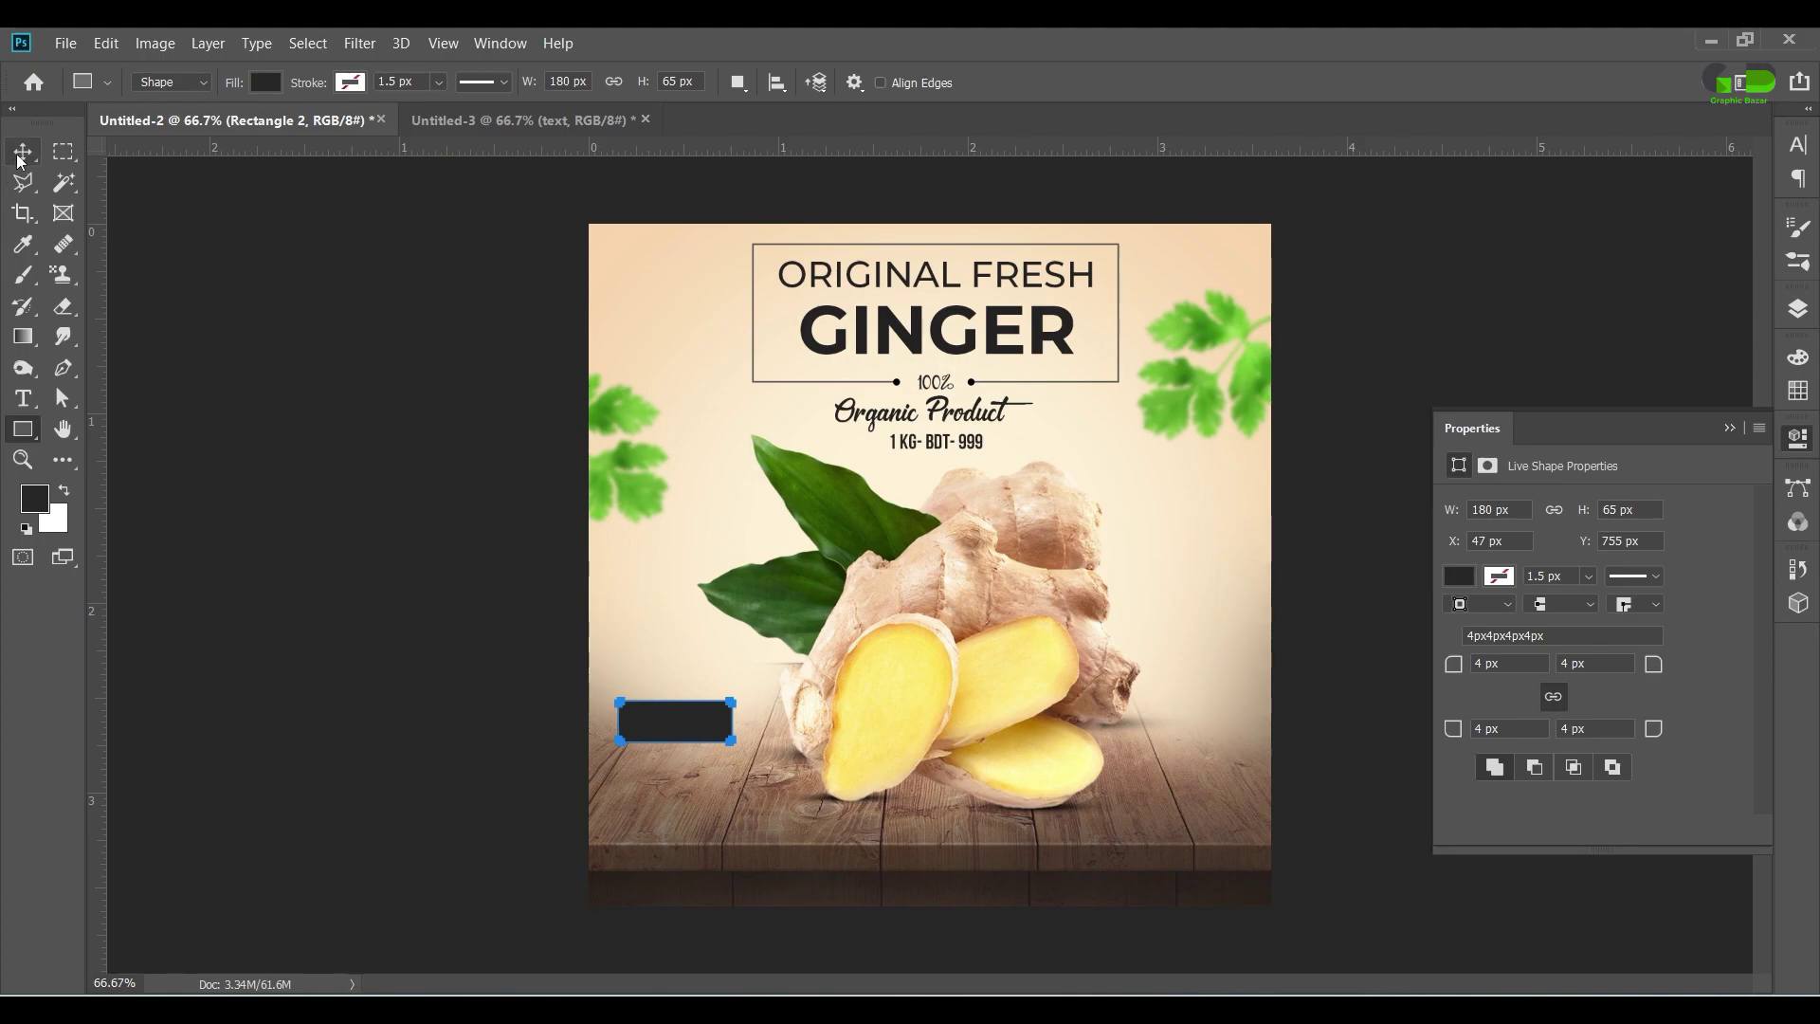
left_click(65, 493)
left_click(65, 494)
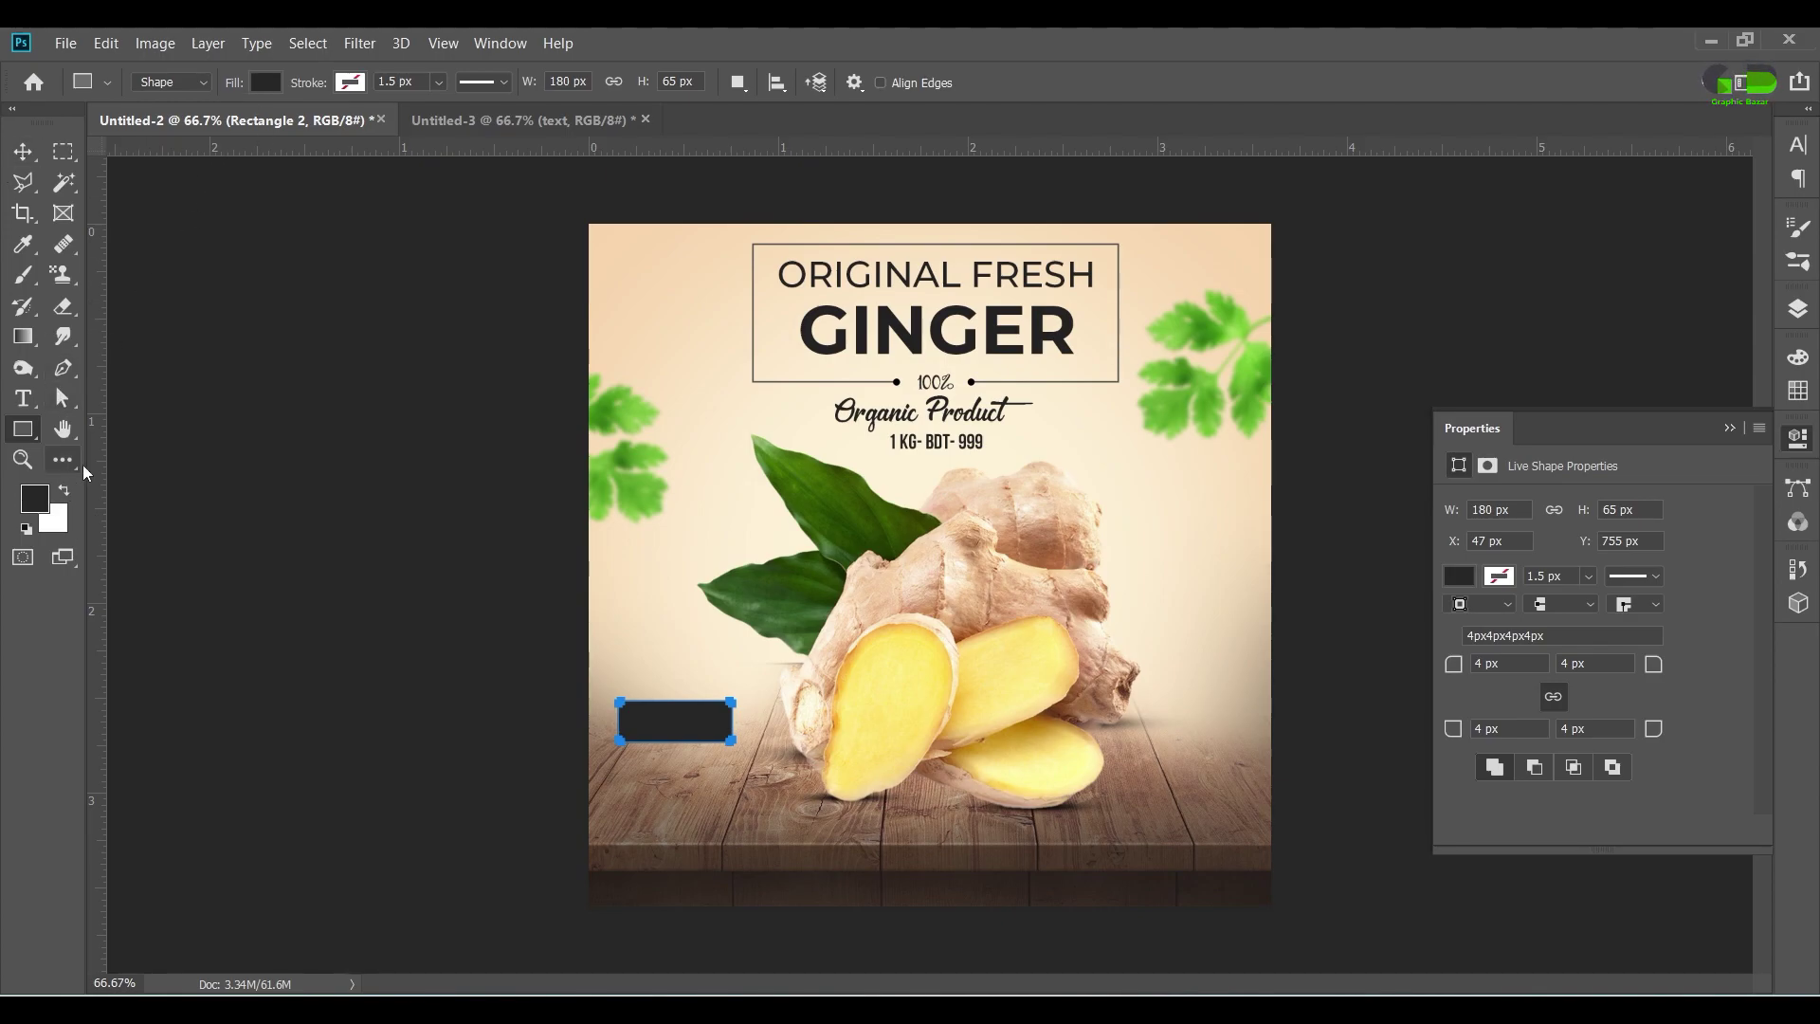
Step: Give the rectangle no fill and a solid dark stroke, then close Properties
left_click(265, 82)
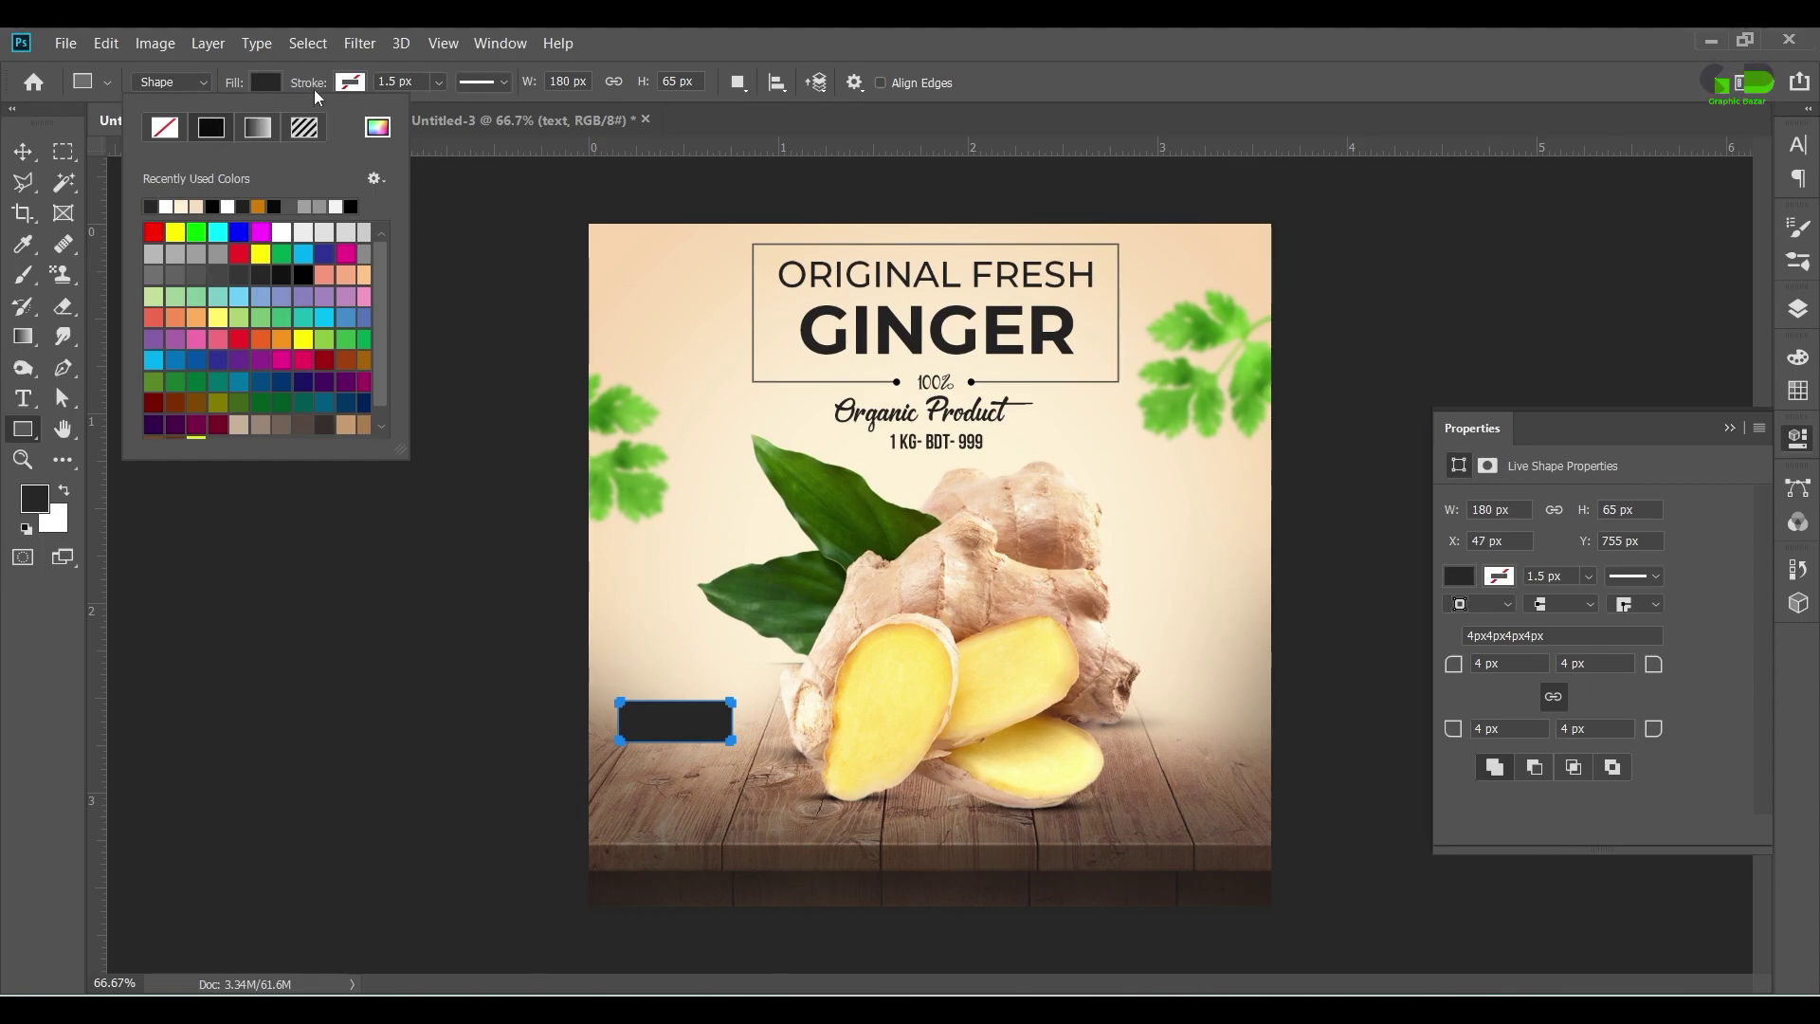
left_click(165, 127)
left_click(350, 82)
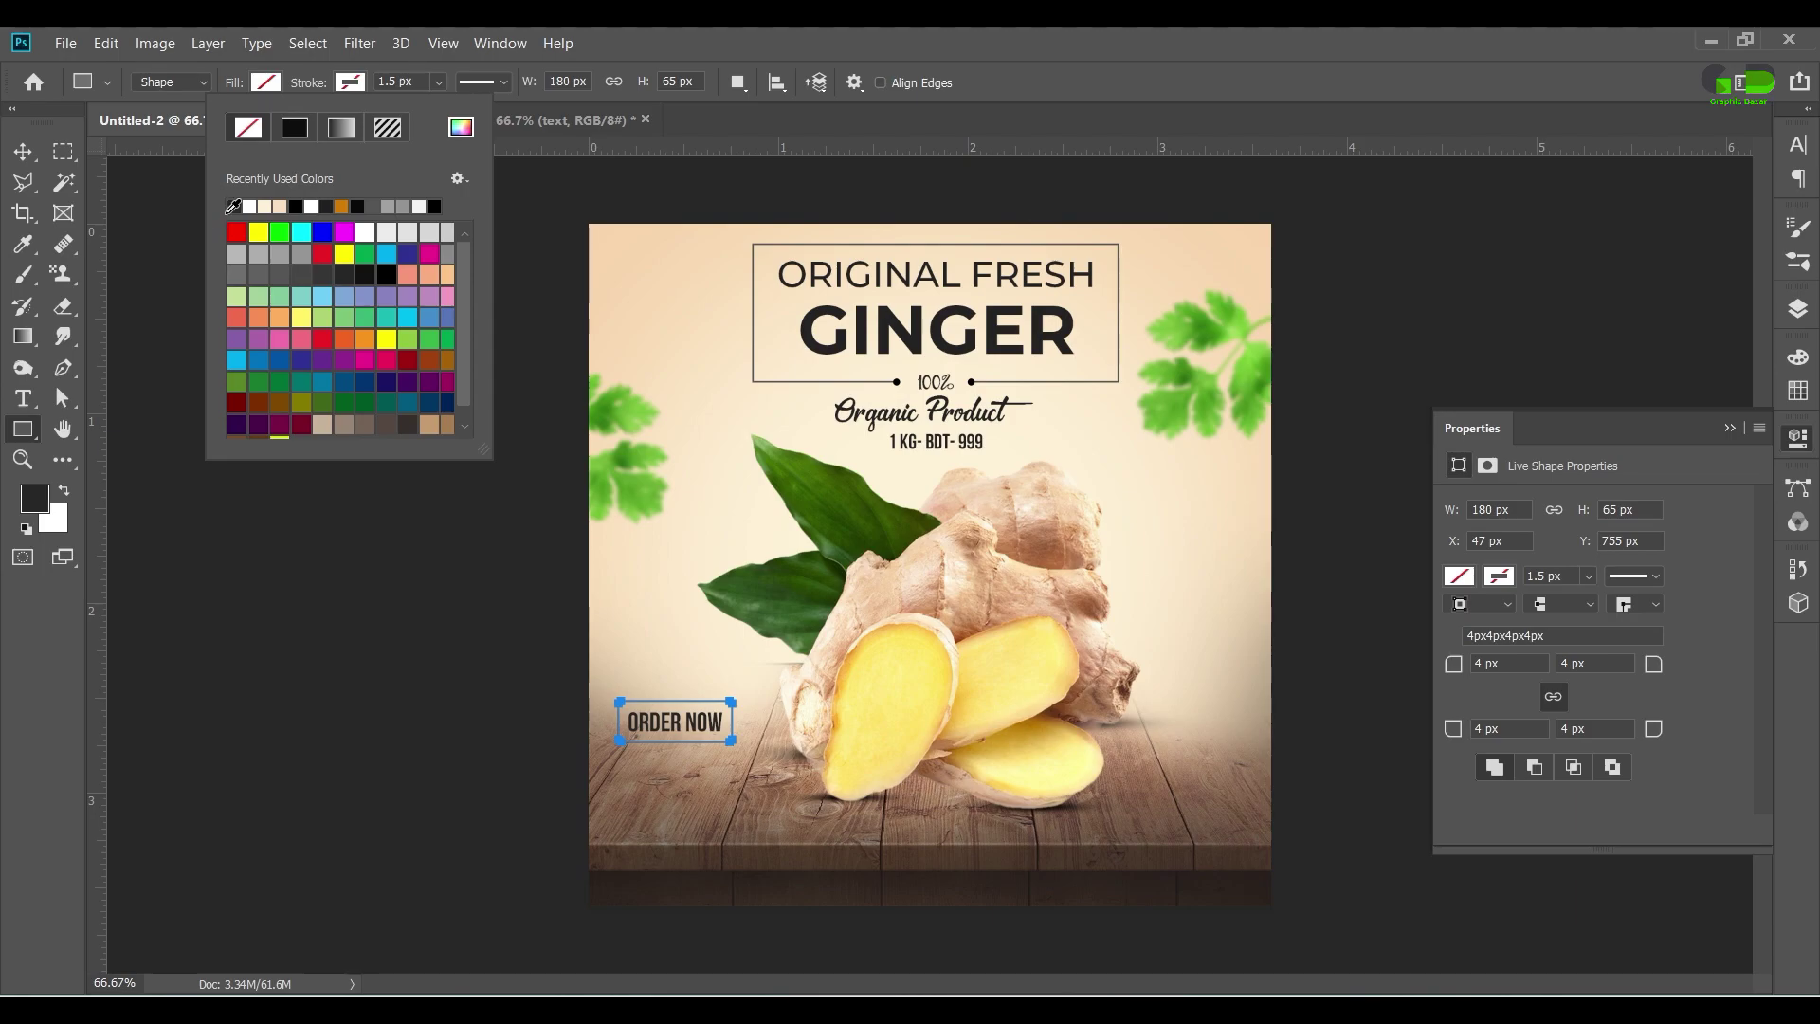
left_click(294, 128)
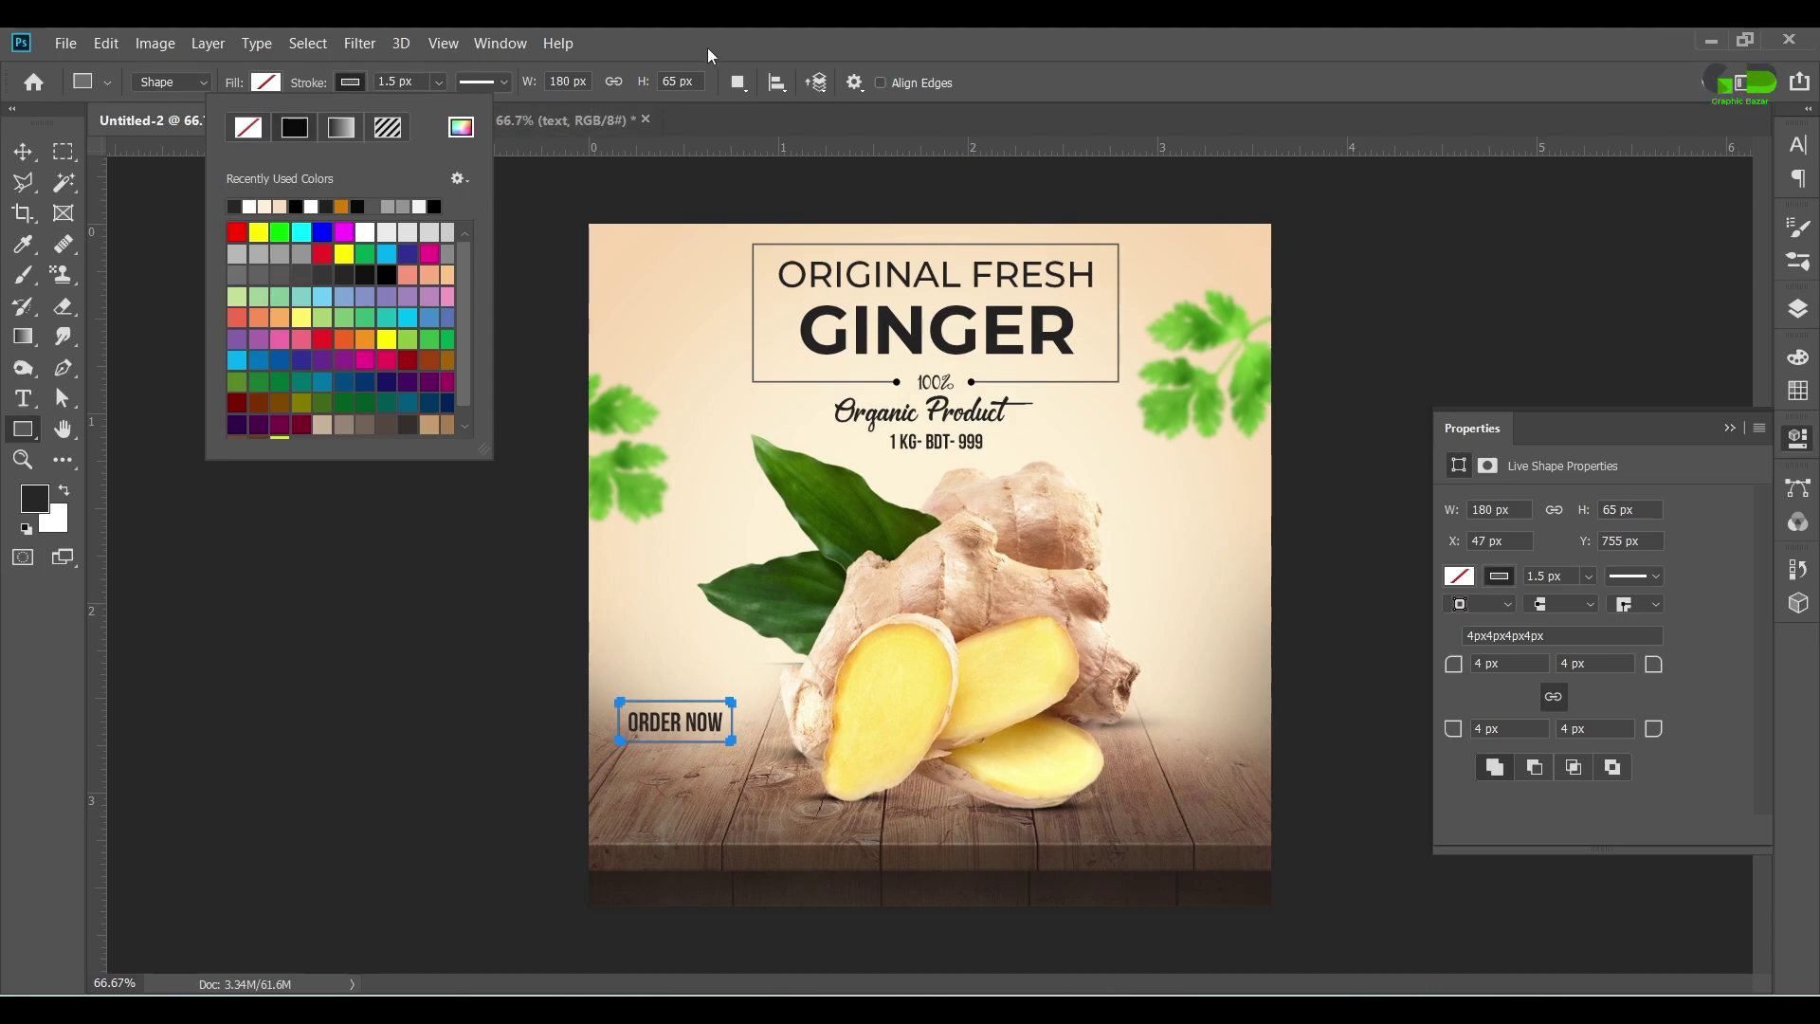
left_click(23, 152)
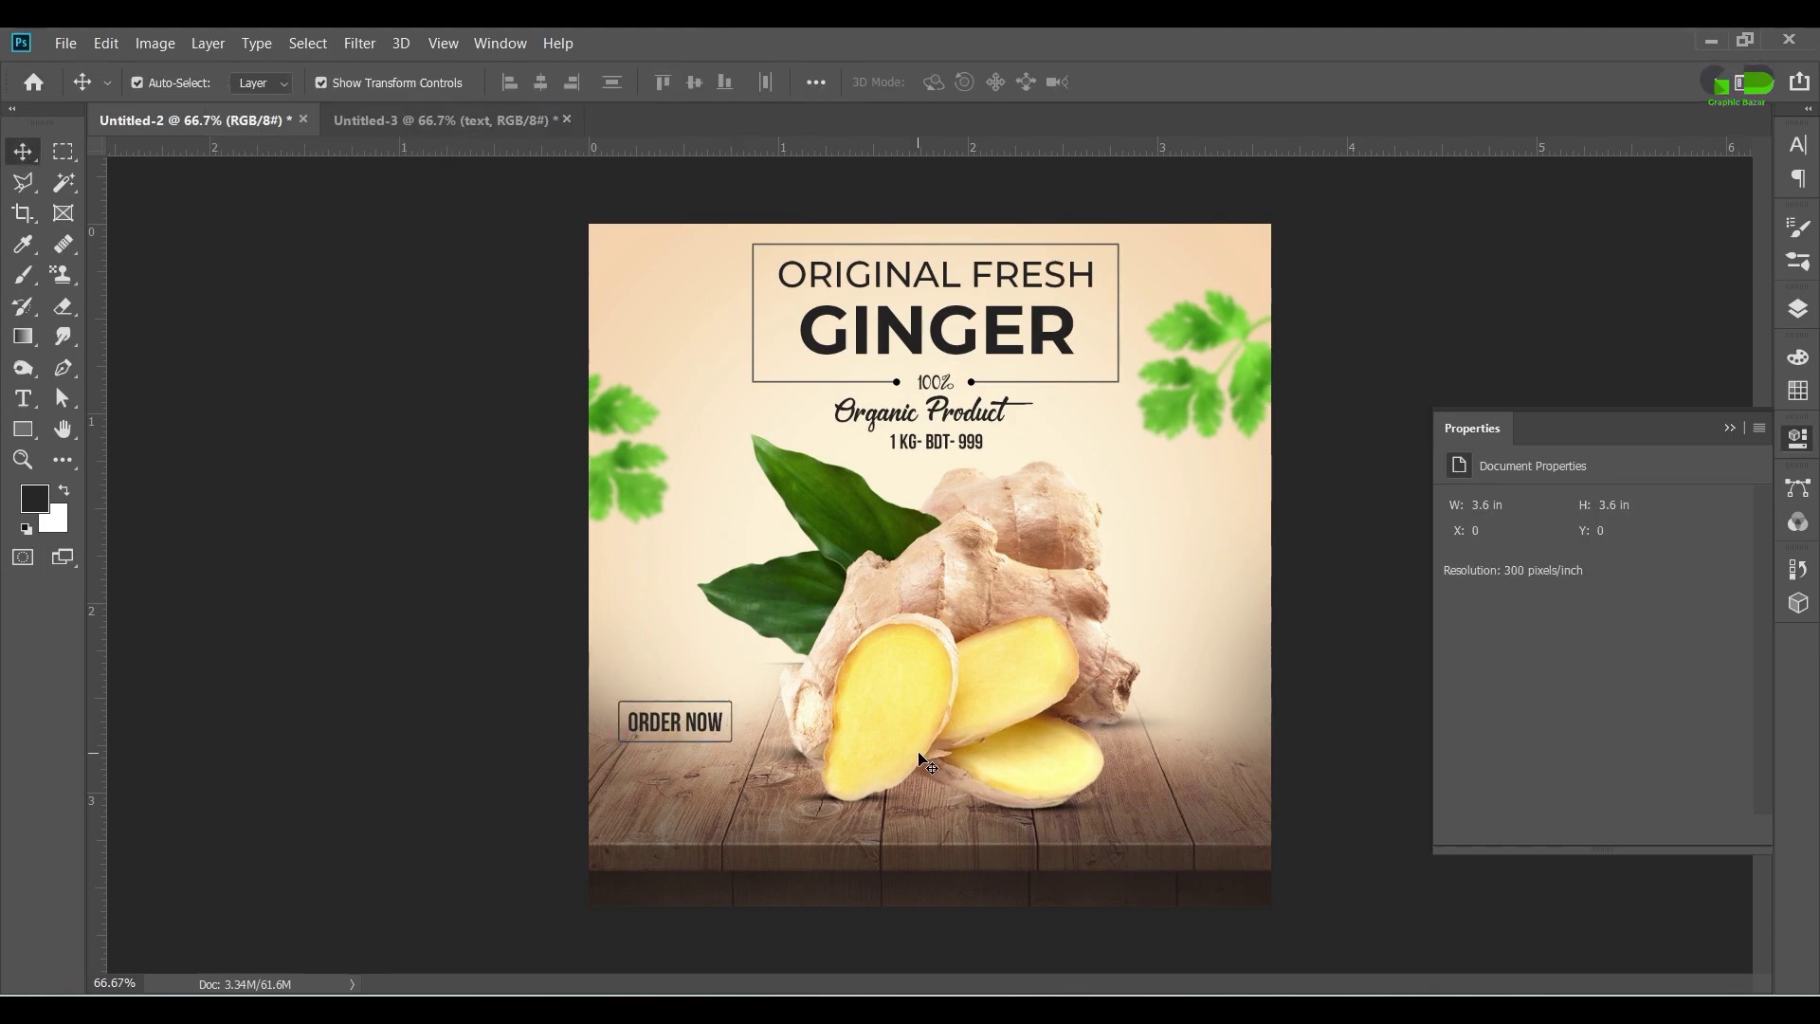
left_click(1730, 428)
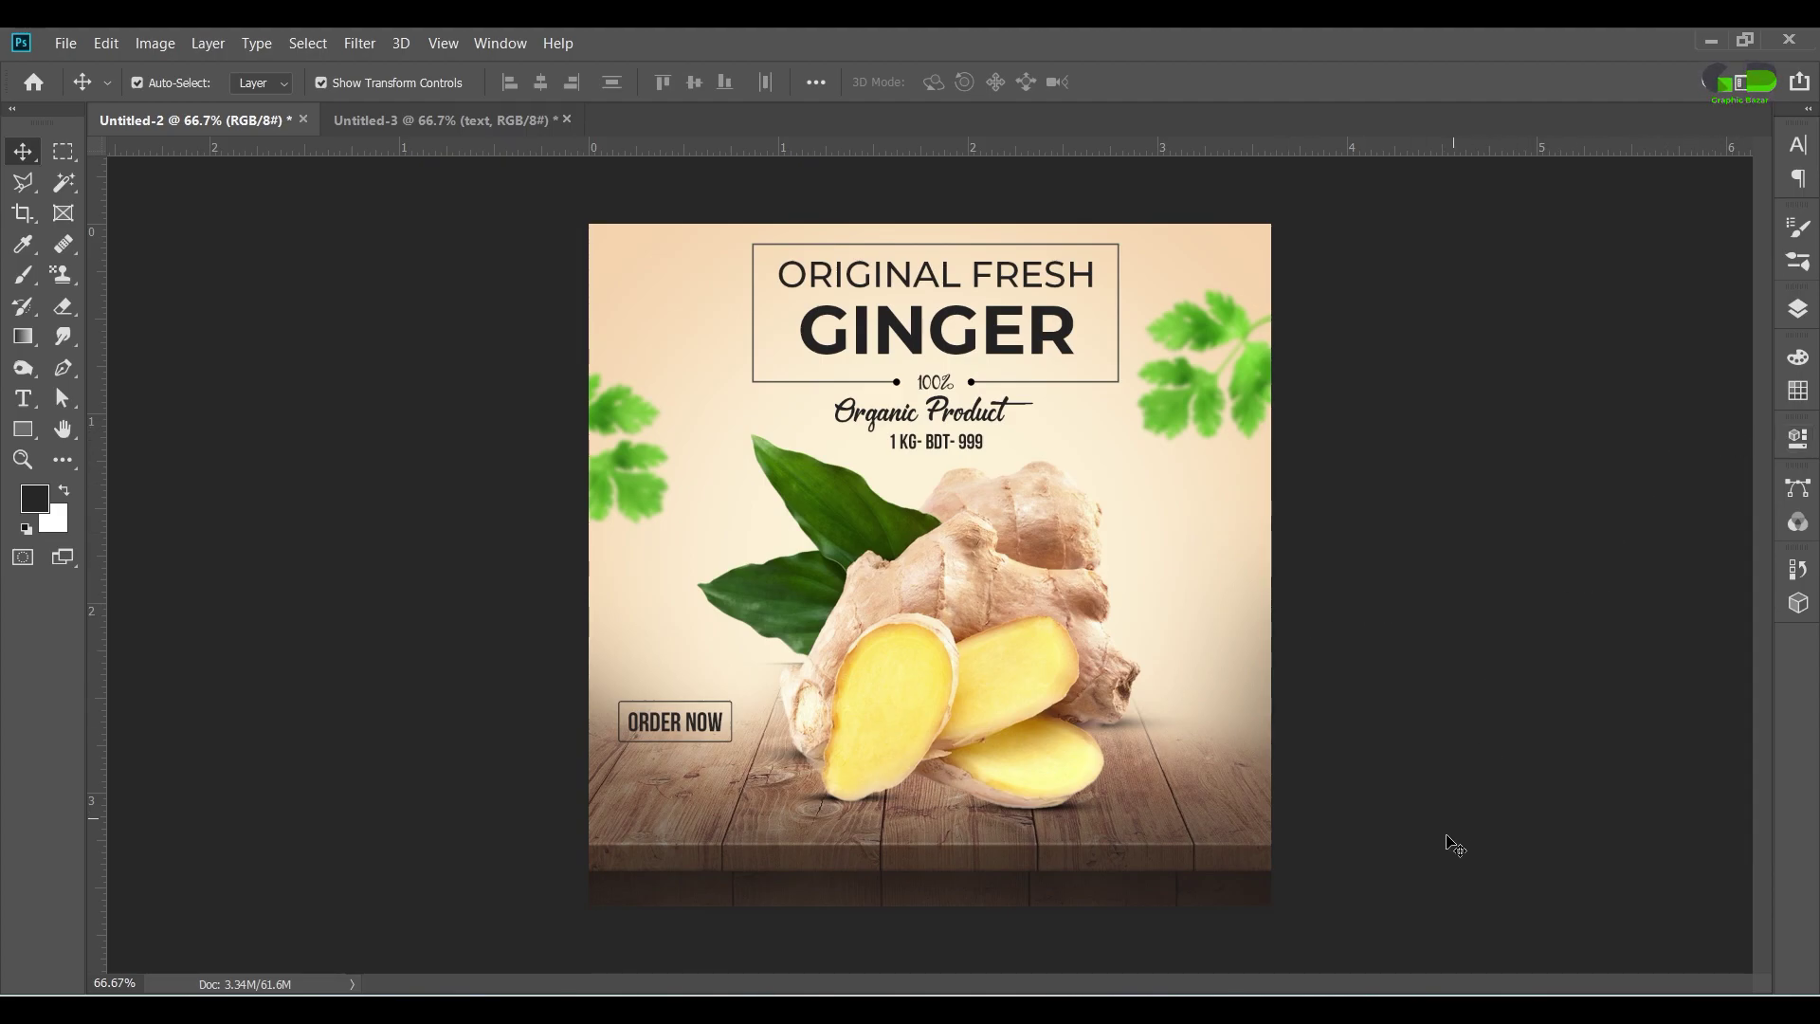
Step: Stamp all visible layers into a new merged Layer 7 above Rectangle 2
left_click(1797, 309)
left_click(1670, 349)
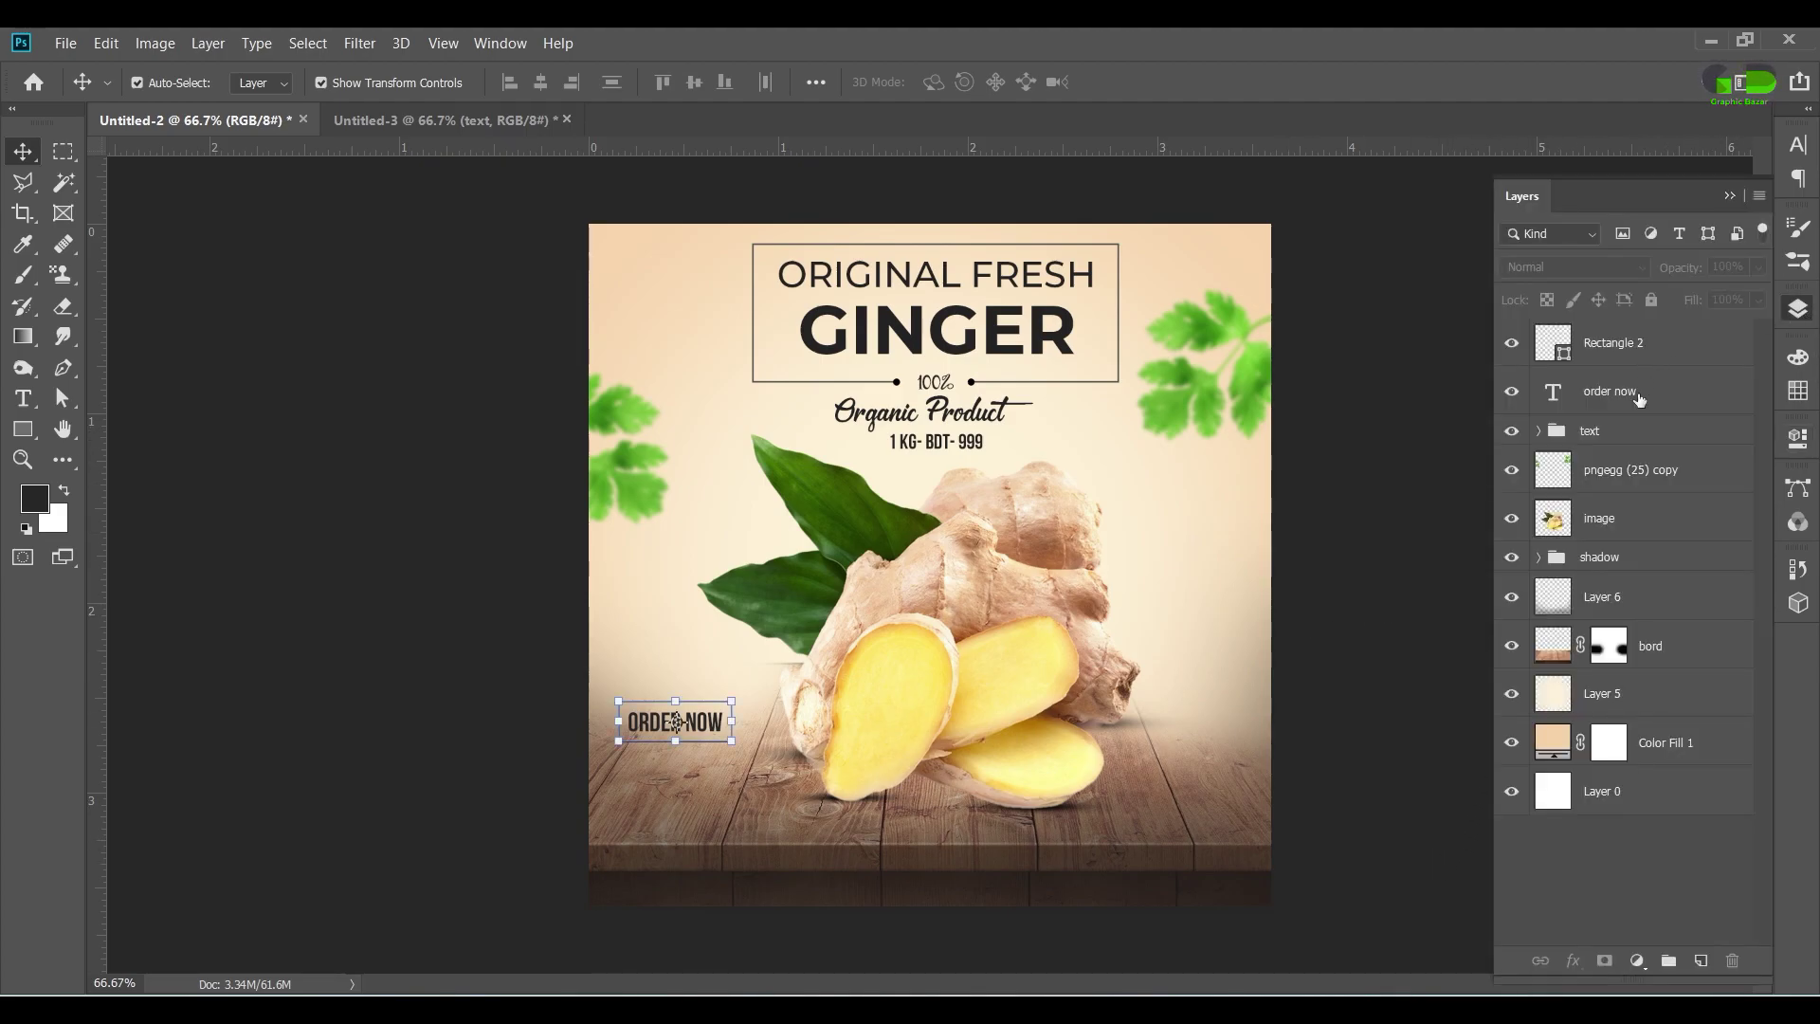
key("ctrl+shift+alt+e")
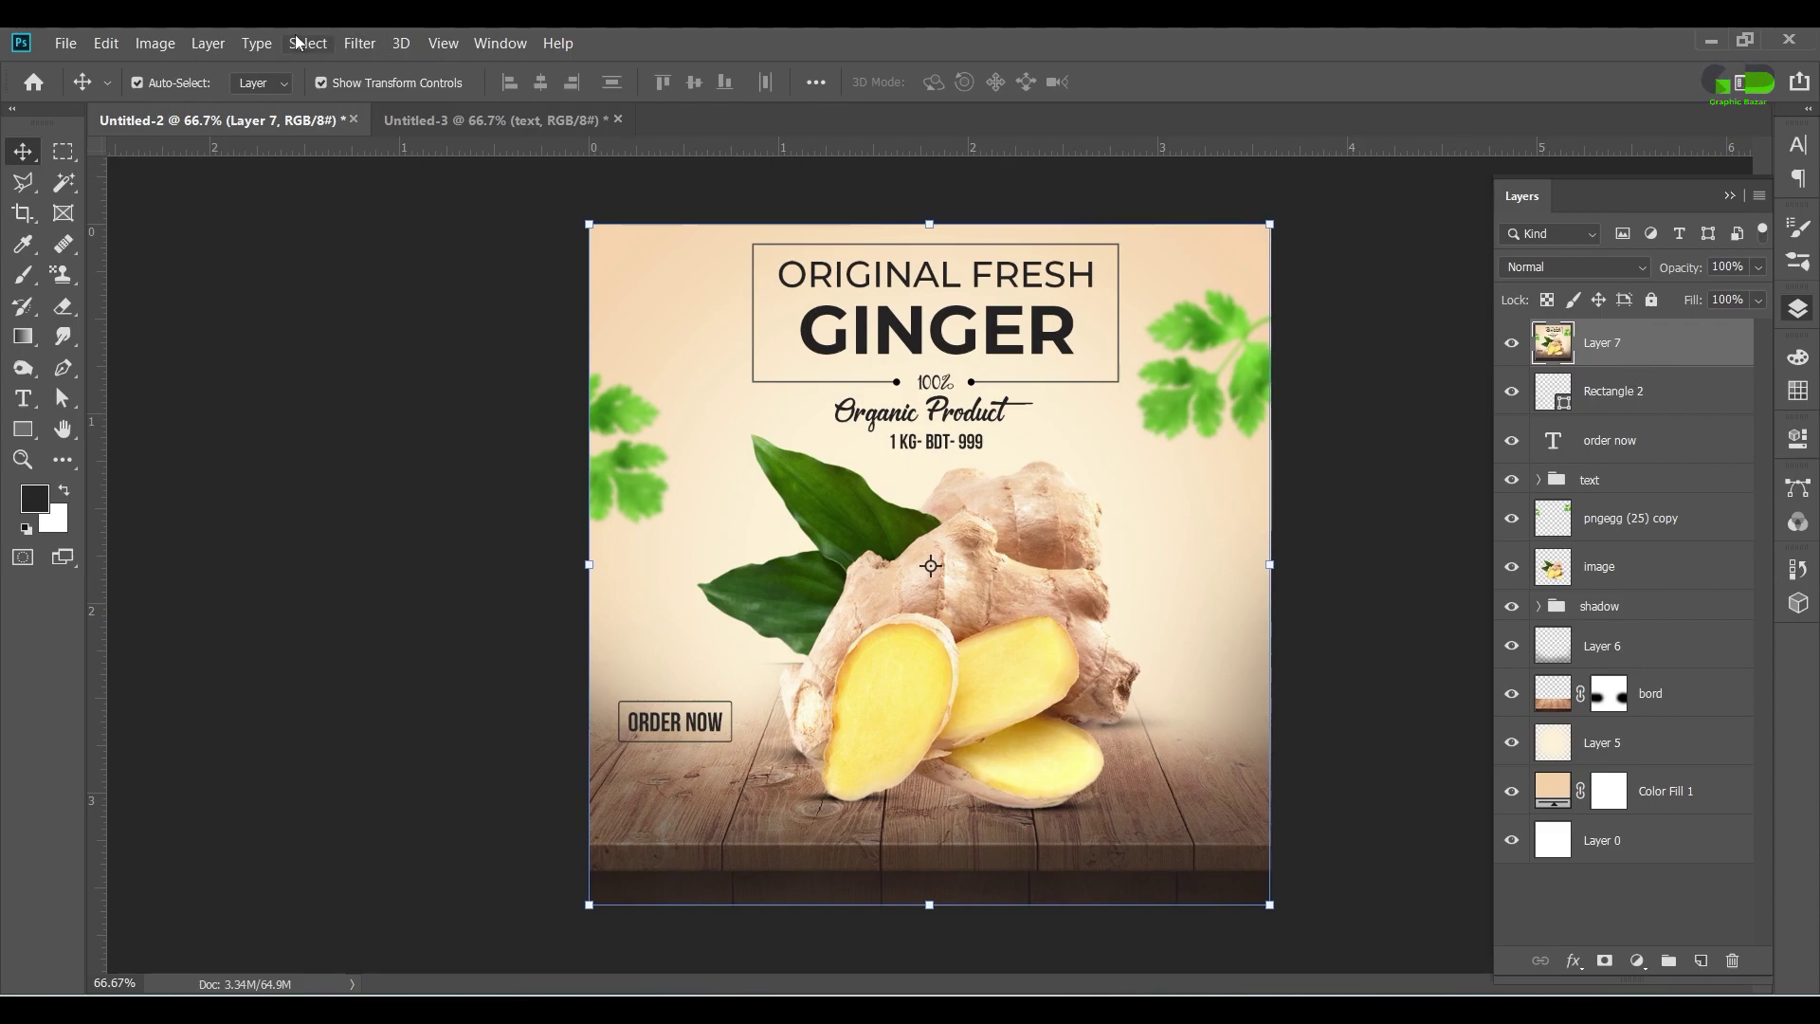
Step: Apply a Camera Raw Filter to Layer 7, lowering exposure and raising contrast
left_click(359, 43)
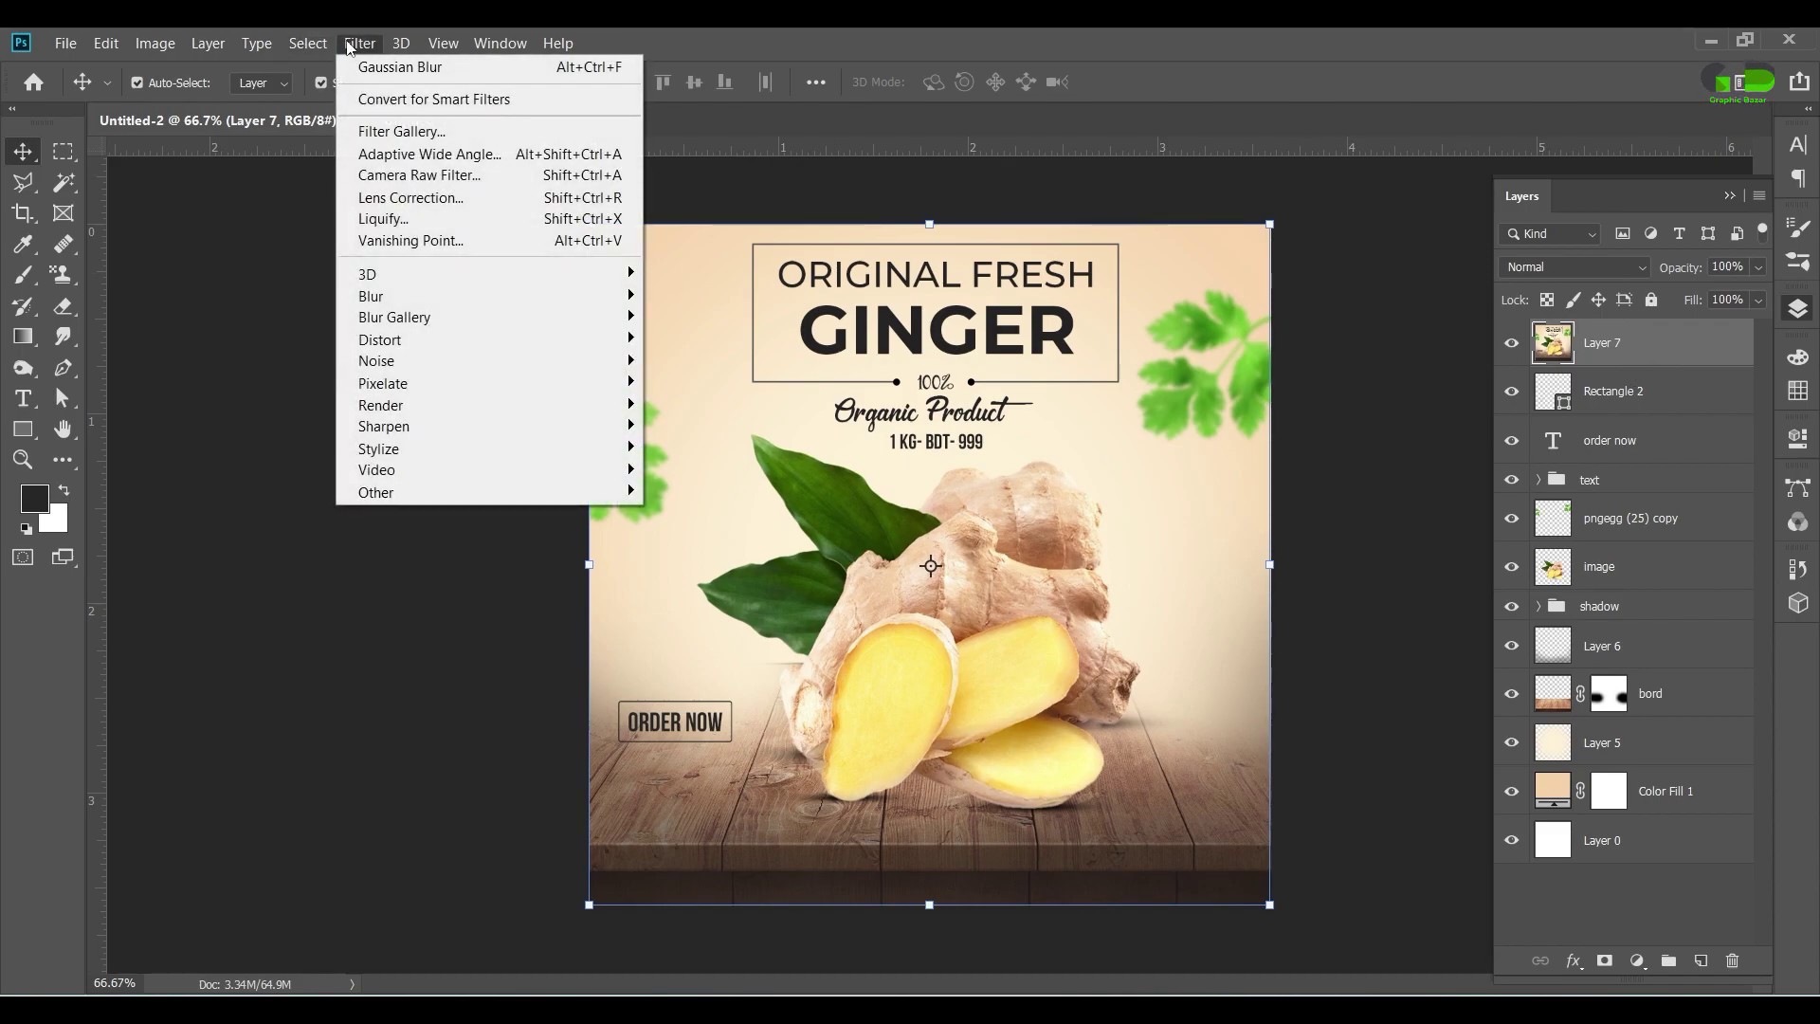
left_click(418, 175)
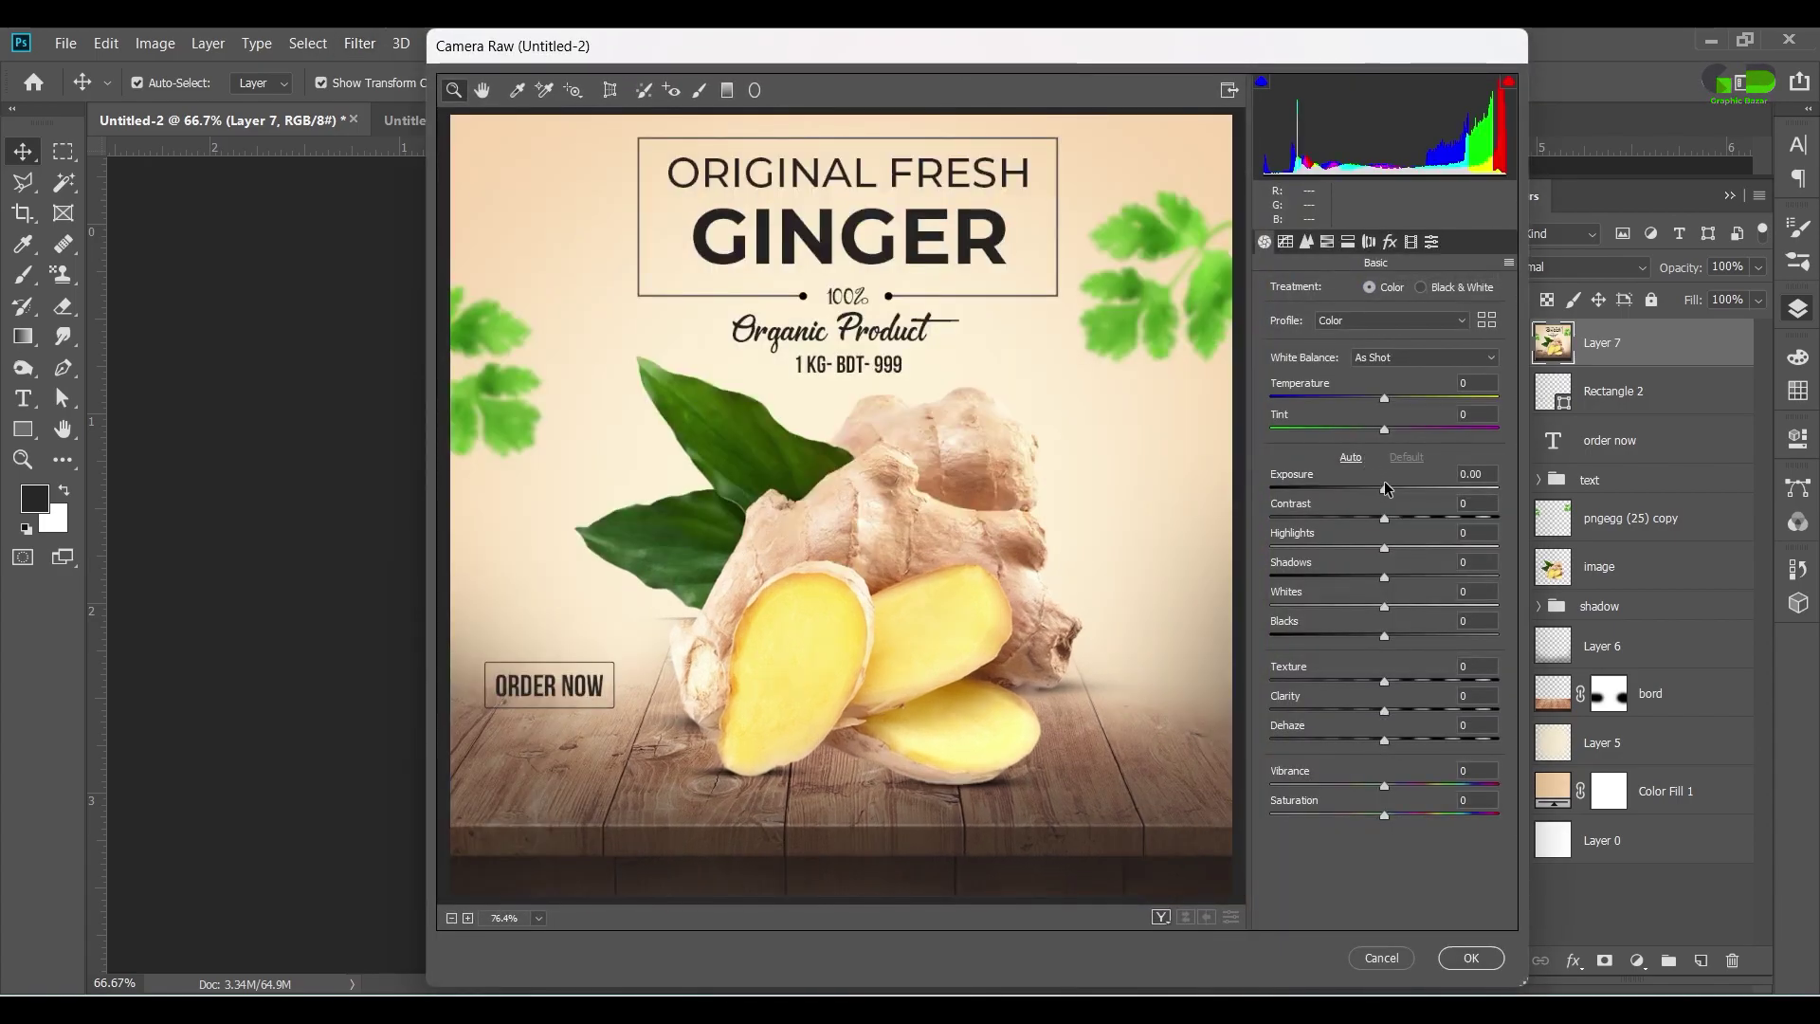
mouse_move(1385, 489)
left_mouse_down()
mouse_move(1370, 489)
mouse_move(1407, 523)
left_mouse_up()
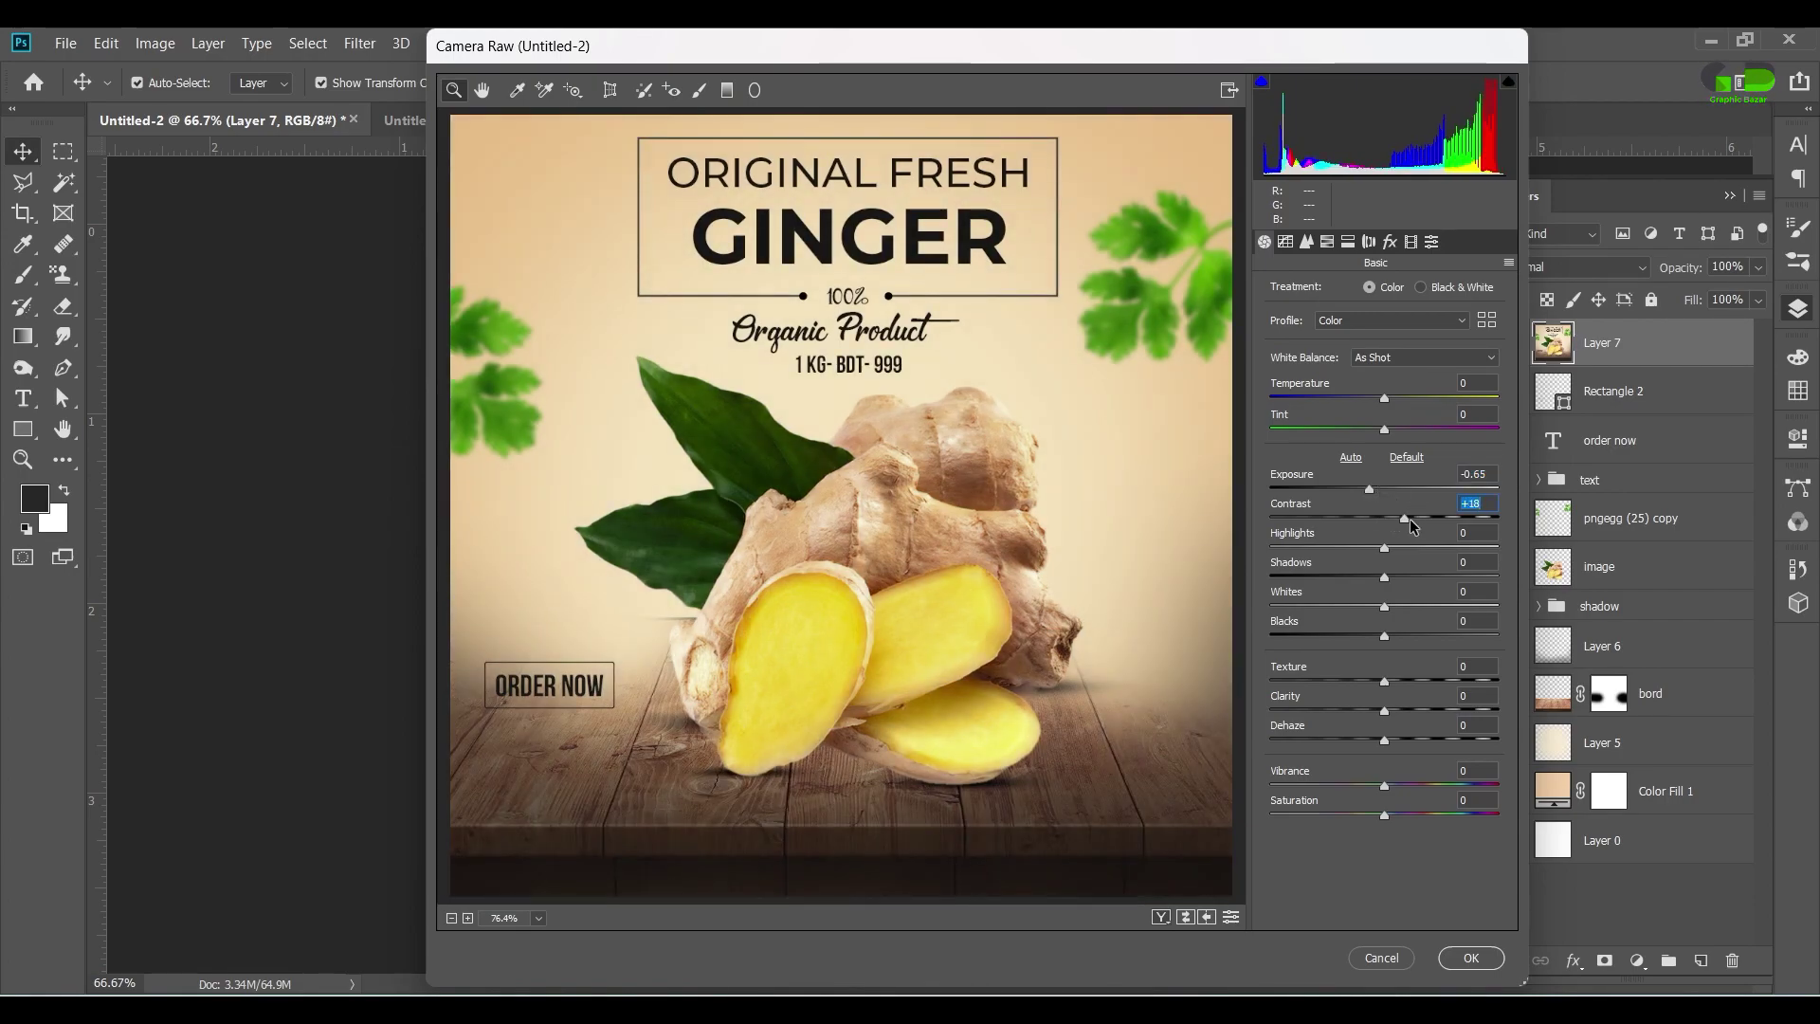
left_click(1468, 958)
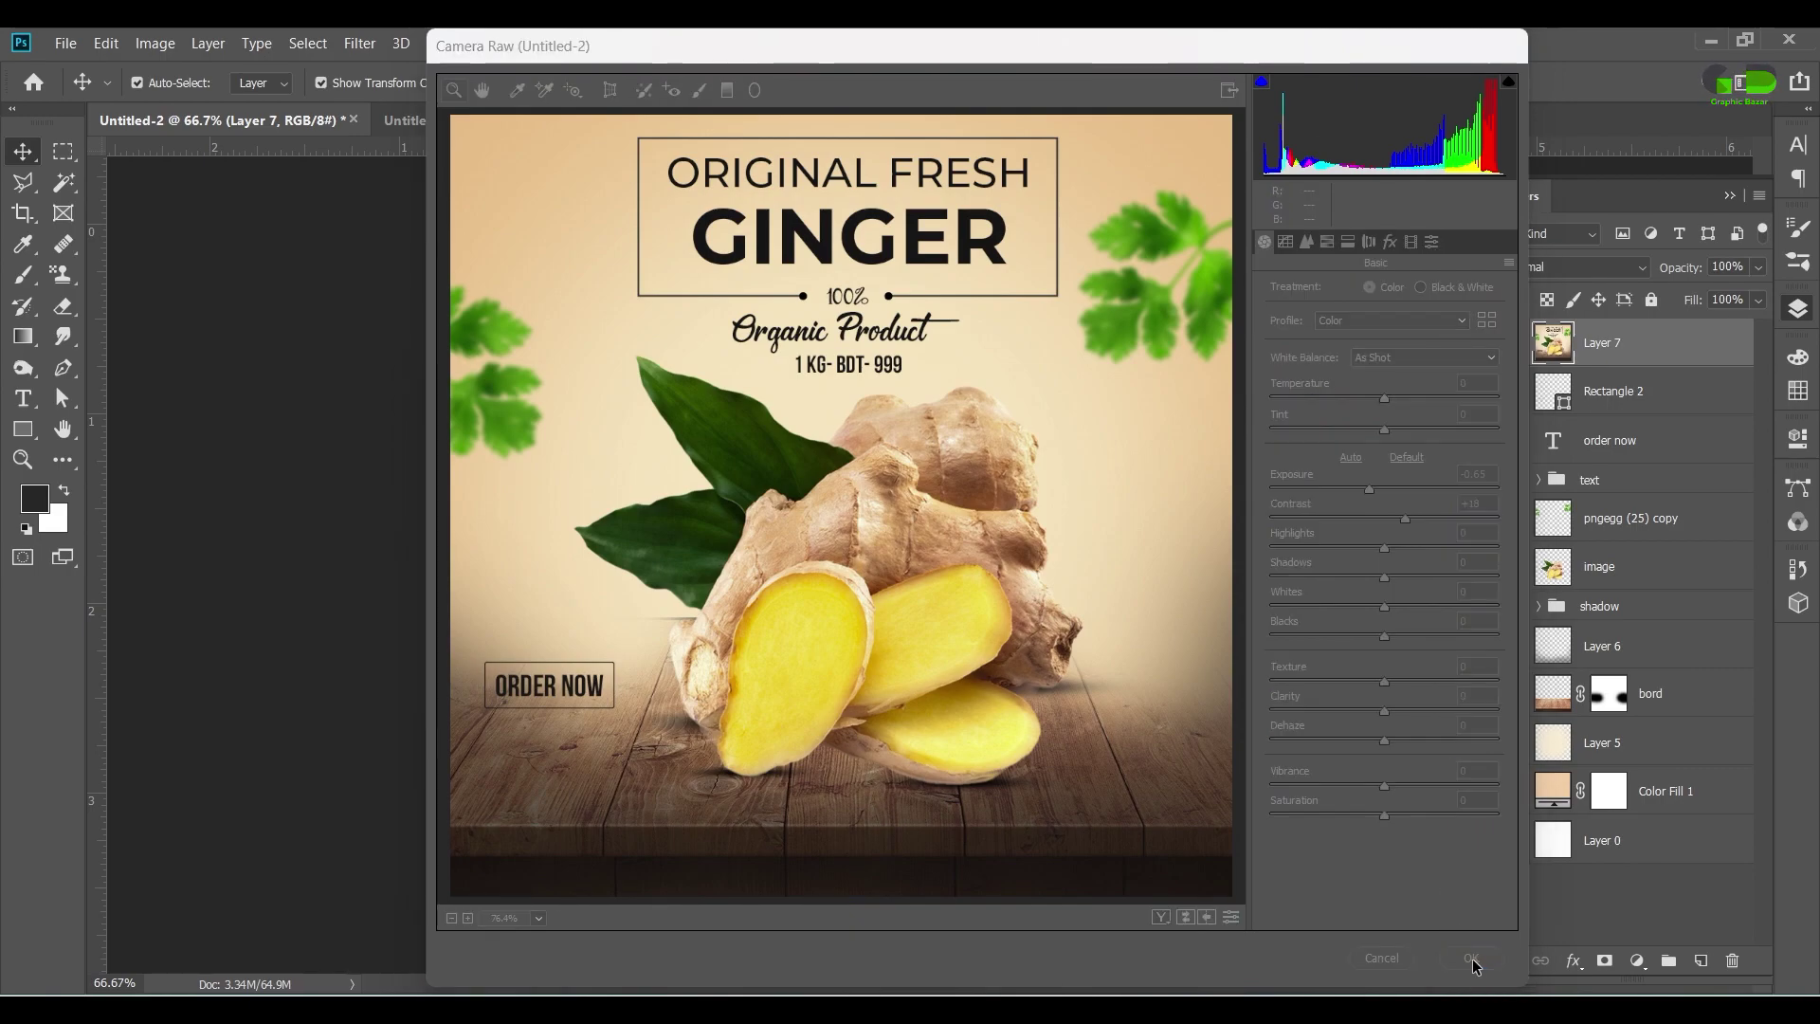